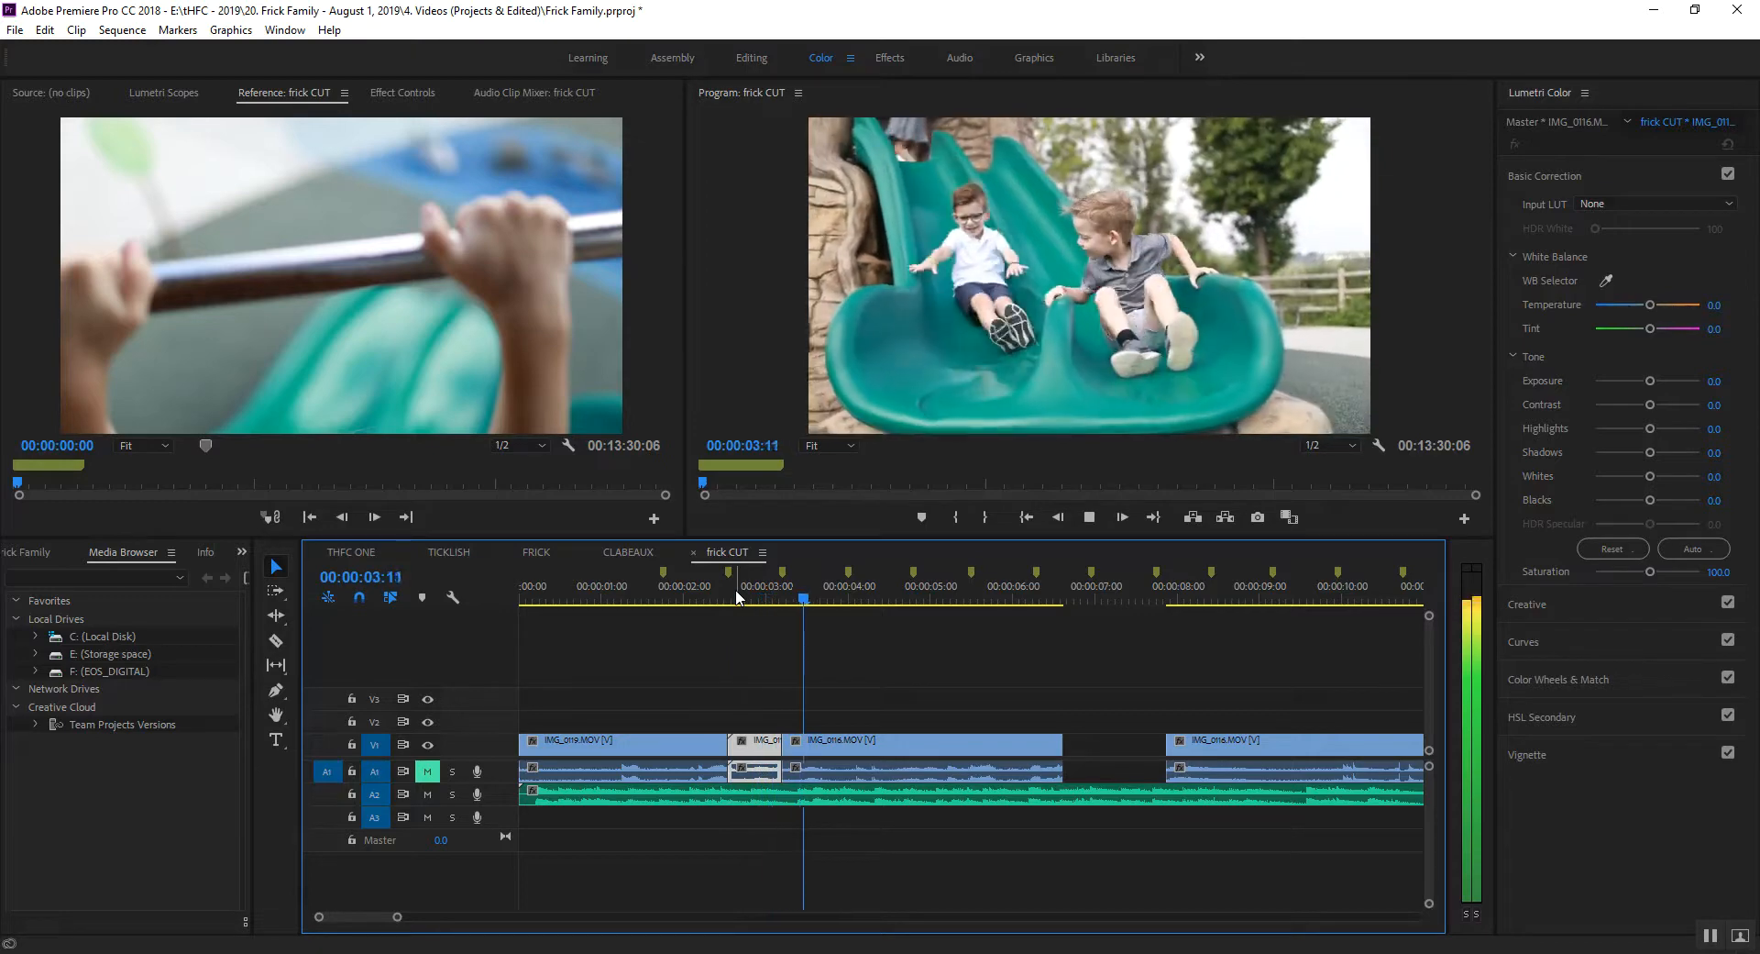
# Delete the short slide clip after the first clip and move the following clip back to close the gap.
pyautogui.press('space')
pyautogui.click(760, 746)
pyautogui.press('Delete')
pyautogui.moveTo(840, 747); pyautogui.dragTo(788, 758)
pyautogui.click(688, 601)
pyautogui.press('space')
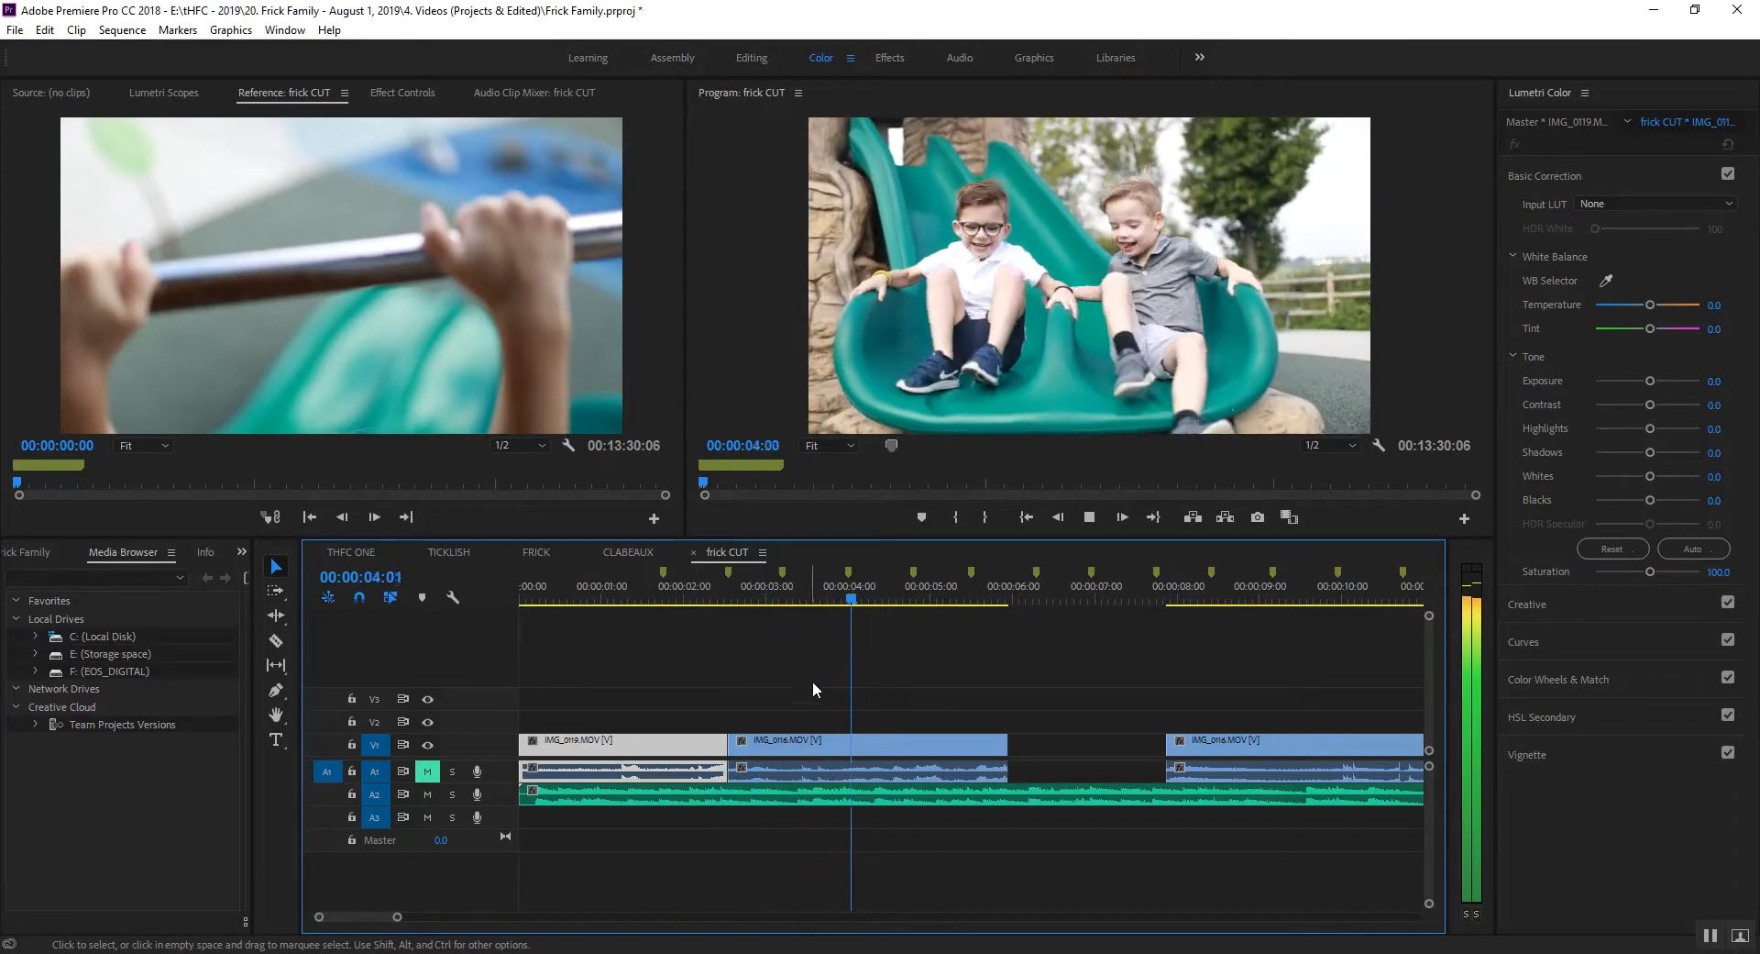
# Trim the second clip's end to the marker near 5.5 seconds and fit its start against the first clip.
pyautogui.moveTo(830, 744)
pyautogui.mouseDown()
pyautogui.moveTo(884, 745)
pyautogui.moveTo(839, 750)
pyautogui.mouseUp()
pyautogui.click(775, 596)
pyautogui.click(780, 614)
pyautogui.click(766, 597)
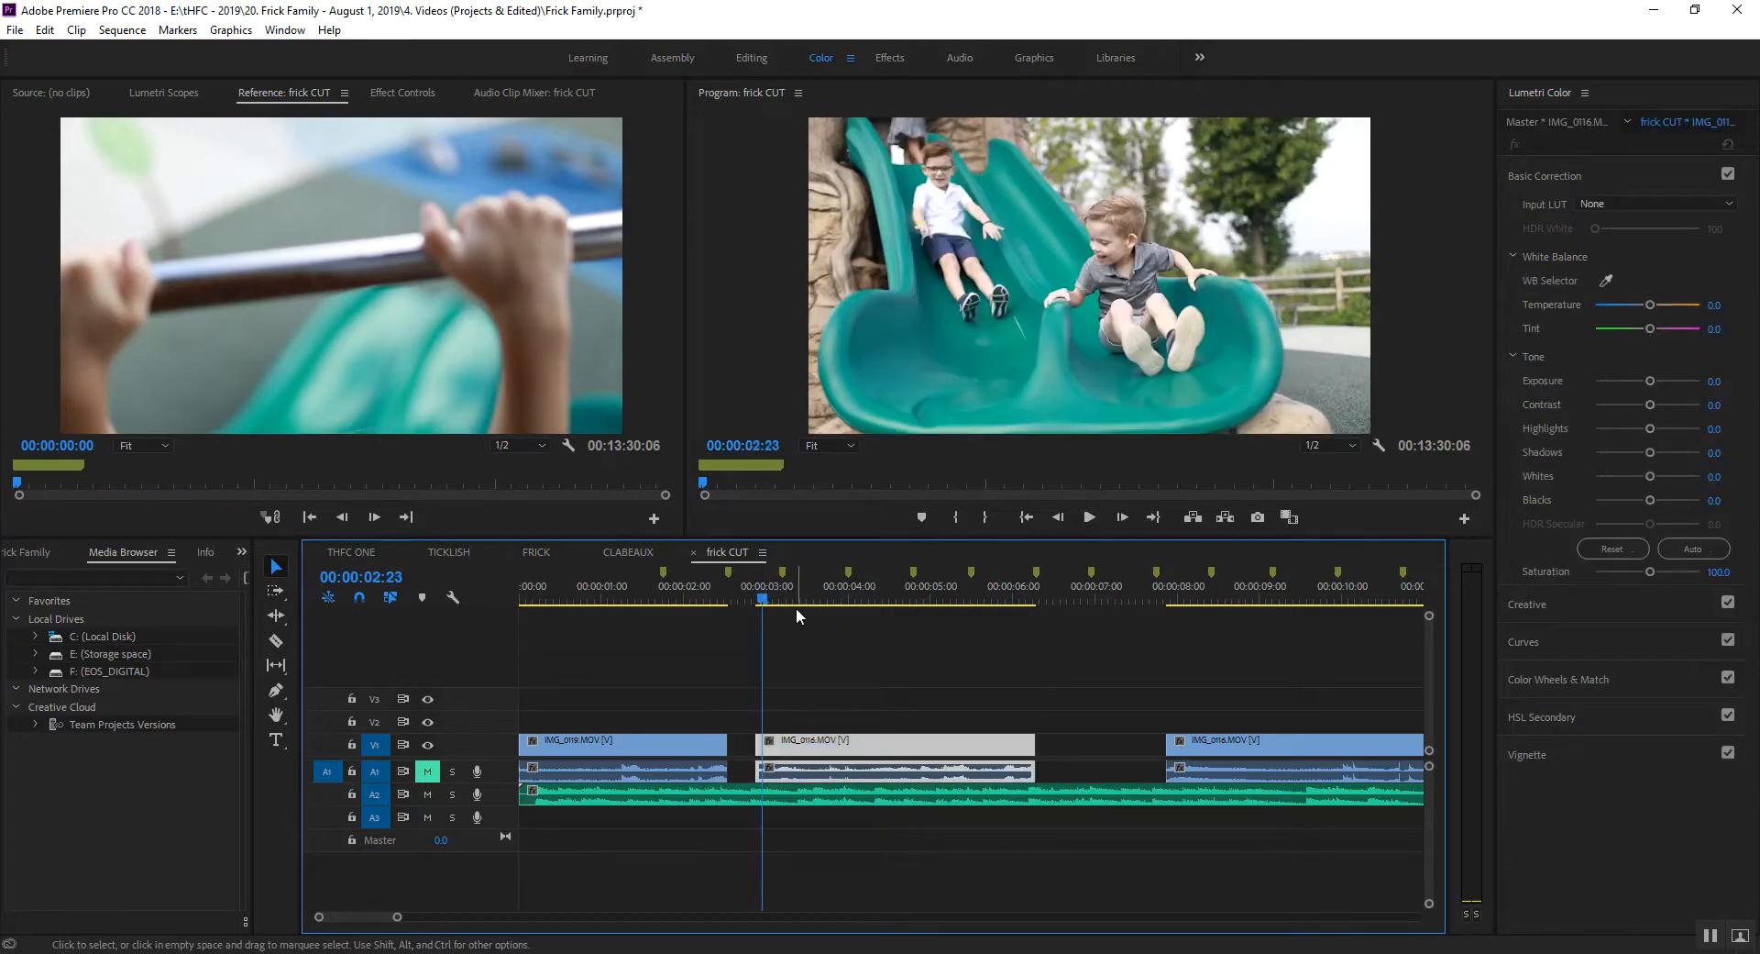
pyautogui.press('space')
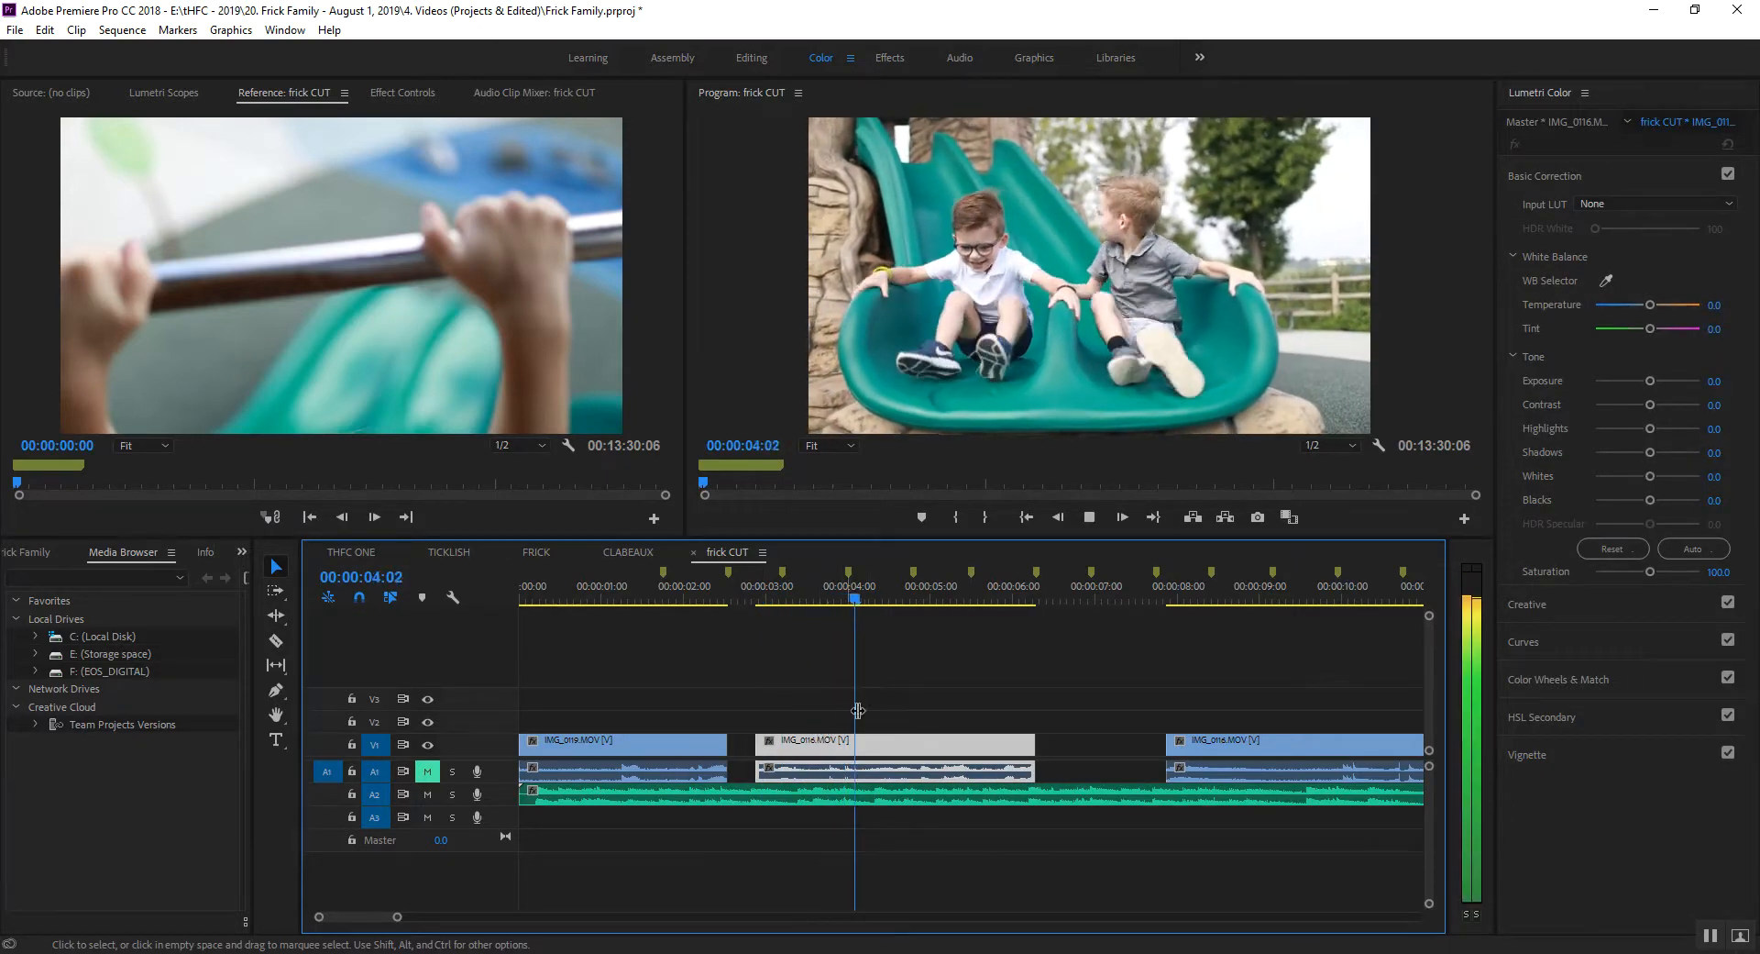
pyautogui.press('space')
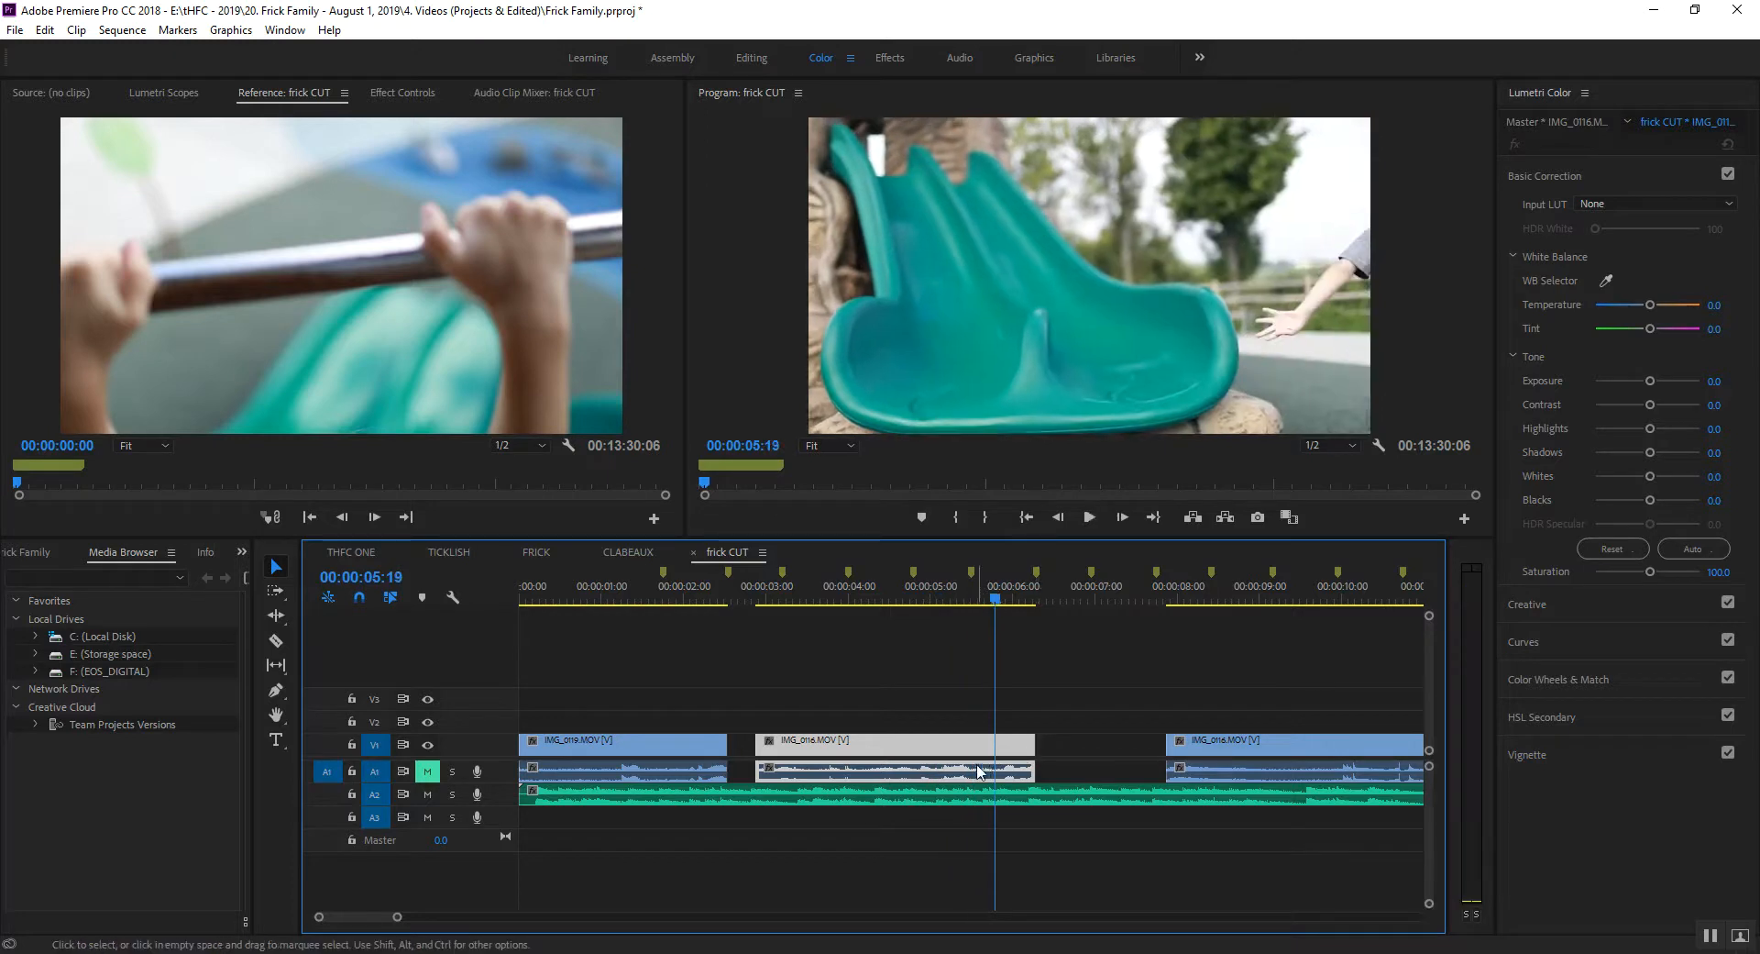
pyautogui.moveTo(1026, 741); pyautogui.dragTo(970, 742)
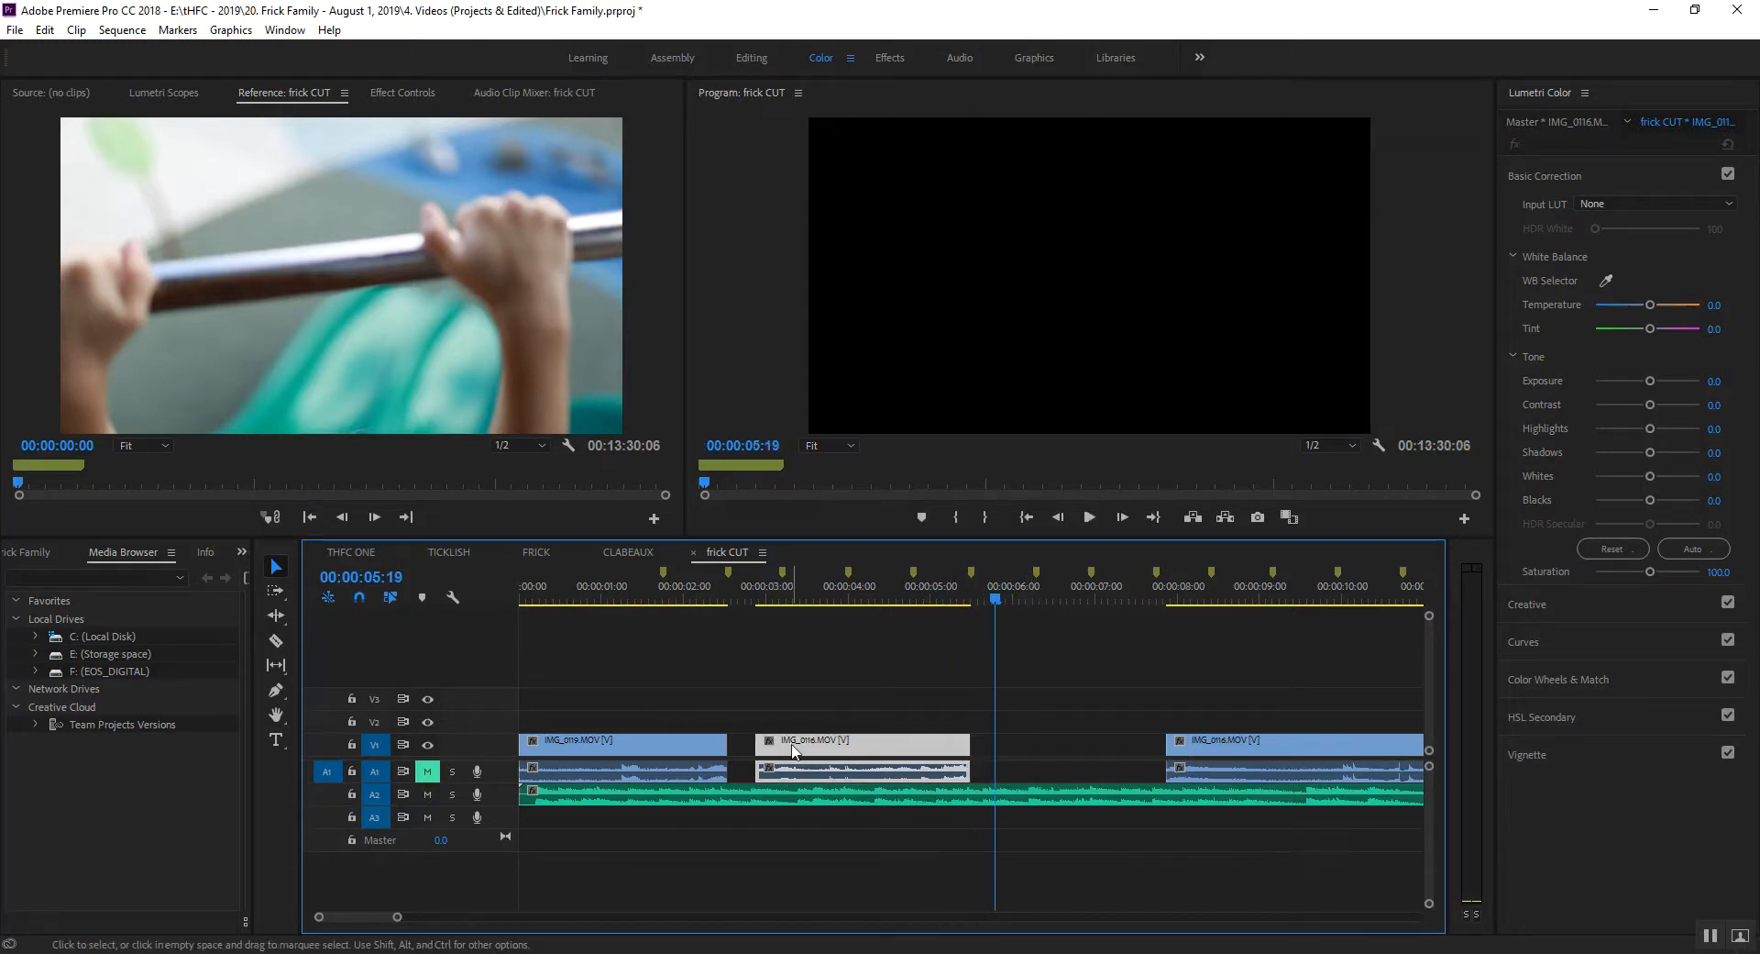
pyautogui.moveTo(764, 744)
pyautogui.mouseDown()
pyautogui.moveTo(733, 744)
pyautogui.moveTo(766, 740)
pyautogui.mouseUp()
# Try default transitions on the first two clips, play them back, and undo the transitions.
pyautogui.hotkey('shift', 'd')
pyautogui.click(699, 600)
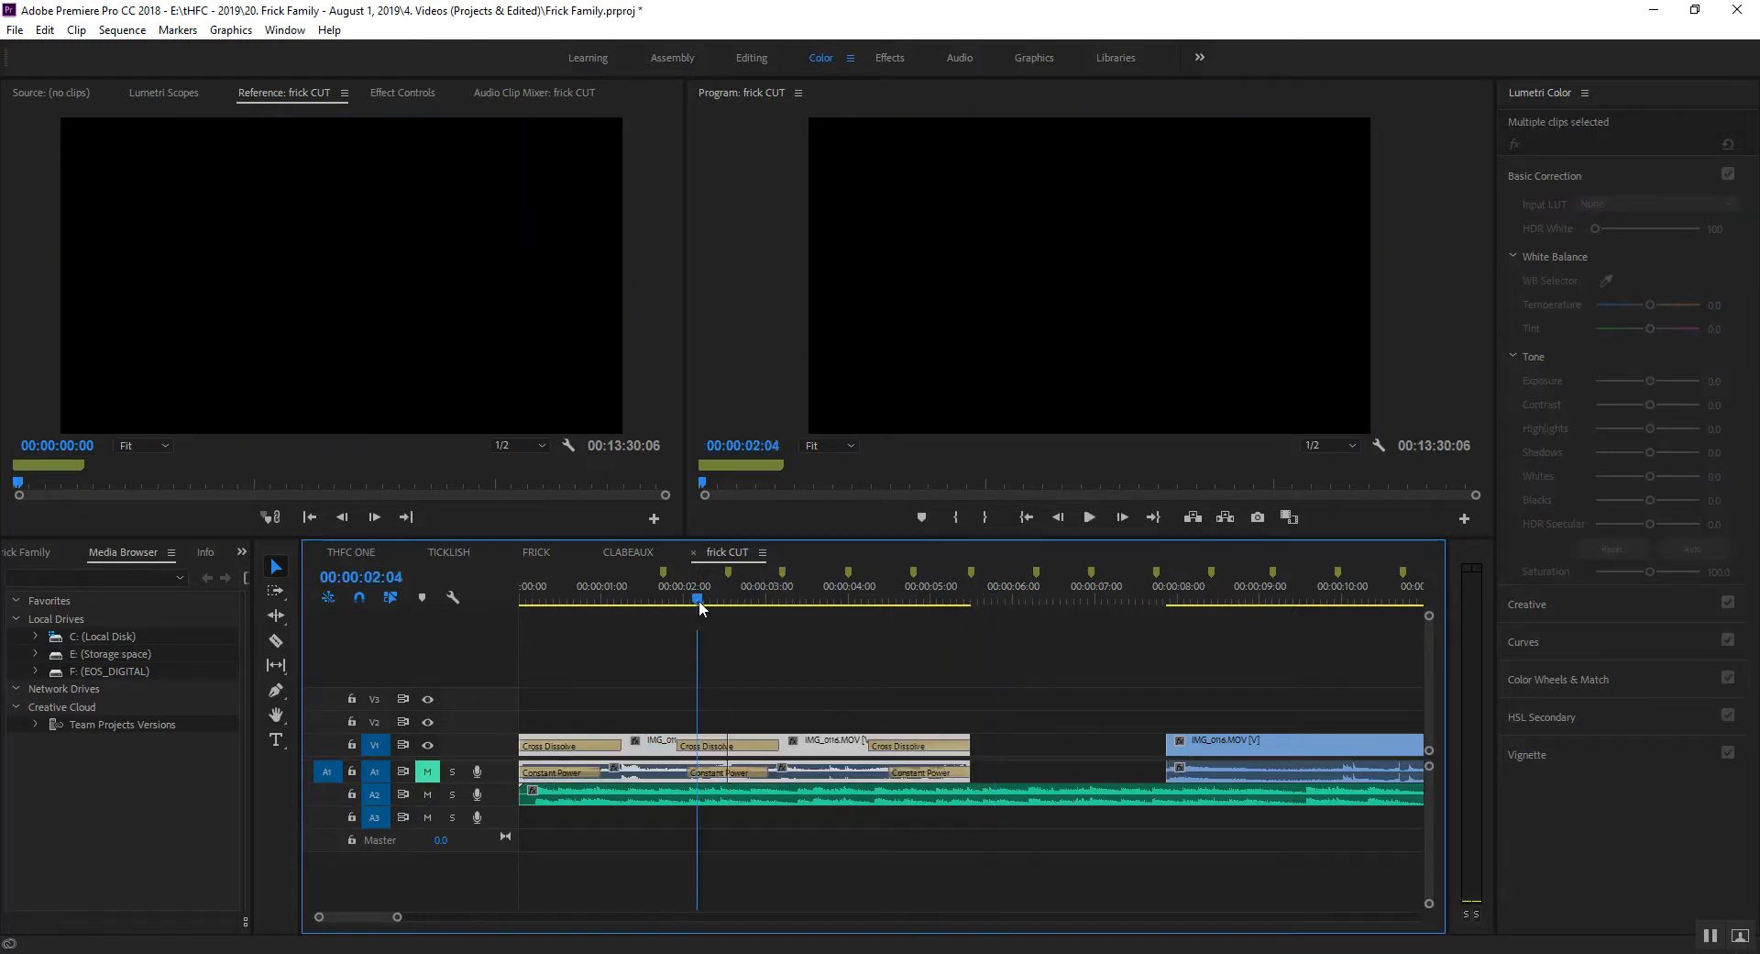
pyautogui.press('space')
pyautogui.hotkey('ctrl', 'z')
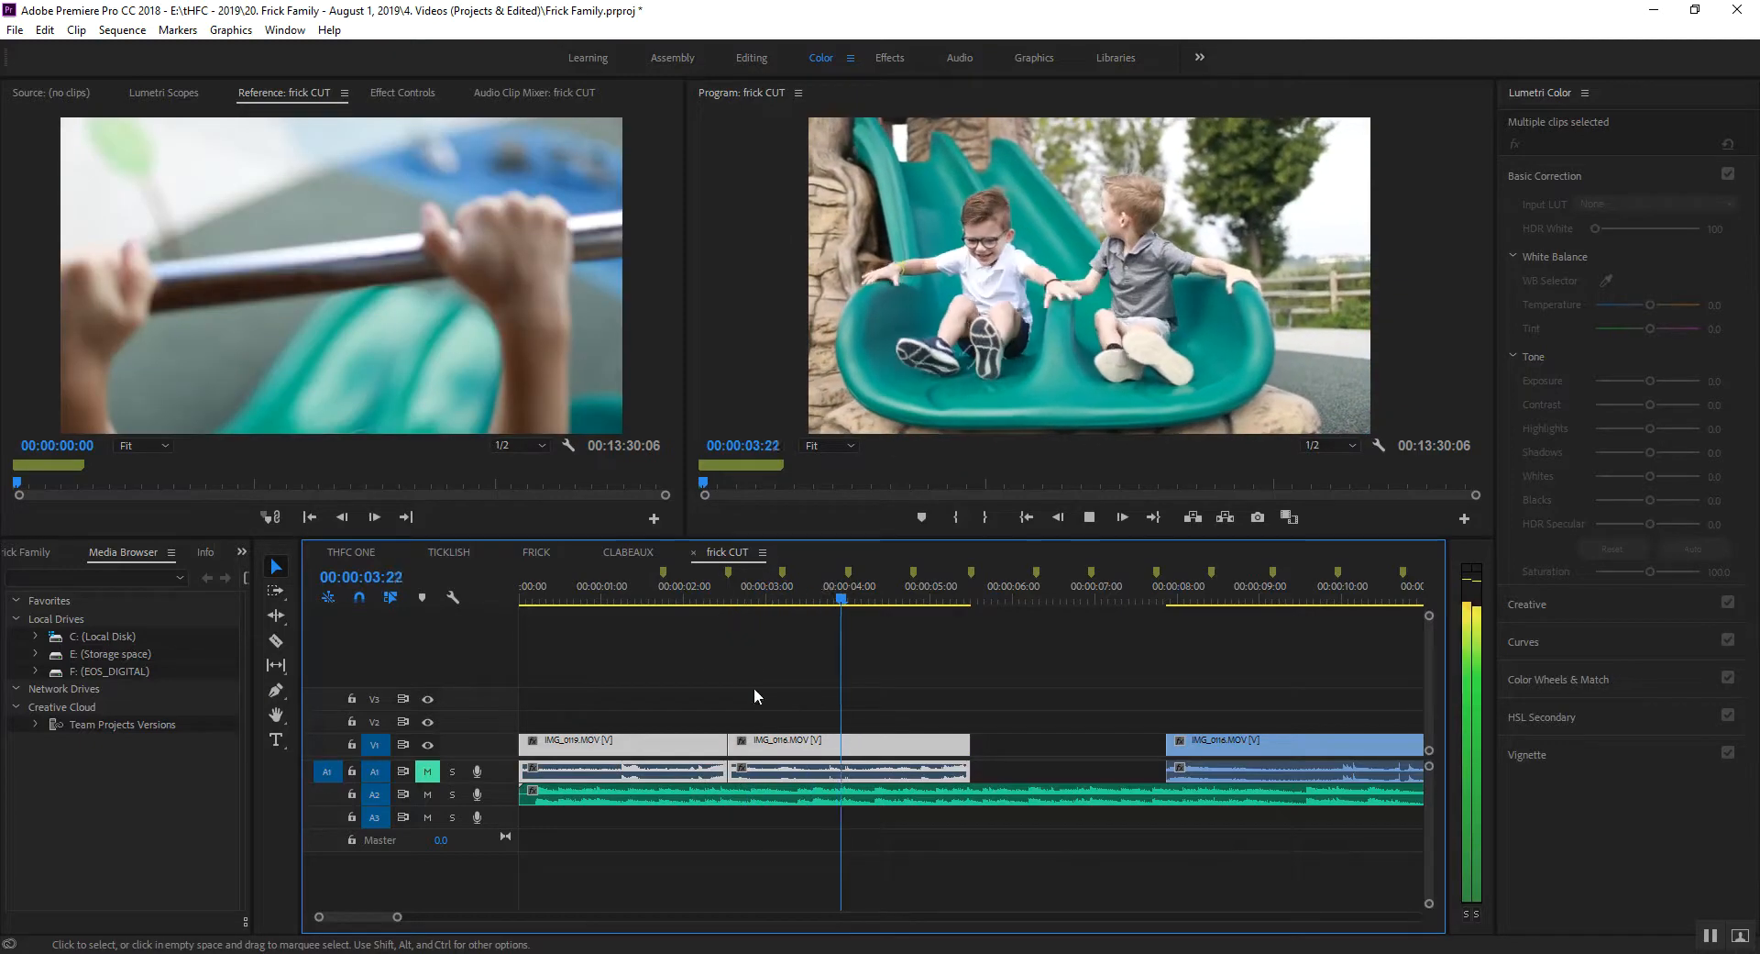
# Ripple delete the gap after the second clip and play through the girl's slide clip that follows.
pyautogui.click(1100, 741)
pyautogui.press('Delete')
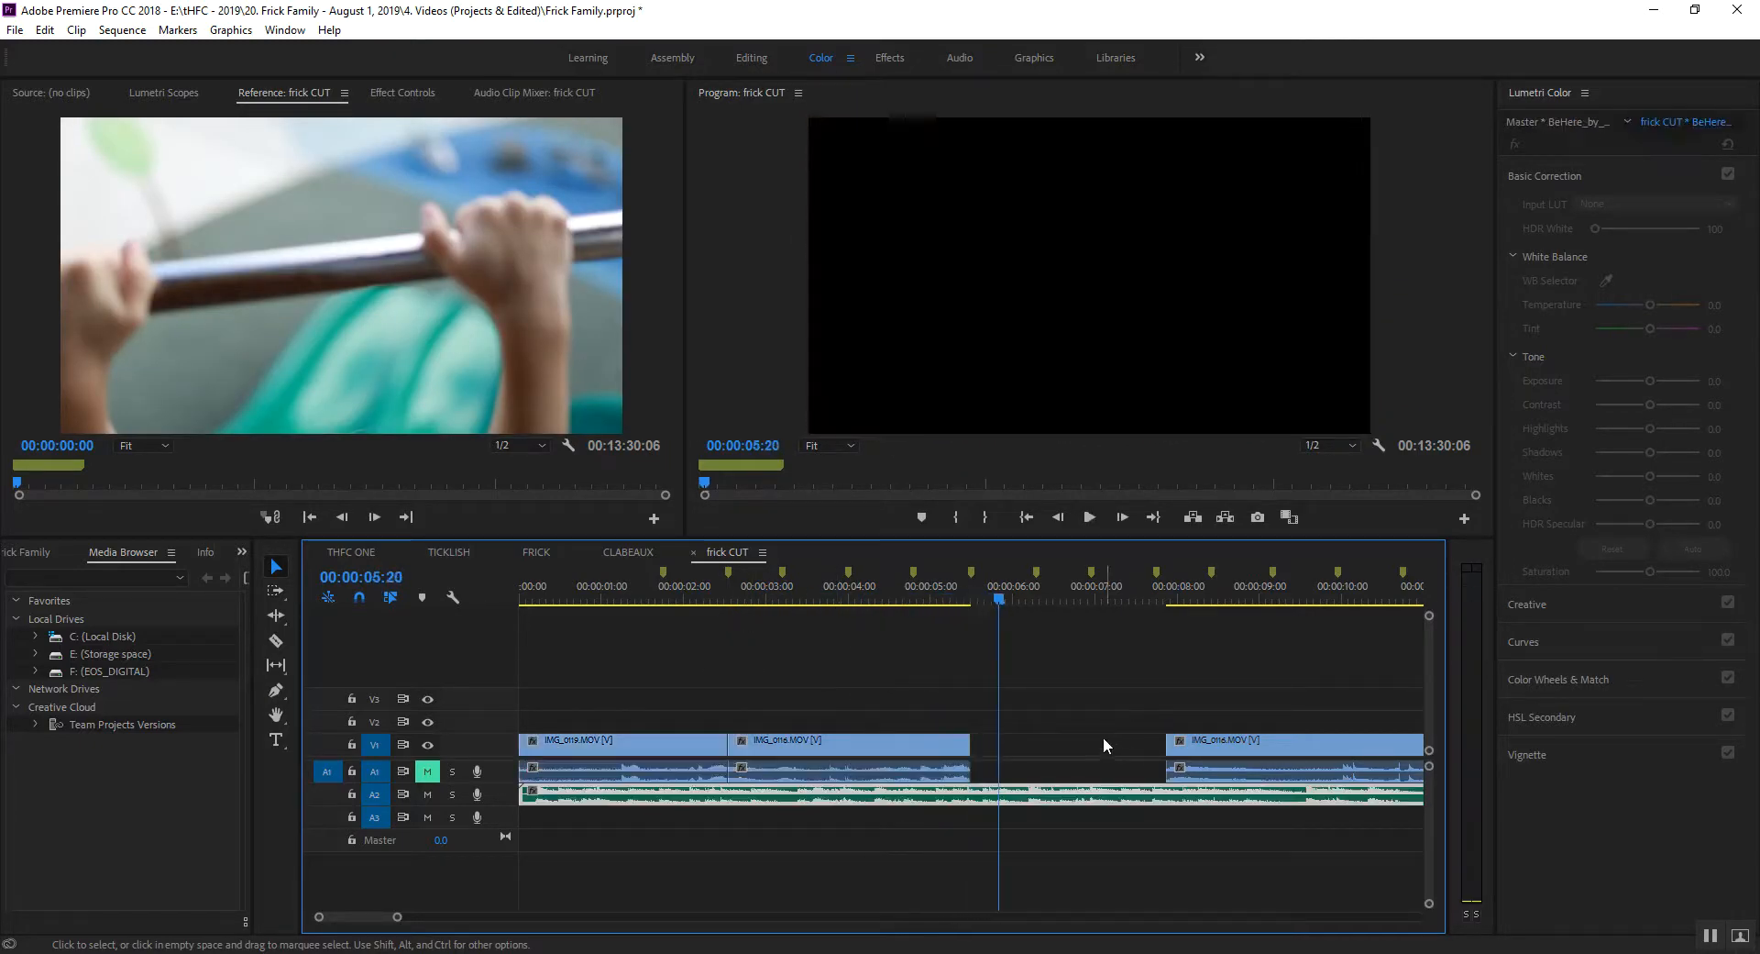
pyautogui.press('space')
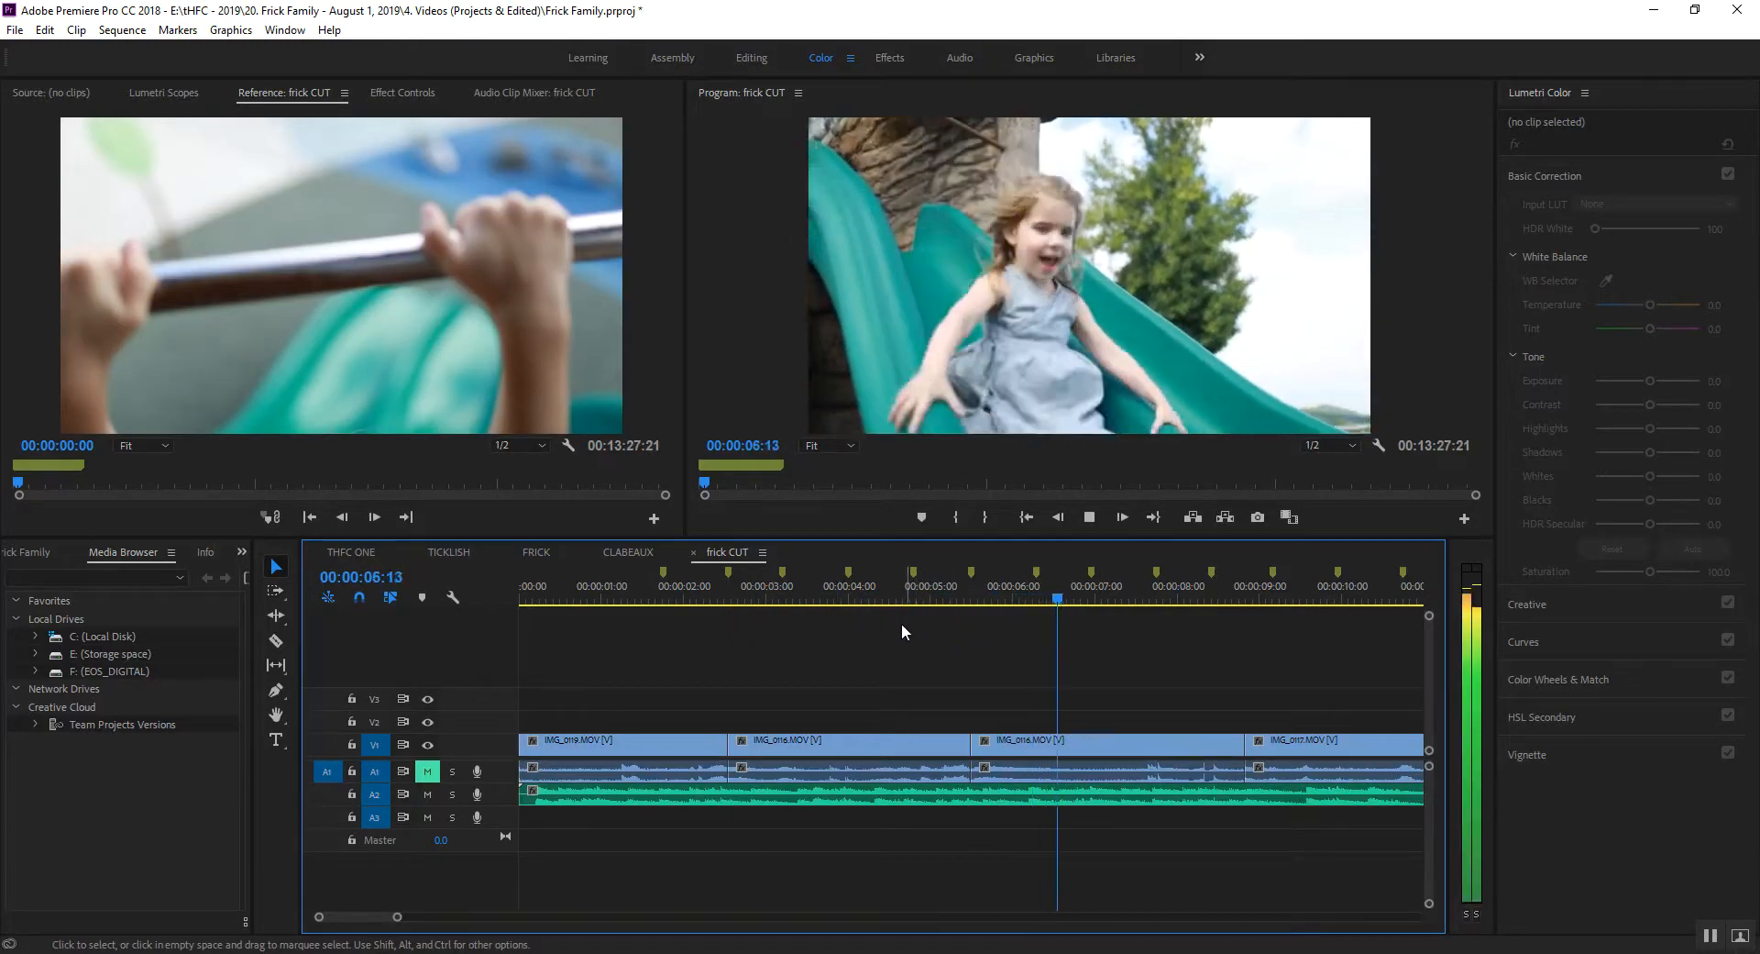
pyautogui.click(1181, 744)
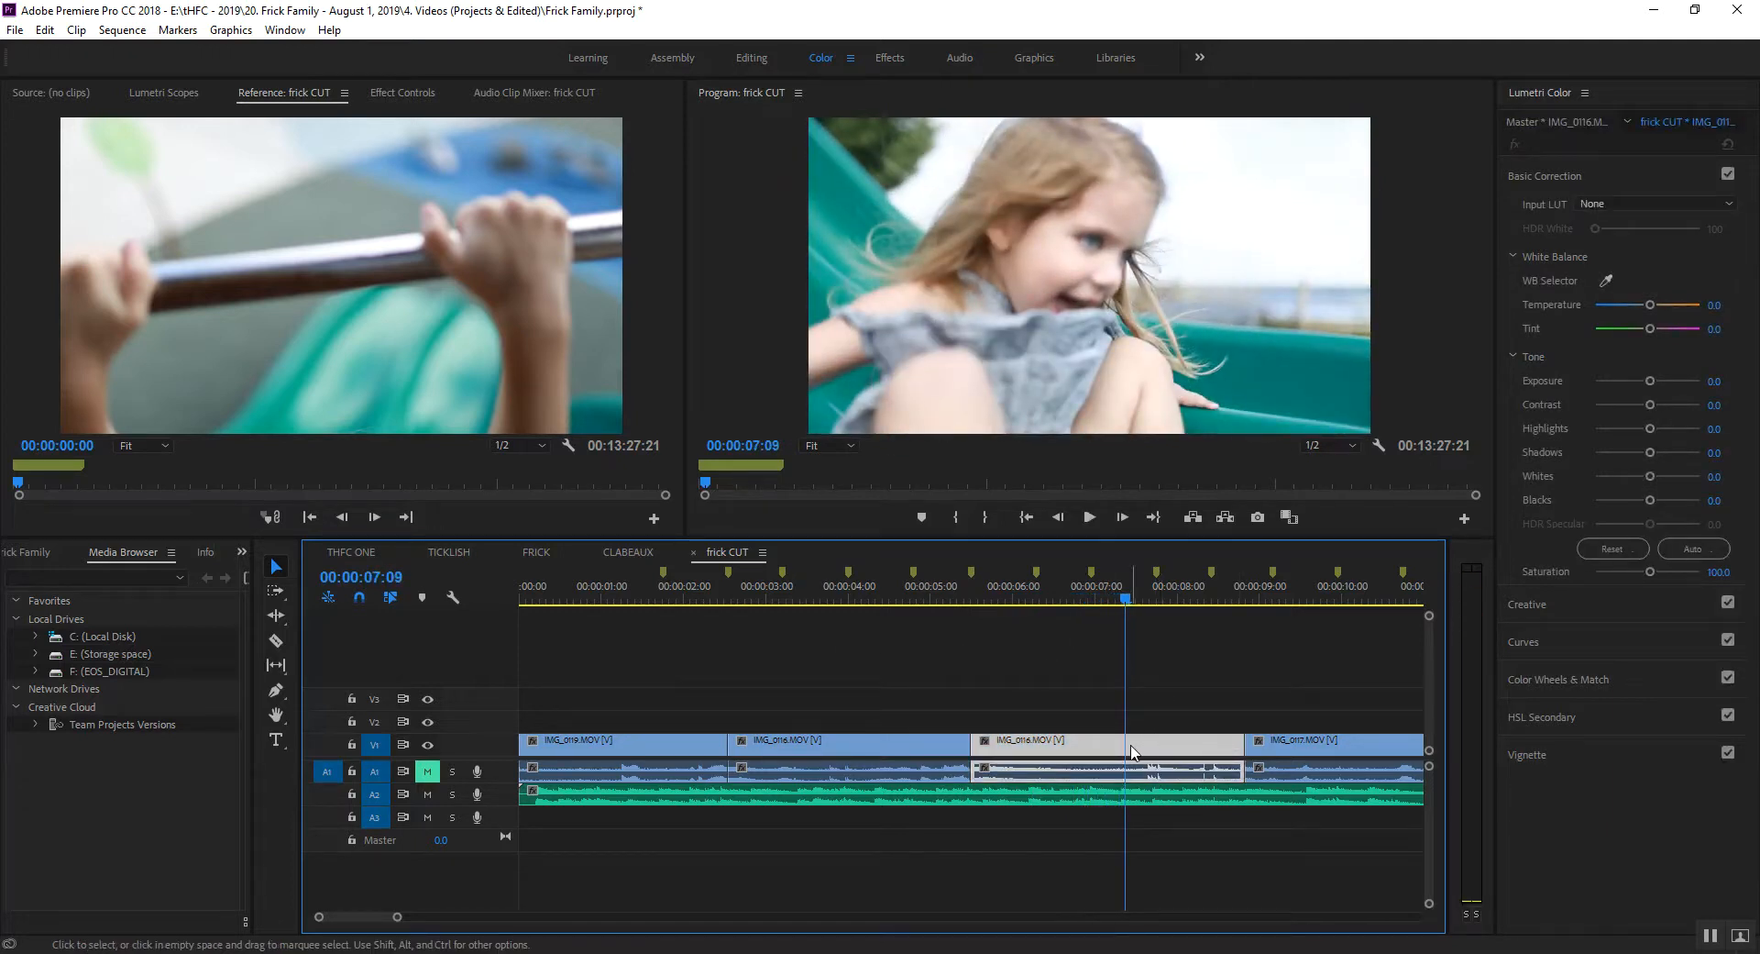
pyautogui.press('space')
pyautogui.press('space')
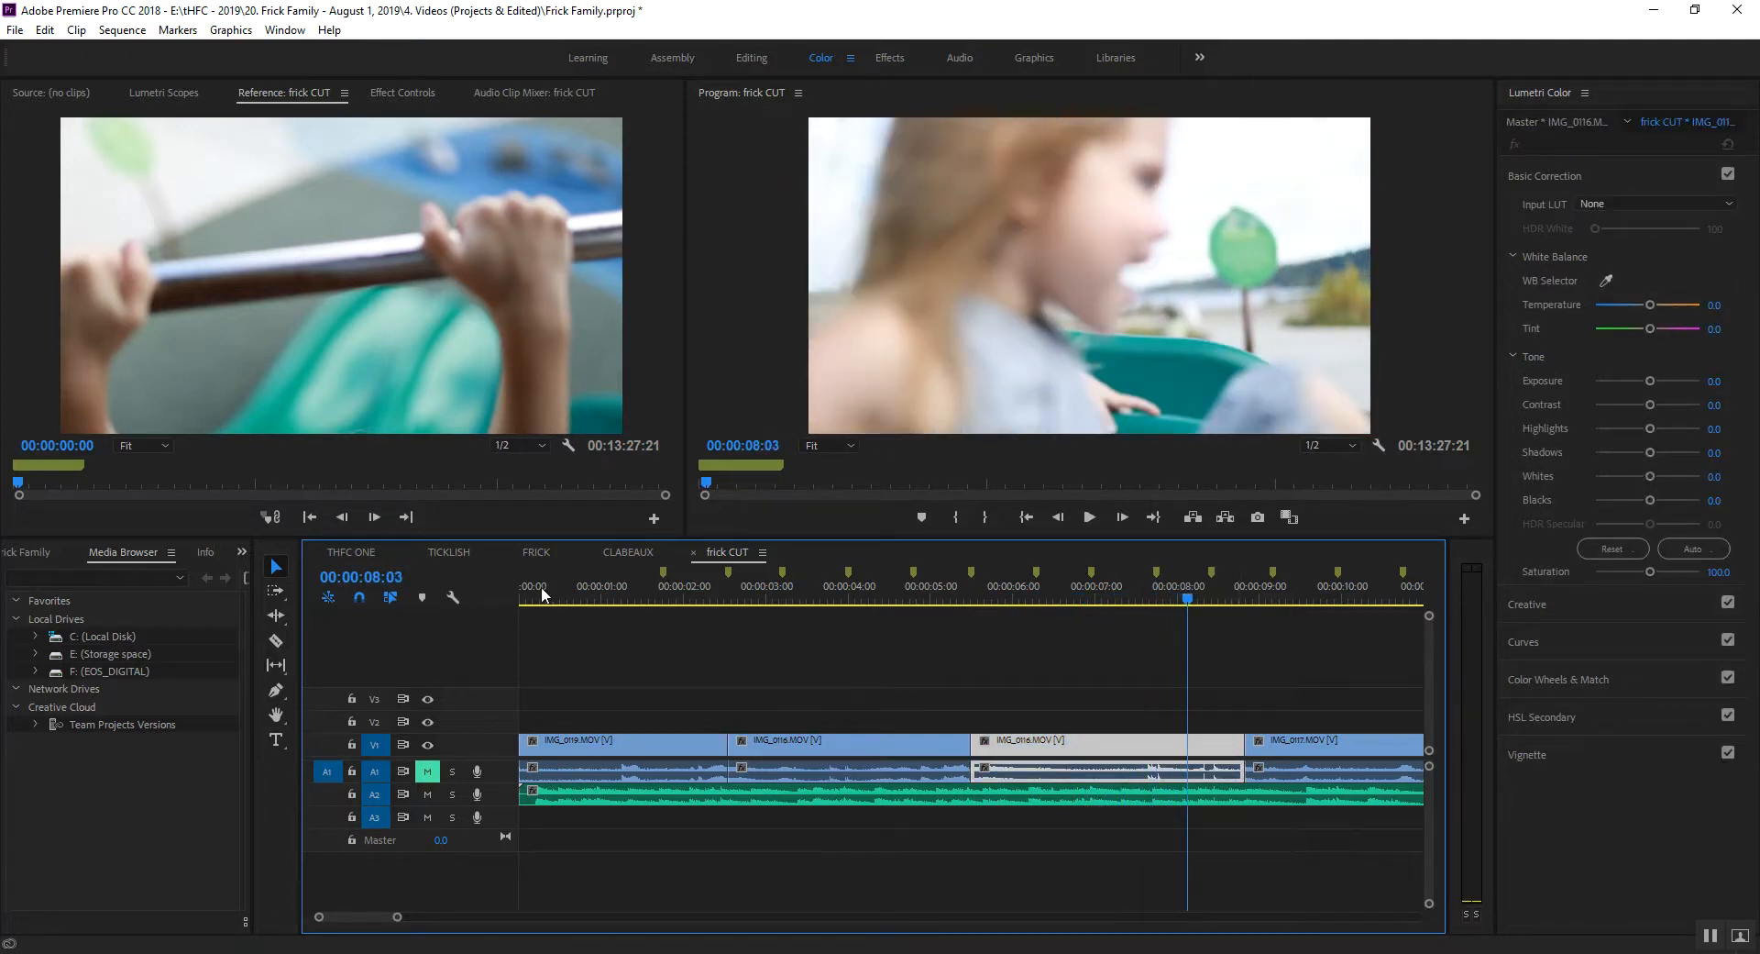
# Trim the first clip's end to the first marker and move the second clip up against it.
pyautogui.click(525, 598)
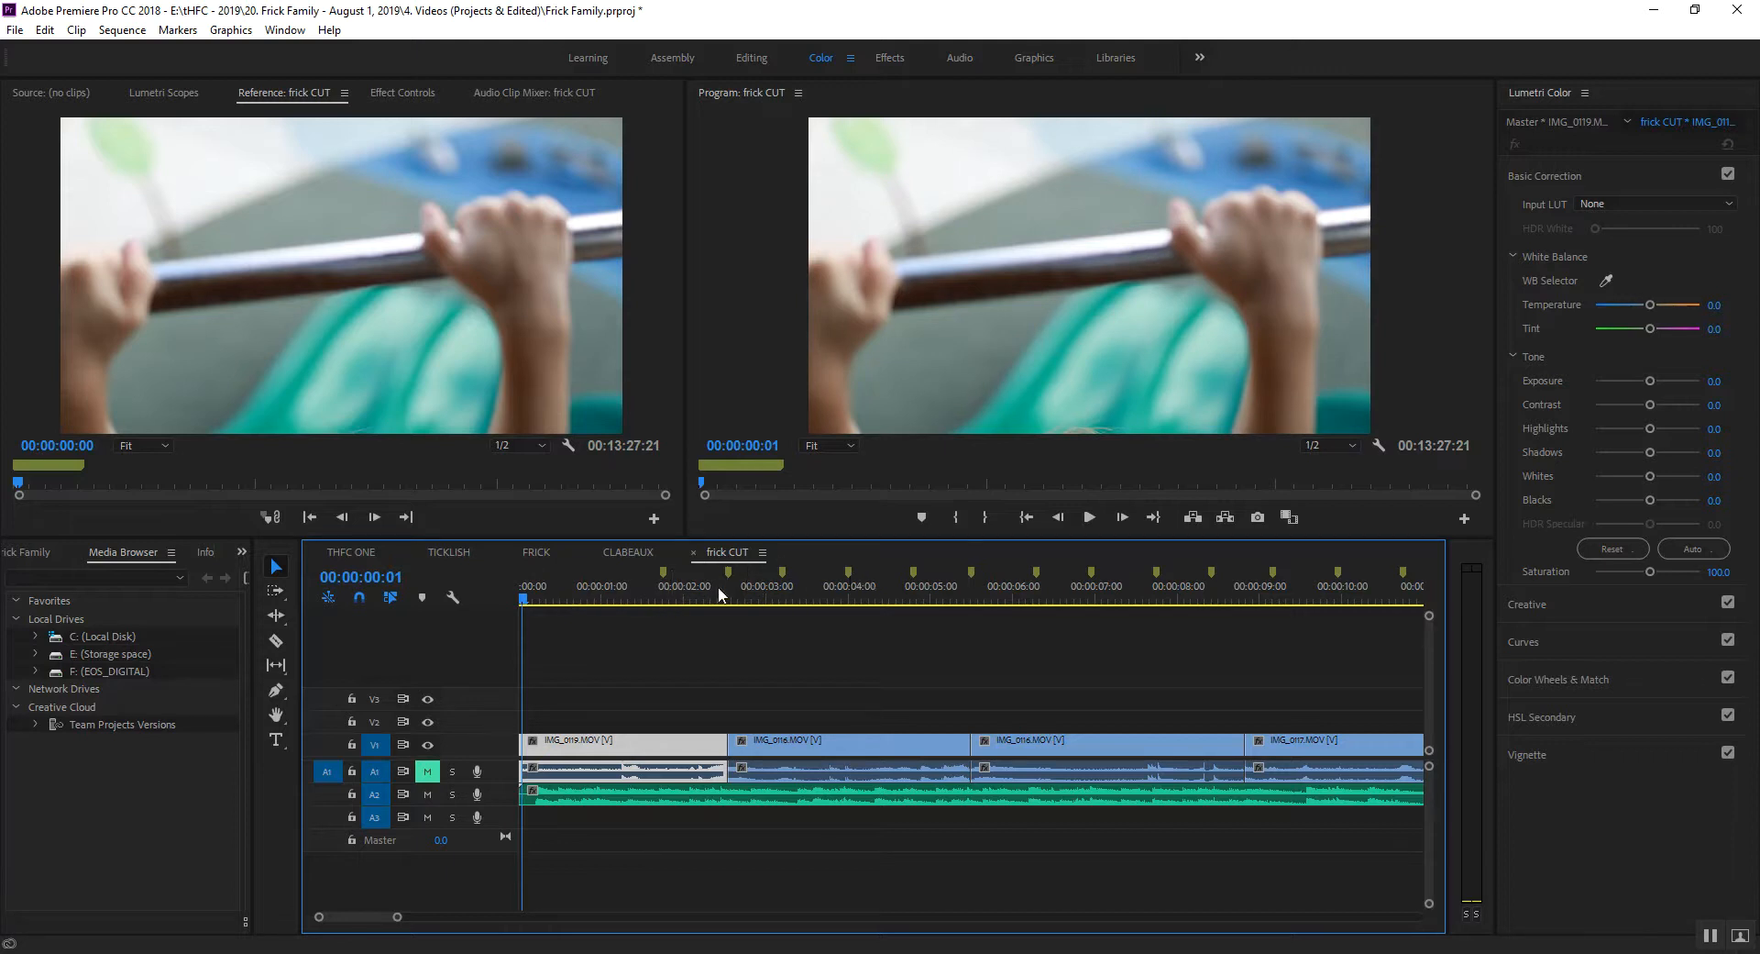
pyautogui.press('space')
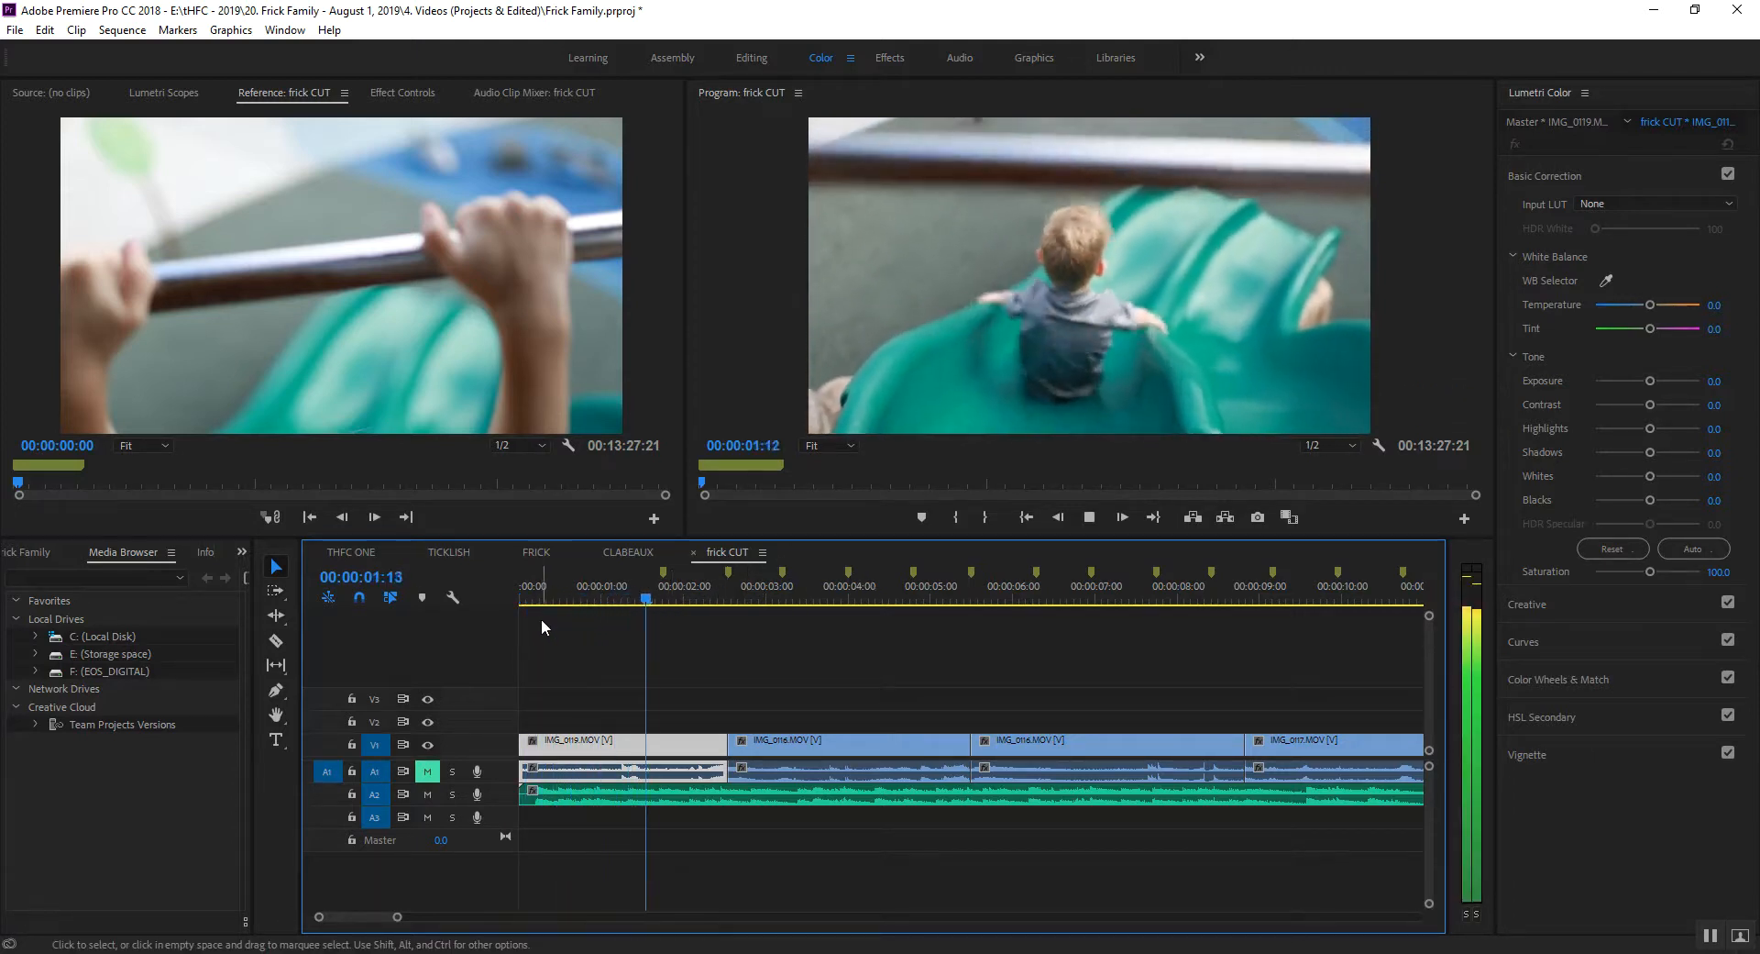
pyautogui.press('space')
pyautogui.moveTo(721, 740)
pyautogui.mouseDown()
pyautogui.moveTo(669, 739)
pyautogui.moveTo(697, 750)
pyautogui.mouseUp()
pyautogui.press('space')
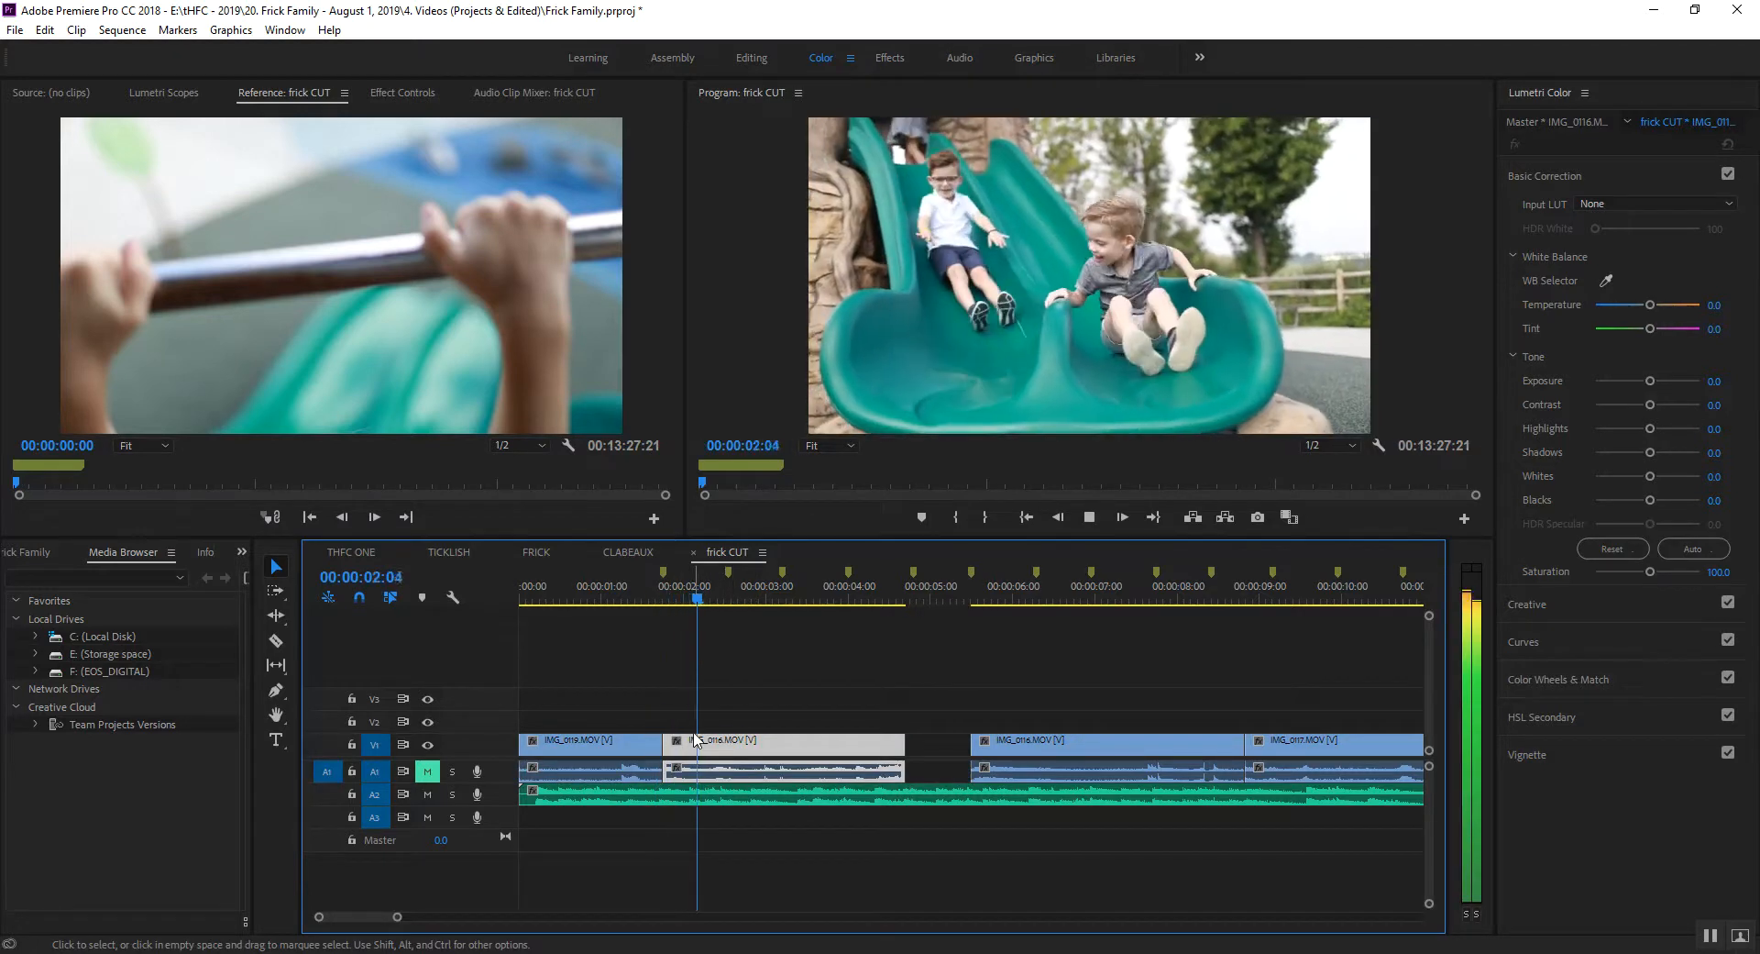
# Move the second clip to tracks V2 and A3 and extend its start back over the first clip.
pyautogui.press('space')
pyautogui.moveTo(734, 742); pyautogui.dragTo(508, 819)
pyautogui.click(573, 598)
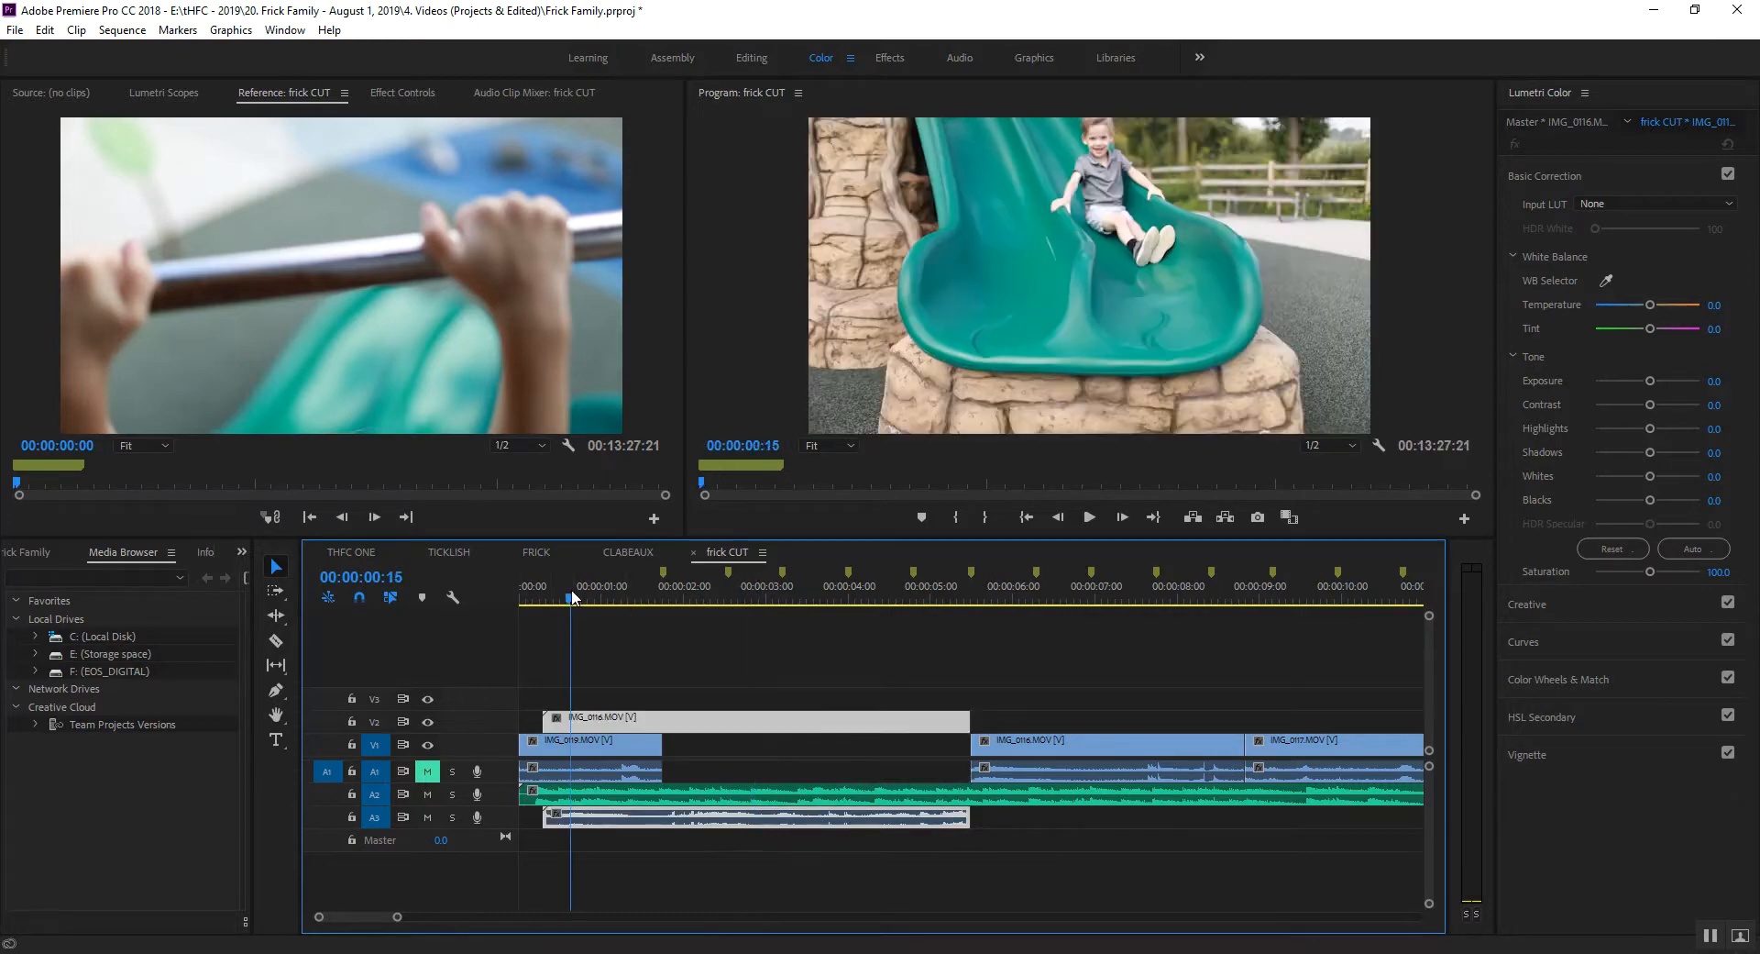
pyautogui.press('space')
pyautogui.press('space')
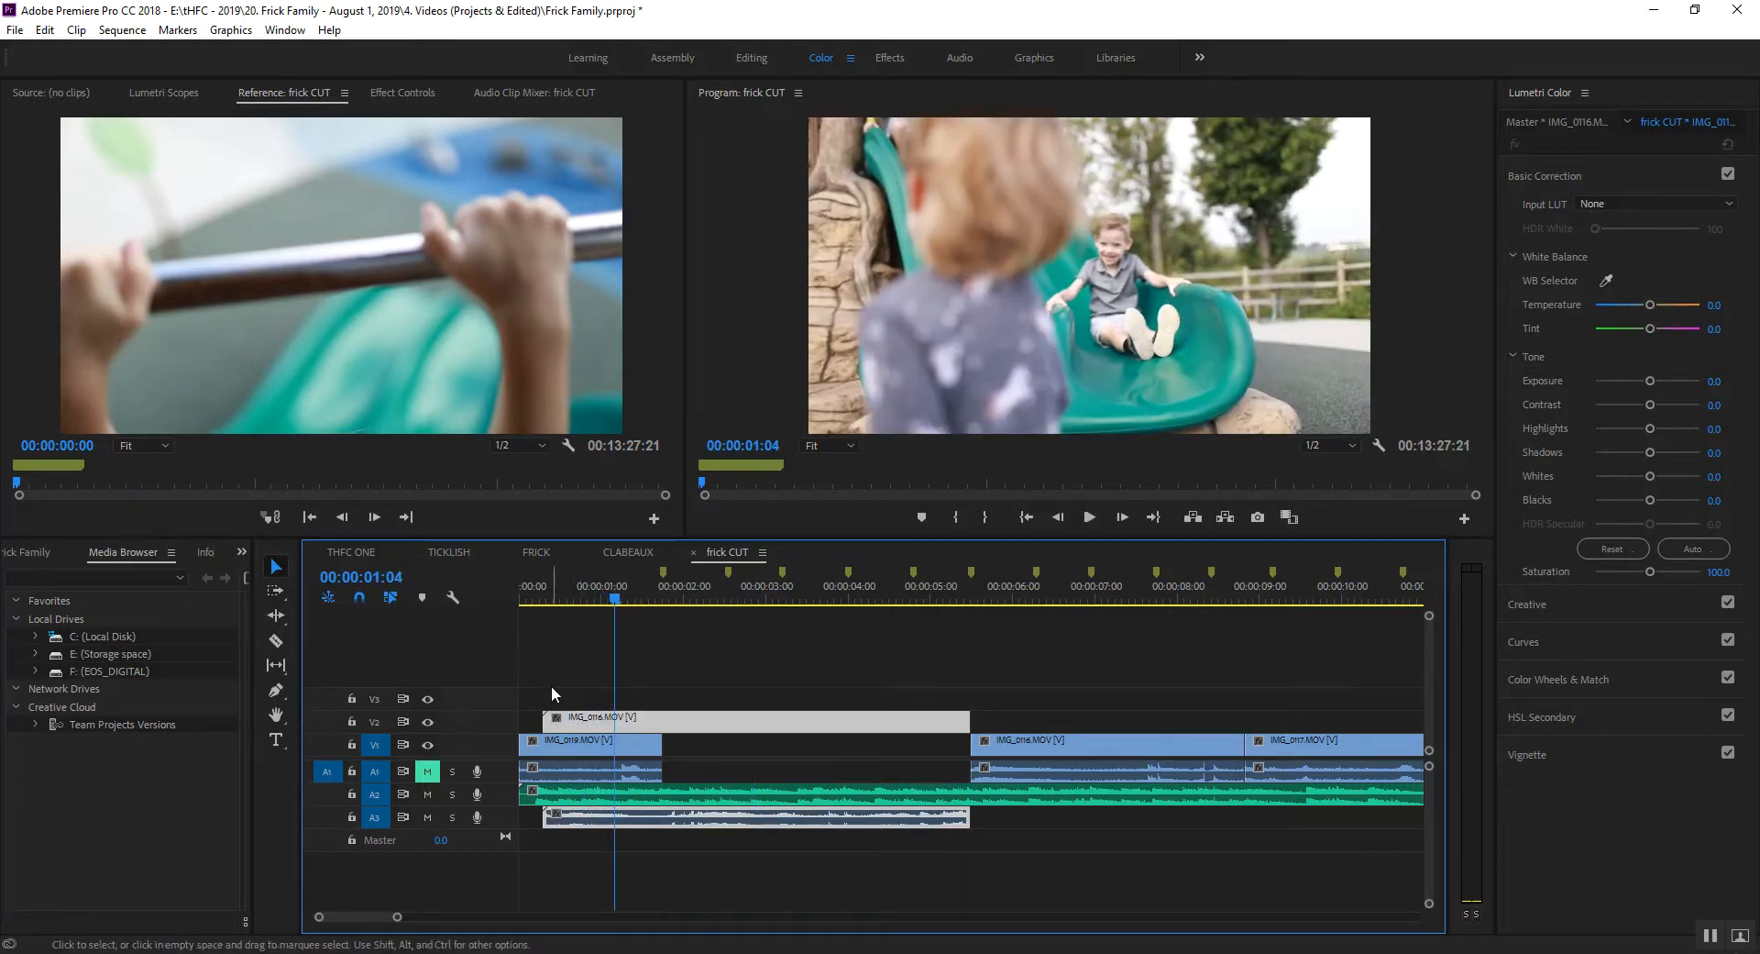
# Split the V2 clip as the boy reaches the slide's end and place the short first piece after the first clip on V1.
pyautogui.click(547, 598)
pyautogui.press('space')
pyautogui.press('space')
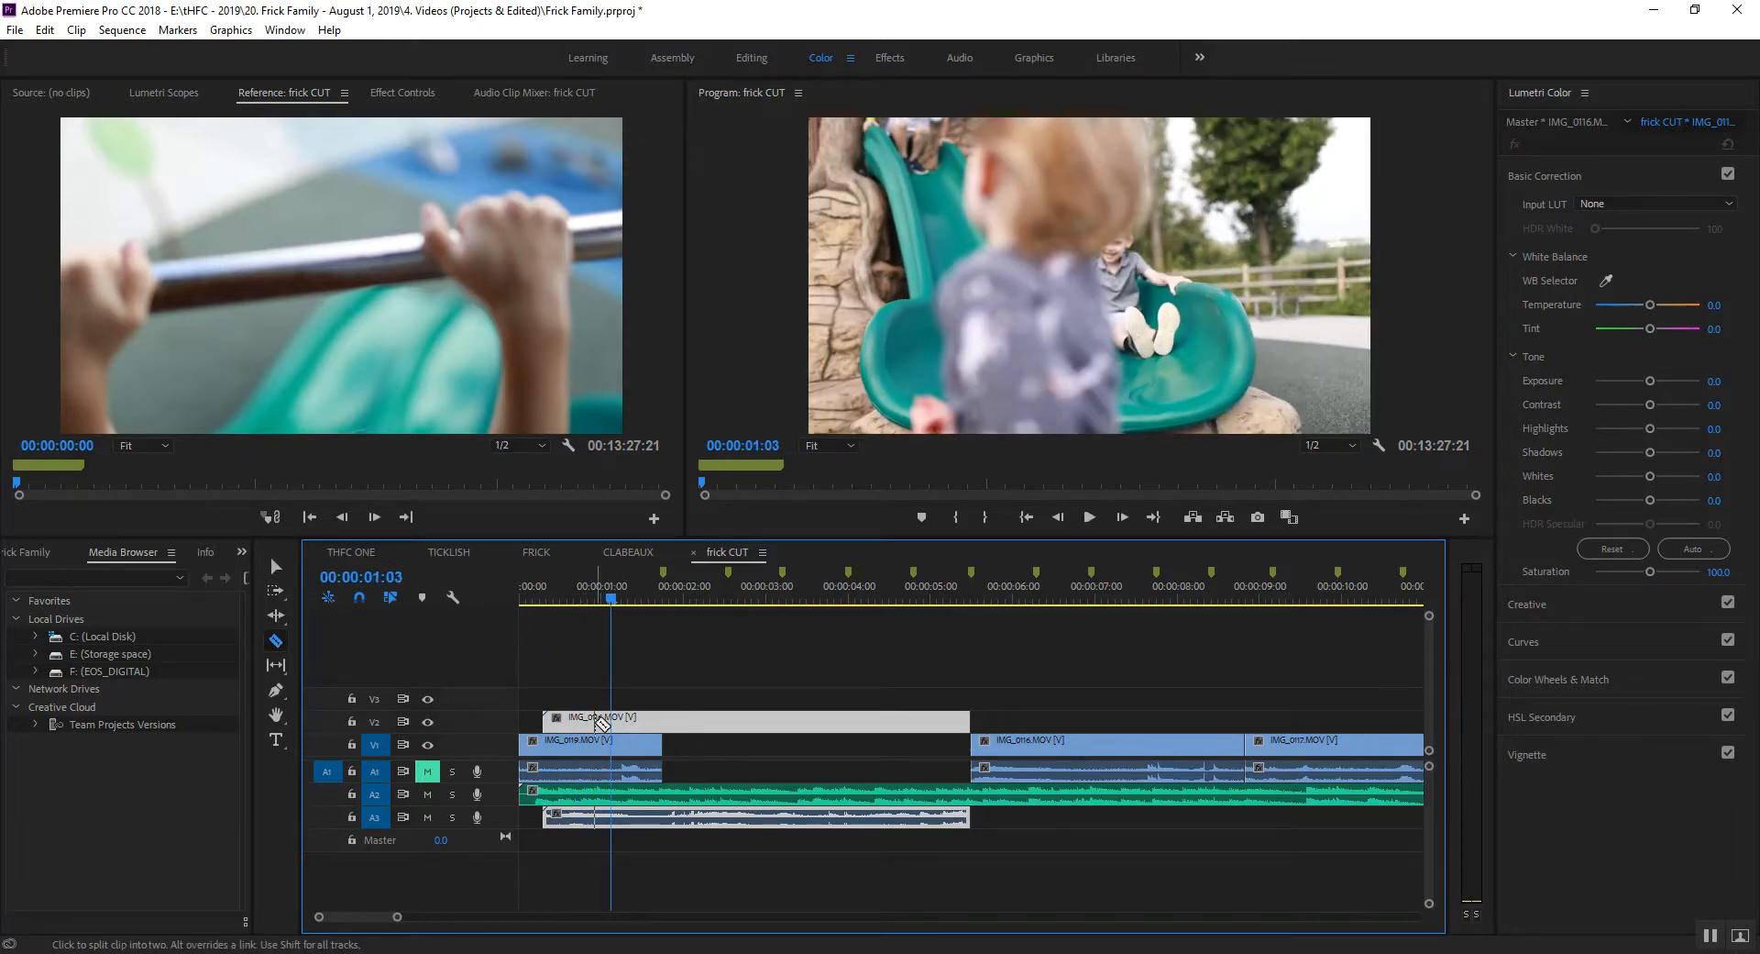
pyautogui.click(596, 720)
pyautogui.press('v')
pyautogui.moveTo(605, 717); pyautogui.dragTo(775, 720)
pyautogui.moveTo(642, 731); pyautogui.dragTo(706, 744)
pyautogui.moveTo(683, 814); pyautogui.dragTo(685, 775)
# Play back the opening cut and move the remaining slide clip from V2 and A3 down to V1 and A1.
pyautogui.click(622, 597)
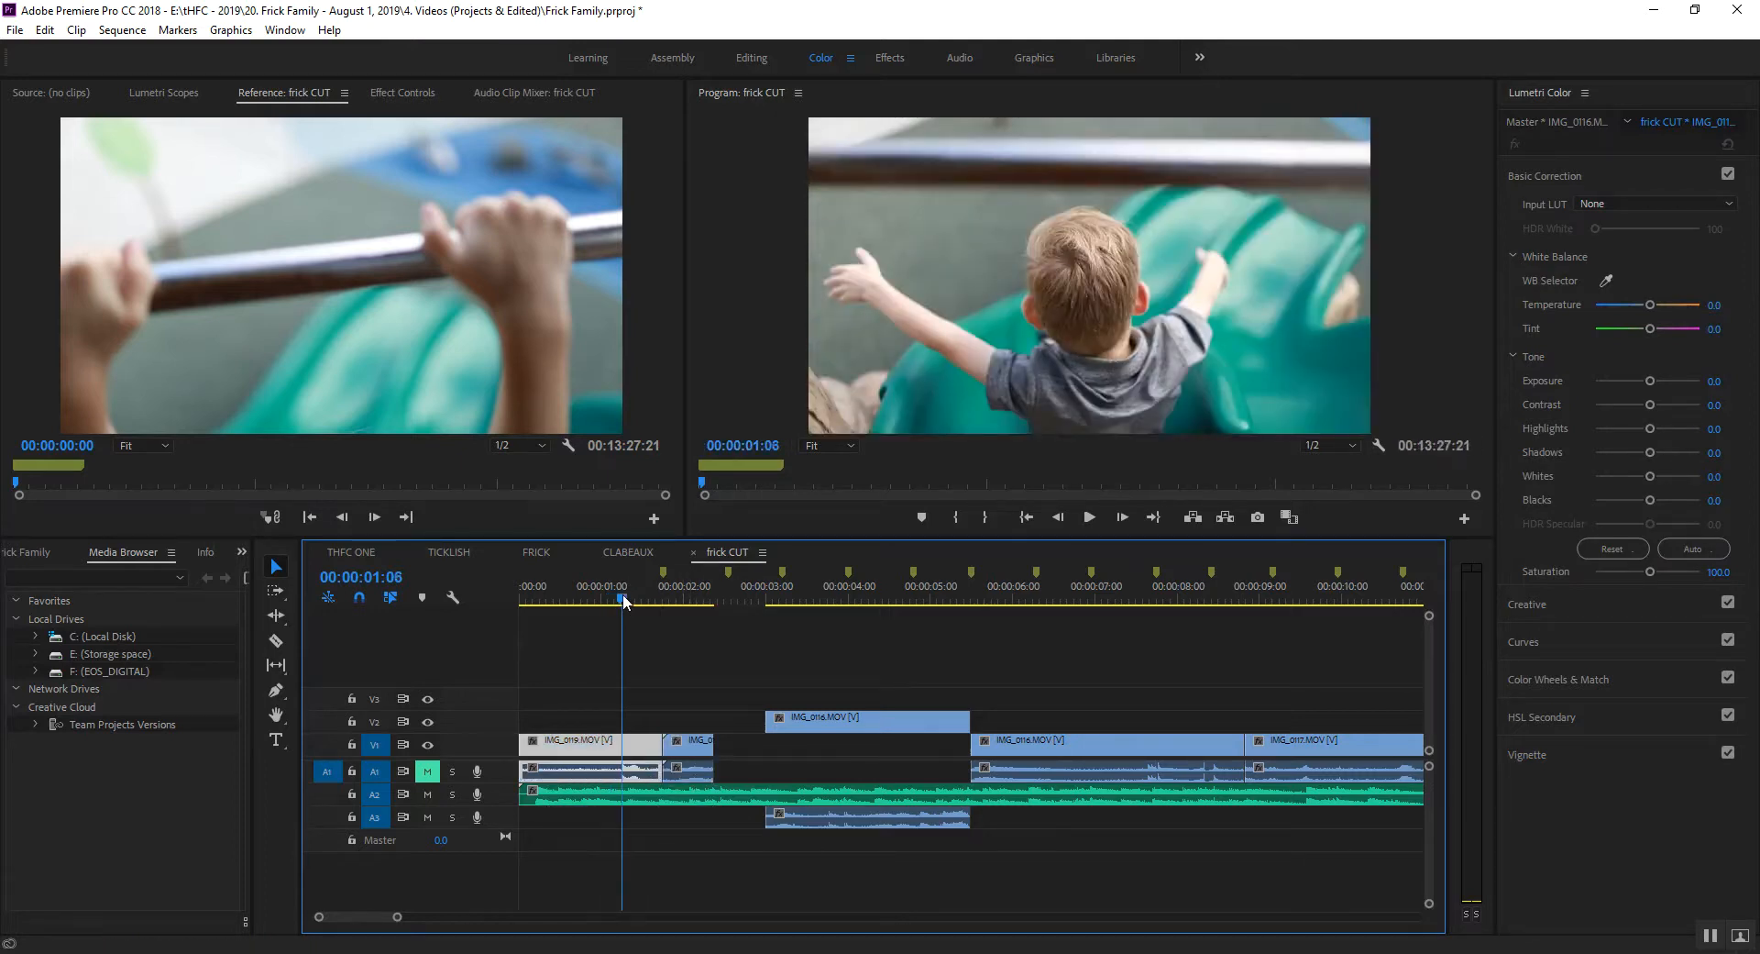
pyautogui.press('space')
pyautogui.press('space')
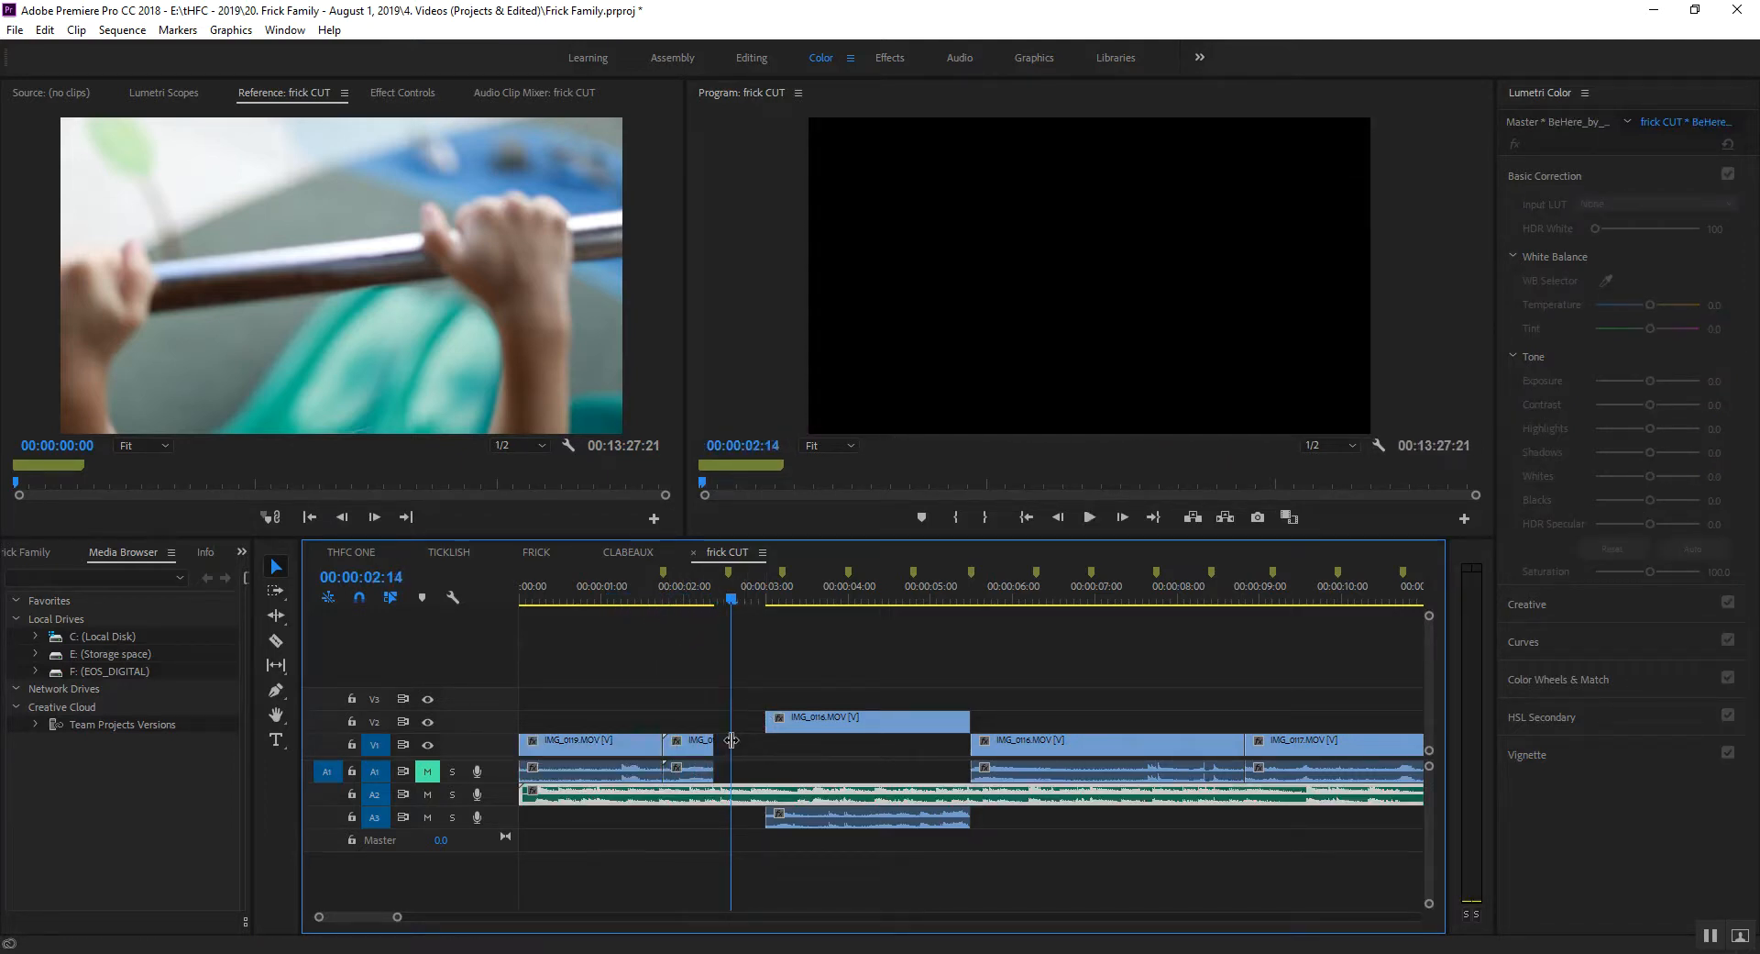
pyautogui.moveTo(799, 732); pyautogui.dragTo(802, 772)
# Extend the end of the short second slide clip to the second marker.
pyautogui.click(620, 581)
pyautogui.press('=')
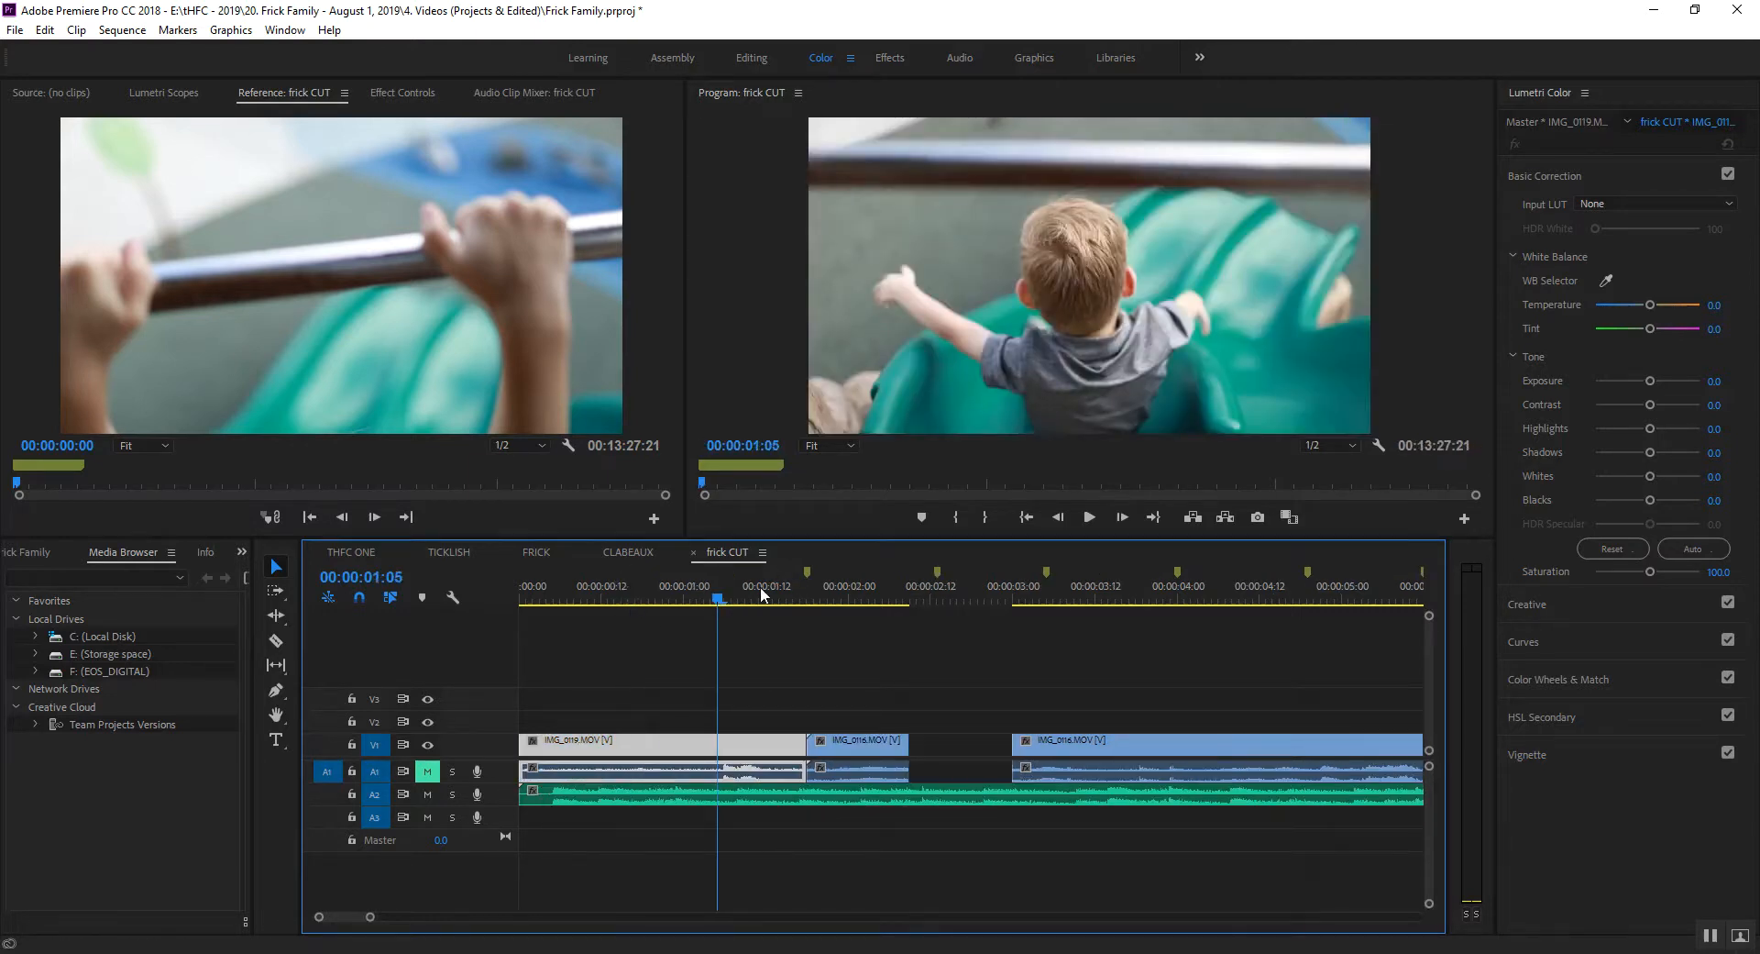
pyautogui.press('space')
pyautogui.click(924, 754)
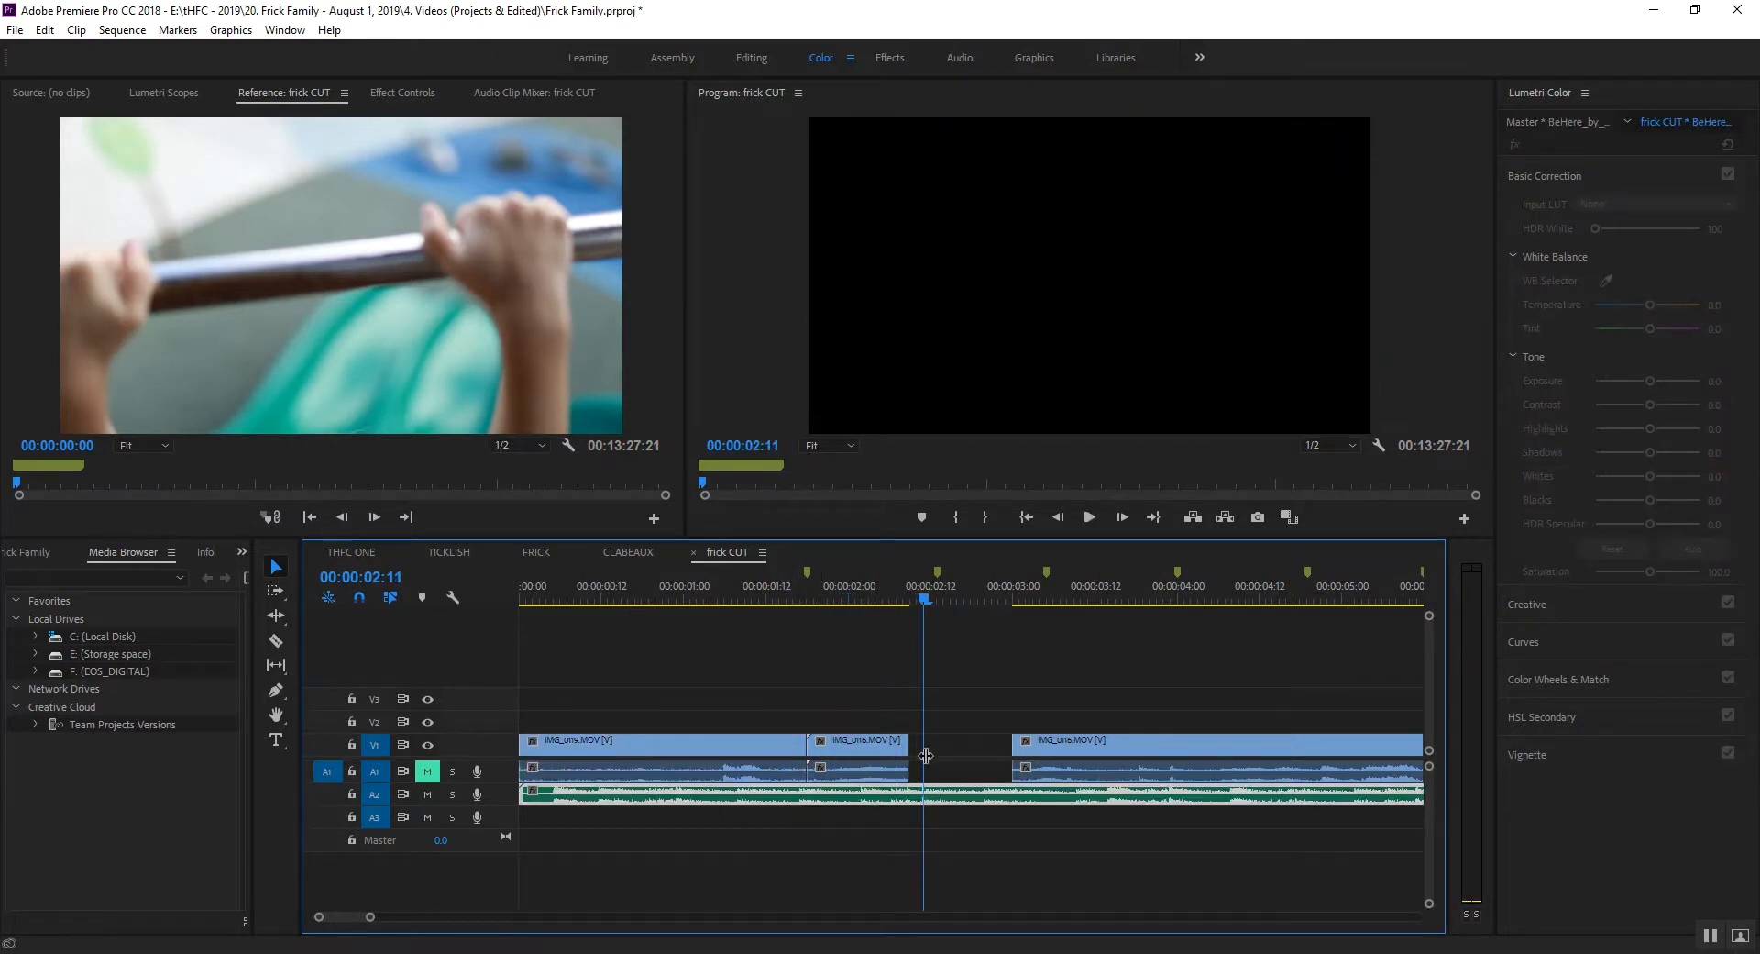
pyautogui.moveTo(899, 741); pyautogui.dragTo(931, 739)
# Set the short second clip's speed to 75% and keep its end aligned with the second marker.
pyautogui.rightClick(899, 748)
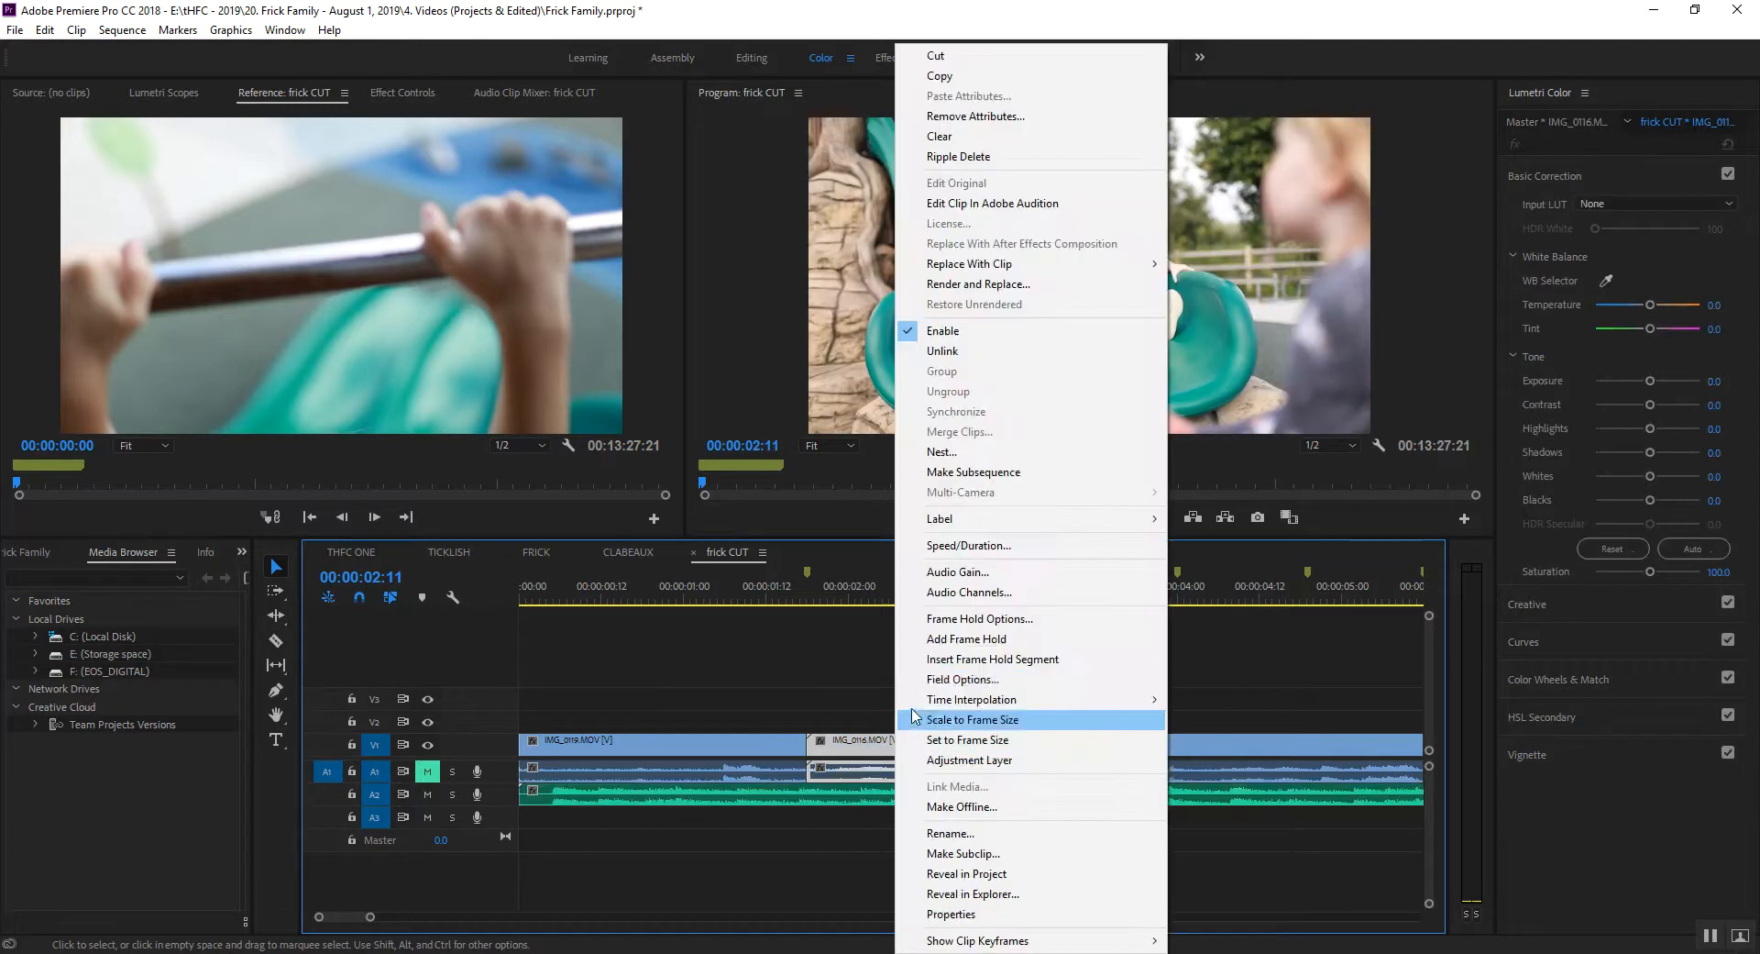
pyautogui.click(954, 546)
pyautogui.write('75')
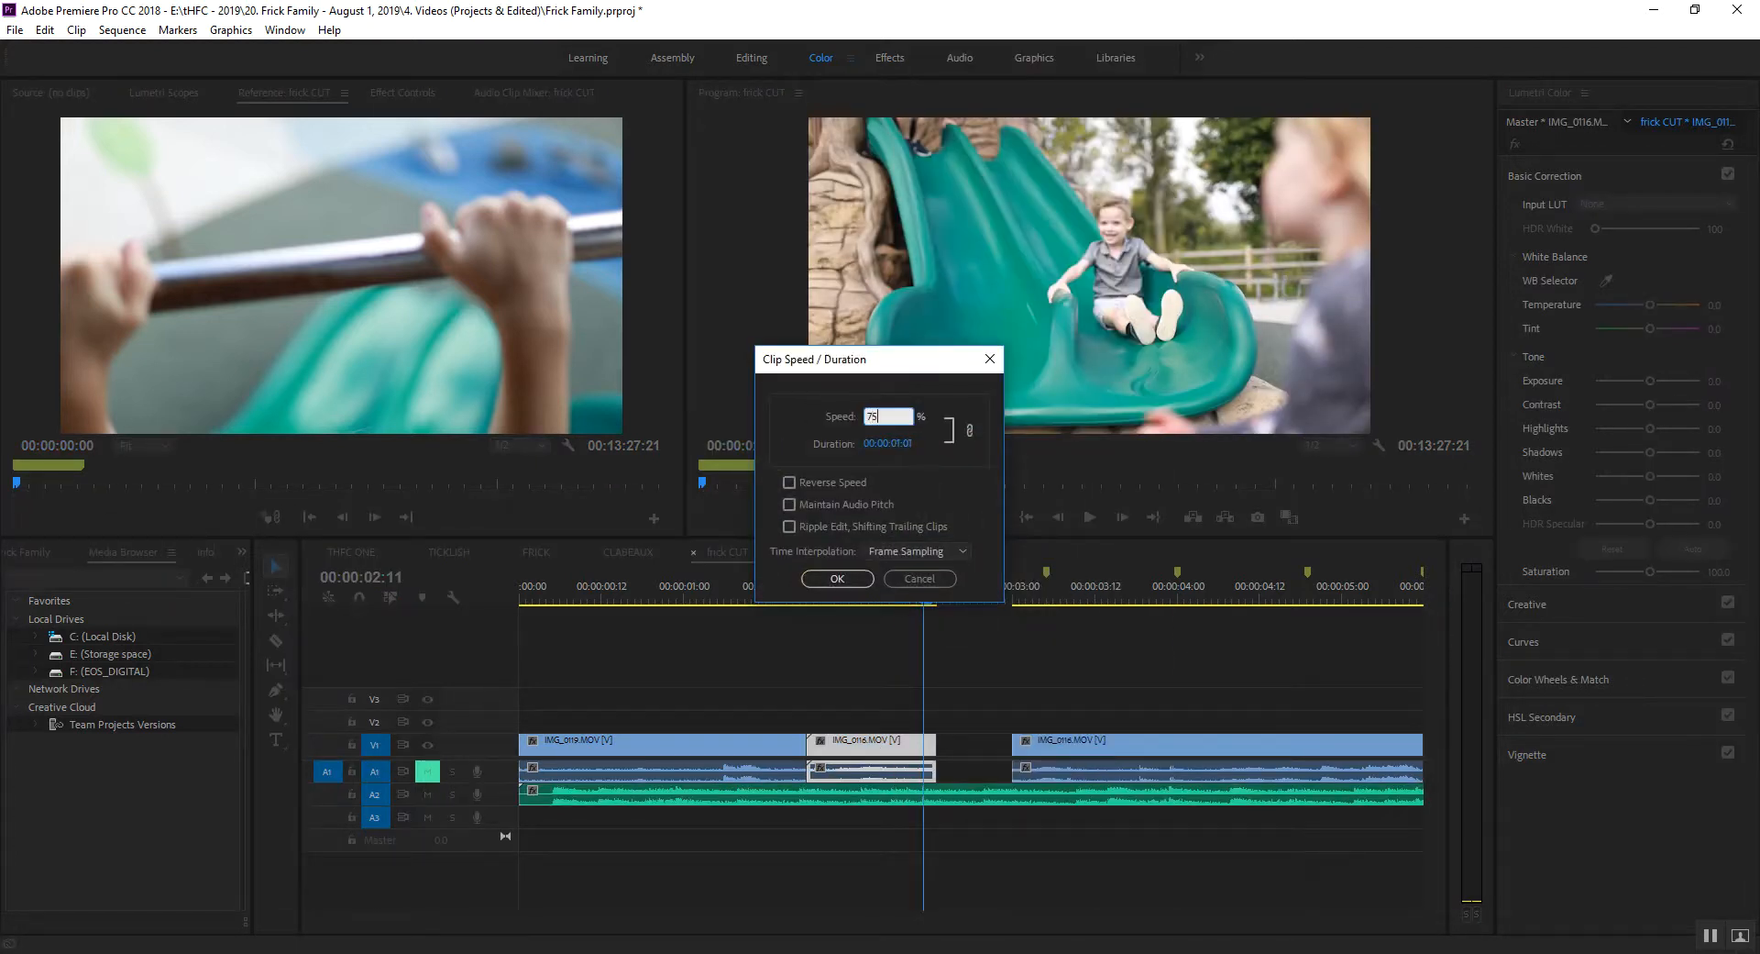
pyautogui.press('Return')
pyautogui.moveTo(969, 745); pyautogui.dragTo(932, 745)
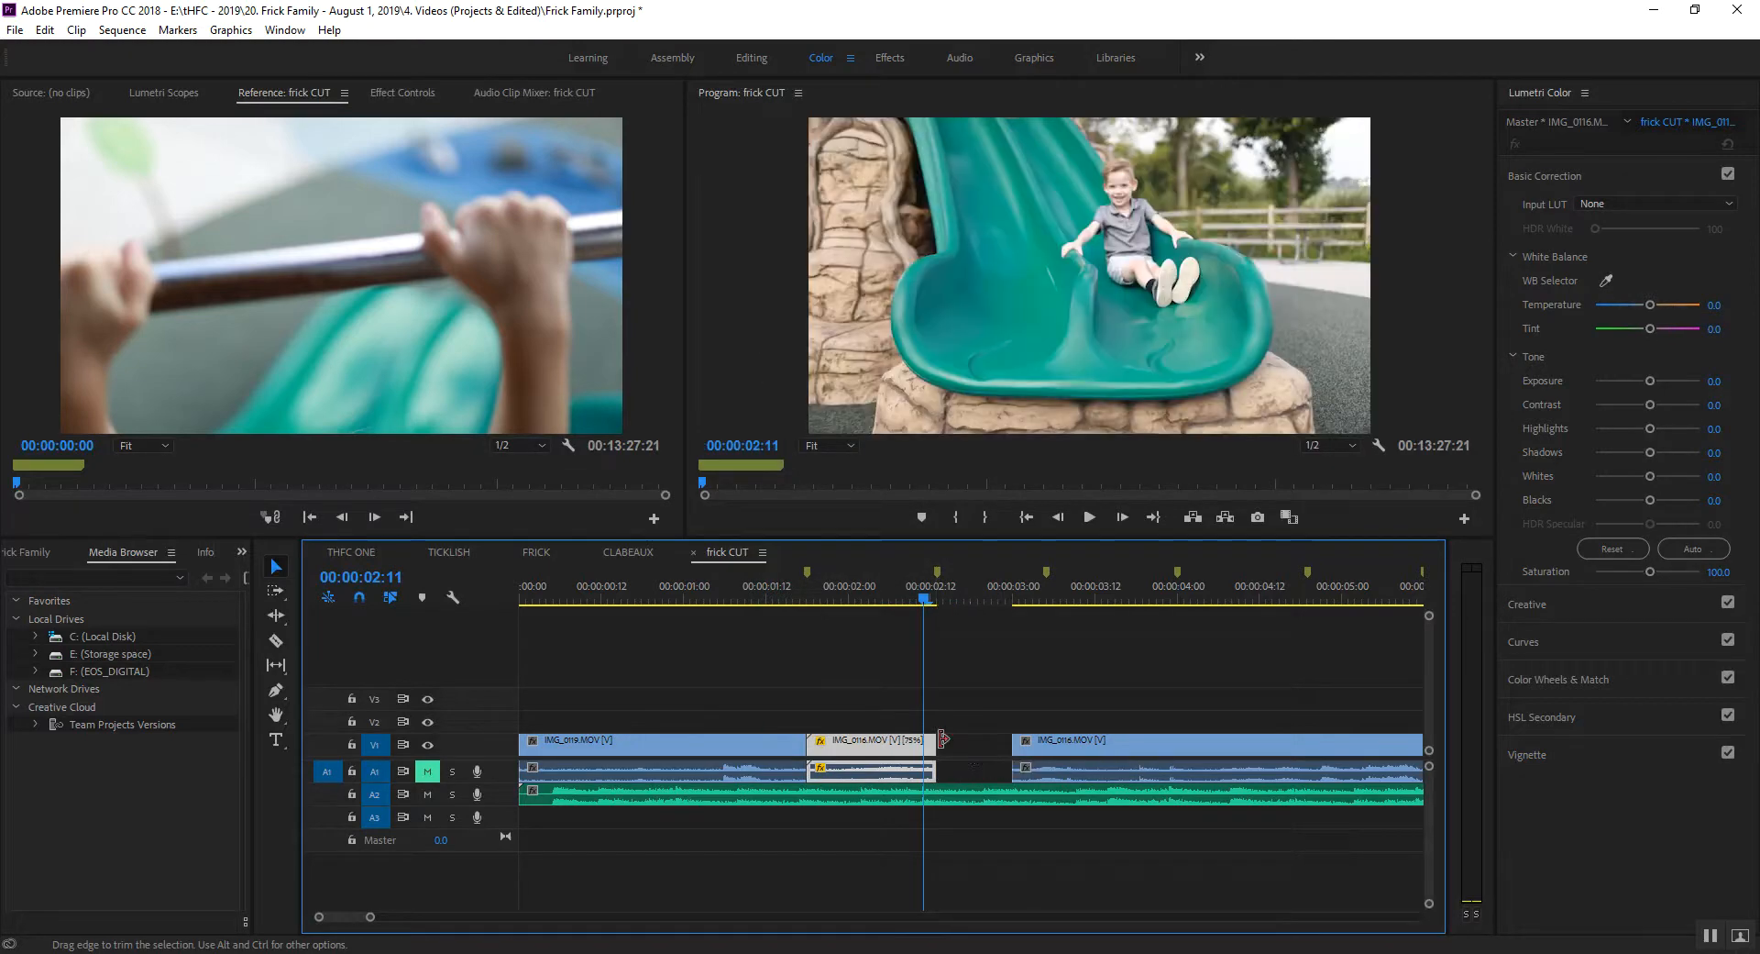
# Close the gap after the slowed clip and trim the start of the following two-boys slide clip slightly.
pyautogui.click(969, 746)
pyautogui.press('Delete')
pyautogui.press('space')
pyautogui.click(973, 746)
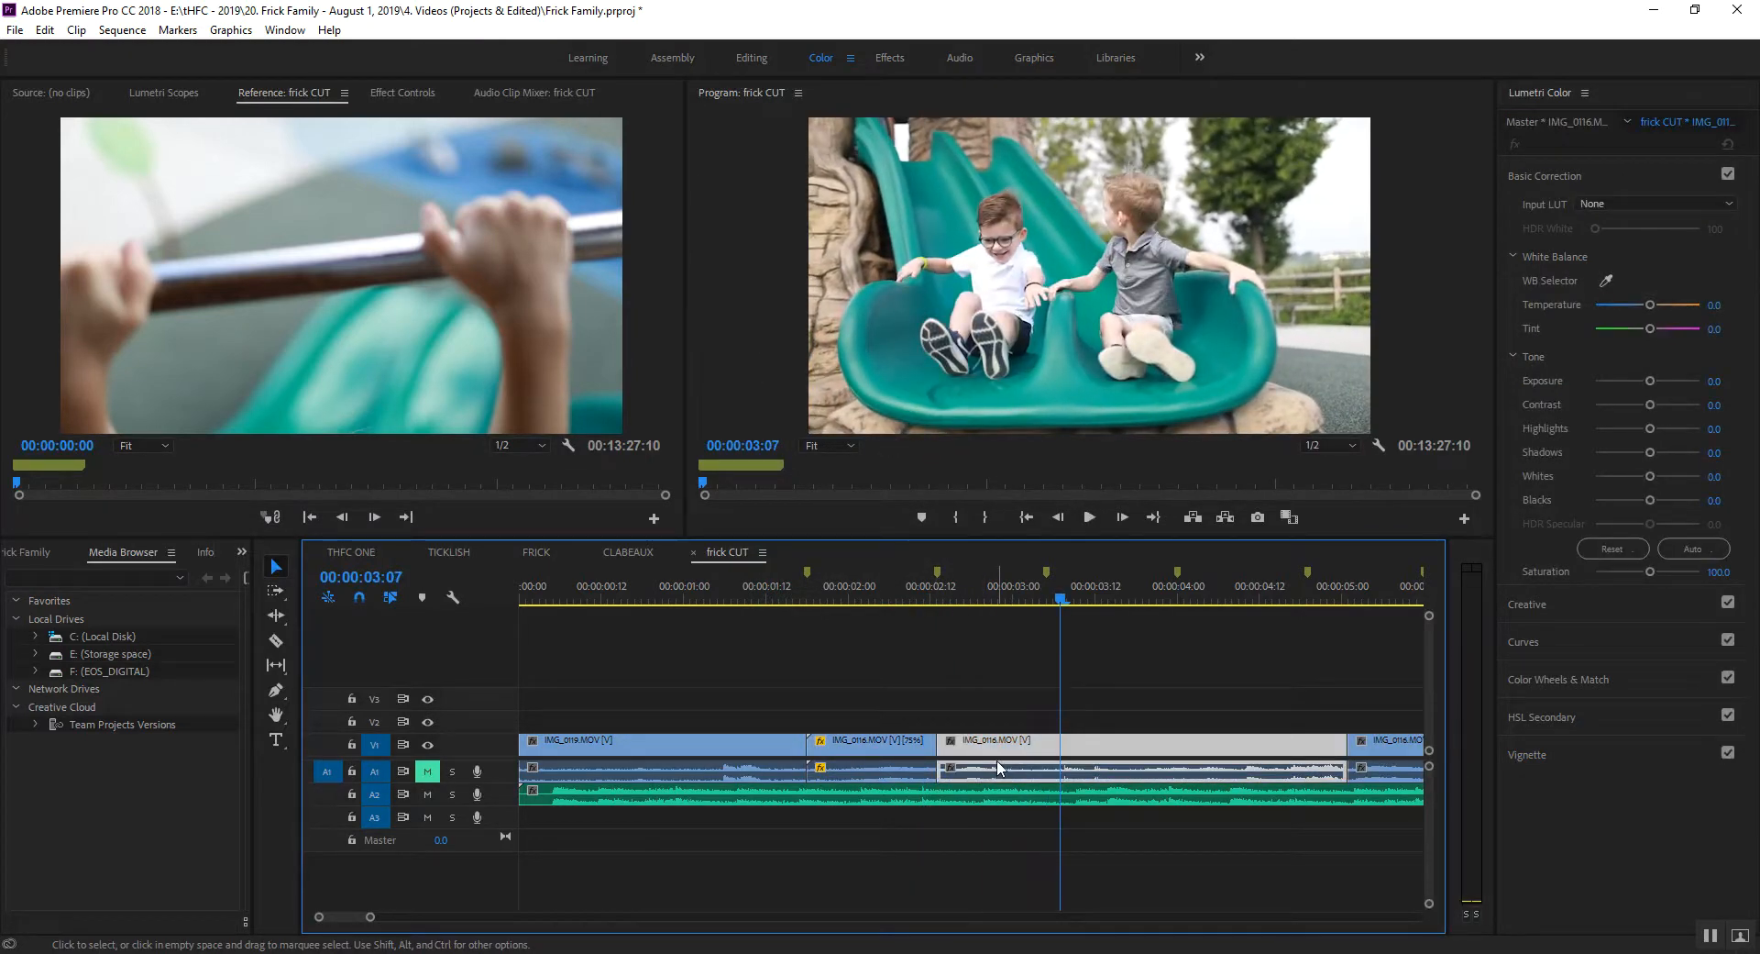
pyautogui.press('space')
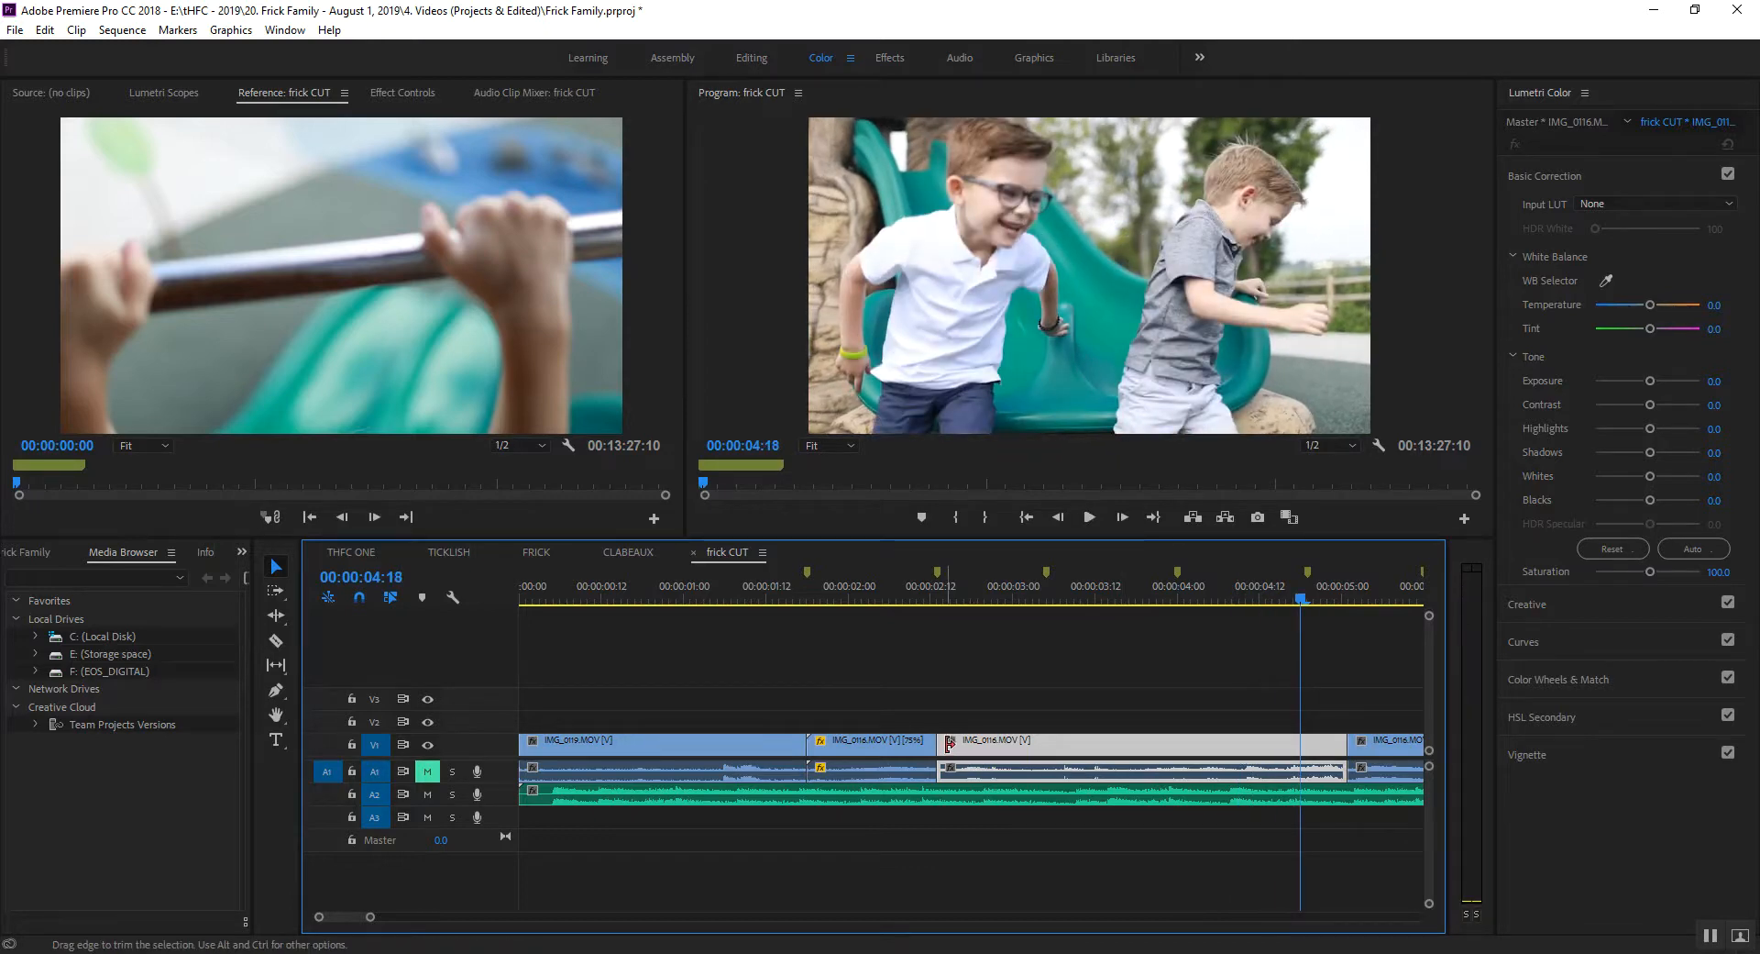
pyautogui.moveTo(1346, 741)
pyautogui.mouseDown()
pyautogui.moveTo(1307, 741)
pyautogui.moveTo(1349, 740)
pyautogui.mouseUp()
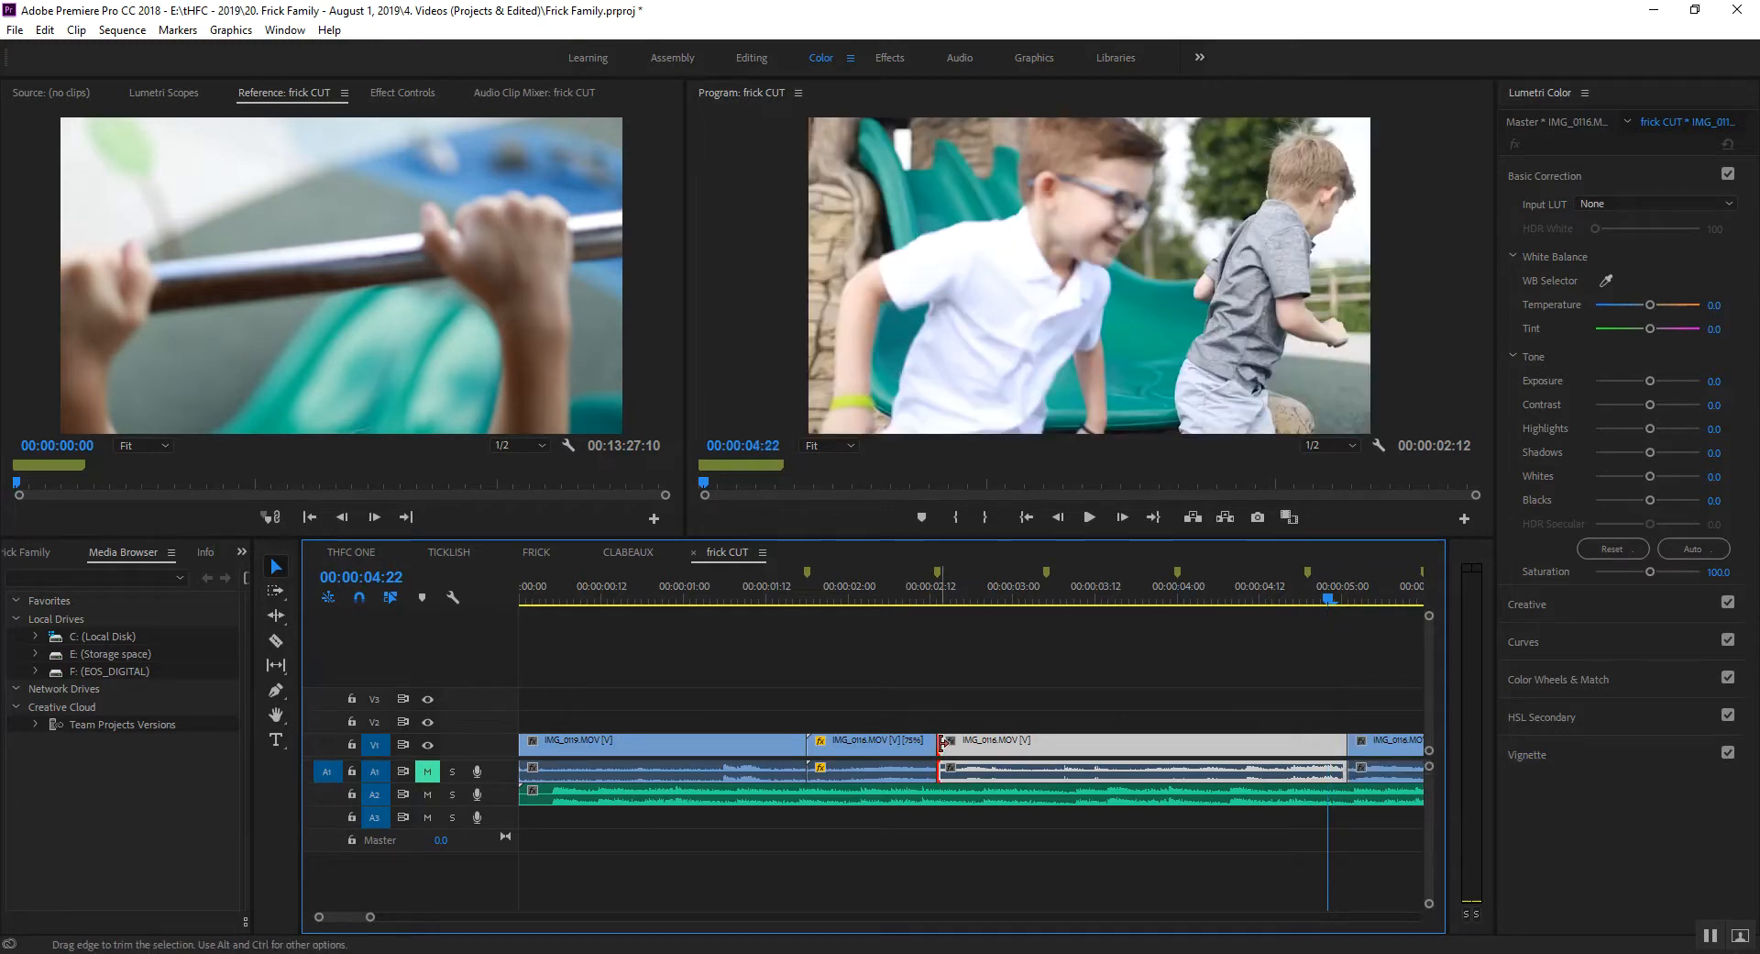
pyautogui.moveTo(942, 741)
pyautogui.mouseDown()
pyautogui.moveTo(1031, 743)
pyautogui.moveTo(971, 745)
pyautogui.mouseUp()
# Select all clips after the slowed clip and shift them about 2 seconds later to open a gap.
pyautogui.press('-')
pyautogui.press('-')
pyautogui.press('-')
pyautogui.press('-')
pyautogui.press('-')
pyautogui.press('-')
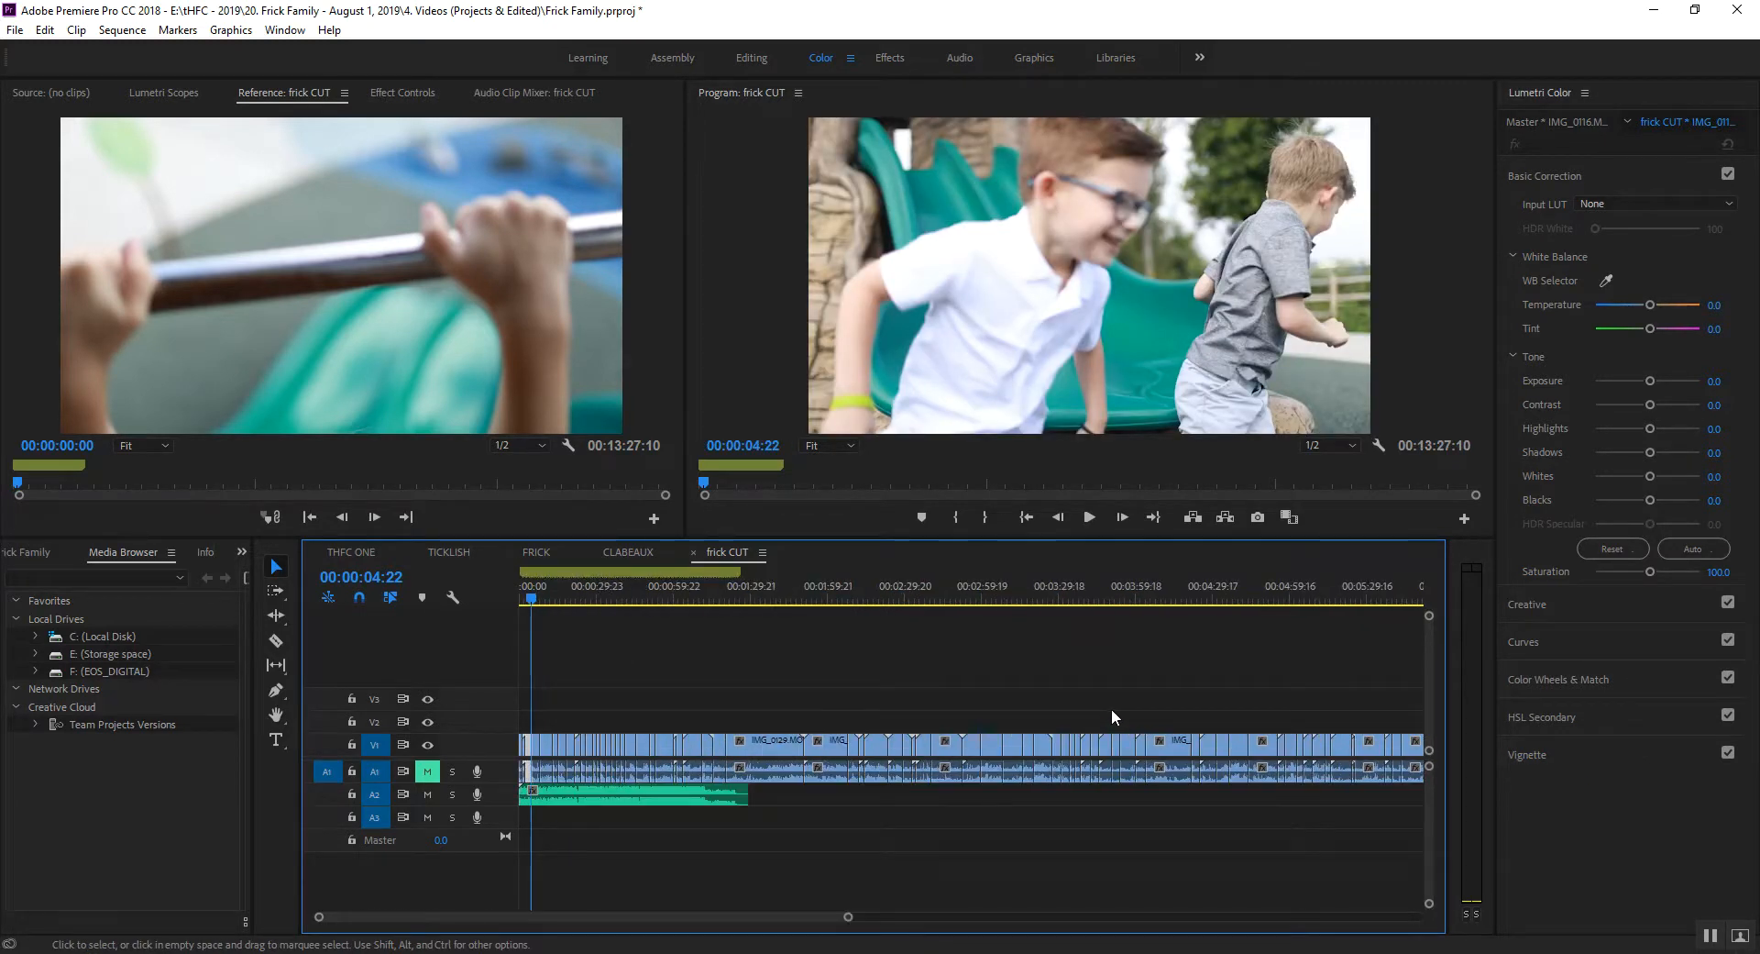
pyautogui.press('-')
pyautogui.moveTo(1136, 724); pyautogui.dragTo(525, 761)
pyautogui.press('=')
pyautogui.press('=')
pyautogui.press('=')
pyautogui.press('=')
pyautogui.press('=')
pyautogui.press('=')
pyautogui.press('=')
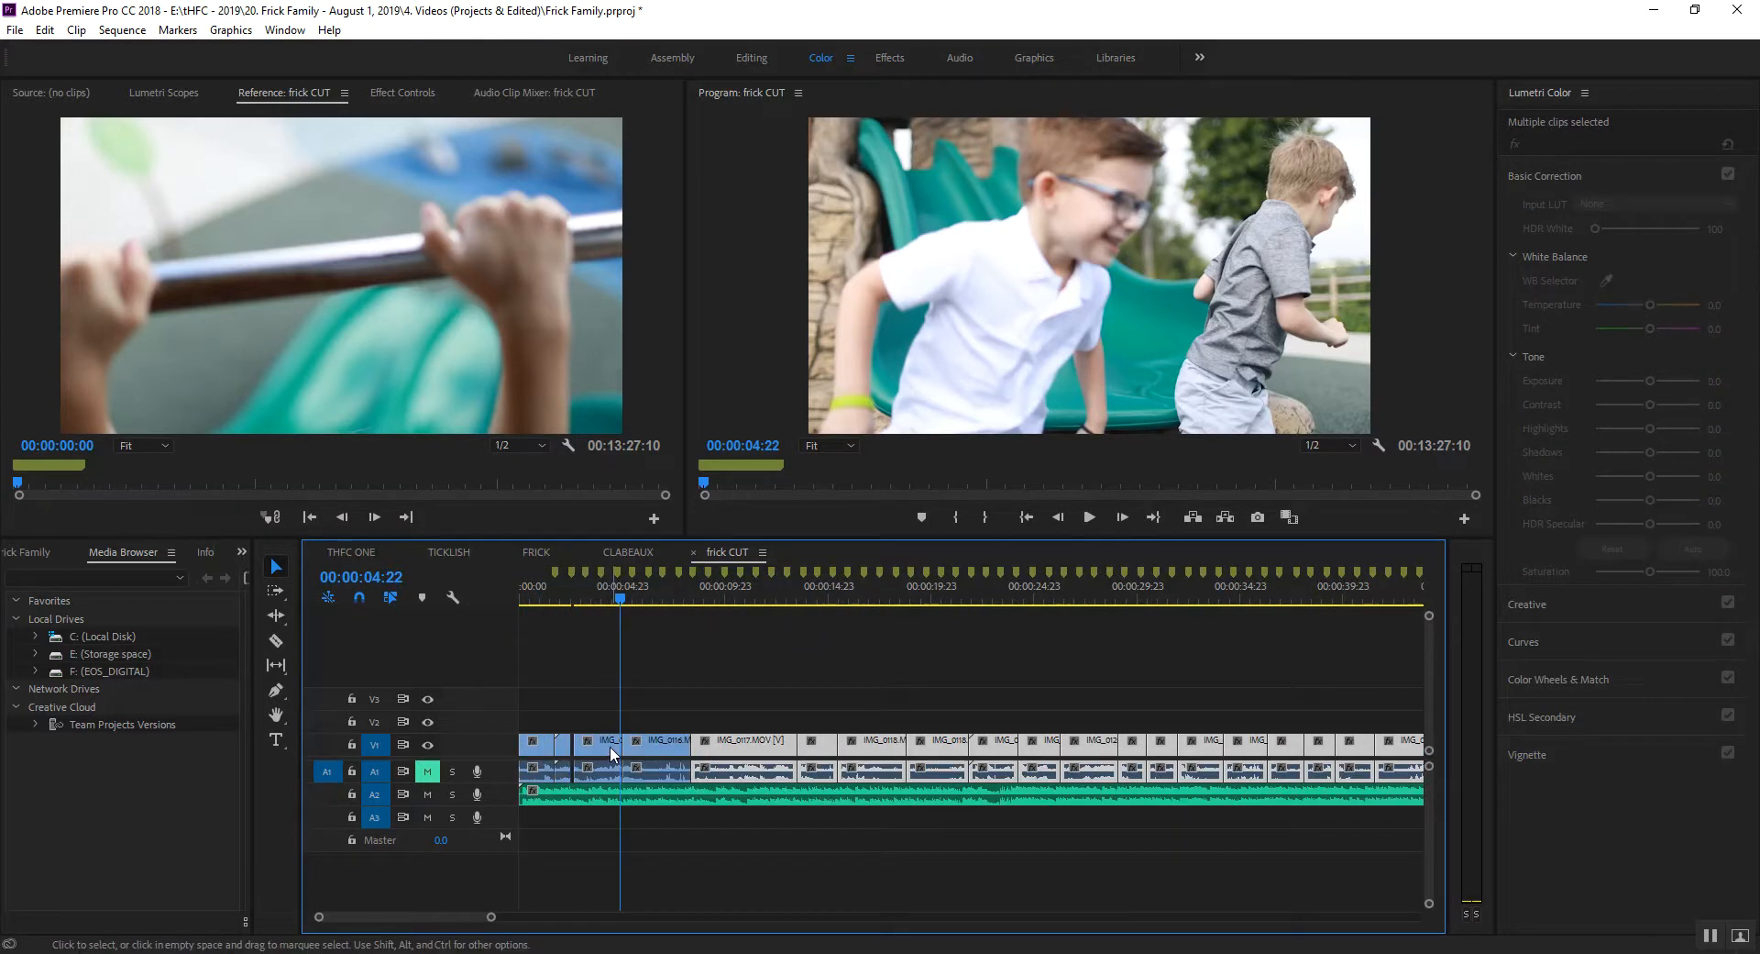
pyautogui.keyDown('shift'); pyautogui.click(642, 747); pyautogui.keyUp('shift')
pyautogui.moveTo(662, 750); pyautogui.dragTo(701, 752)
pyautogui.press('=')
pyautogui.press('=')
pyautogui.press('=')
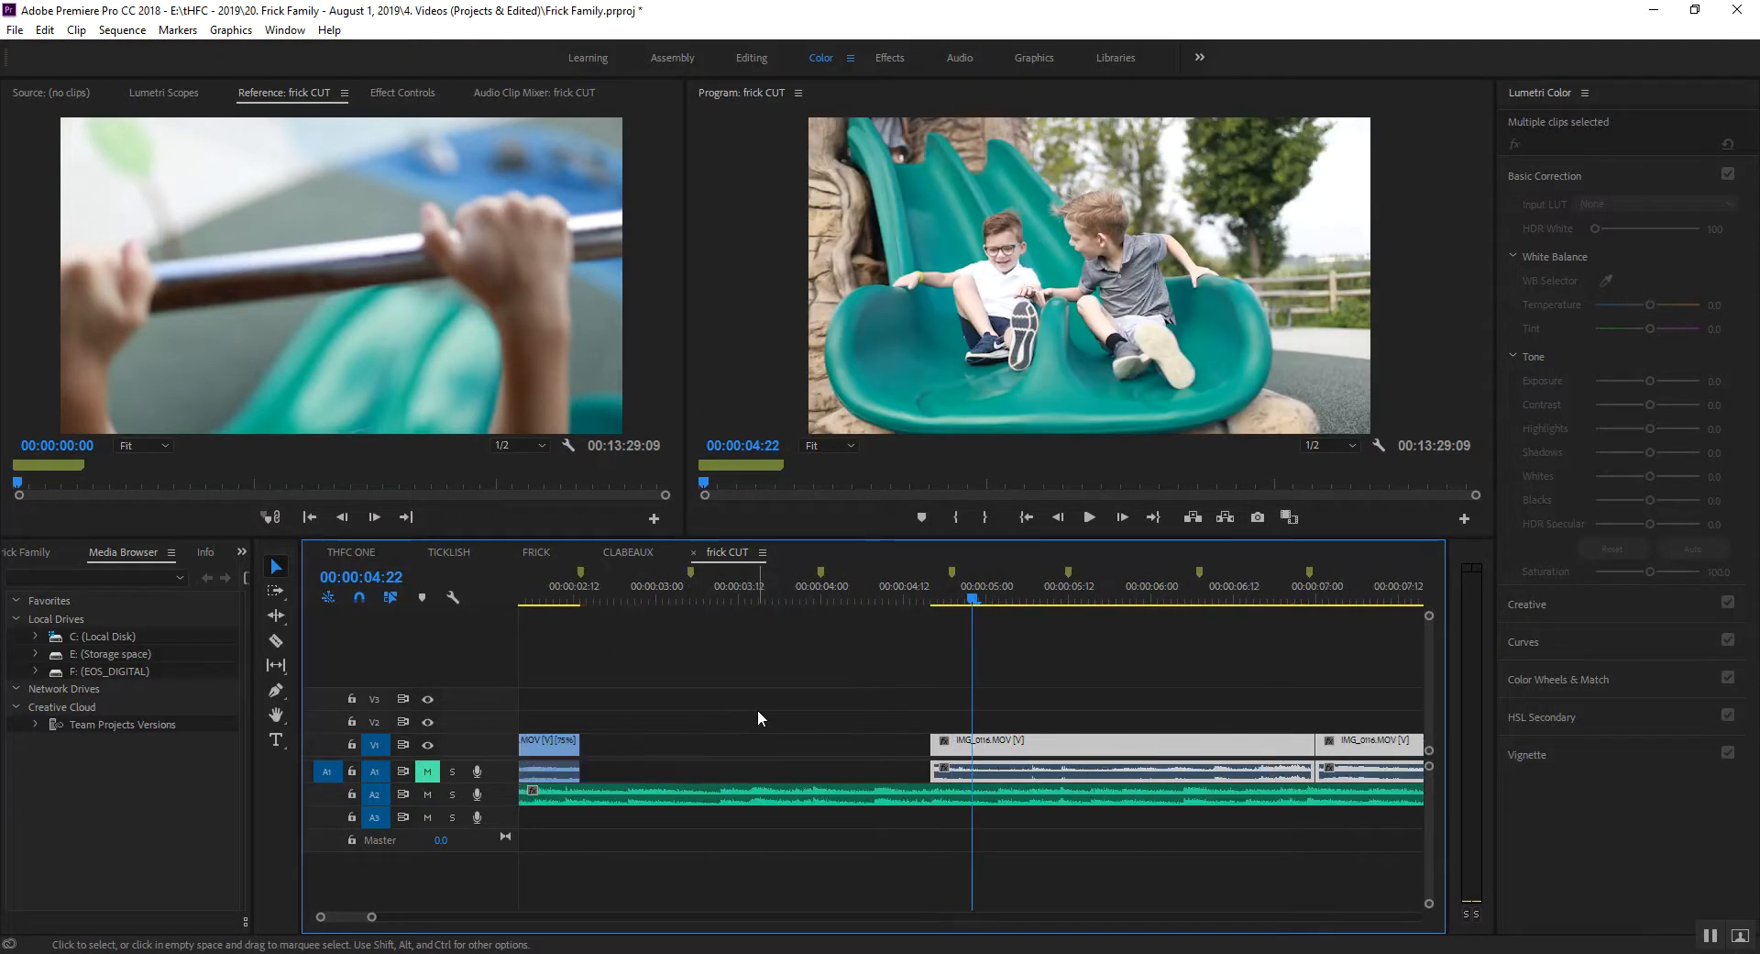
pyautogui.press('-')
pyautogui.click(950, 715)
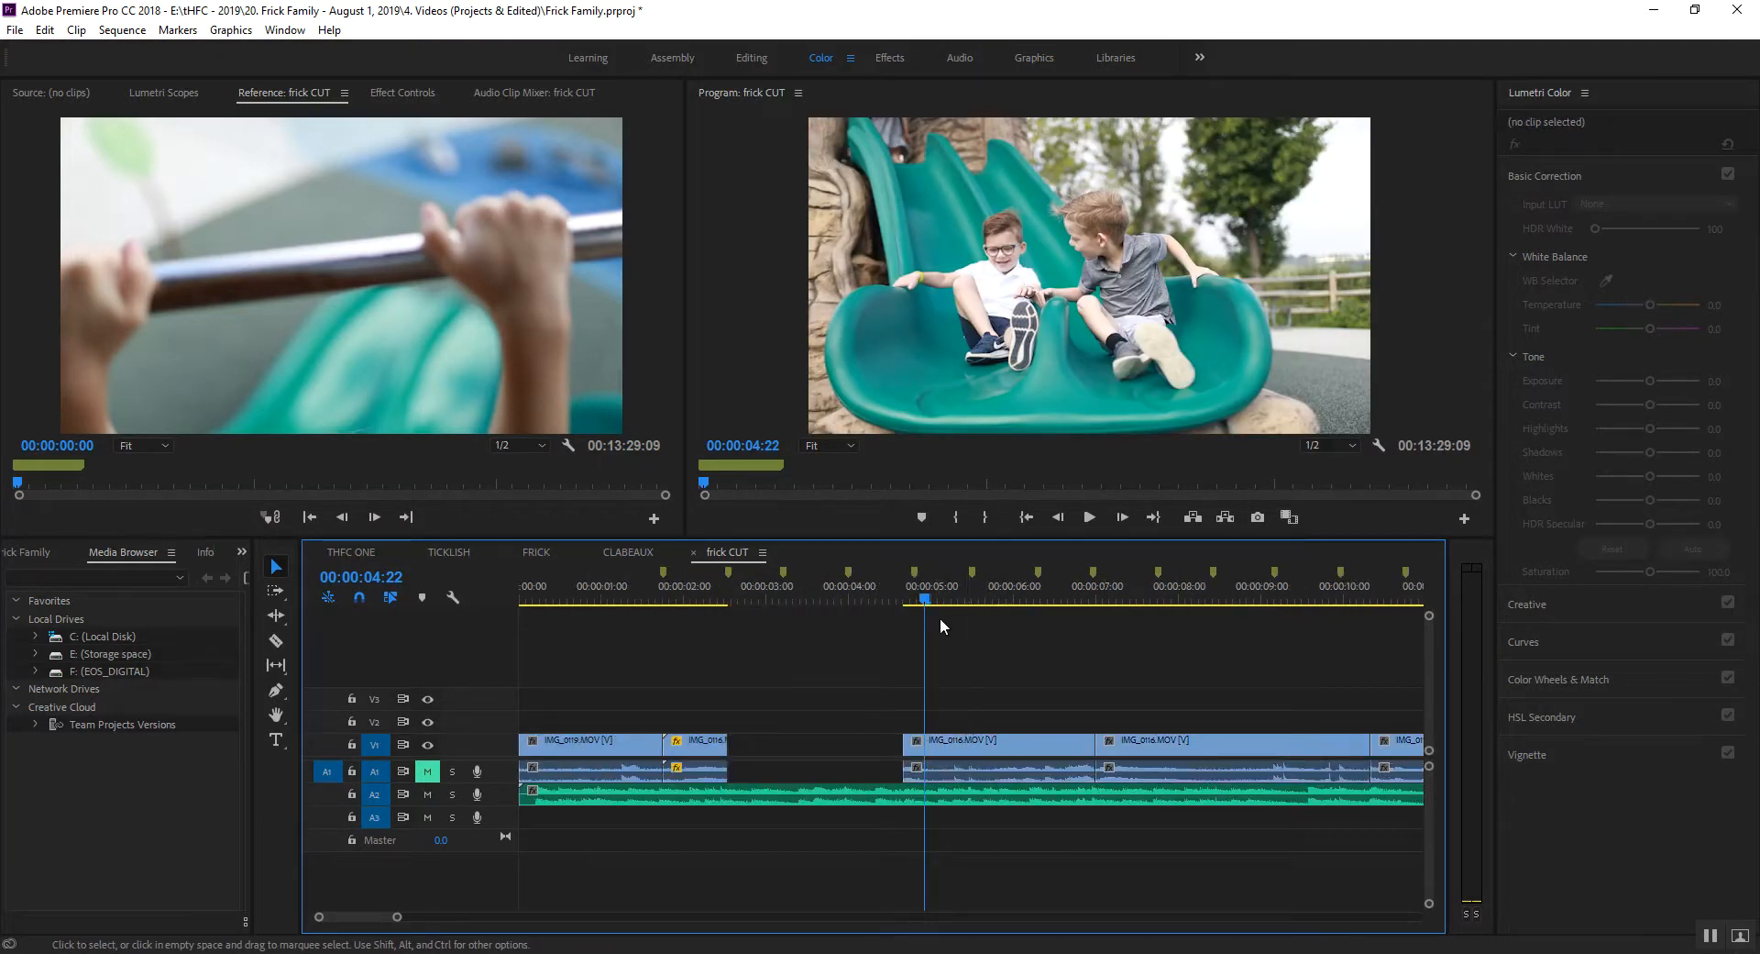
# Split the two-boys slide clip, place its short first piece after the slowed clip, and close the gap between the pieces.
pyautogui.moveTo(939, 596)
pyautogui.mouseDown()
pyautogui.moveTo(978, 597)
pyautogui.moveTo(922, 604)
pyautogui.mouseUp()
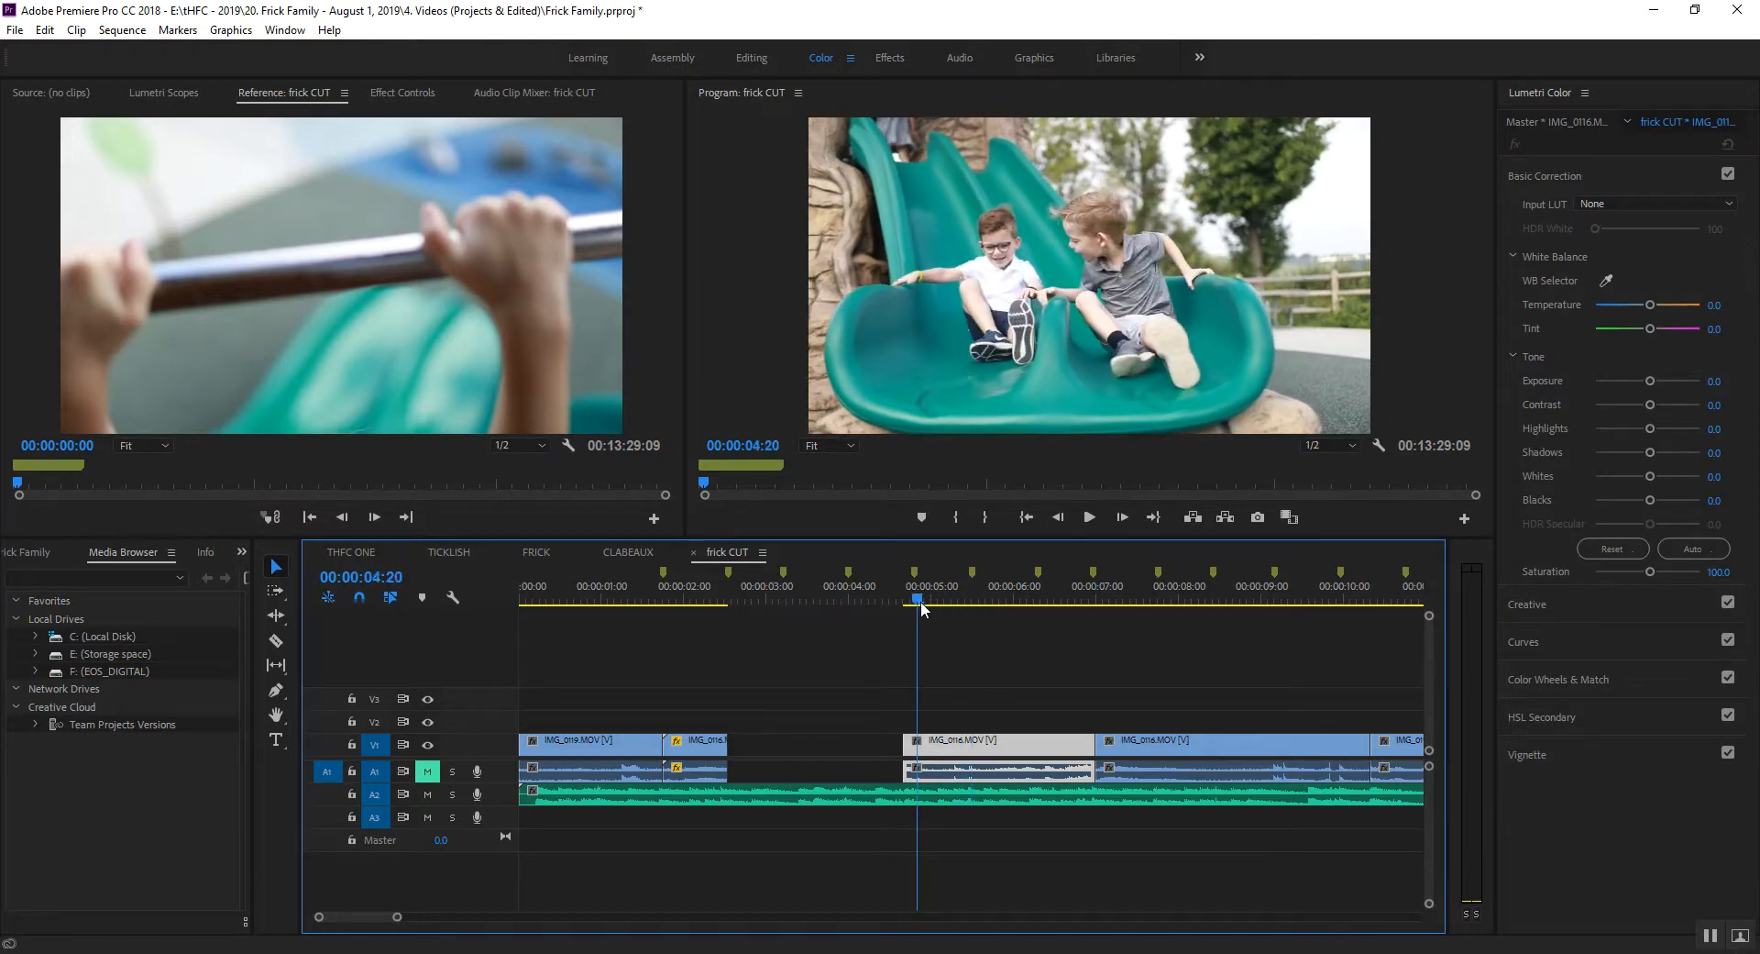
pyautogui.moveTo(911, 748); pyautogui.dragTo(856, 741)
pyautogui.click(853, 594)
pyautogui.press('c')
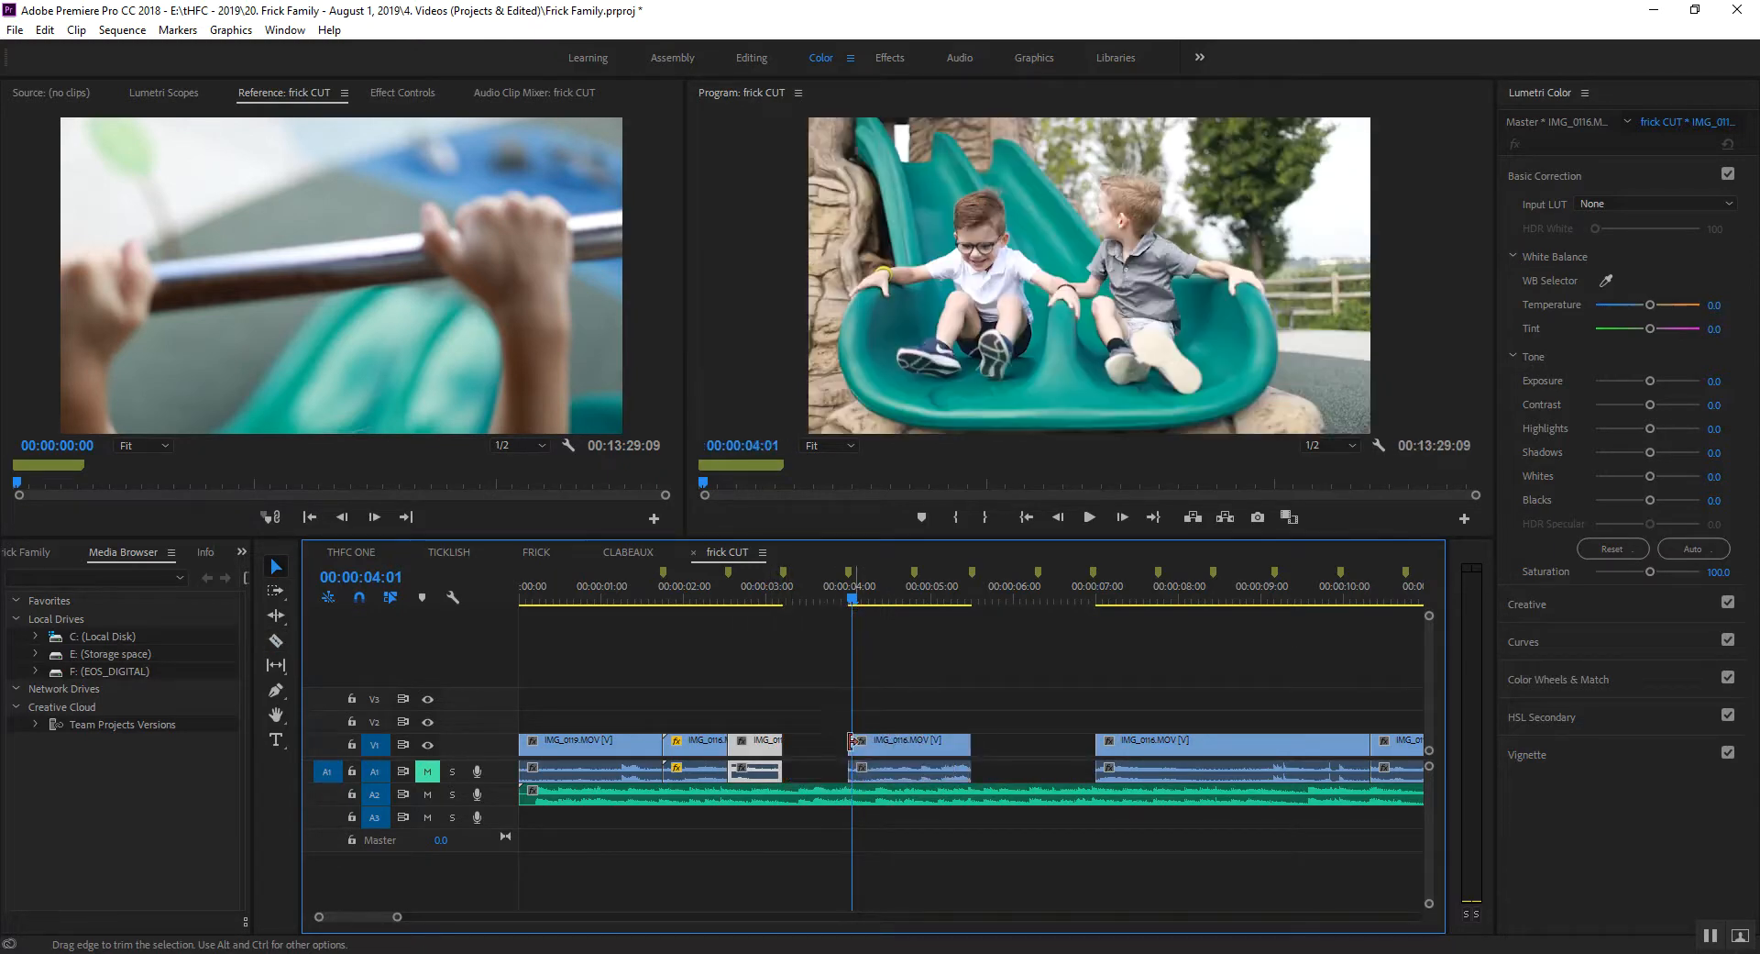
pyautogui.click(801, 744)
pyautogui.press('Delete')
pyautogui.click(683, 593)
pyautogui.press('space')
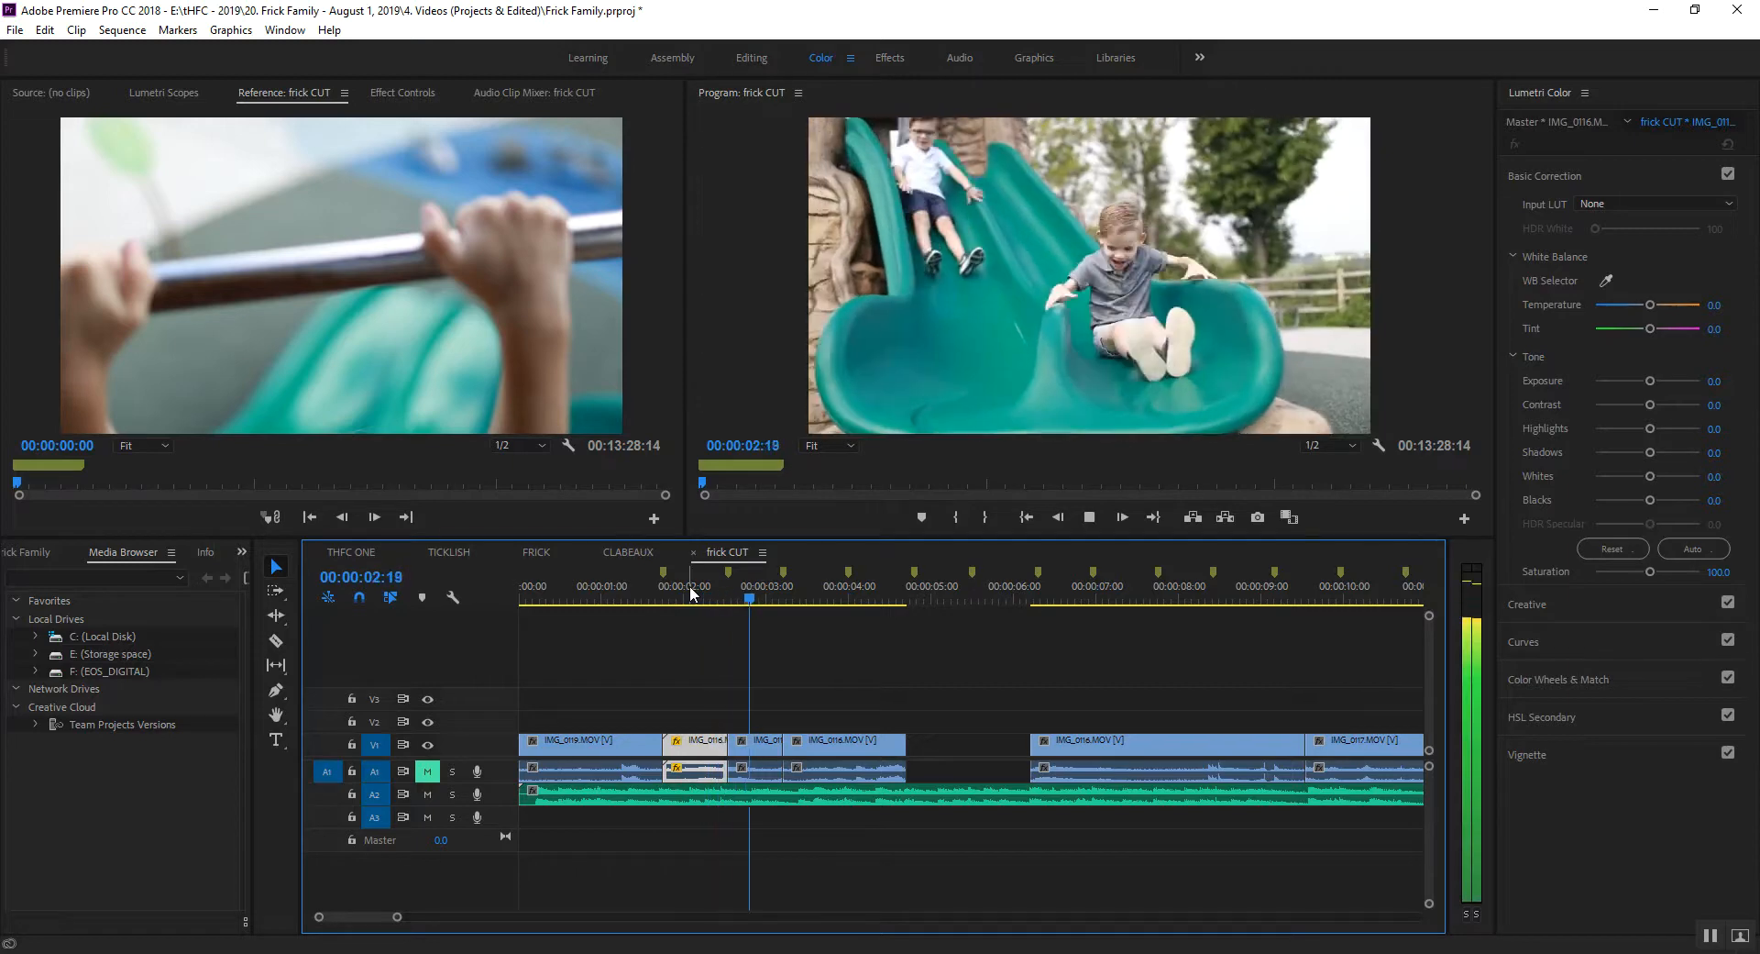
pyautogui.click(901, 757)
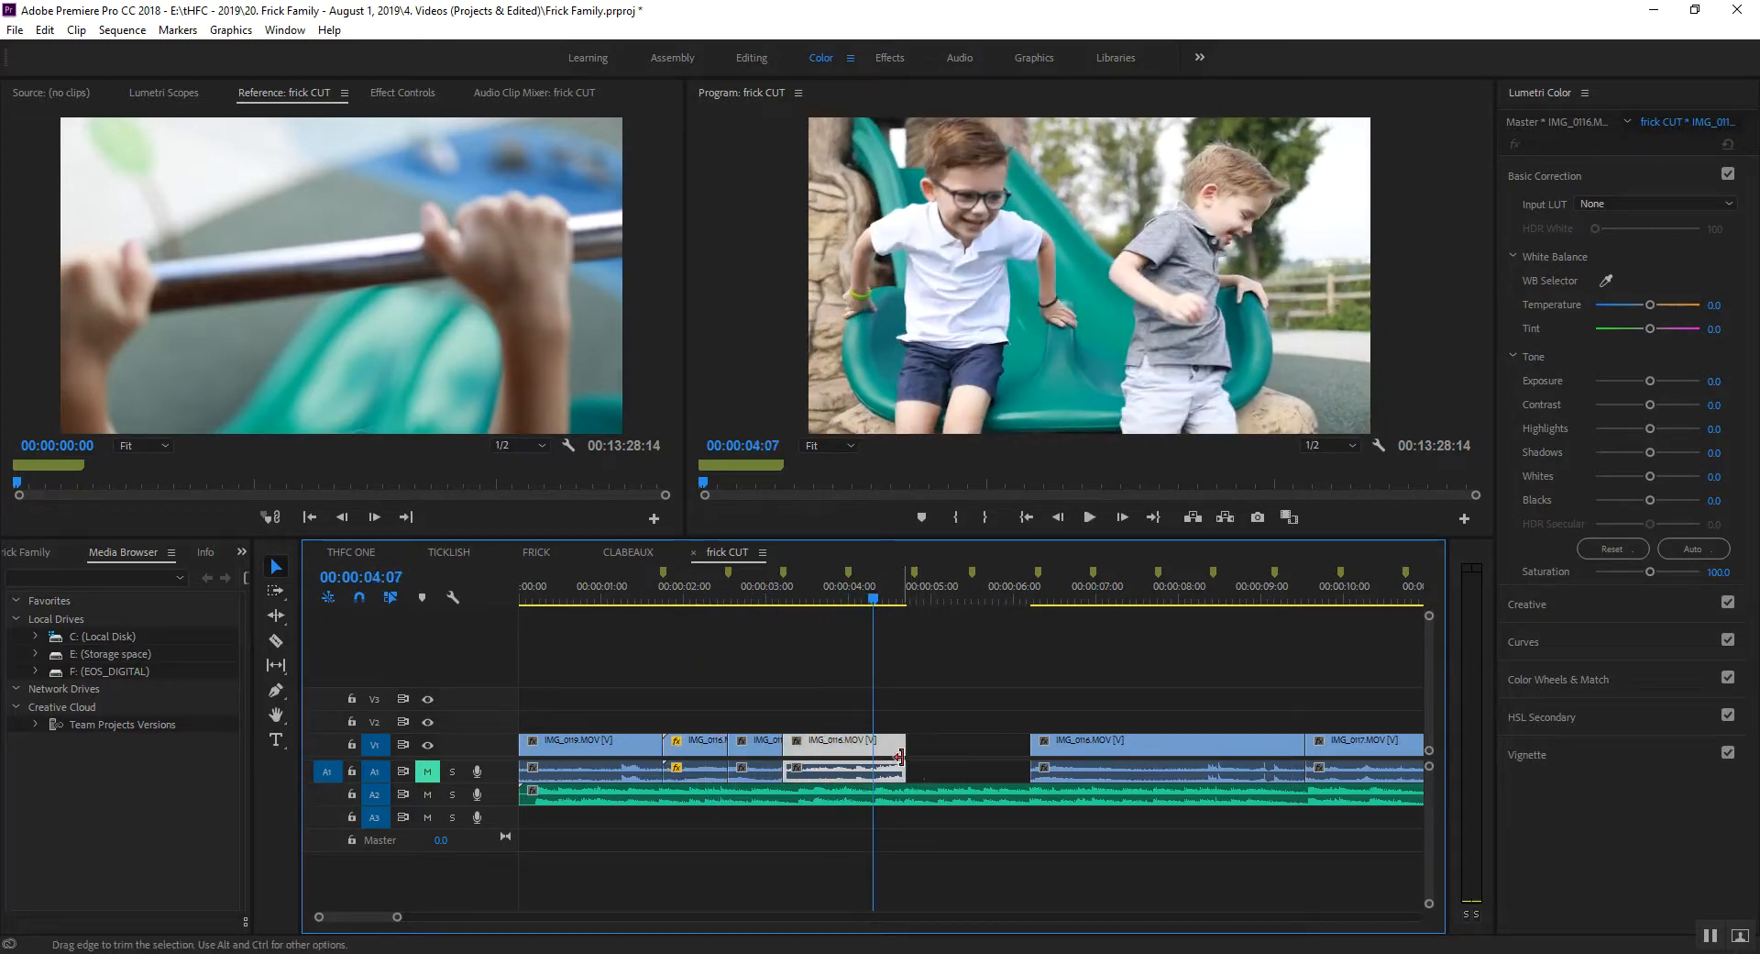
# Extend the end of the two-boys slide clip to the next marker and place the girl's slide clip directly after it.
pyautogui.moveTo(908, 743); pyautogui.dragTo(914, 743)
pyautogui.press('space')
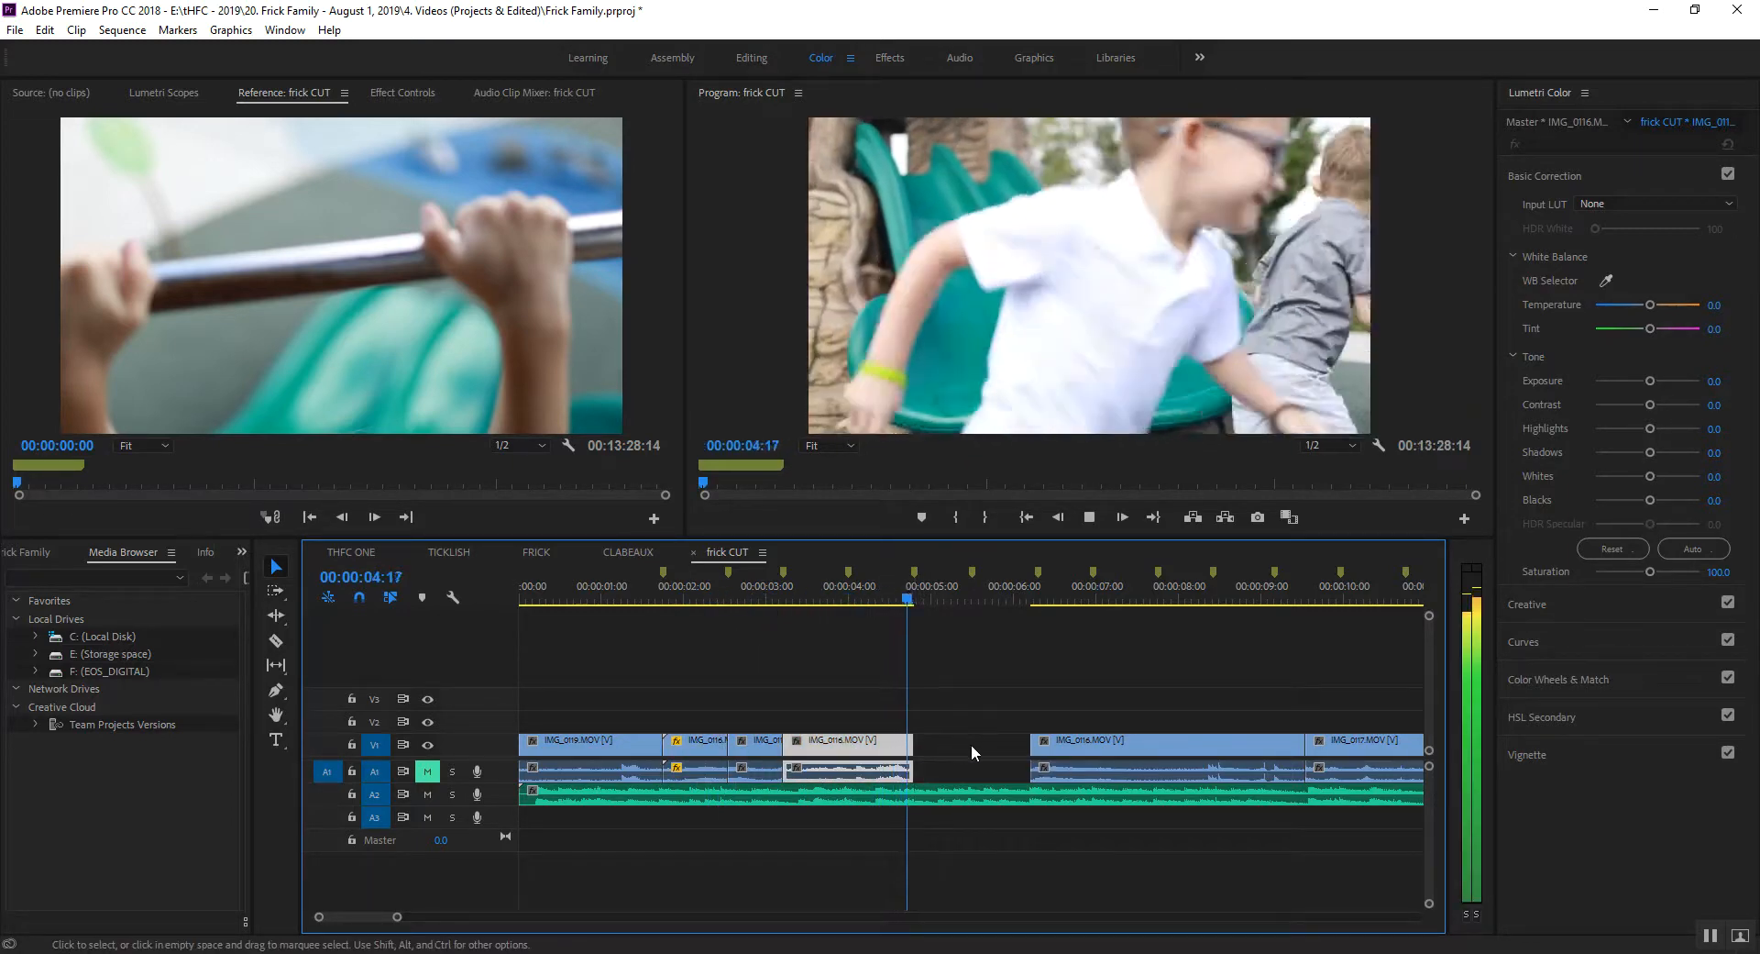
pyautogui.press('space')
pyautogui.moveTo(1044, 744); pyautogui.dragTo(978, 754)
pyautogui.press('space')
pyautogui.press('space')
pyautogui.click(888, 590)
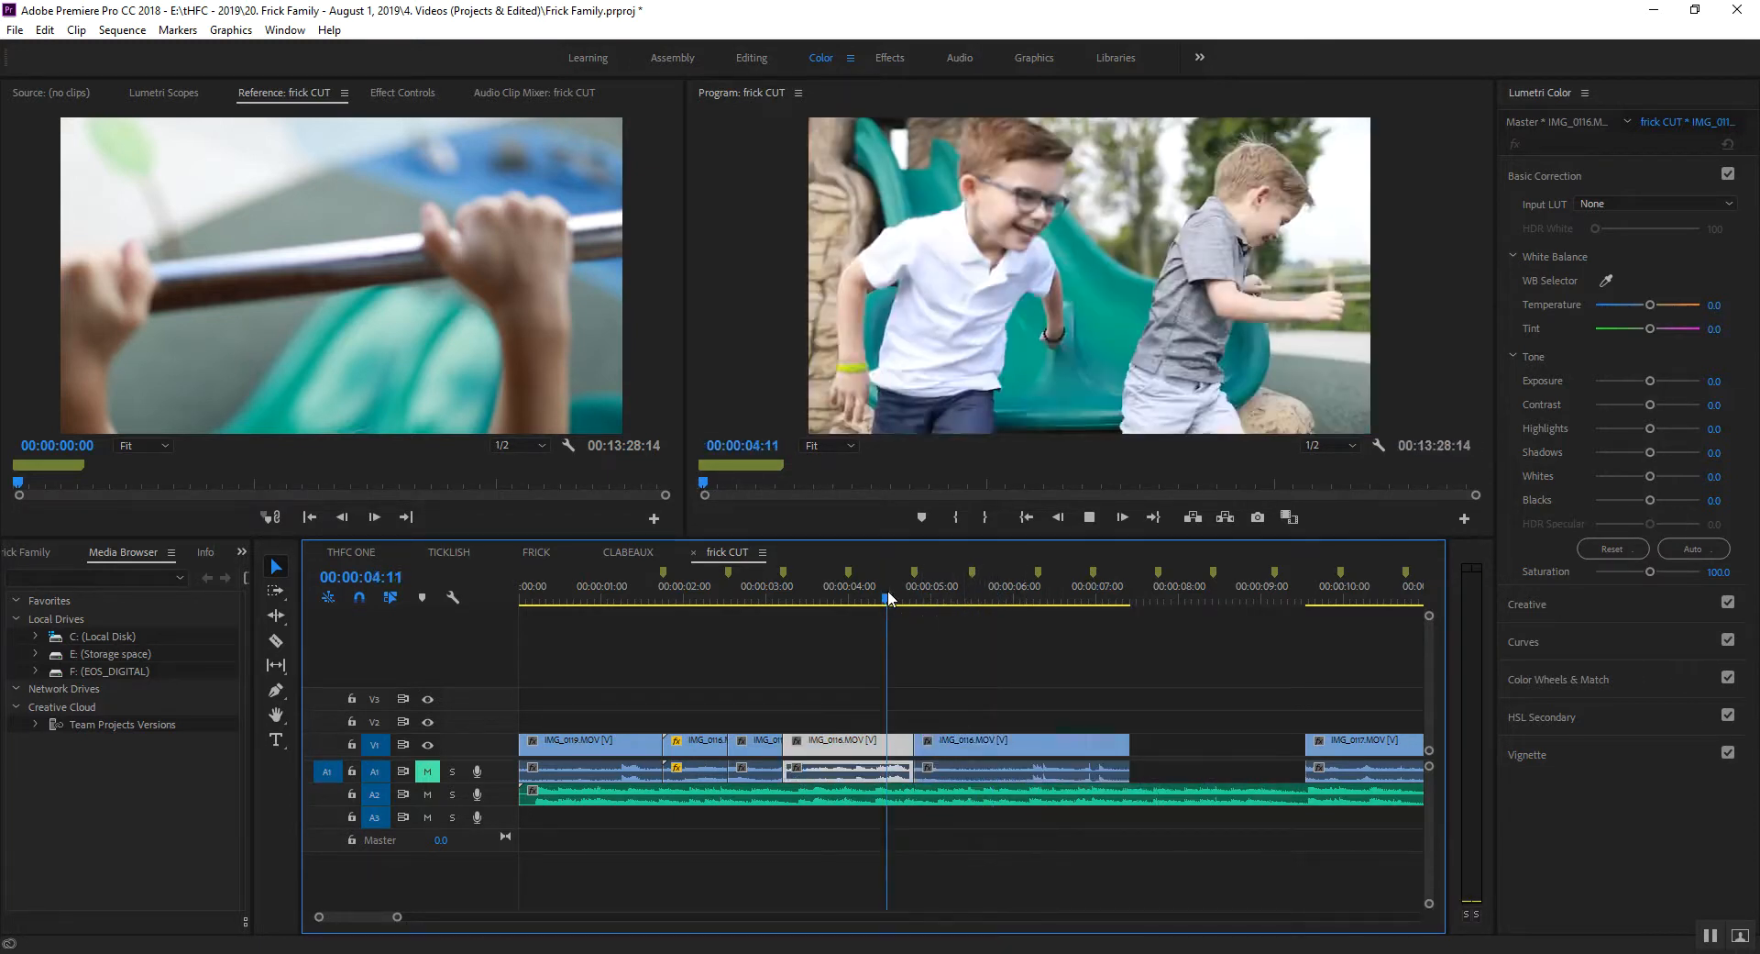
pyautogui.press('space')
# Trim the end of the girl's slide clip to the marker just after 00:00:06:00 and close the gap behind it.
pyautogui.click(1054, 747)
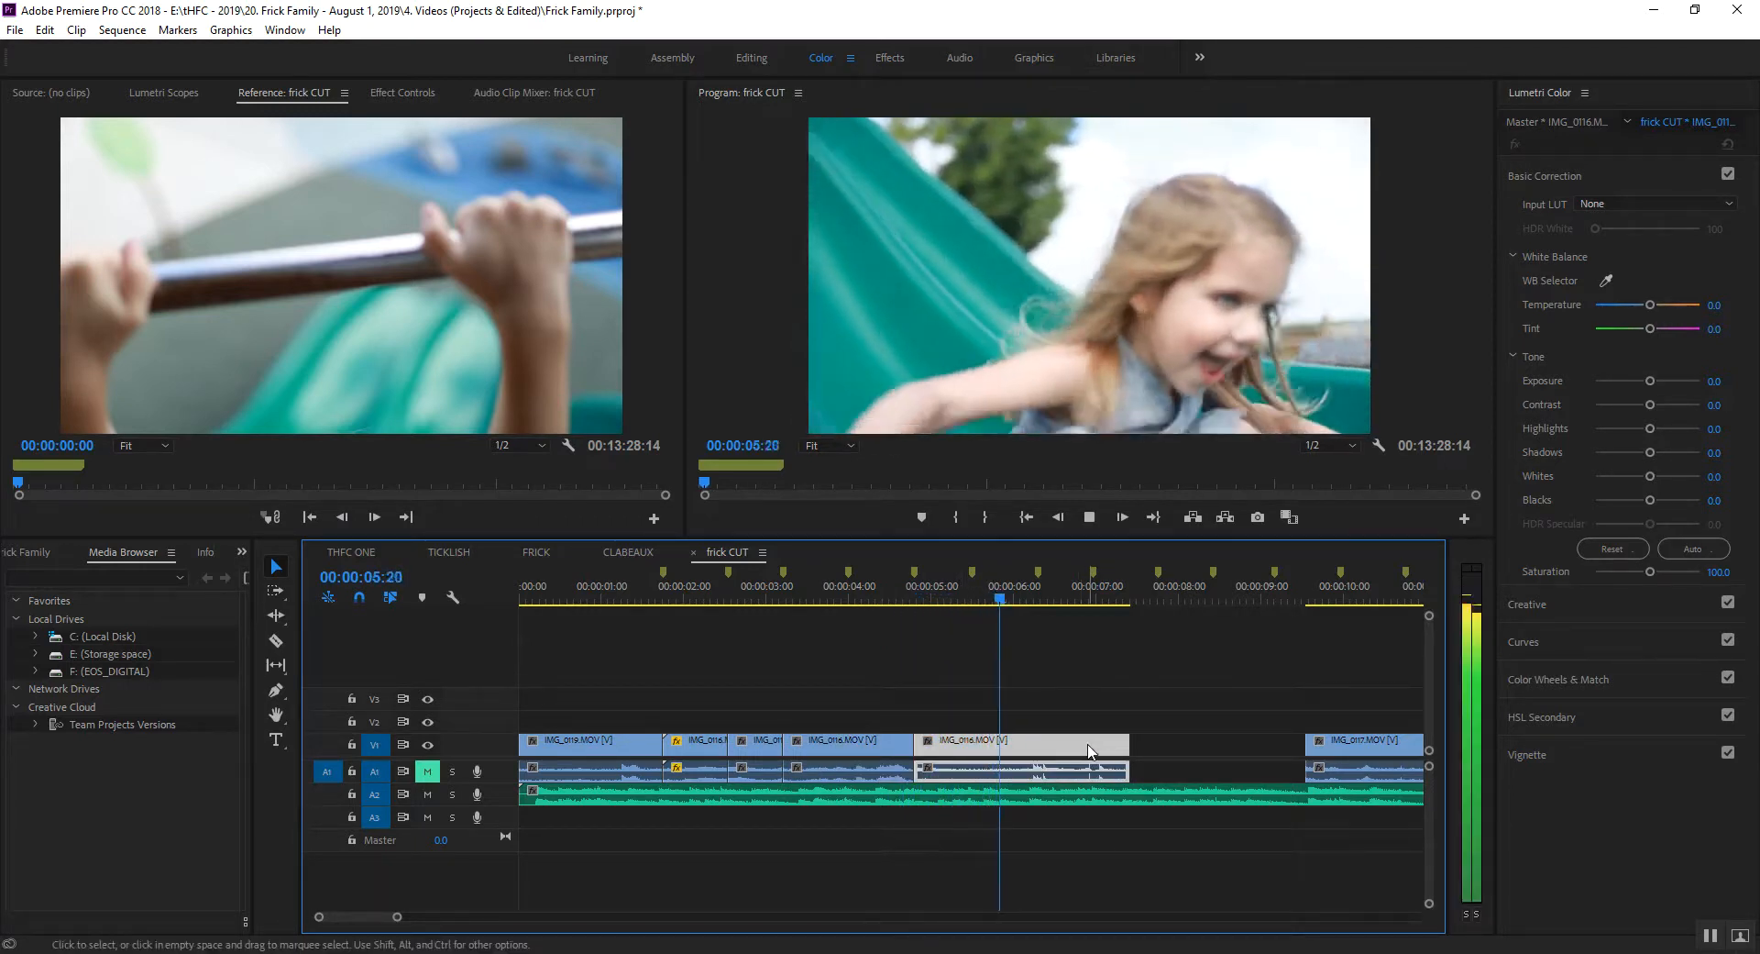
pyautogui.press('space')
pyautogui.moveTo(1127, 747); pyautogui.dragTo(1037, 748)
pyautogui.click(1081, 745)
pyautogui.press('Delete')
pyautogui.click(1000, 598)
pyautogui.press('space')
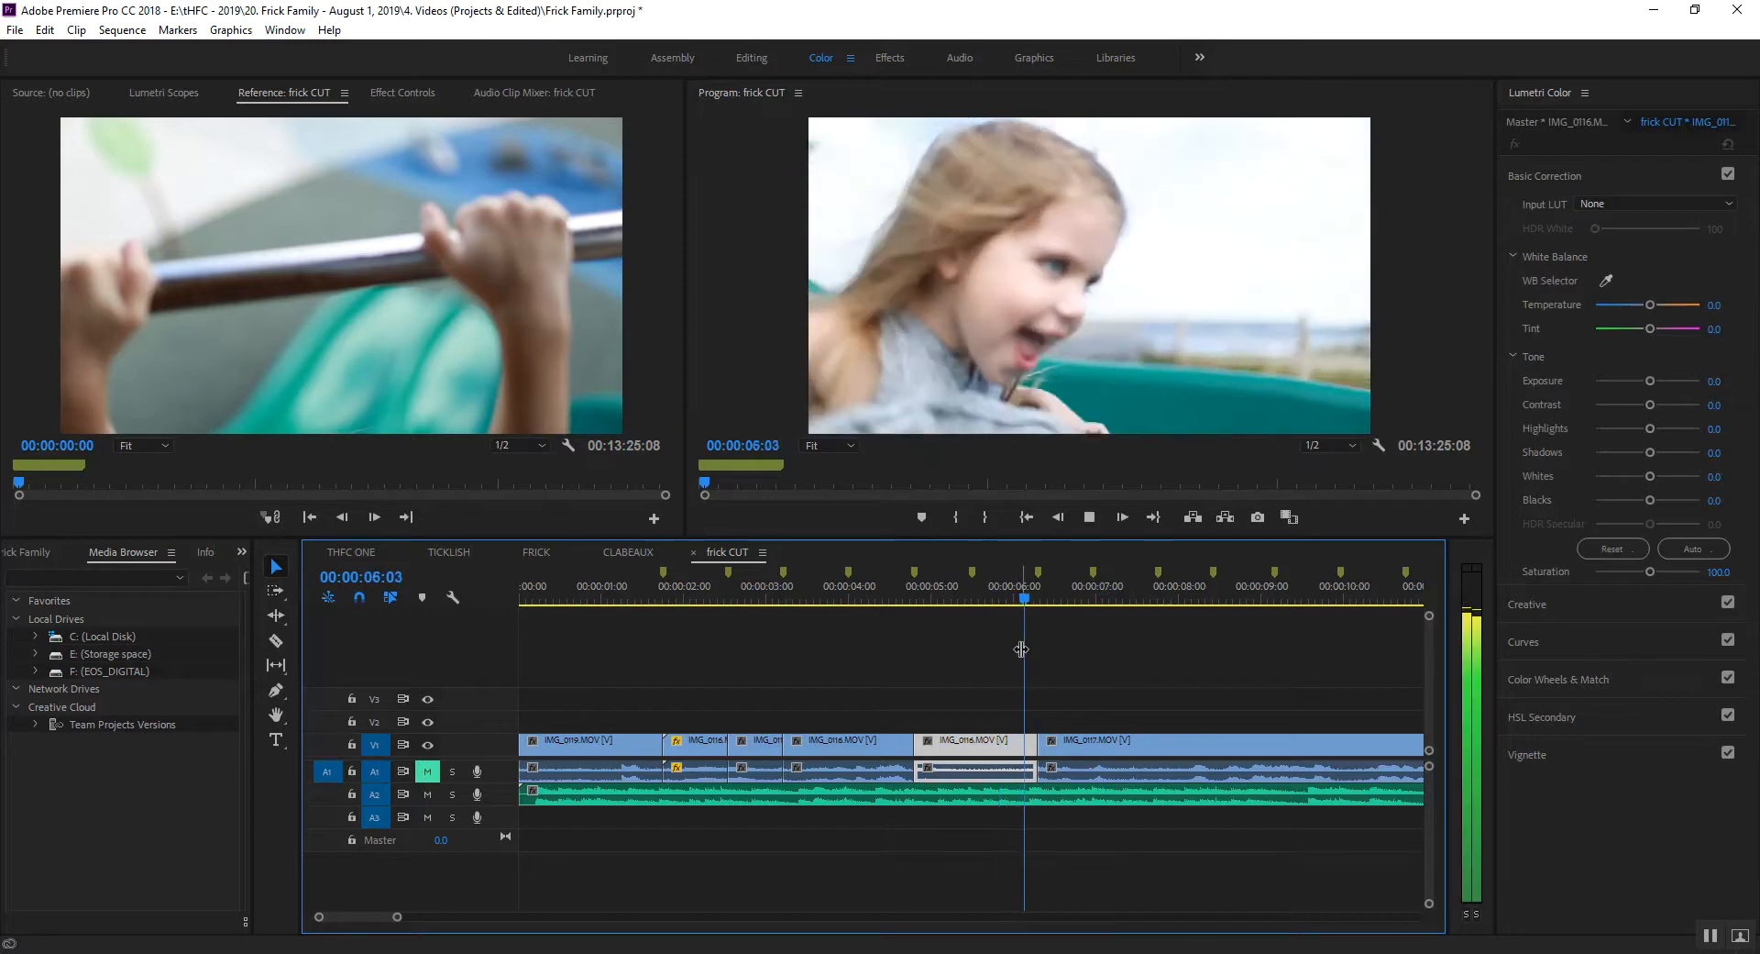
pyautogui.press('space')
# Shift all video clips about 24 seconds later to leave empty space at the start of the sequence.
pyautogui.click(1105, 743)
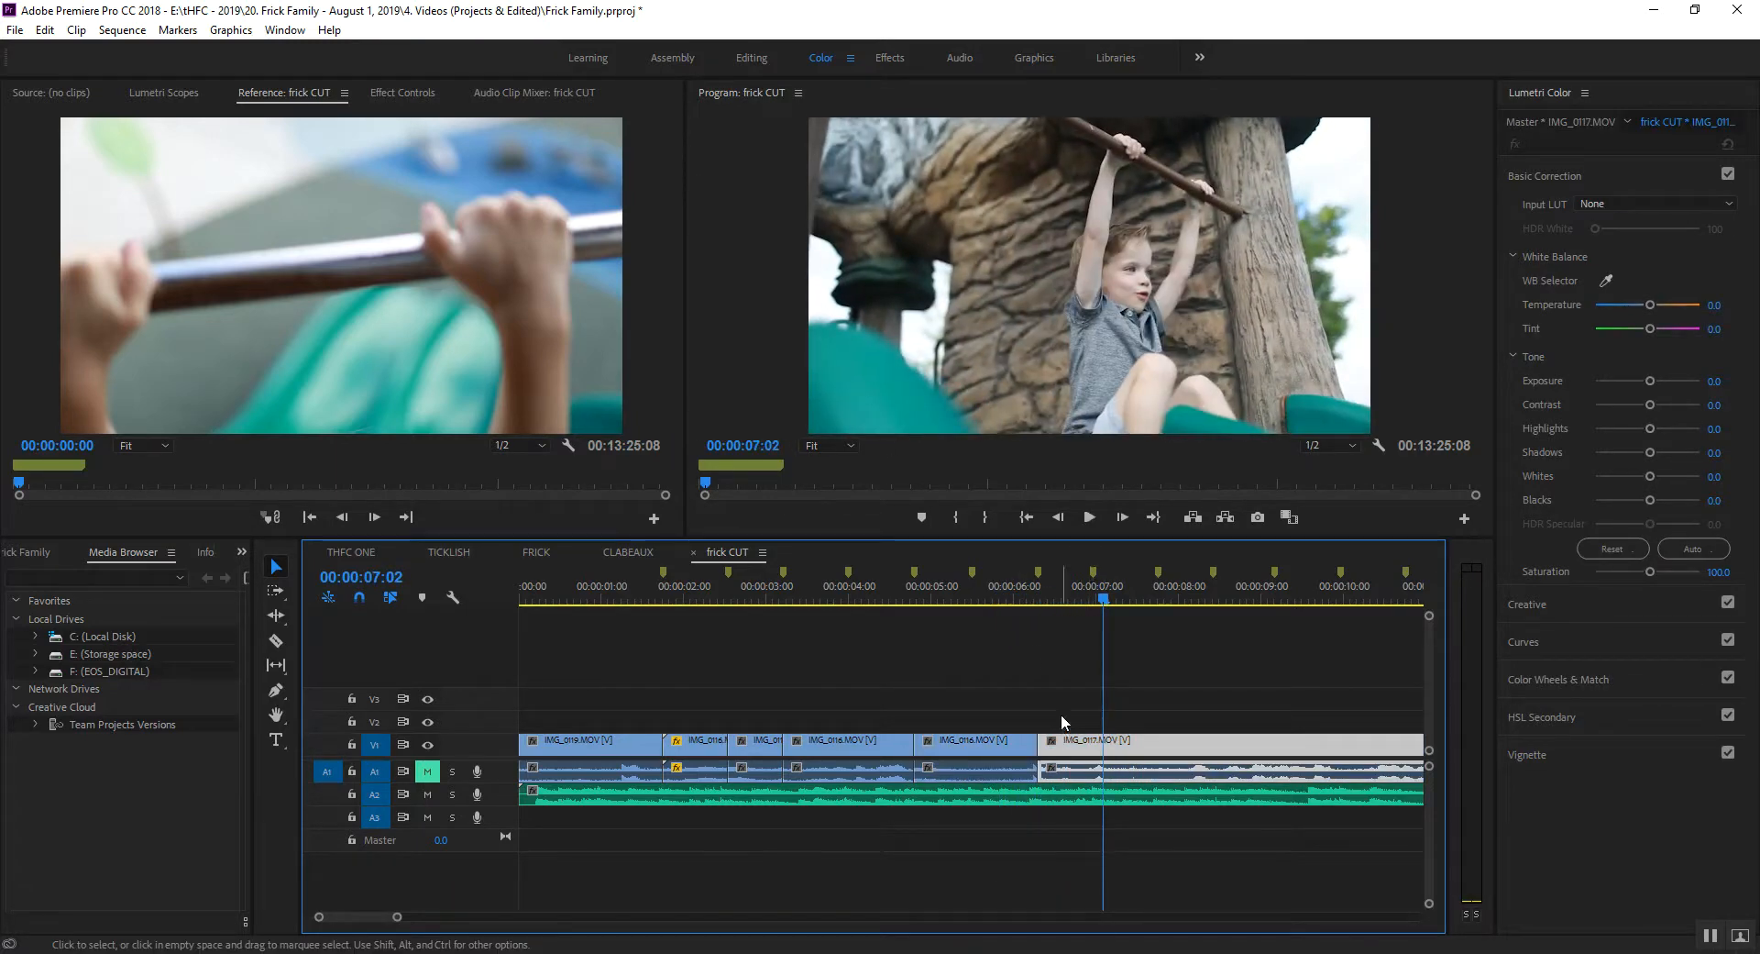
pyautogui.press('-')
pyautogui.press('-')
pyautogui.press('-')
pyautogui.press('-')
pyautogui.press('-')
pyautogui.press('-')
pyautogui.moveTo(1224, 715); pyautogui.dragTo(603, 744)
# Move the IMG_0117 clip of the boys on the bar into the empty space at about 00:00:15.
pyautogui.press('=')
pyautogui.press('=')
pyautogui.press('=')
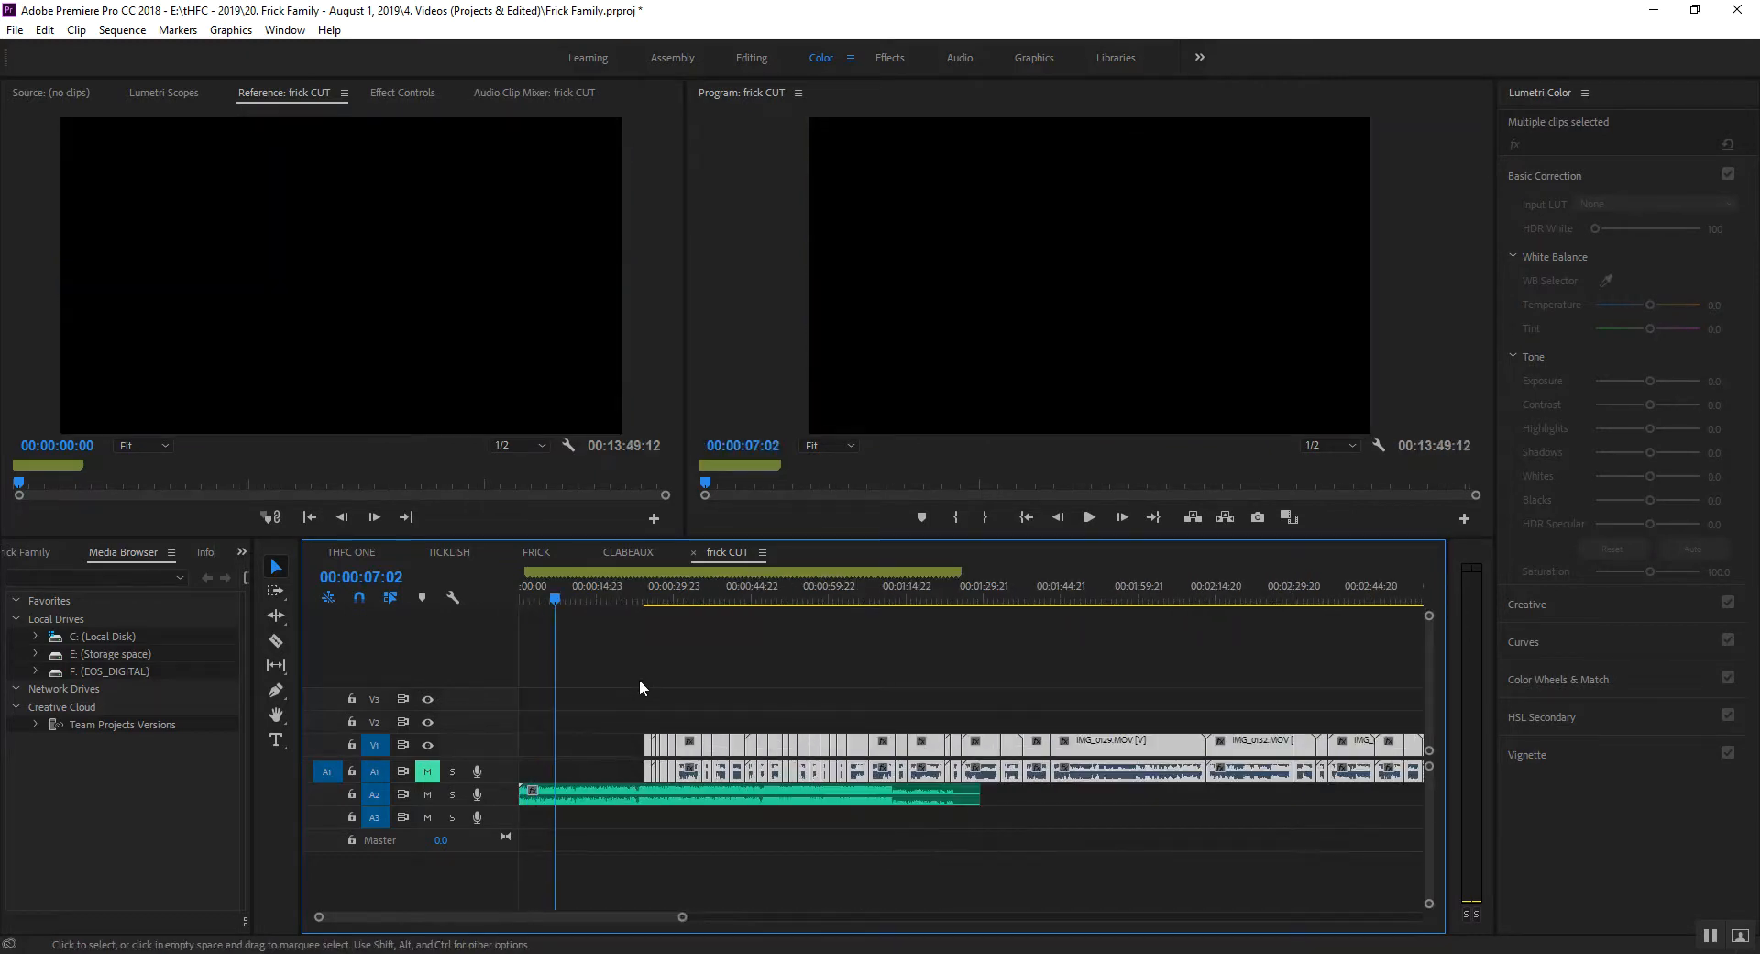
pyautogui.moveTo(662, 596); pyautogui.dragTo(693, 607)
pyautogui.press('=')
pyautogui.press('=')
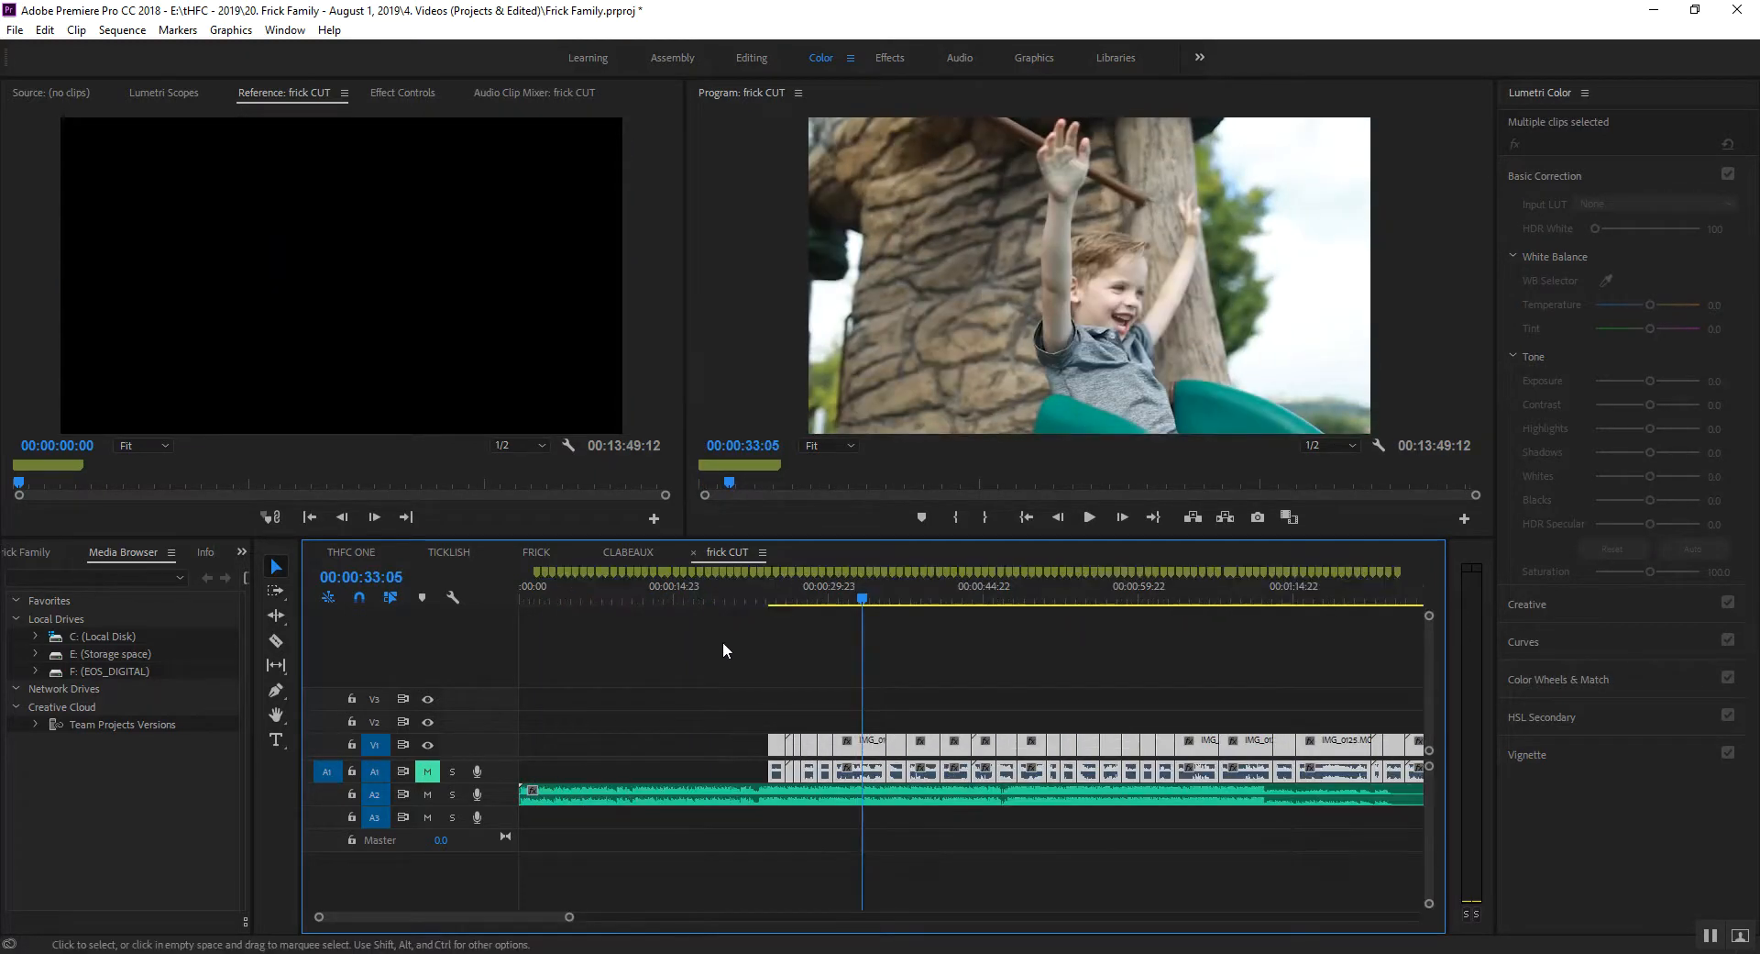
pyautogui.click(898, 603)
pyautogui.click(919, 623)
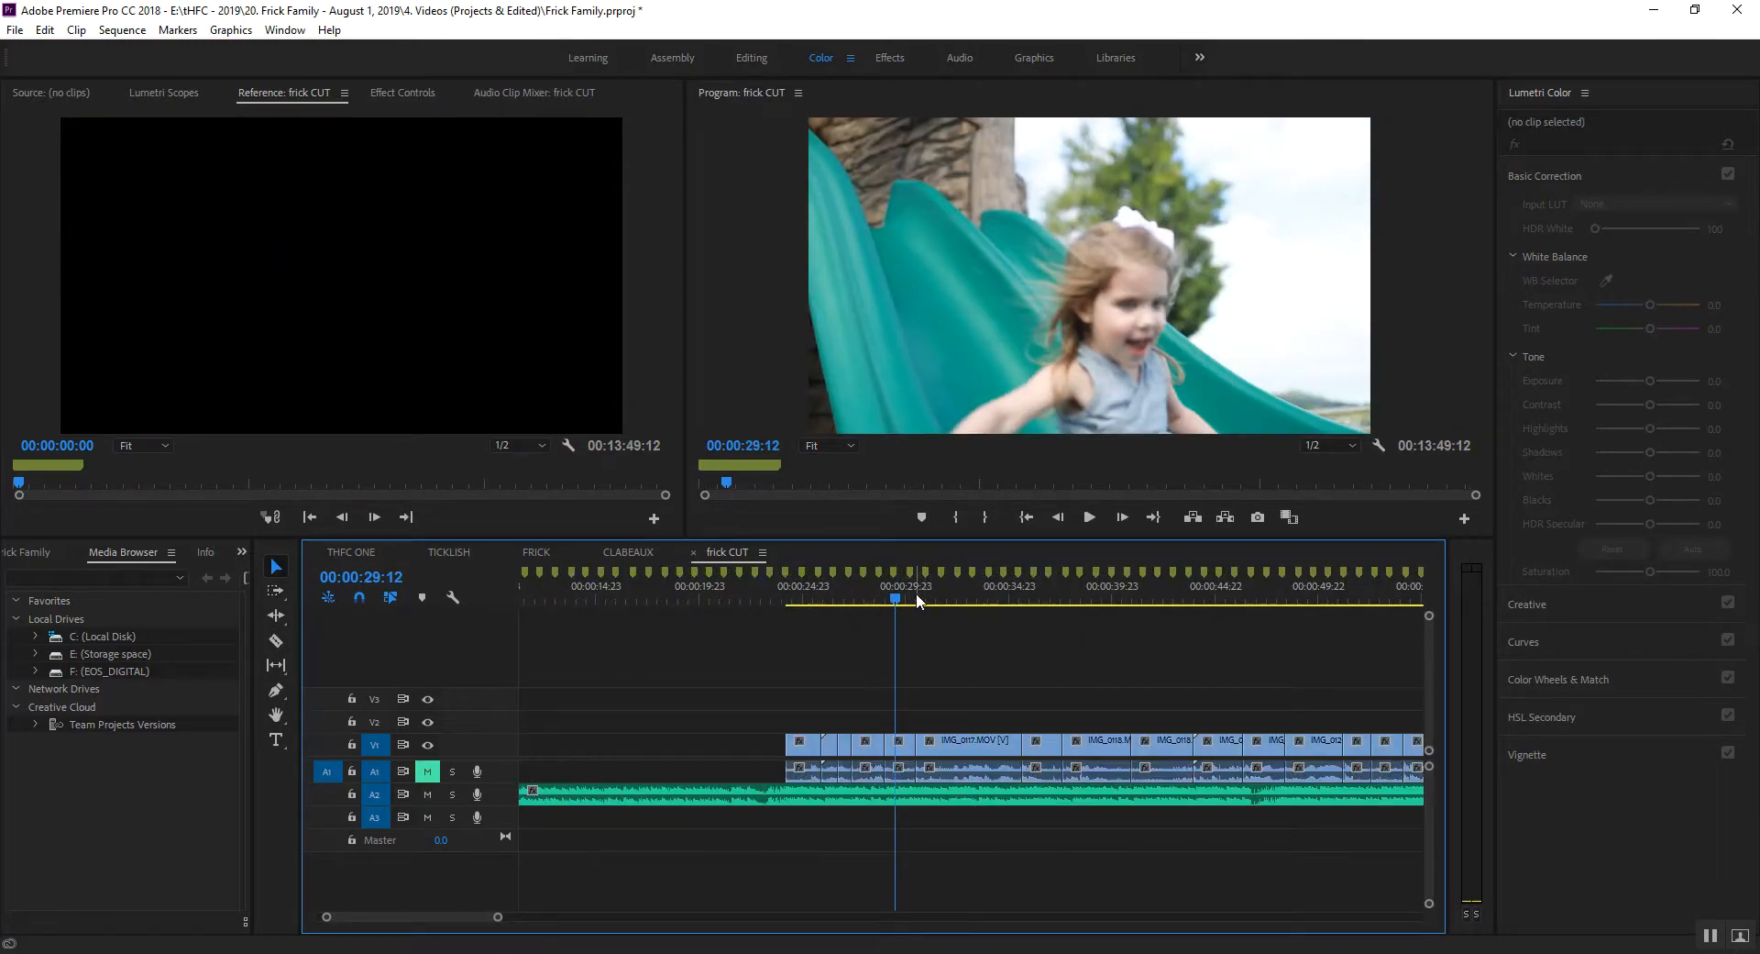
pyautogui.moveTo(918, 601); pyautogui.dragTo(938, 599)
pyautogui.moveTo(945, 743); pyautogui.dragTo(628, 744)
# Play the moved bar clip and trim its start slightly to remove the opening frames.
pyautogui.click(605, 602)
pyautogui.press('space')
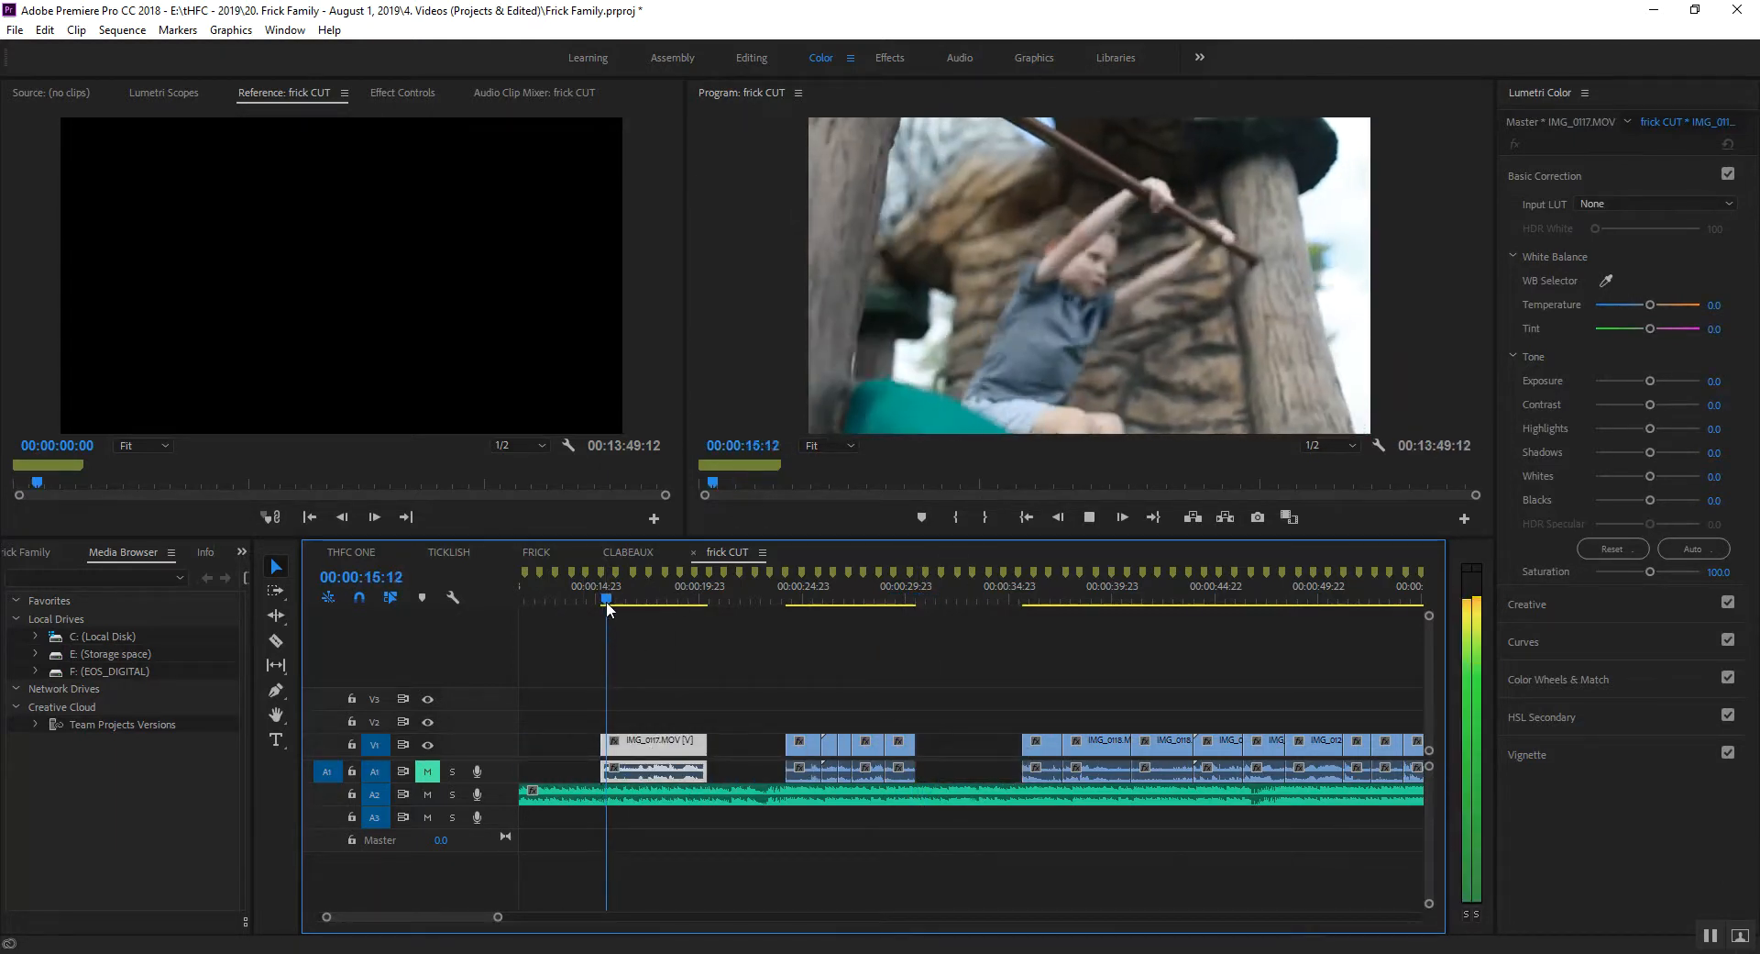
pyautogui.press('space')
pyautogui.press('=')
pyautogui.press('=')
pyautogui.click(916, 601)
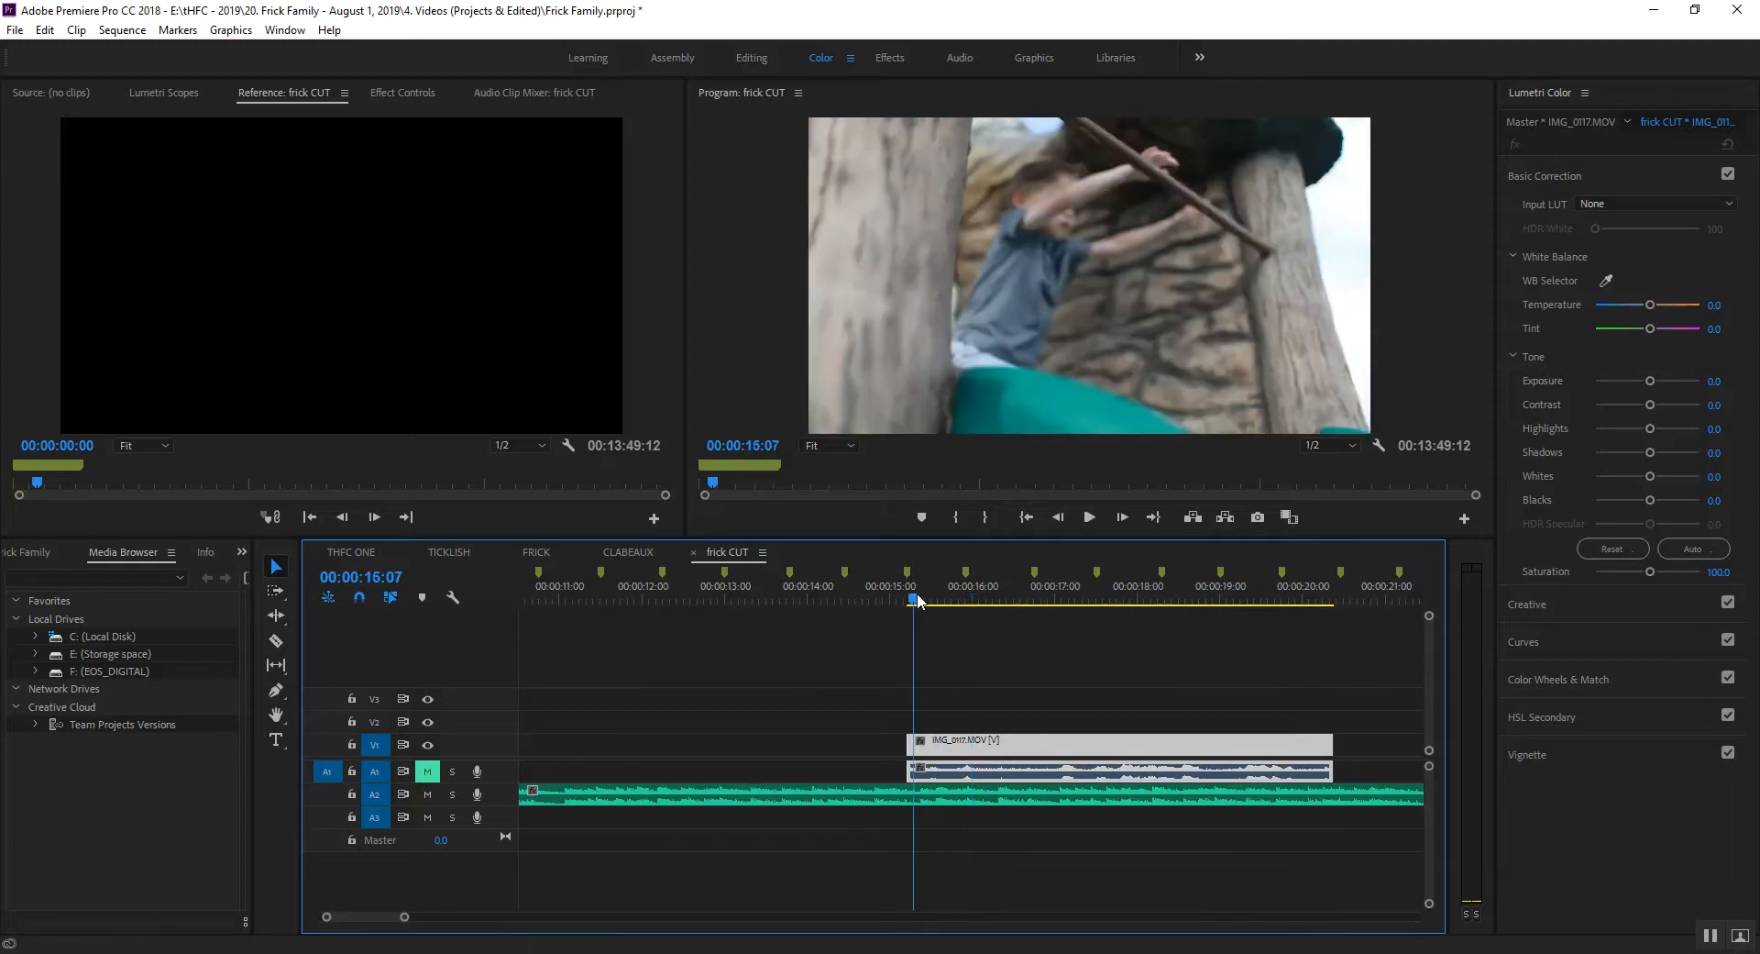
pyautogui.press('space')
pyautogui.press('space')
pyautogui.moveTo(919, 745); pyautogui.dragTo(941, 745)
# Split the bar clip between the two boys and trim the second piece to the boy in the white shirt.
pyautogui.moveTo(950, 596); pyautogui.dragTo(1227, 601)
pyautogui.click(1027, 741)
pyautogui.press('v')
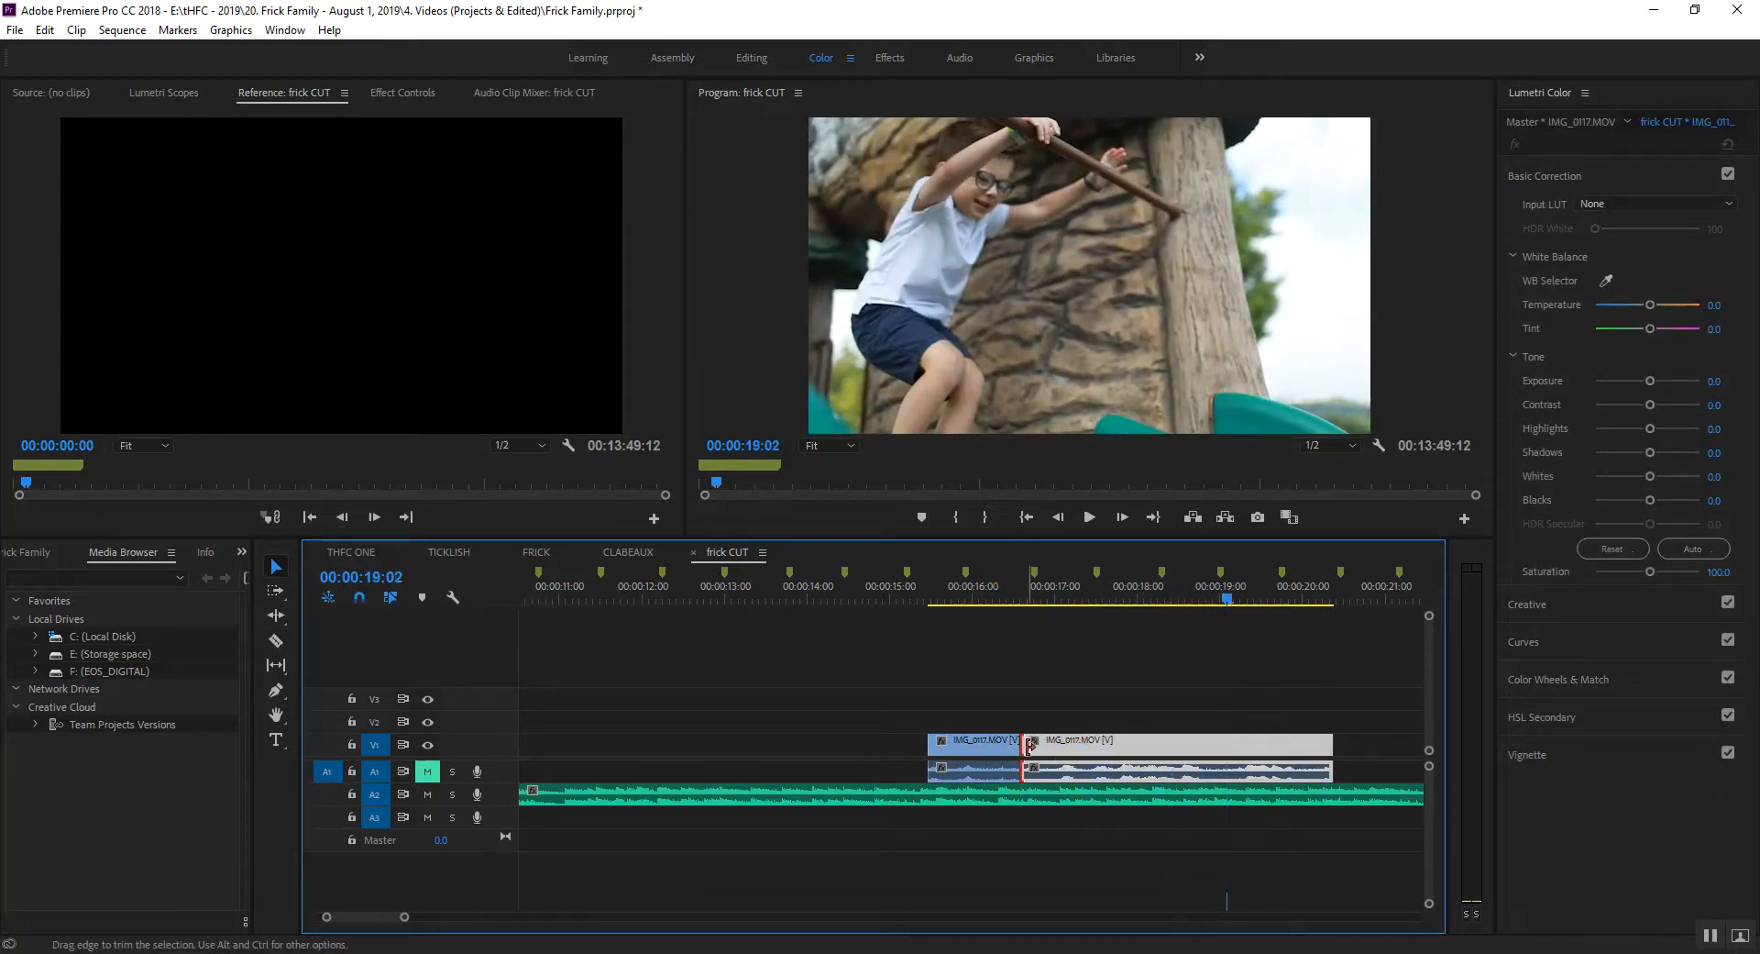
pyautogui.moveTo(1028, 744)
pyautogui.mouseDown()
pyautogui.moveTo(1243, 749)
pyautogui.moveTo(1178, 747)
pyautogui.mouseUp()
# Move the grey-shirt boy's bar piece to about 00:00:07 and place the overhead slide clip directly after it.
pyautogui.press('-')
pyautogui.moveTo(897, 746); pyautogui.dragTo(654, 747)
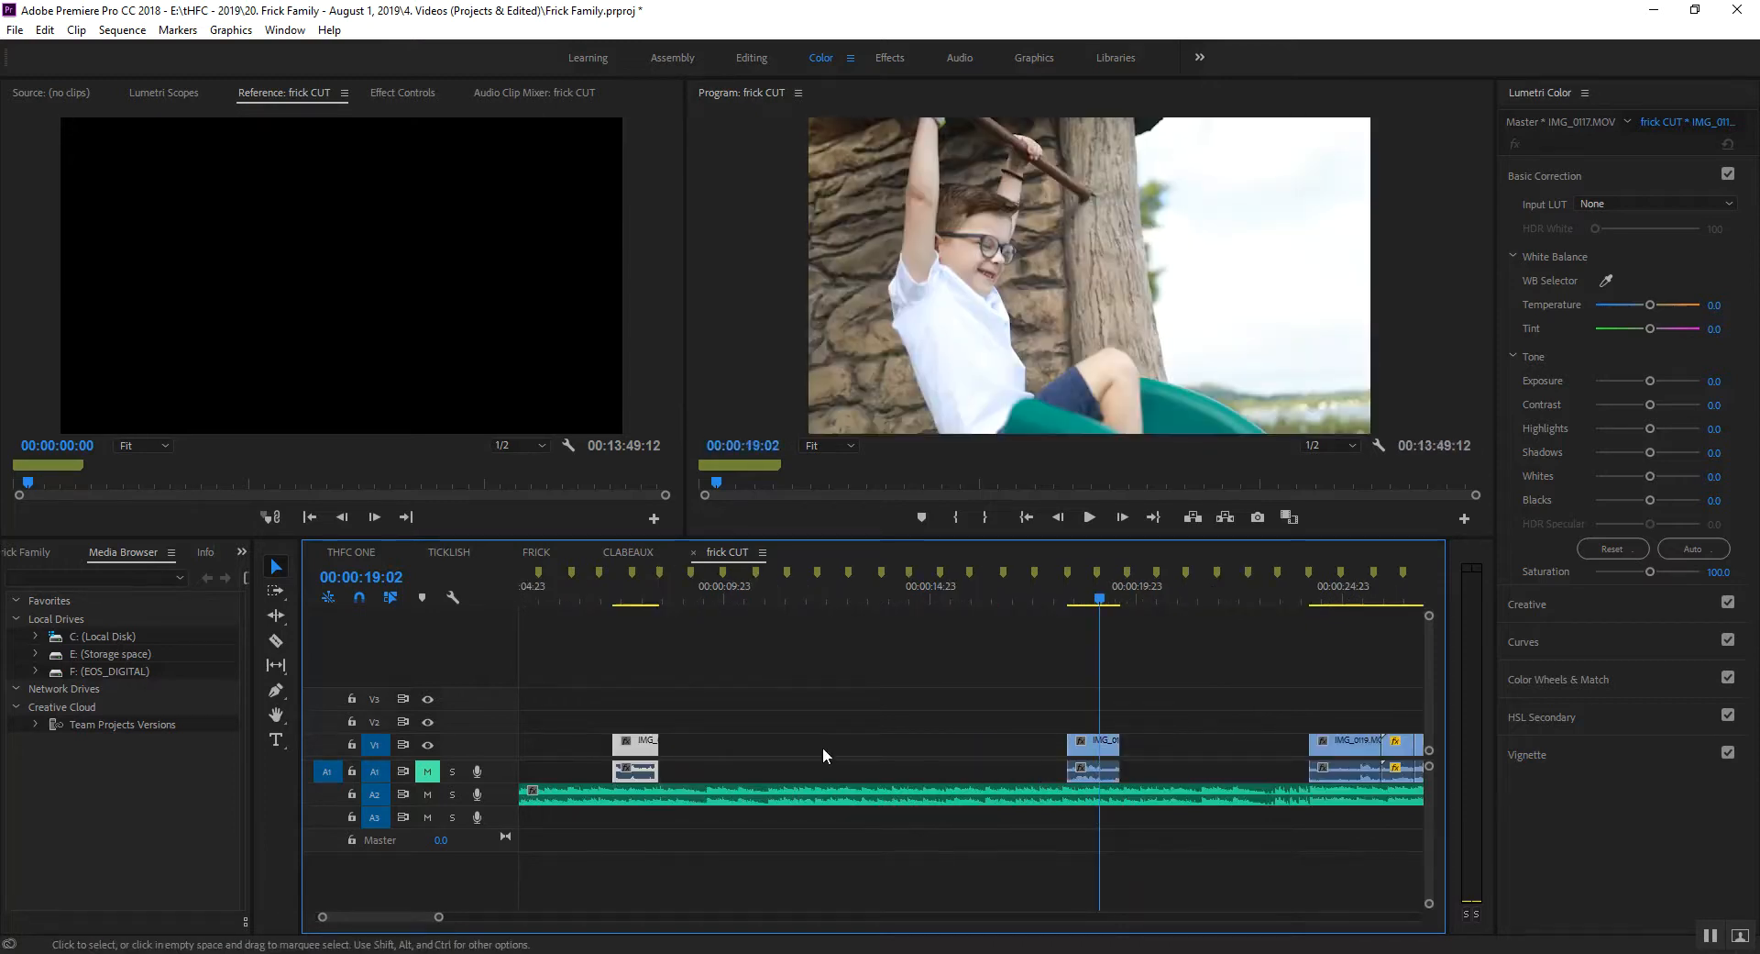
pyautogui.press('-')
pyautogui.moveTo(1021, 605); pyautogui.dragTo(1054, 610)
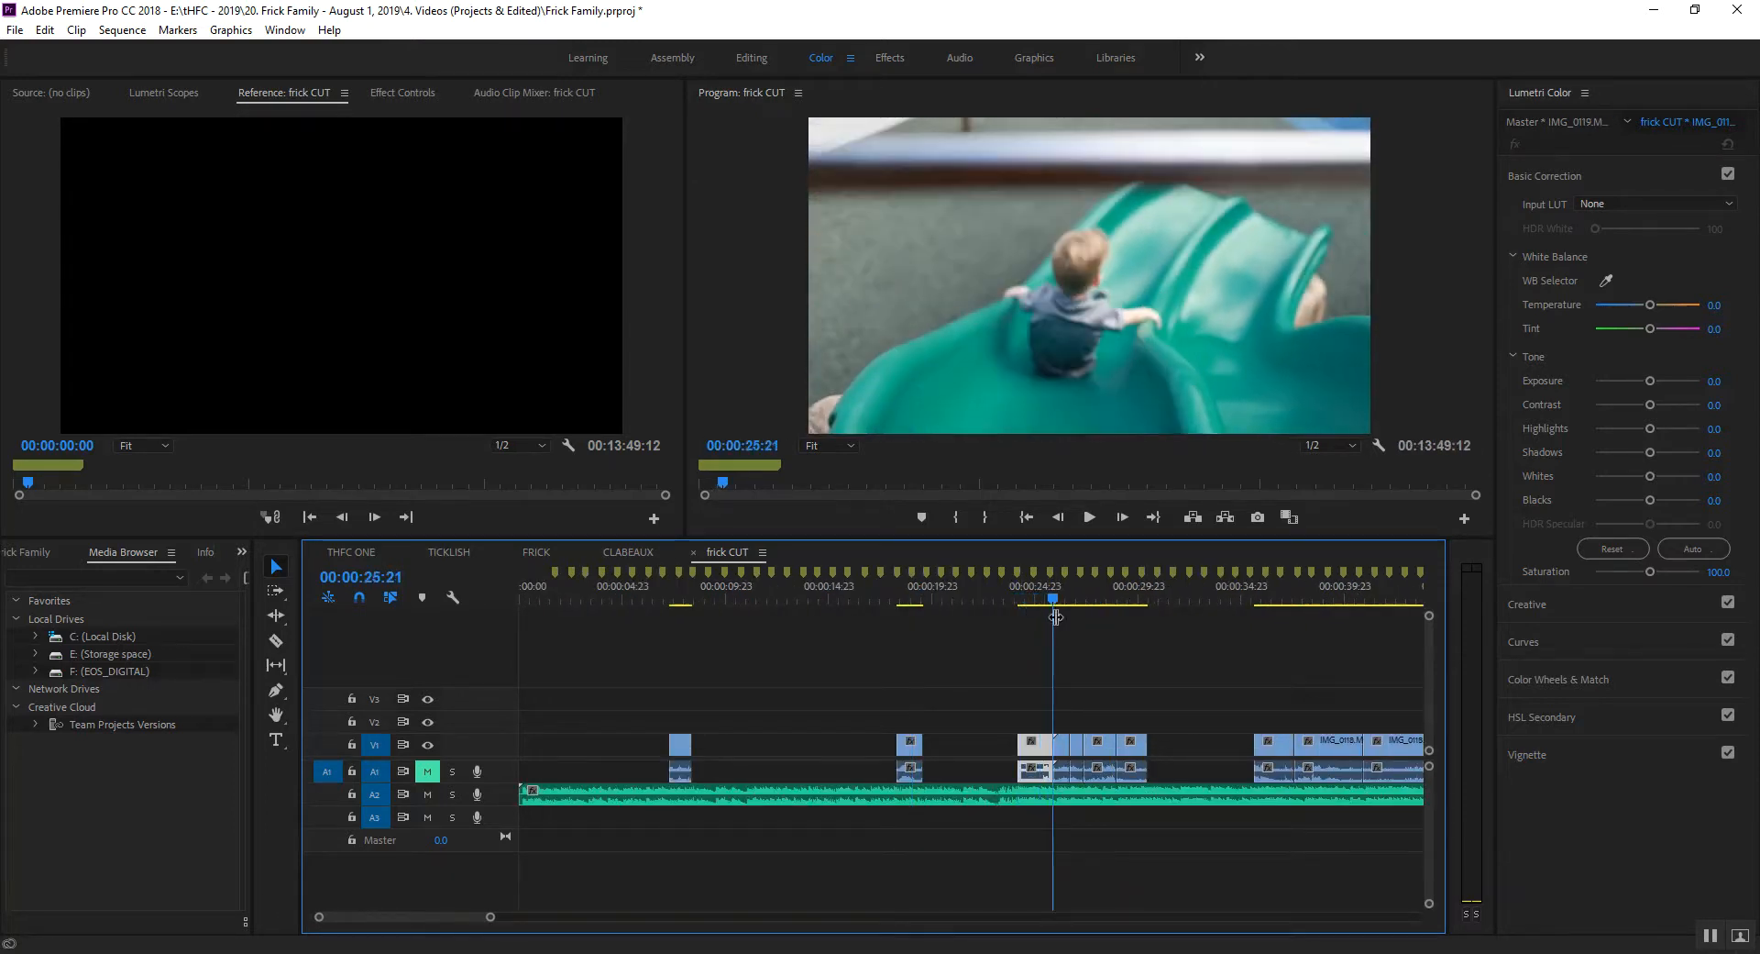
pyautogui.moveTo(1040, 759); pyautogui.dragTo(724, 768)
# Move the white-shirt boy's bar piece to about 00:00:14 and place the short slowed clip after the overhead slide clip.
pyautogui.moveTo(899, 597); pyautogui.dragTo(911, 597)
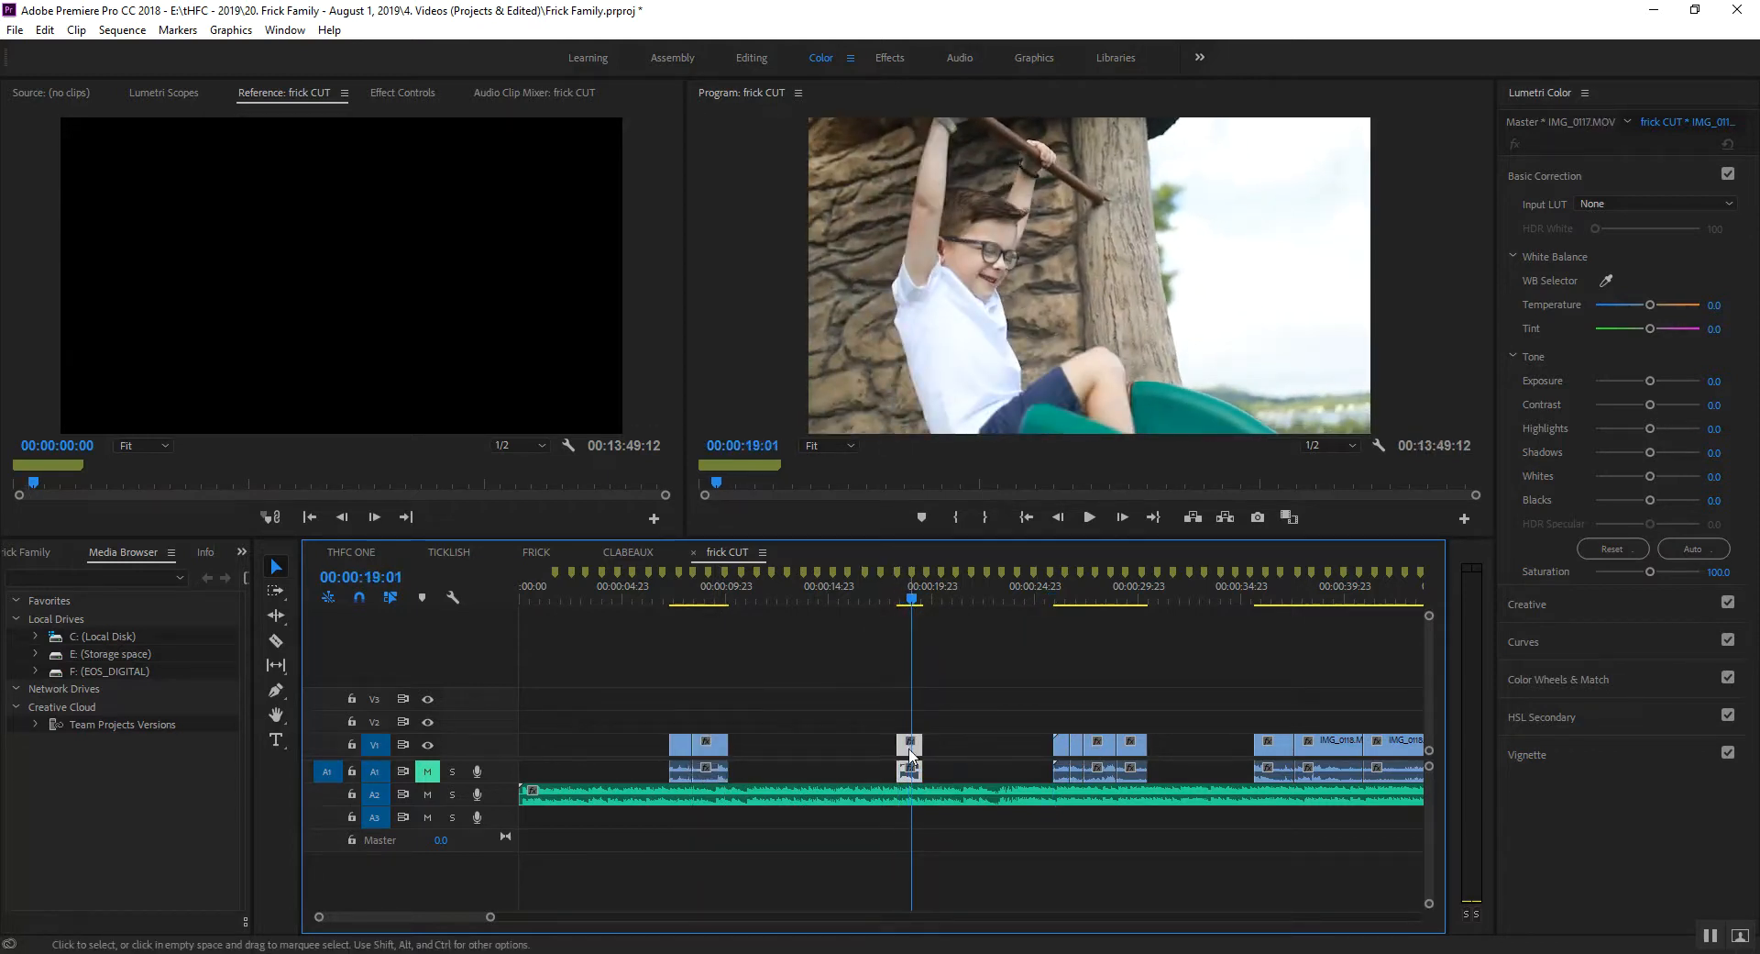
pyautogui.moveTo(910, 754); pyautogui.dragTo(742, 758)
pyautogui.moveTo(1058, 605); pyautogui.dragTo(1082, 600)
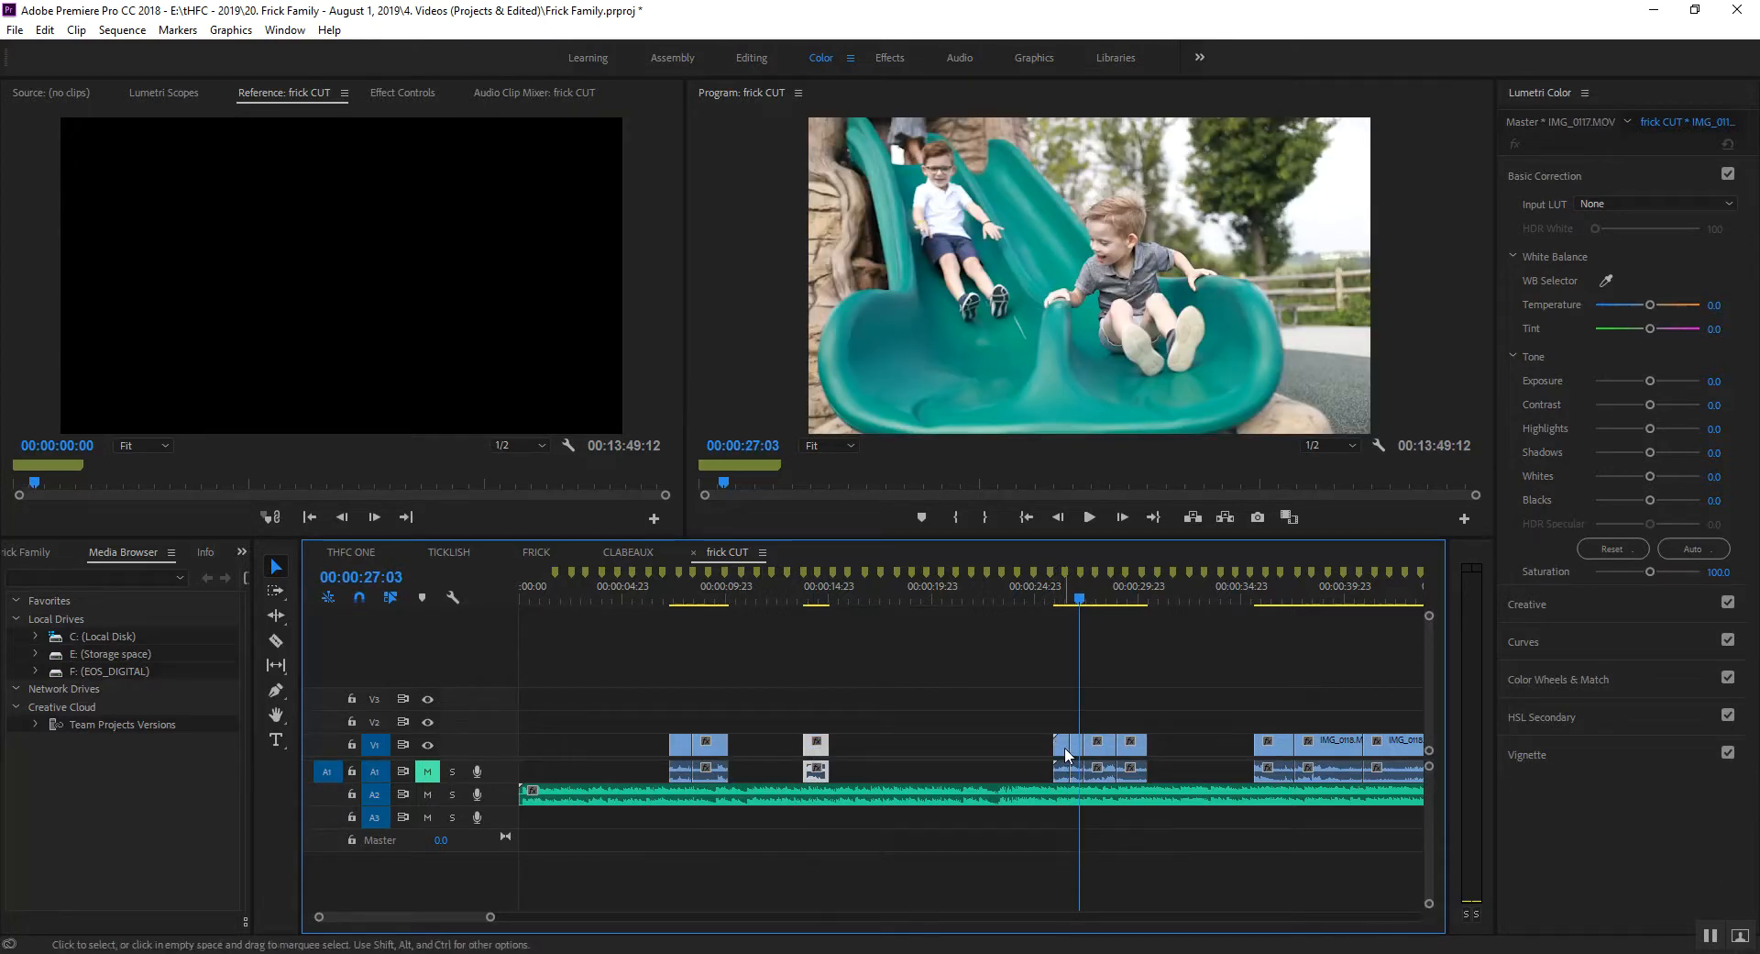
pyautogui.moveTo(1066, 755); pyautogui.dragTo(741, 747)
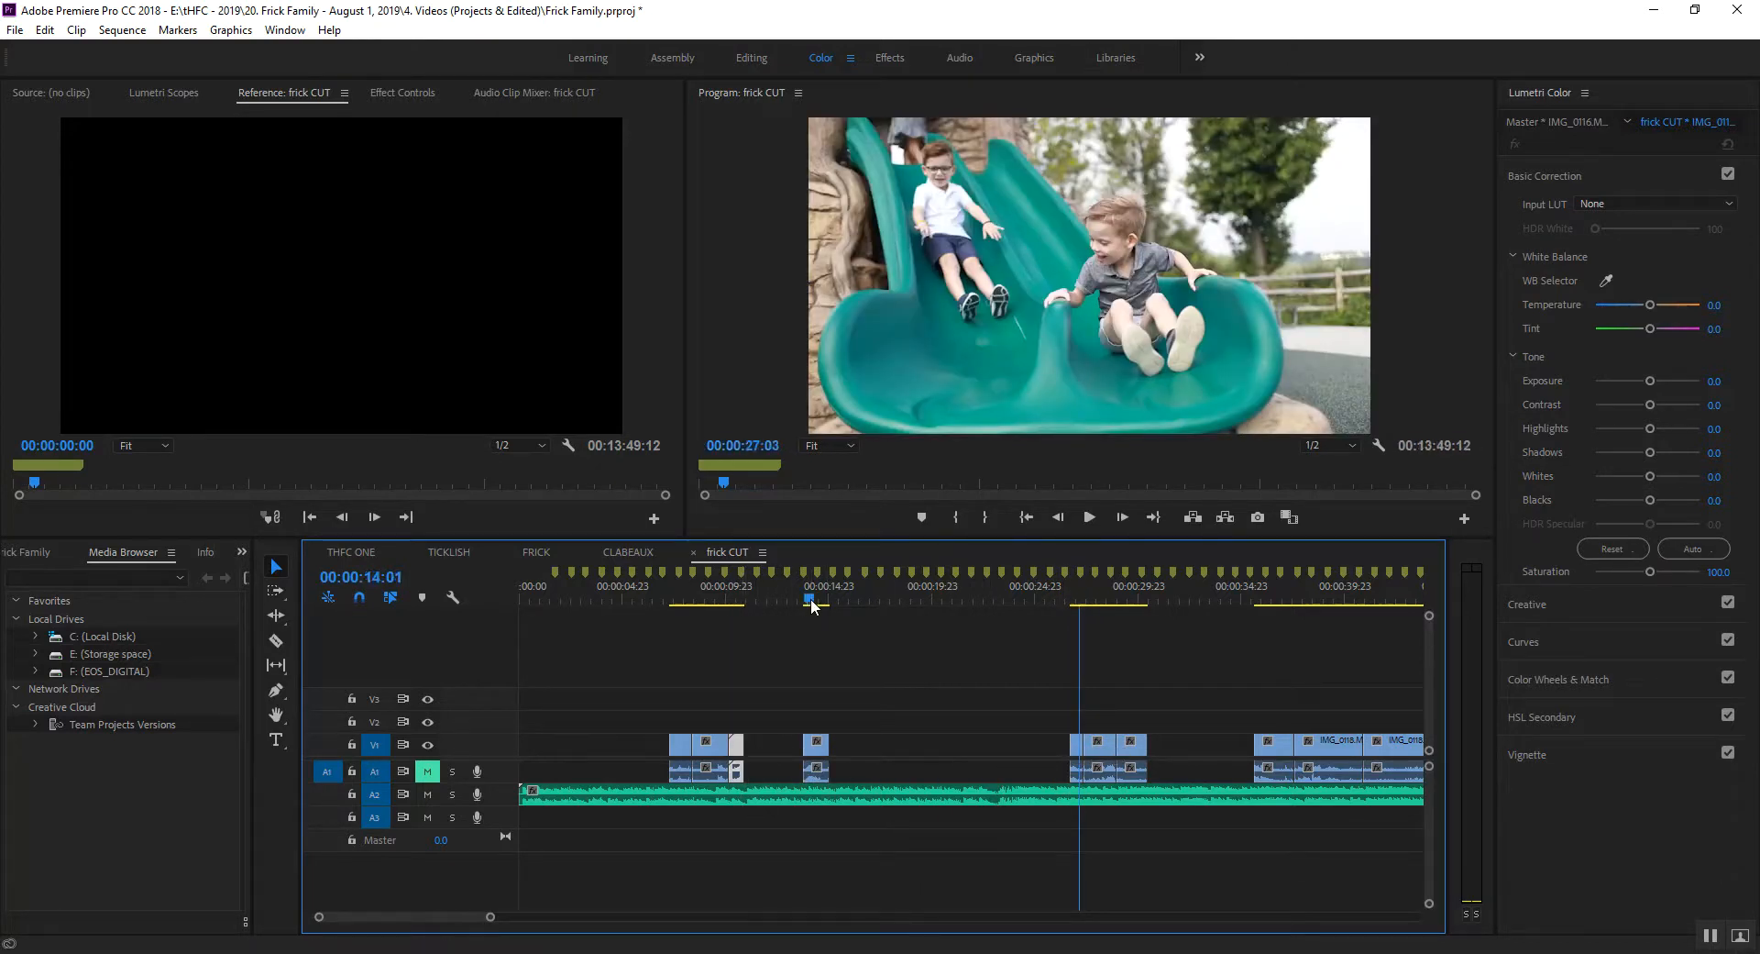
# Place the white-shirt boy's bar piece and both two-boys slide pieces directly after the slowed clip.
pyautogui.moveTo(811, 598); pyautogui.dragTo(827, 601)
pyautogui.click(1091, 596)
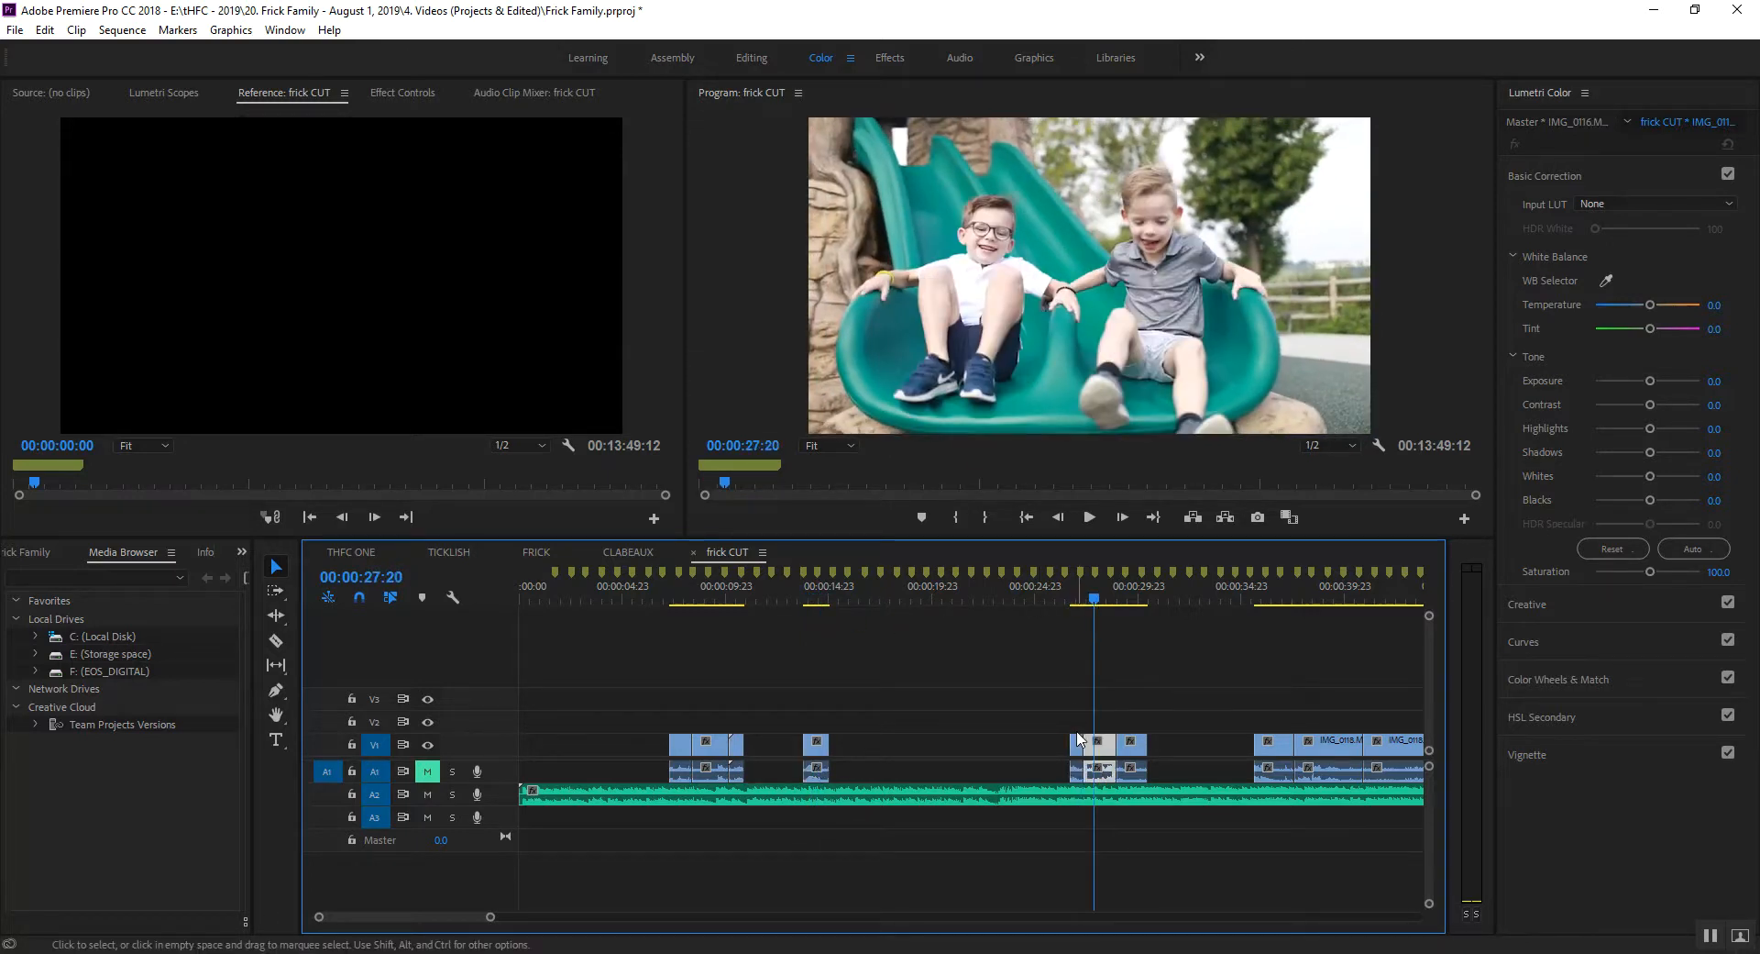
pyautogui.moveTo(1062, 715); pyautogui.dragTo(780, 747)
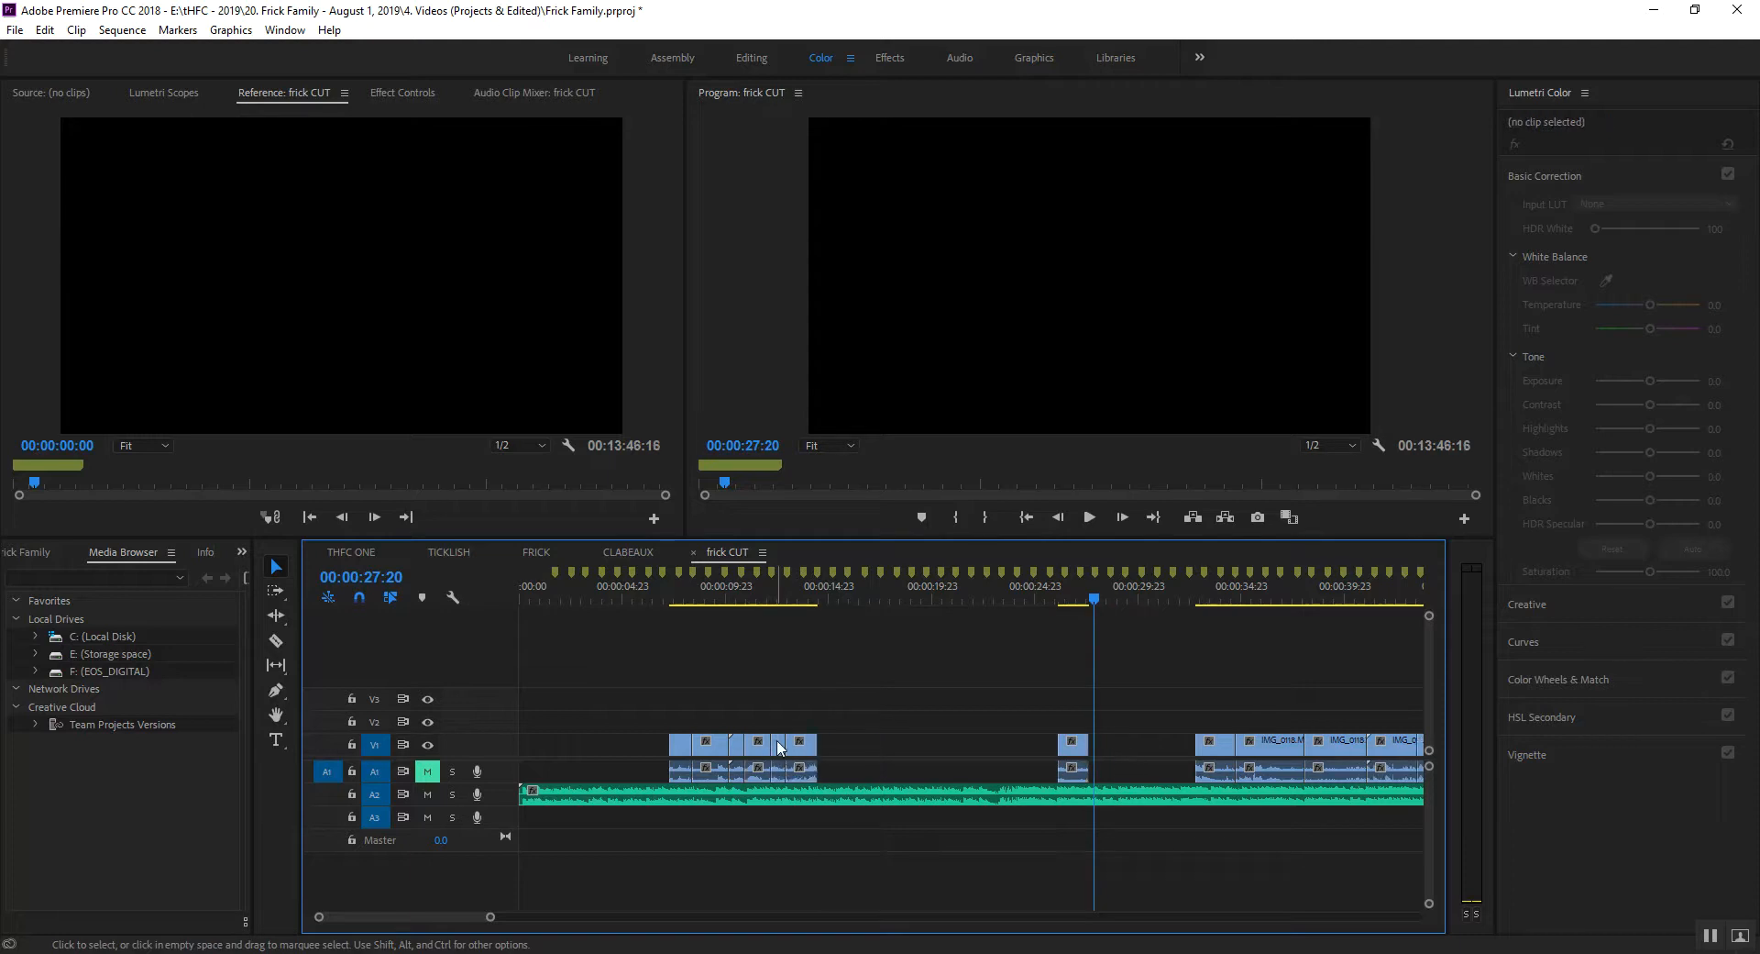
# Move the IMG_0117 clip of the glasses boy sliding from about 00:00:33 to about 00:00:15 and check the neighbouring clips.
pyautogui.moveTo(1049, 597); pyautogui.dragTo(1212, 619)
pyautogui.moveTo(1211, 741); pyautogui.dragTo(830, 746)
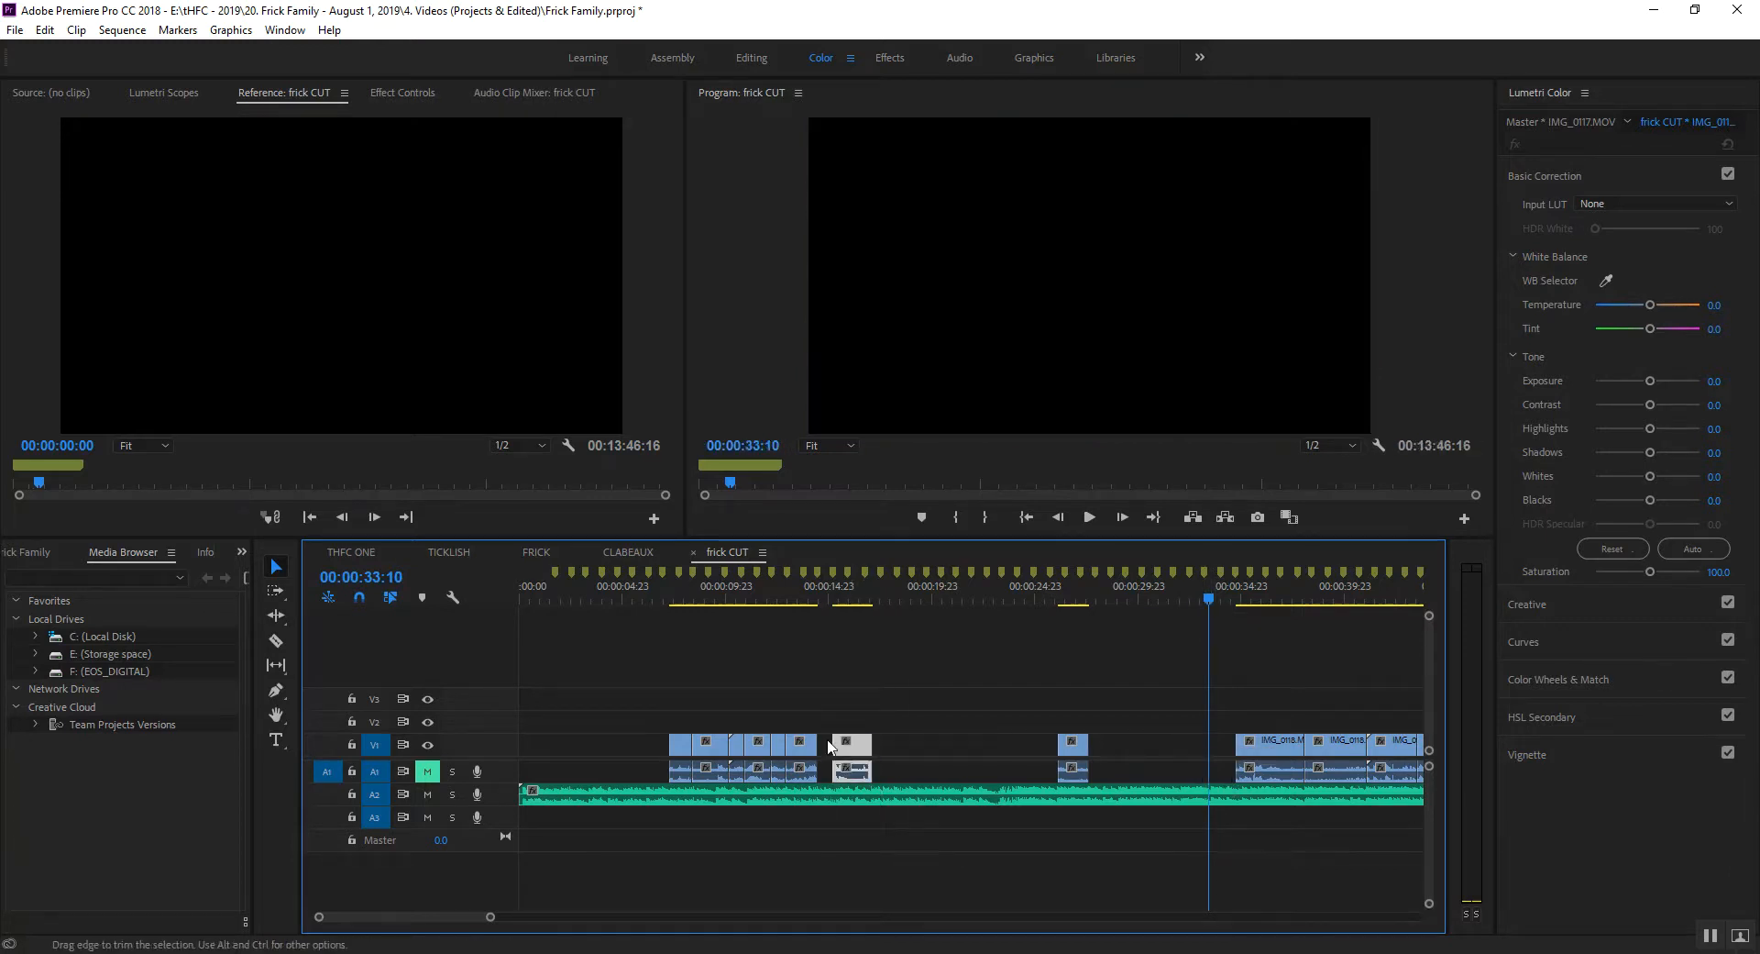
pyautogui.click(772, 594)
pyautogui.press('=')
pyautogui.click(988, 598)
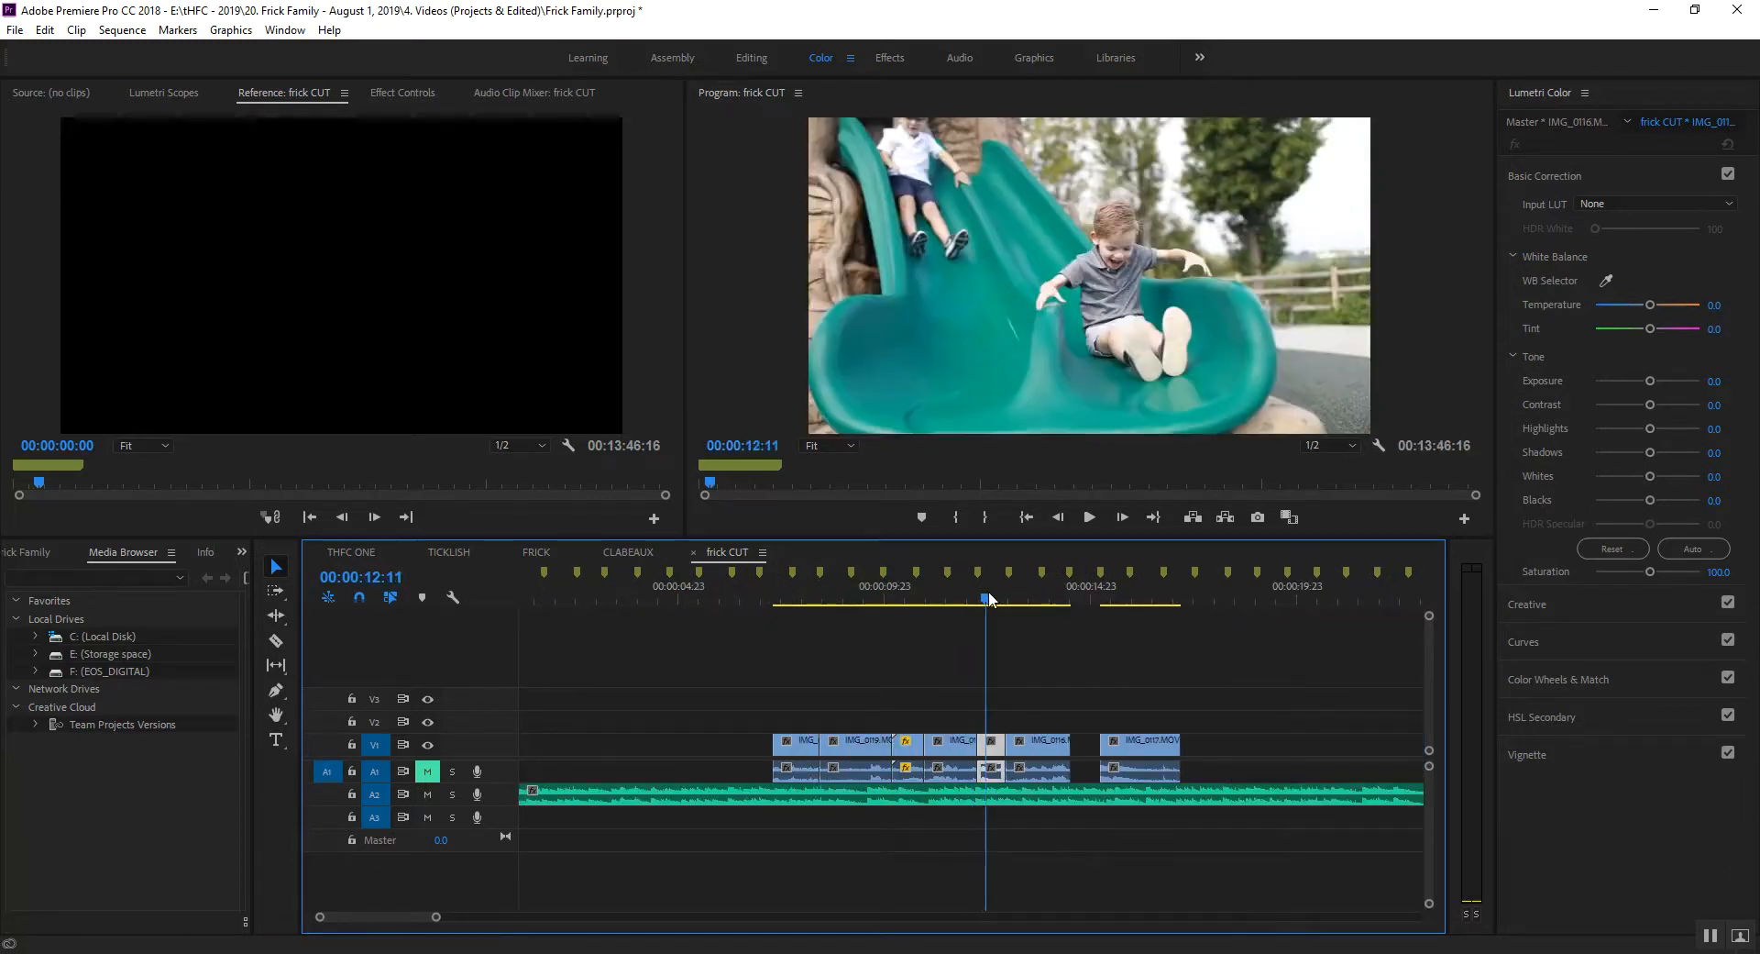
pyautogui.click(1134, 598)
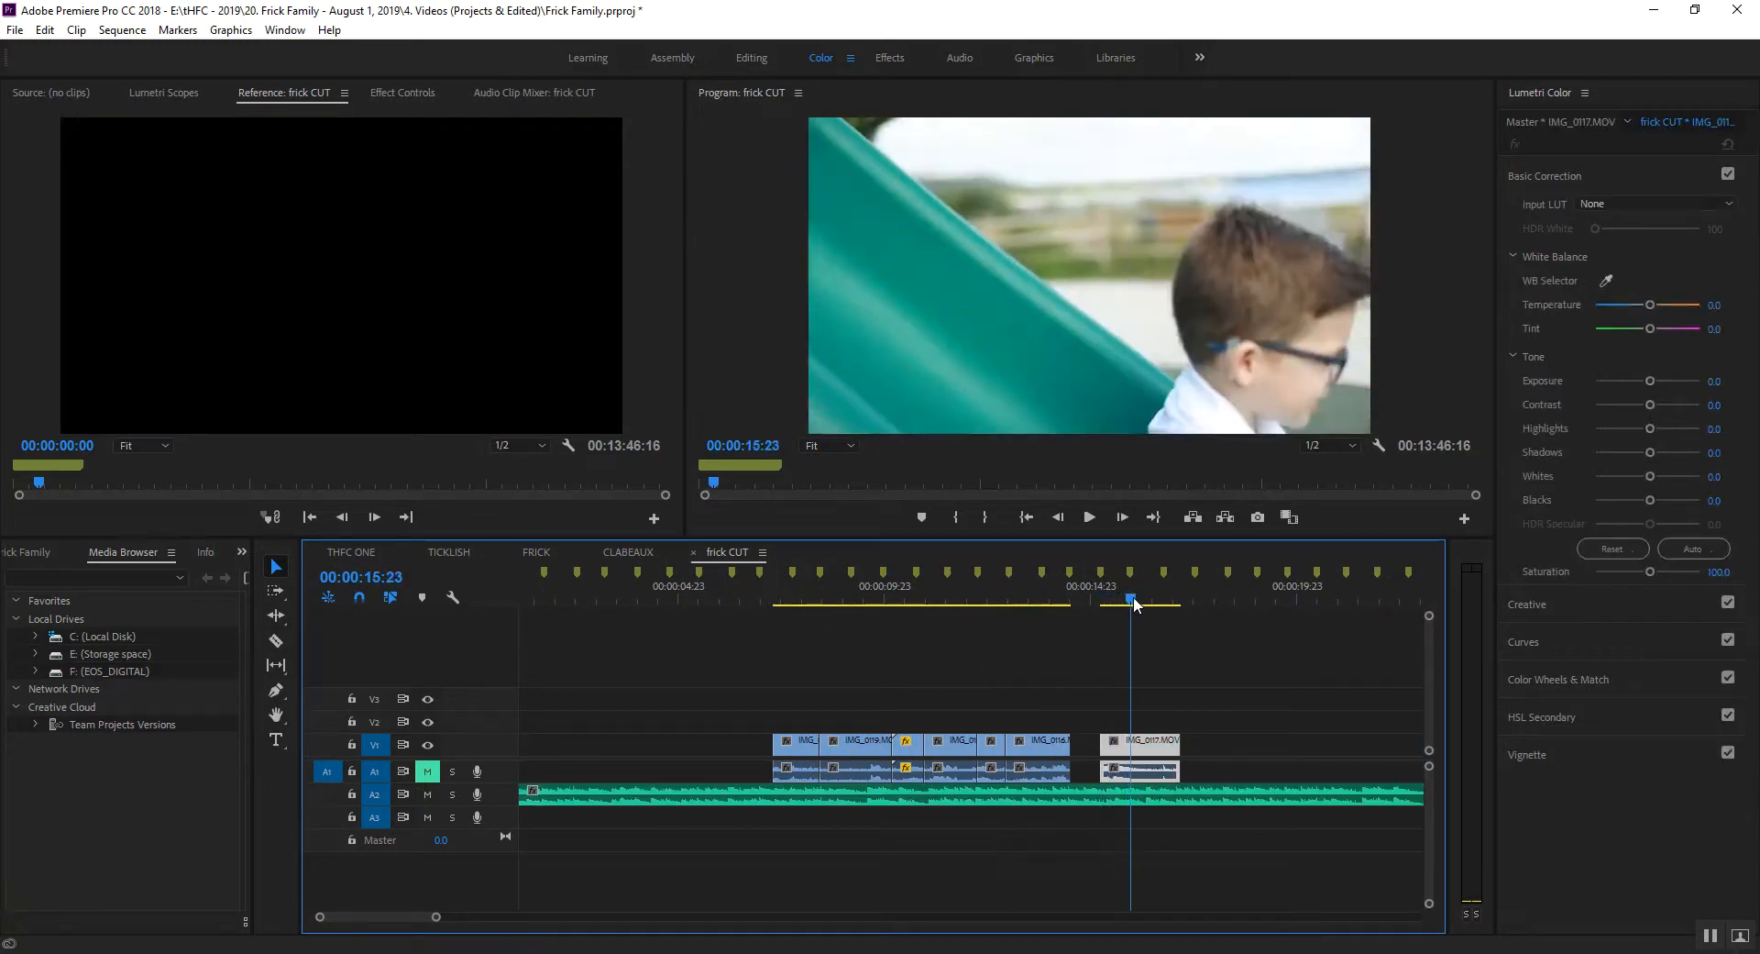
# Move the longer two-boys slide piece behind the glasses boy's sliding clip and close the gap before that clip.
pyautogui.moveTo(1020, 748); pyautogui.dragTo(1203, 750)
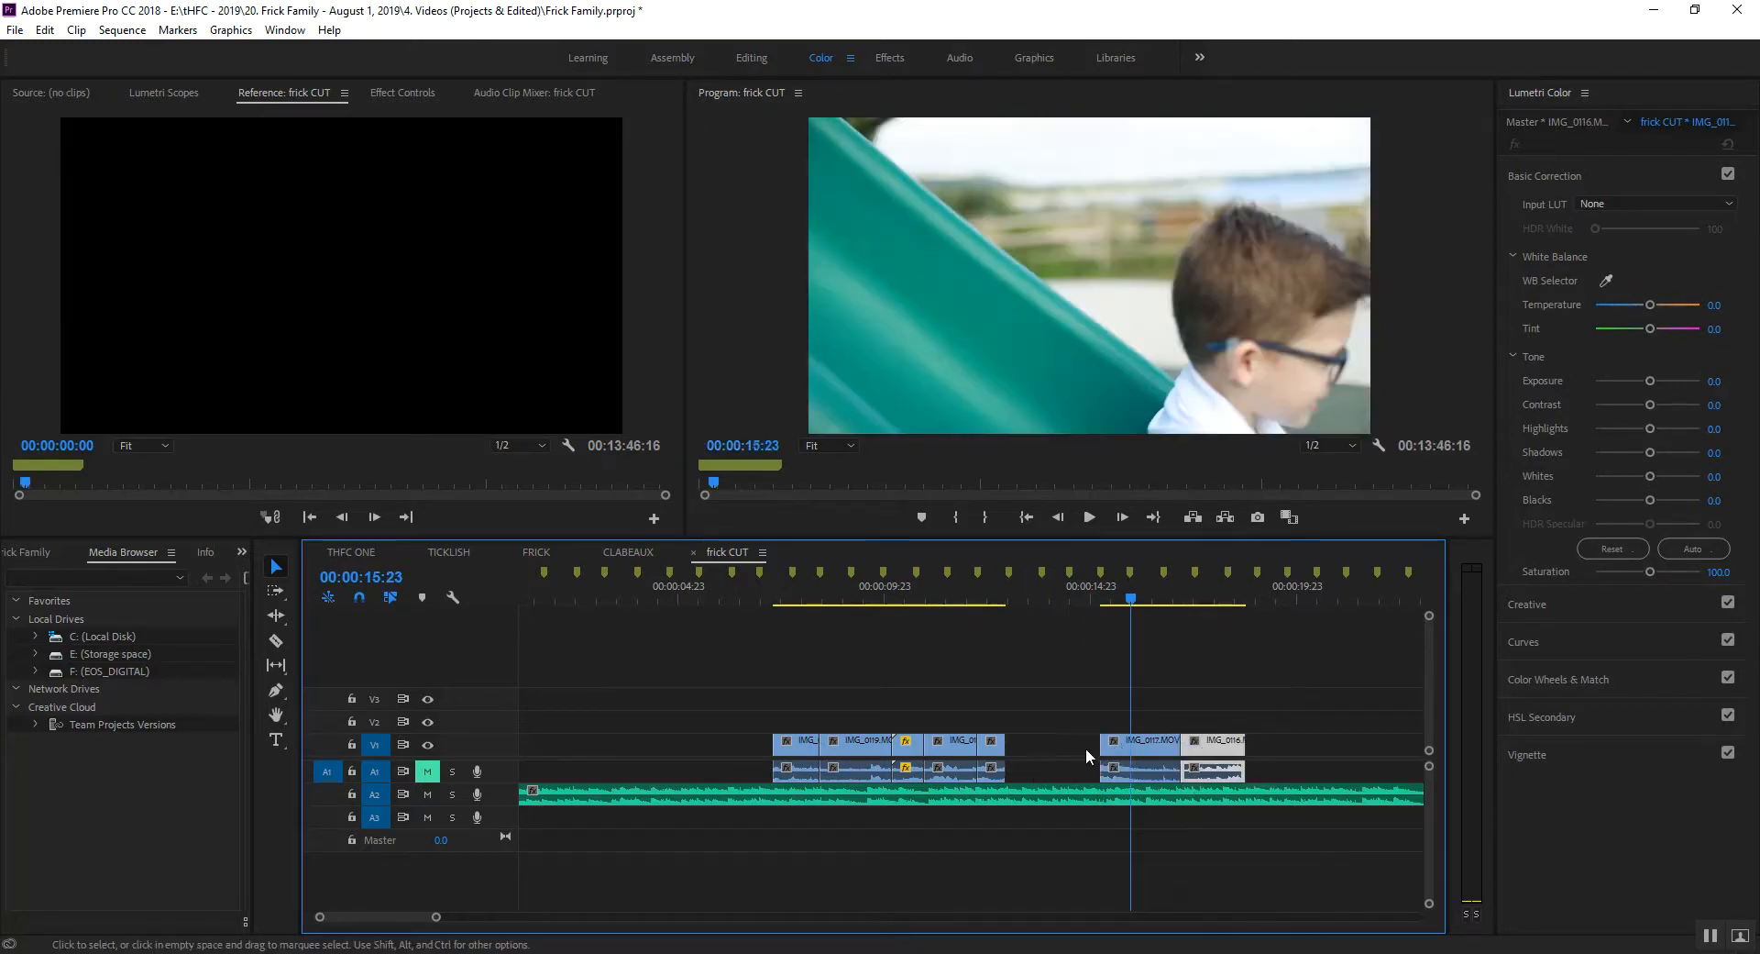
pyautogui.click(1086, 748)
pyautogui.press('Delete')
pyautogui.click(983, 596)
pyautogui.press('space')
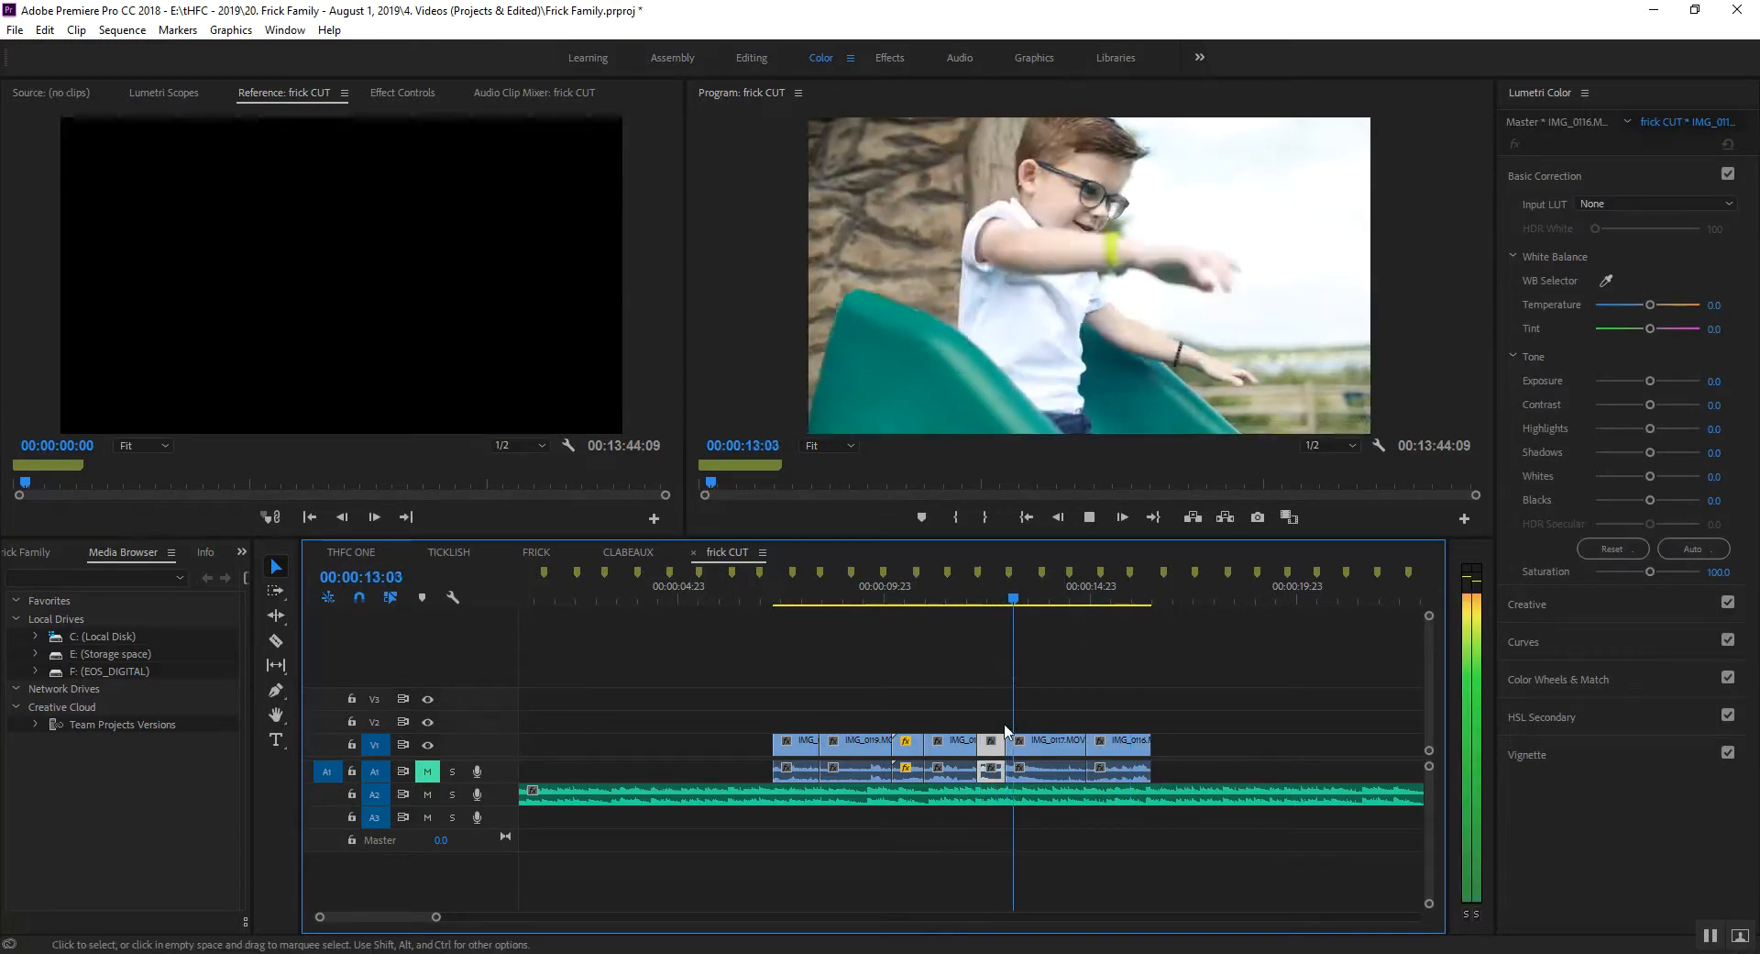
# Place the short two-boys piece between the glasses boy's sliding clip and the longer two-boys piece, and remove the gap at the sequence start.
pyautogui.moveTo(1036, 758)
pyautogui.mouseDown()
pyautogui.moveTo(1181, 754)
pyautogui.moveTo(1034, 751)
pyautogui.mouseUp()
pyautogui.moveTo(1183, 754); pyautogui.dragTo(1075, 753)
pyautogui.click(677, 749)
pyautogui.press('Delete')
# Trim the start of the overhead slide clip to the first marker, close the gap before it, and play the opening.
pyautogui.press('-')
pyautogui.press('-')
pyautogui.press('-')
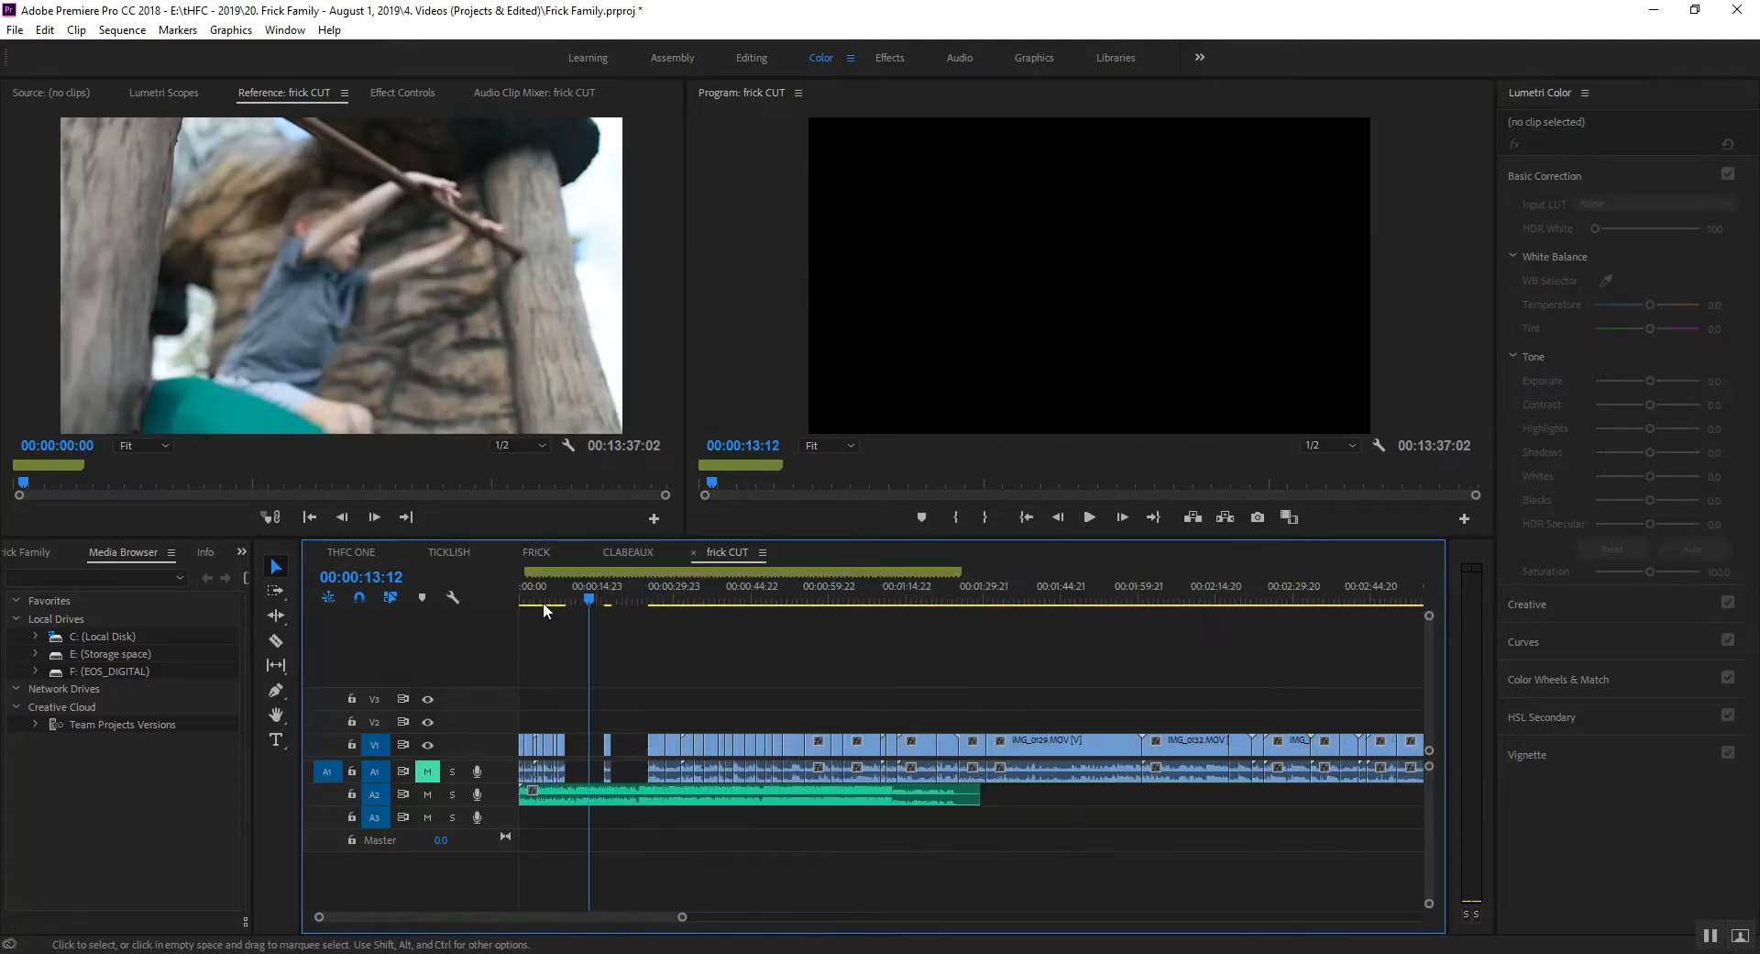
pyautogui.moveTo(543, 601); pyautogui.dragTo(355, 594)
pyautogui.press('space')
pyautogui.press('=')
pyautogui.press('=')
pyautogui.press('=')
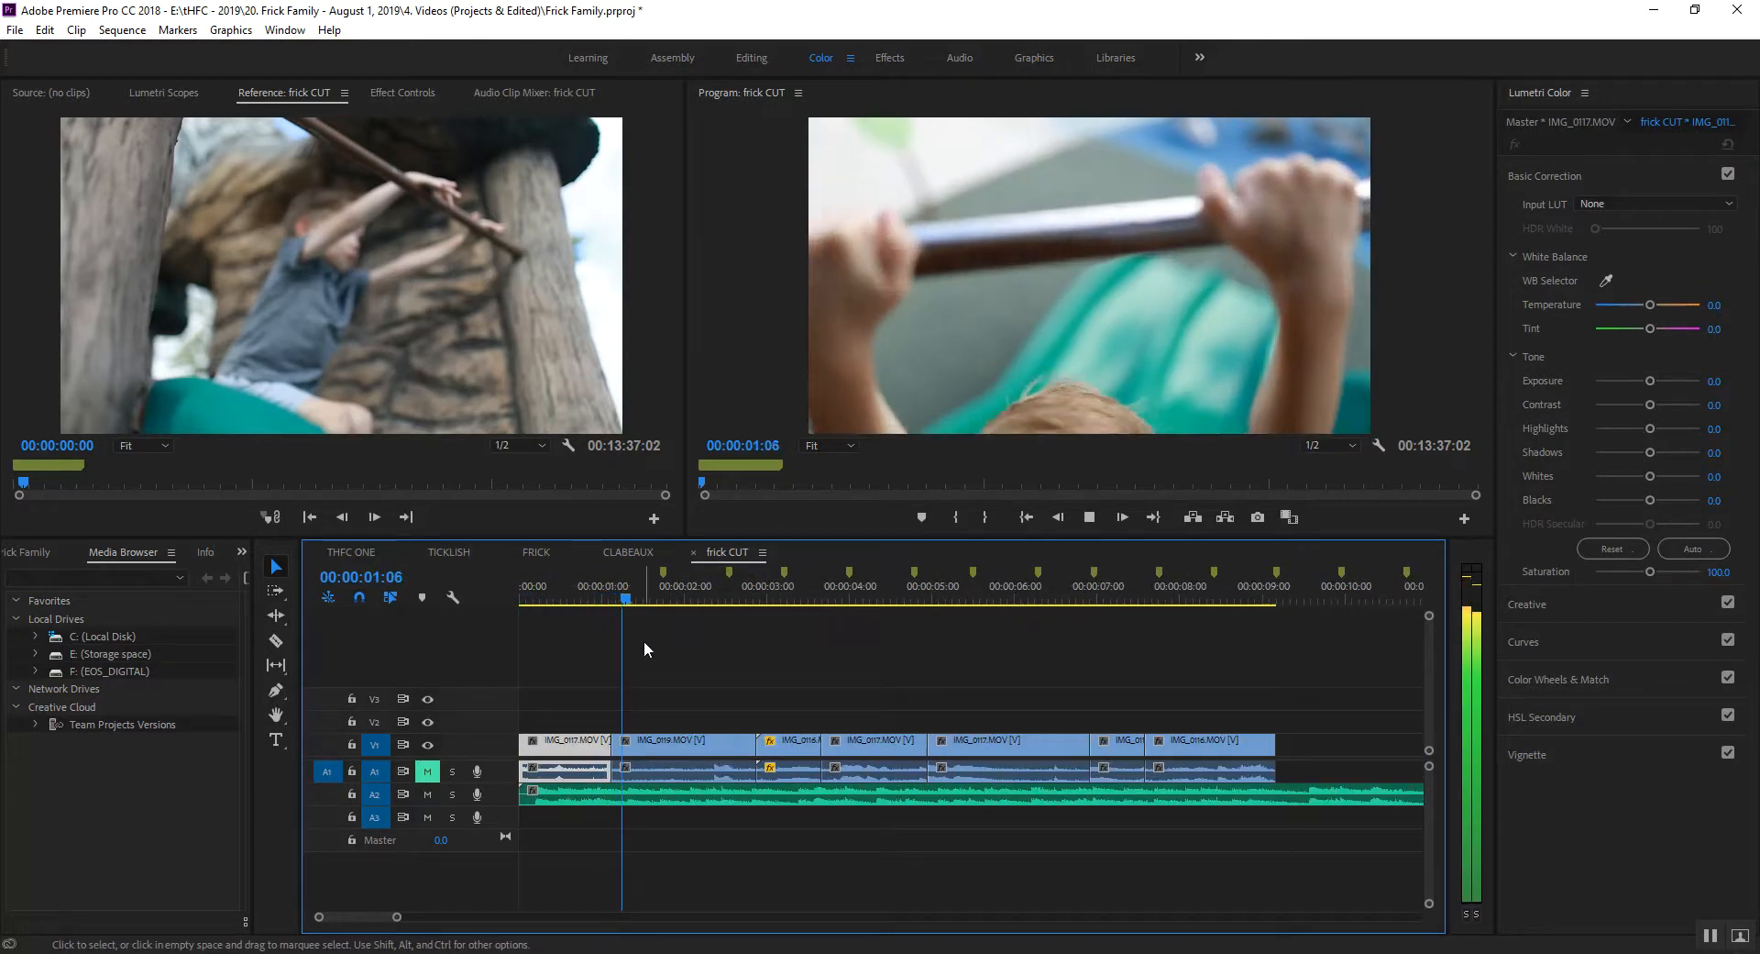
pyautogui.moveTo(715, 749); pyautogui.dragTo(814, 749)
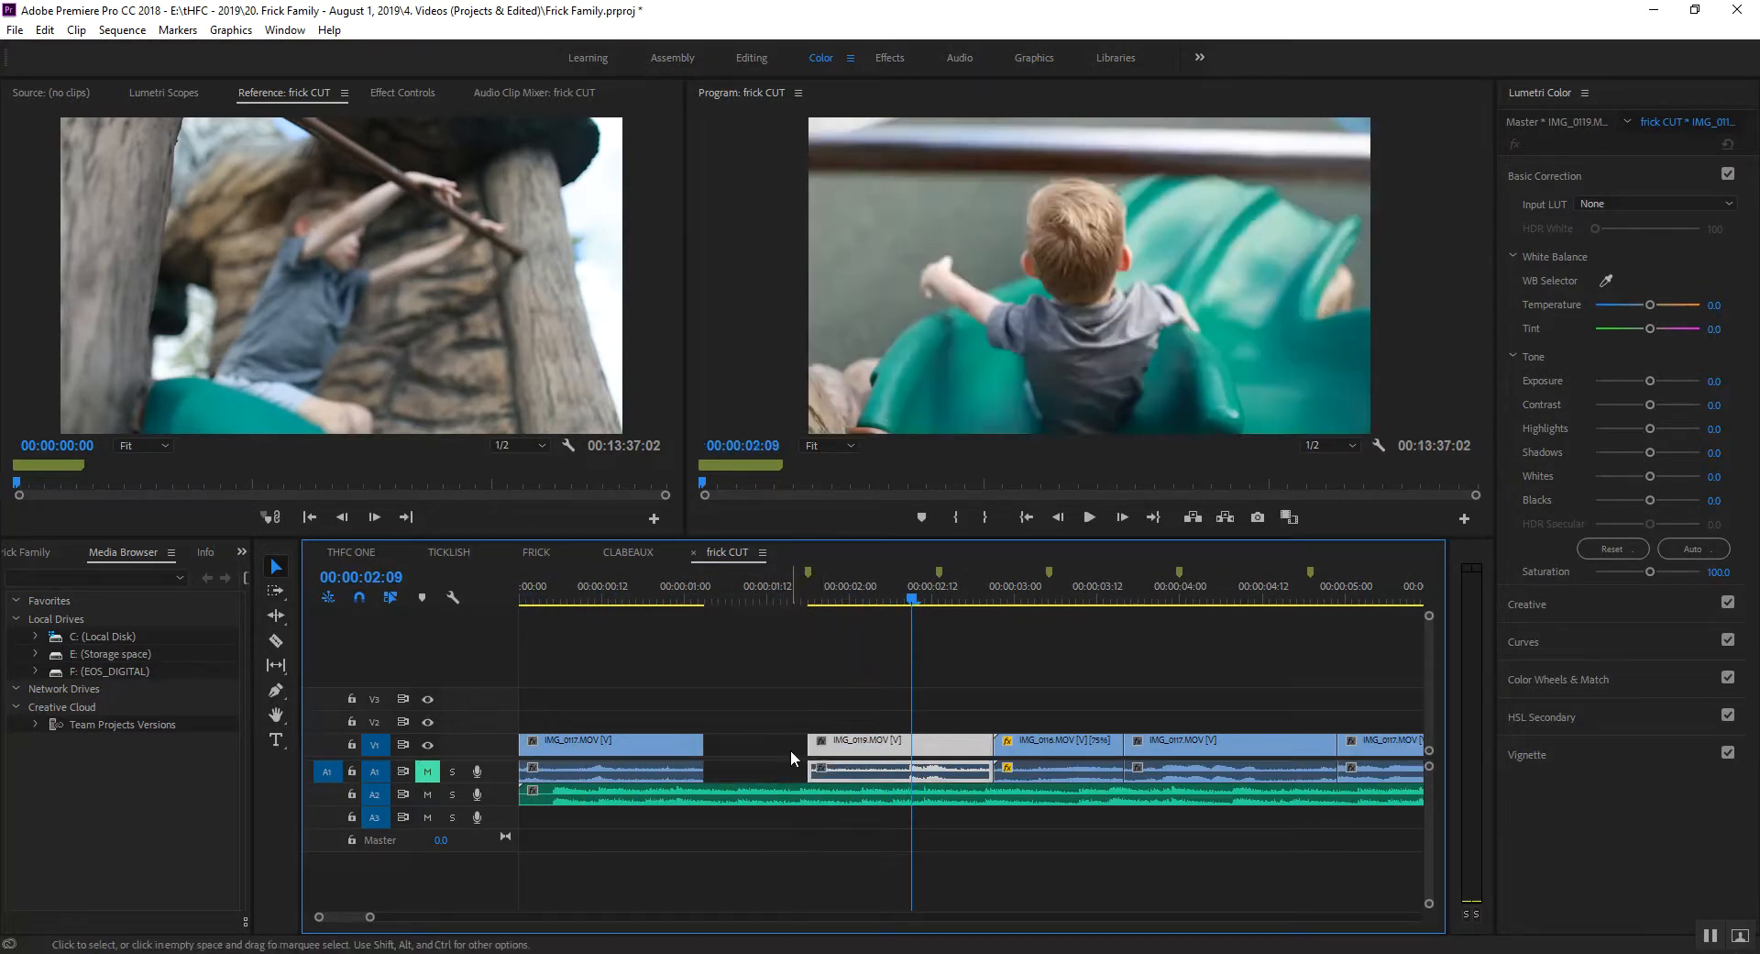
pyautogui.click(568, 601)
pyautogui.press('space')
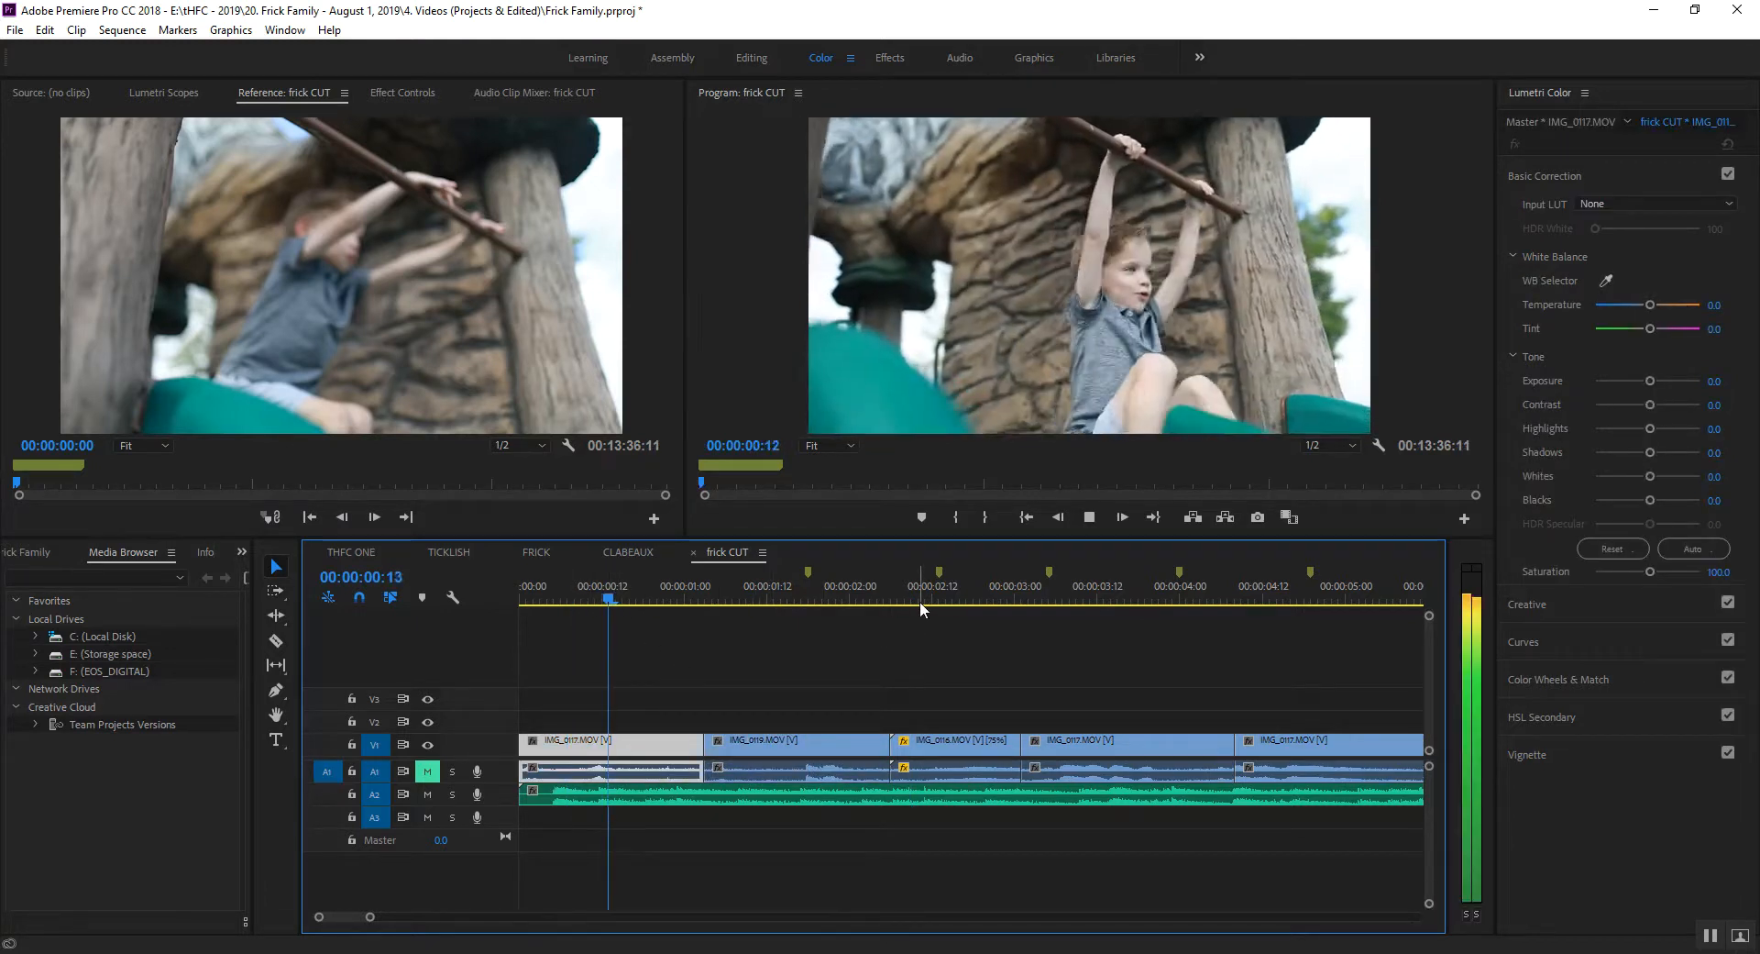
pyautogui.press('space')
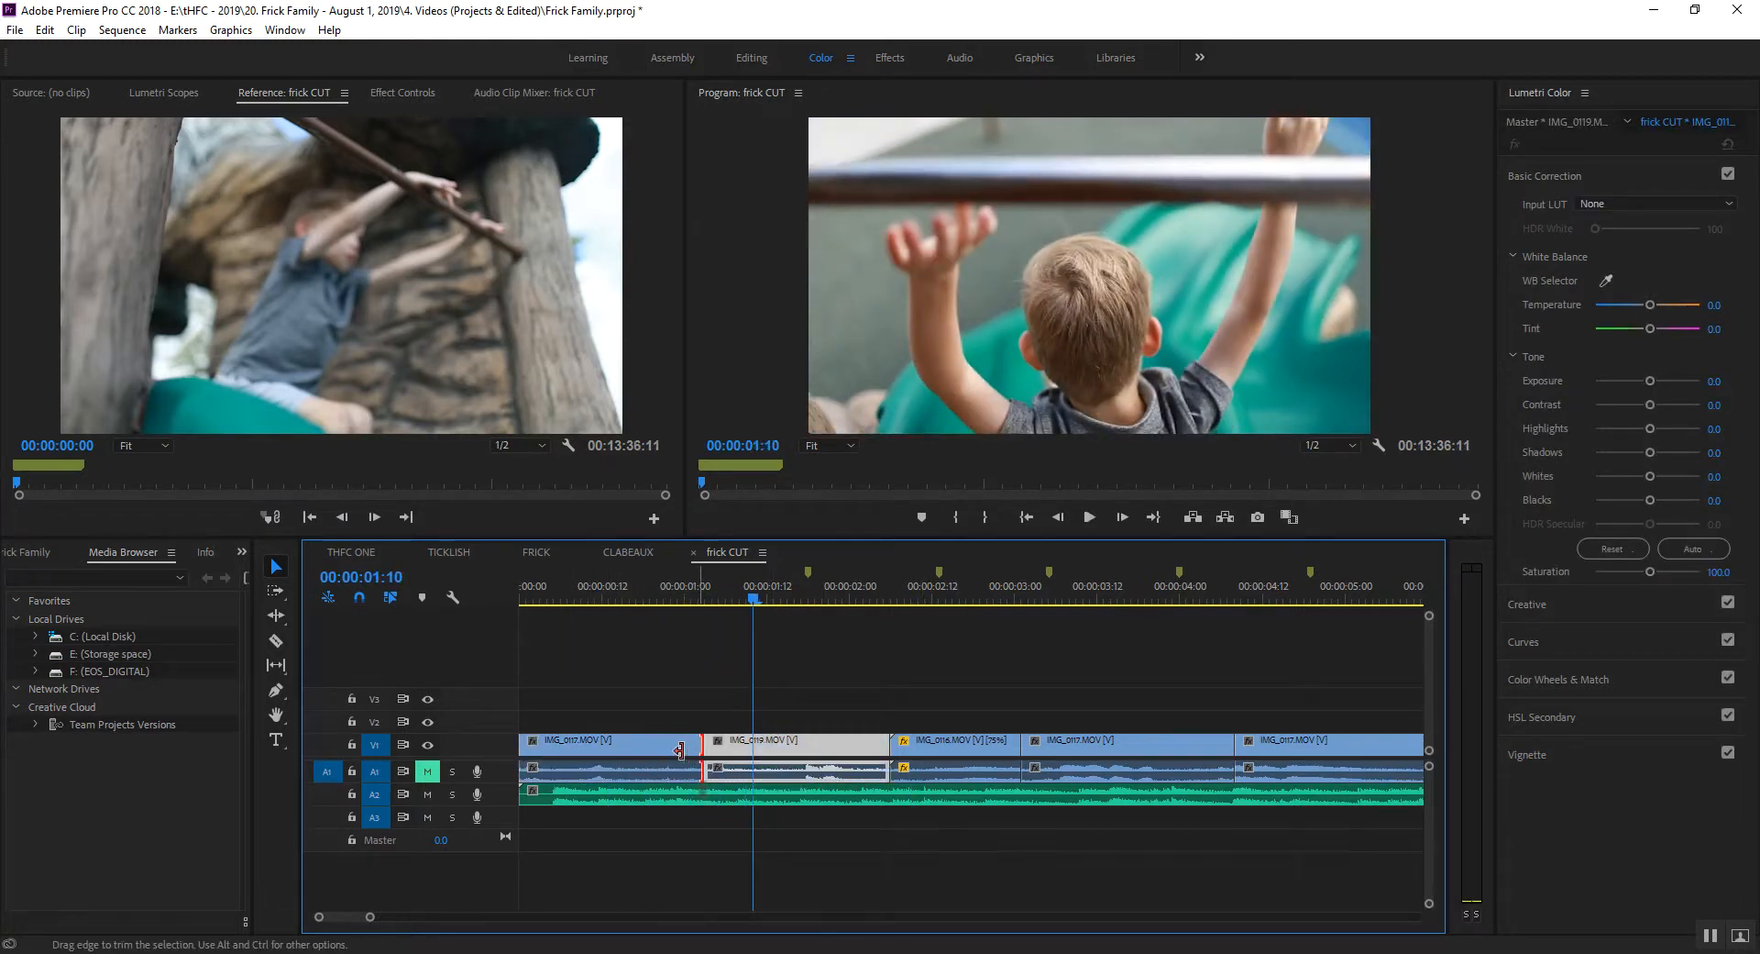
# Try shortening the end of the opening bar clip with the following clips pulled forward, and play the result.
pyautogui.moveTo(679, 750); pyautogui.dragTo(598, 750)
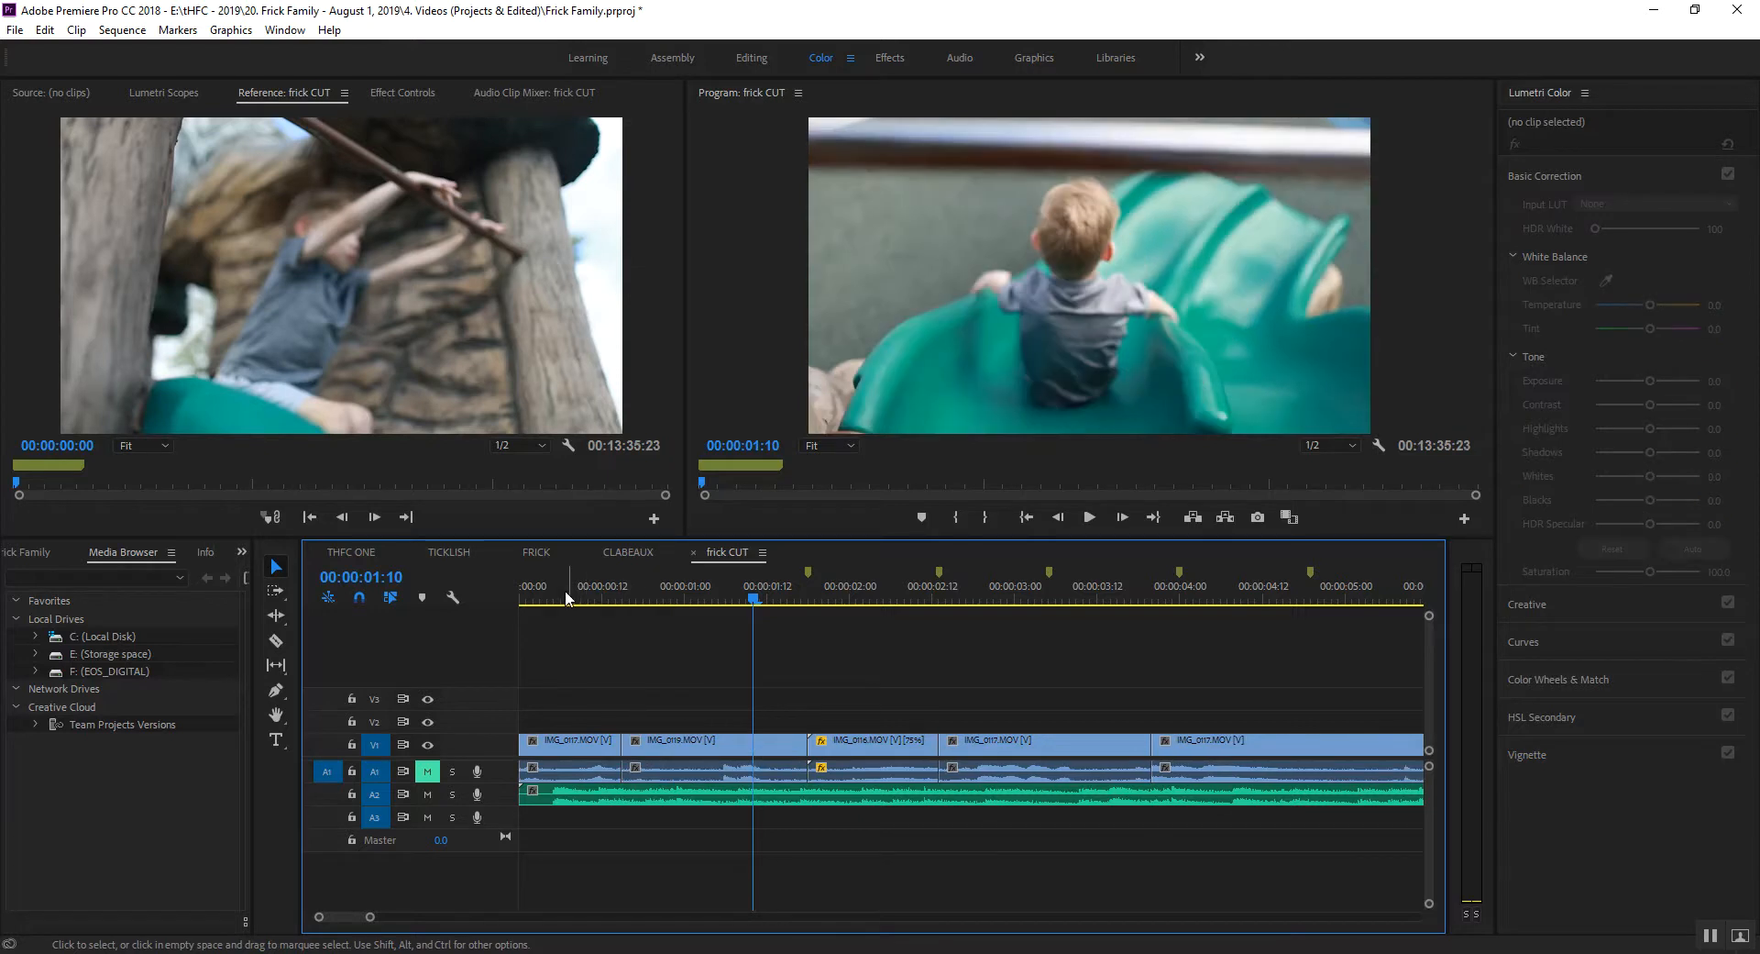
pyautogui.click(567, 598)
pyautogui.press('space')
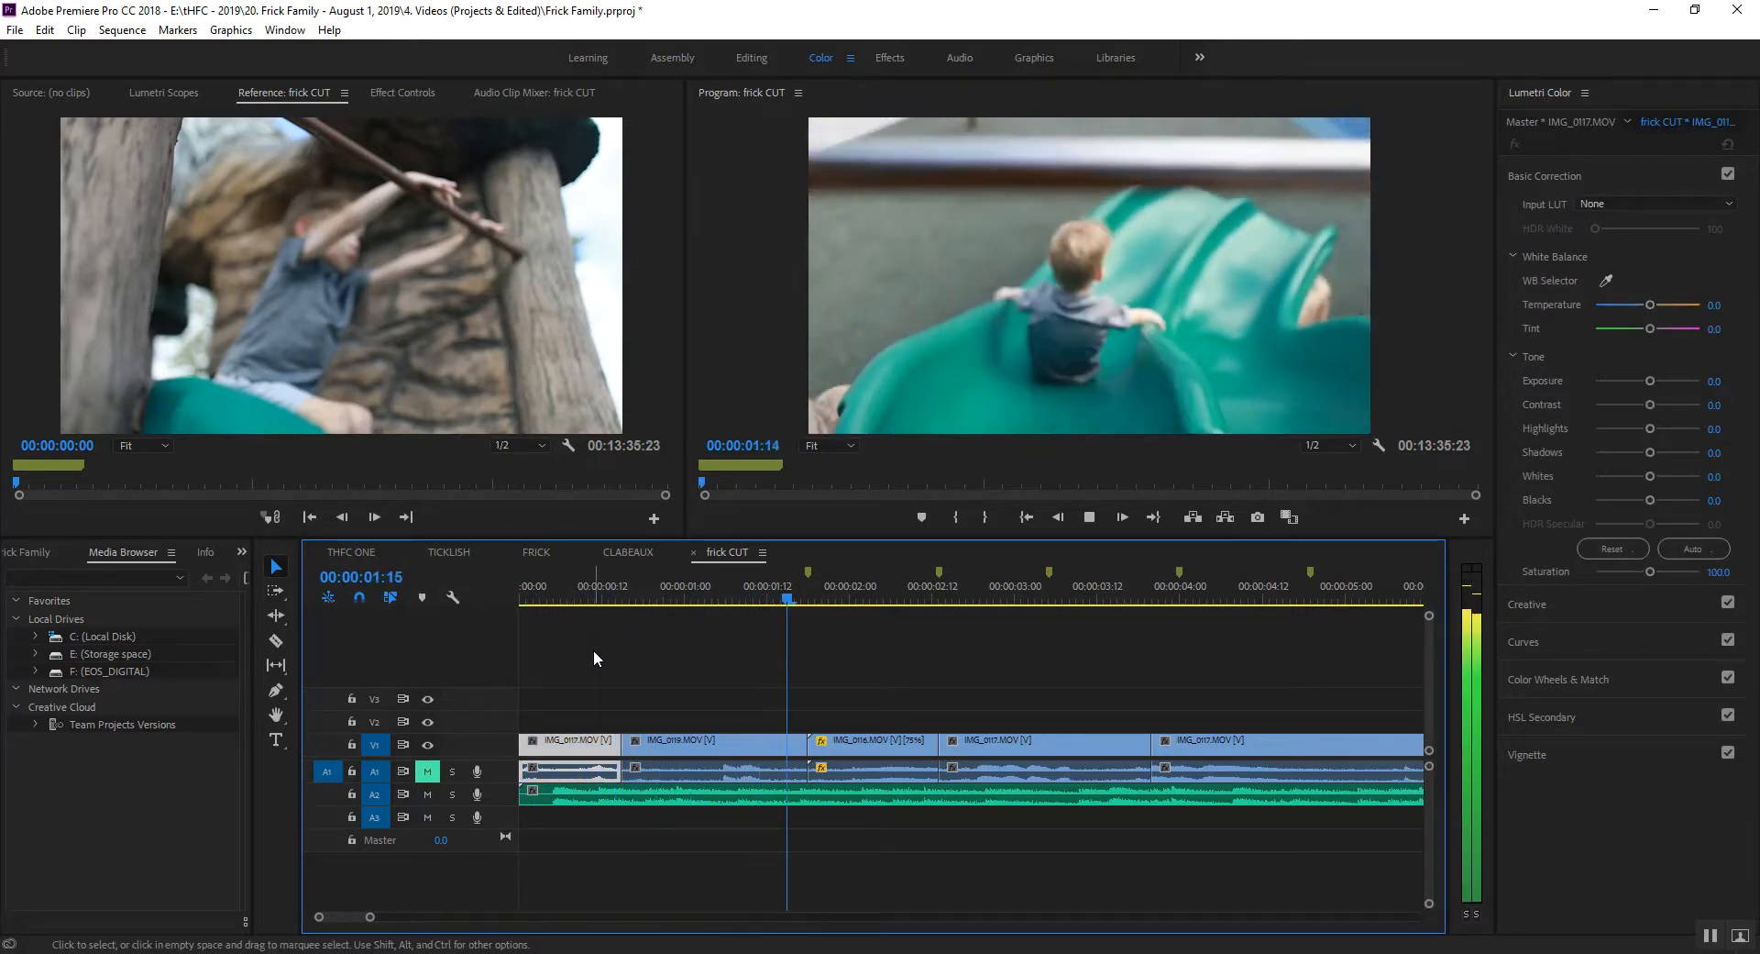
pyautogui.press('space')
# Try different end points for the opening bar clip before the overhead slide clip, and undo the last change.
pyautogui.moveTo(633, 735)
pyautogui.mouseDown()
pyautogui.moveTo(617, 741)
pyautogui.moveTo(641, 736)
pyautogui.mouseUp()
pyautogui.moveTo(567, 600); pyautogui.dragTo(650, 609)
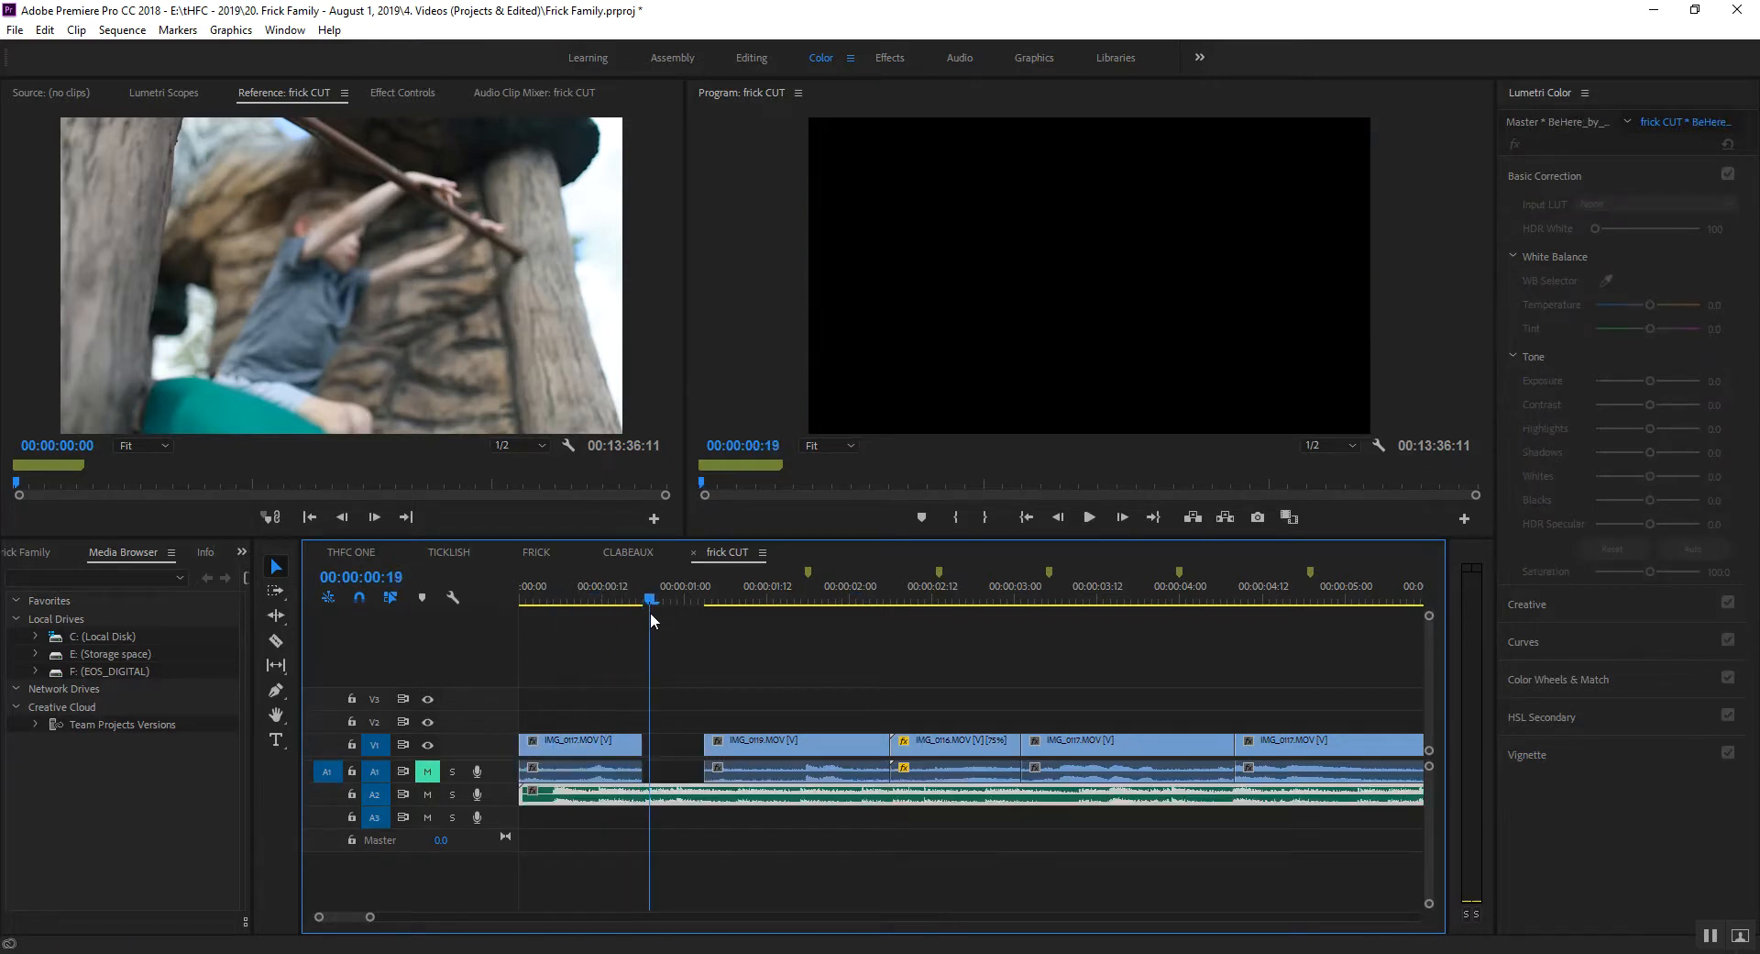
pyautogui.moveTo(631, 747); pyautogui.dragTo(672, 755)
pyautogui.press('space')
pyautogui.press('space')
pyautogui.hotkey('ctrl', 'z')
# Shift the following clips later, then extend the overhead slide clip's start and the opening bar clip's end into the gap.
pyautogui.press('-')
pyautogui.press('=')
pyautogui.press('=')
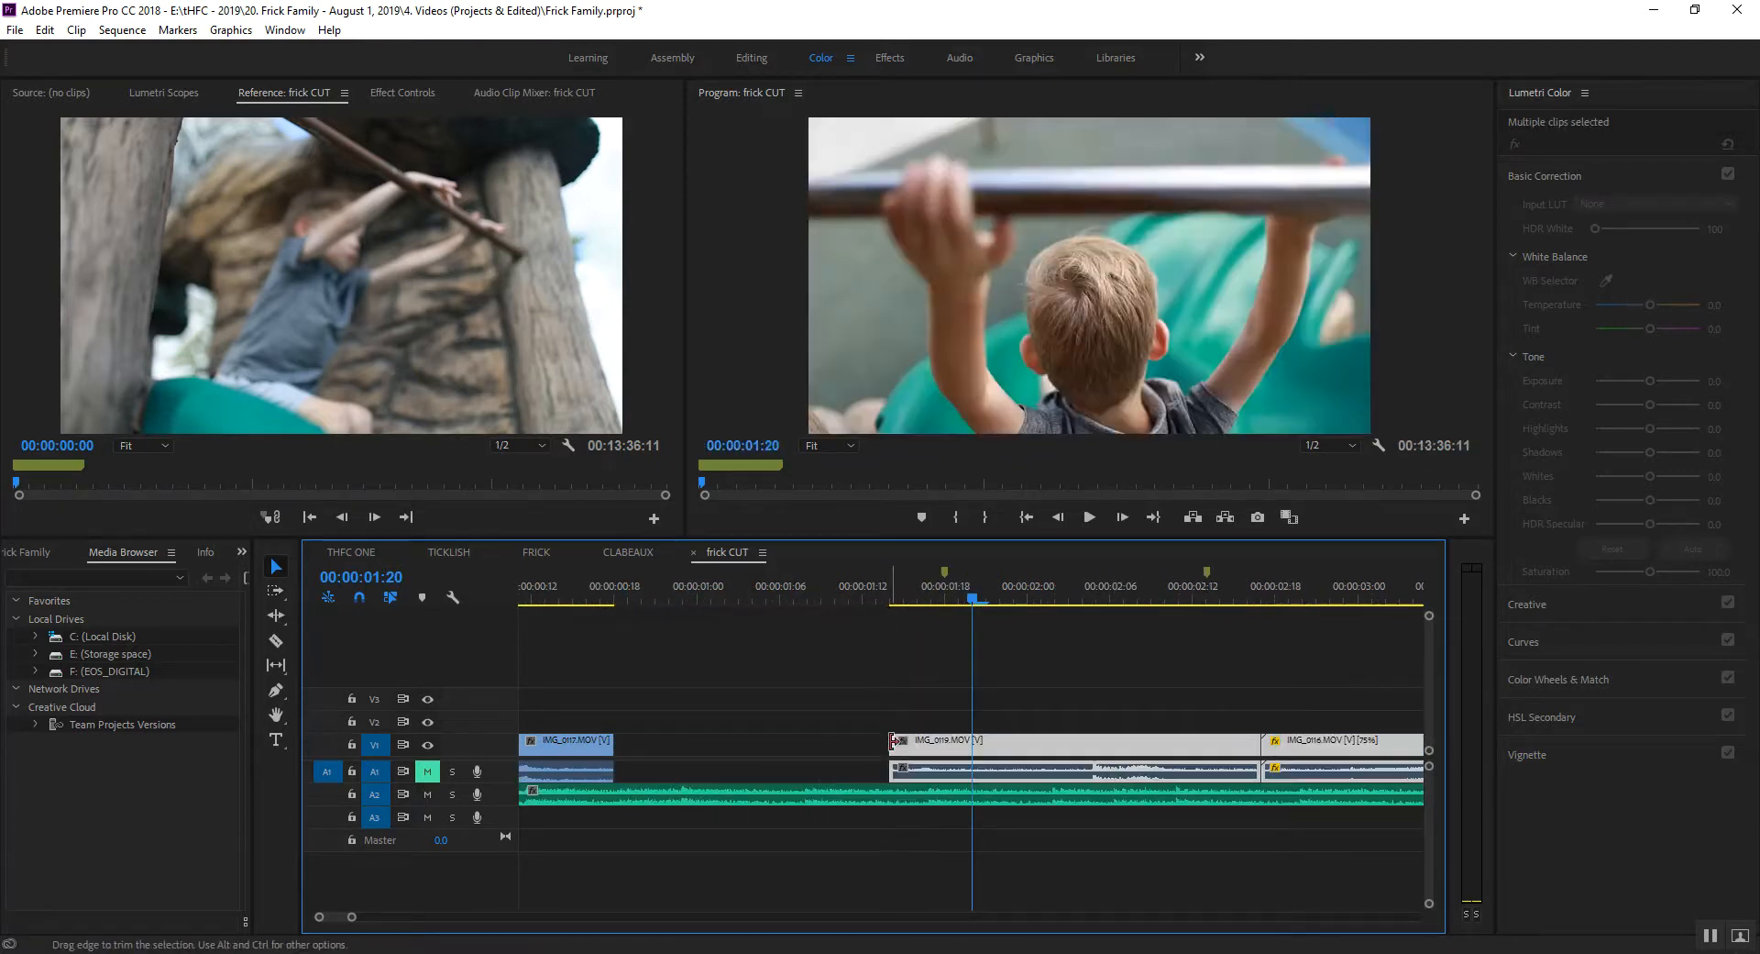
pyautogui.moveTo(893, 741); pyautogui.dragTo(806, 743)
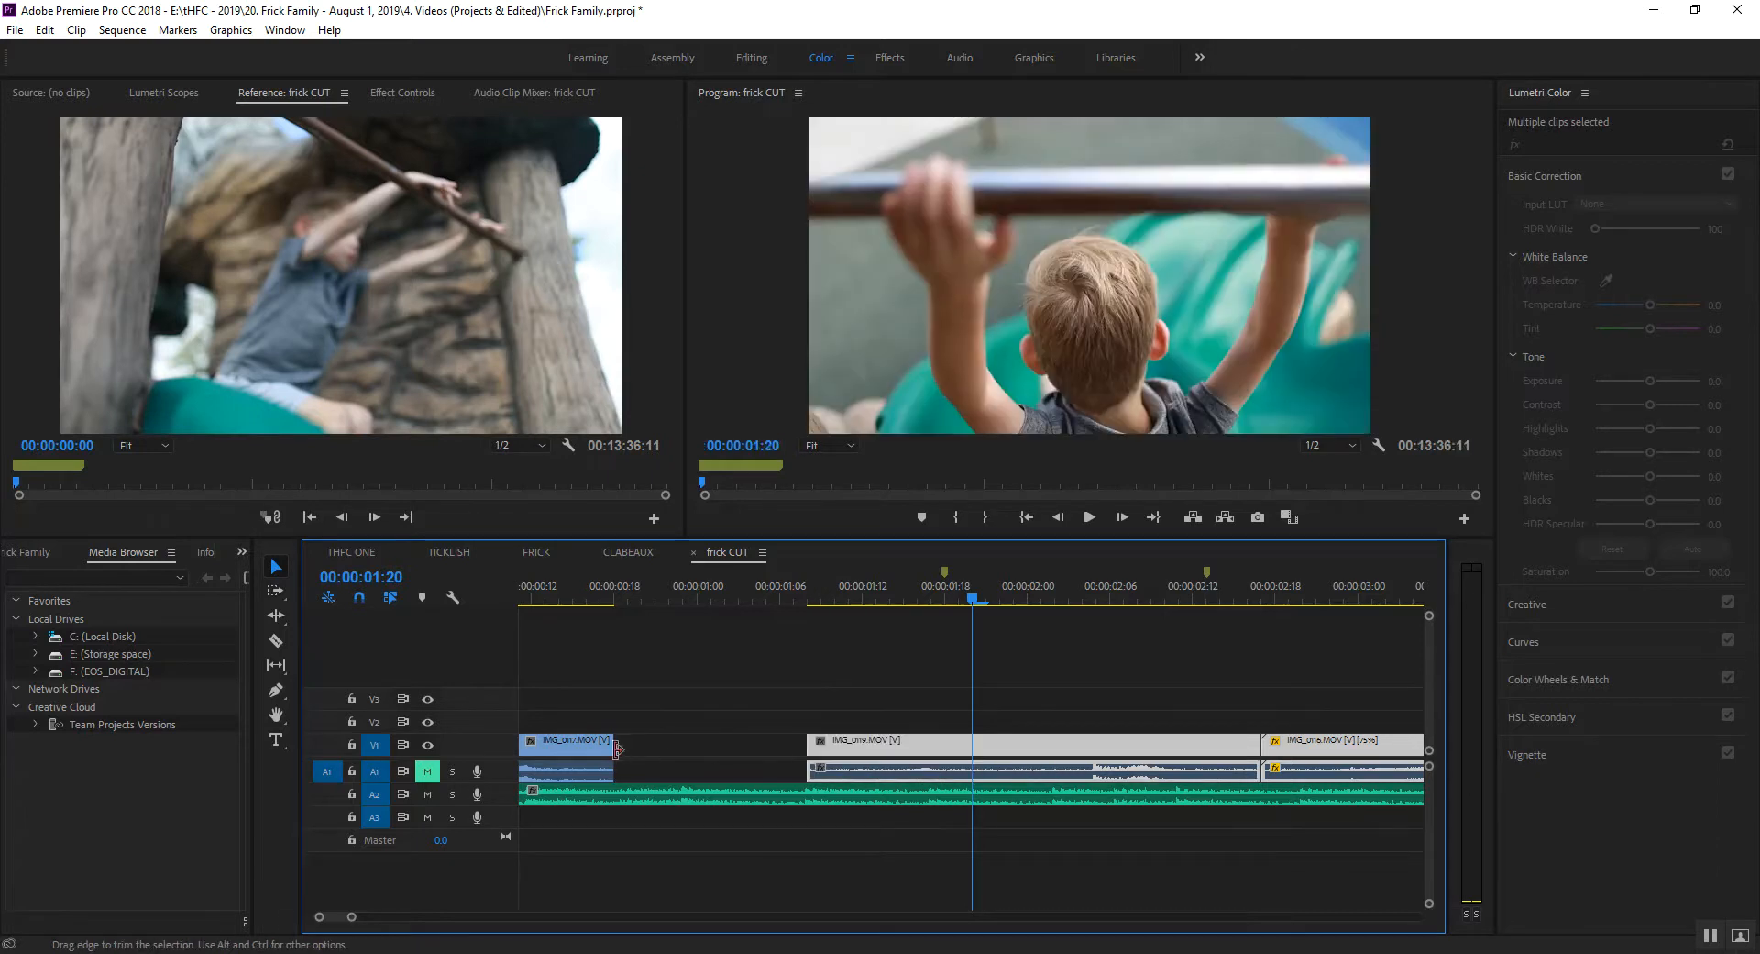
pyautogui.moveTo(617, 748); pyautogui.dragTo(711, 743)
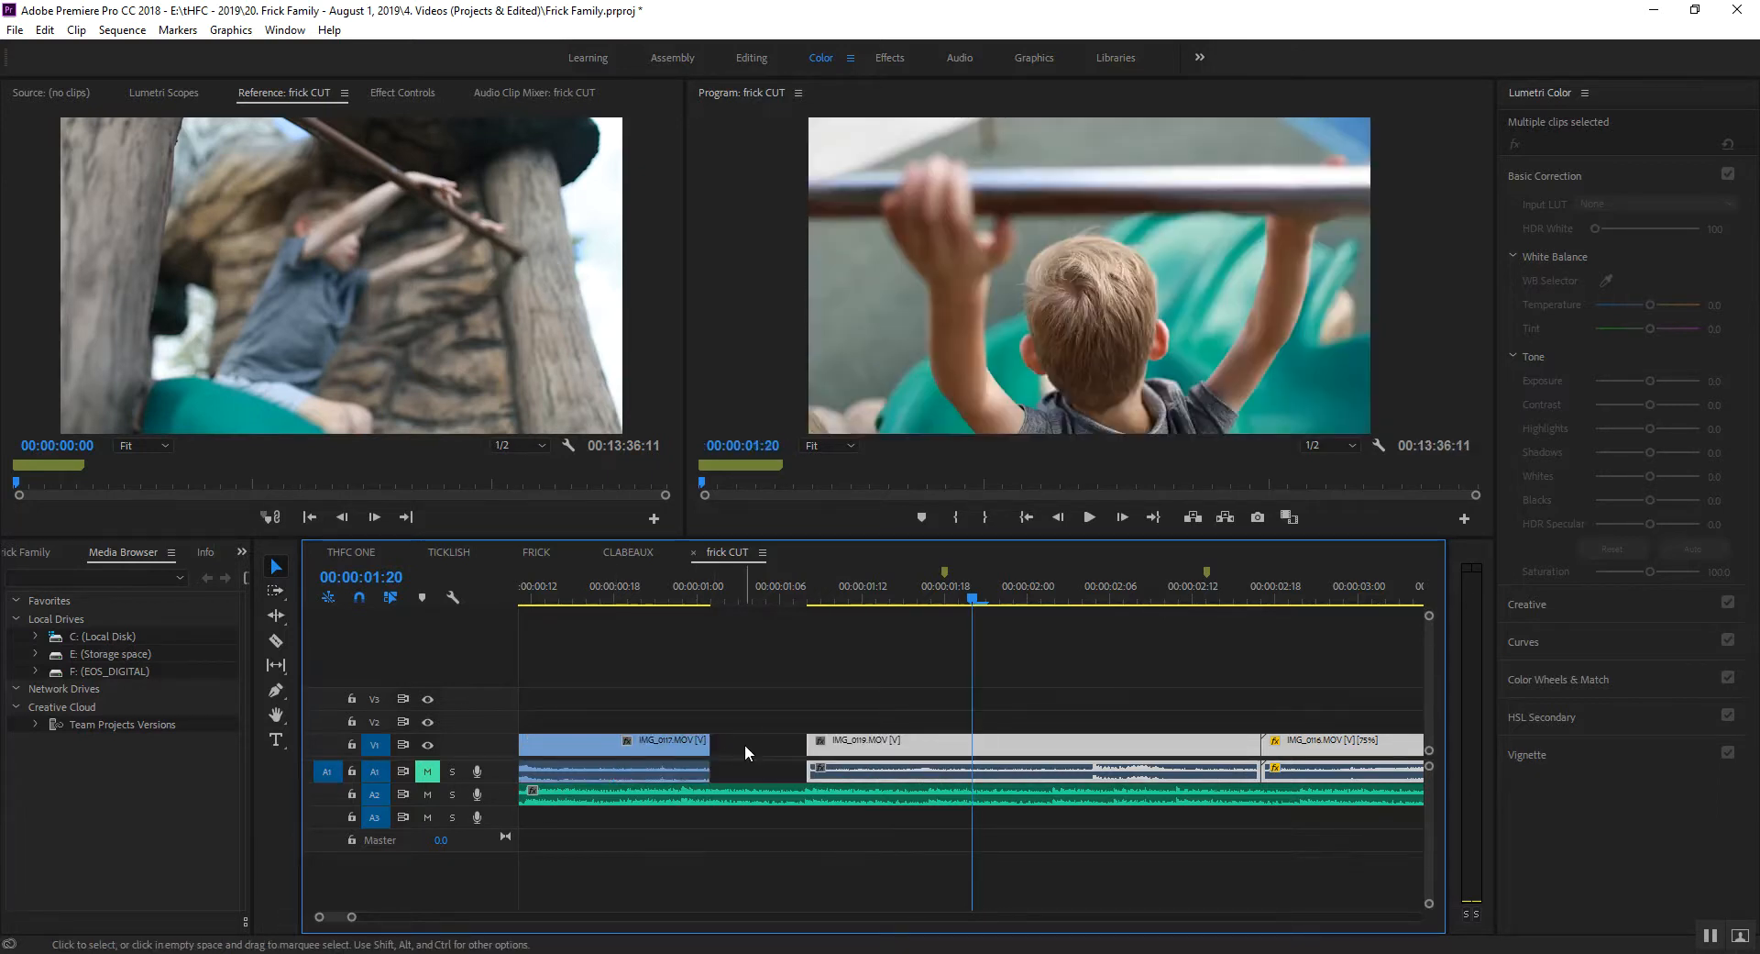
# Close the remaining gap between the opening bar clip and the overhead slide clip, and play the cut.
pyautogui.click(745, 744)
pyautogui.press('Delete')
pyautogui.click(569, 583)
pyautogui.press('space')
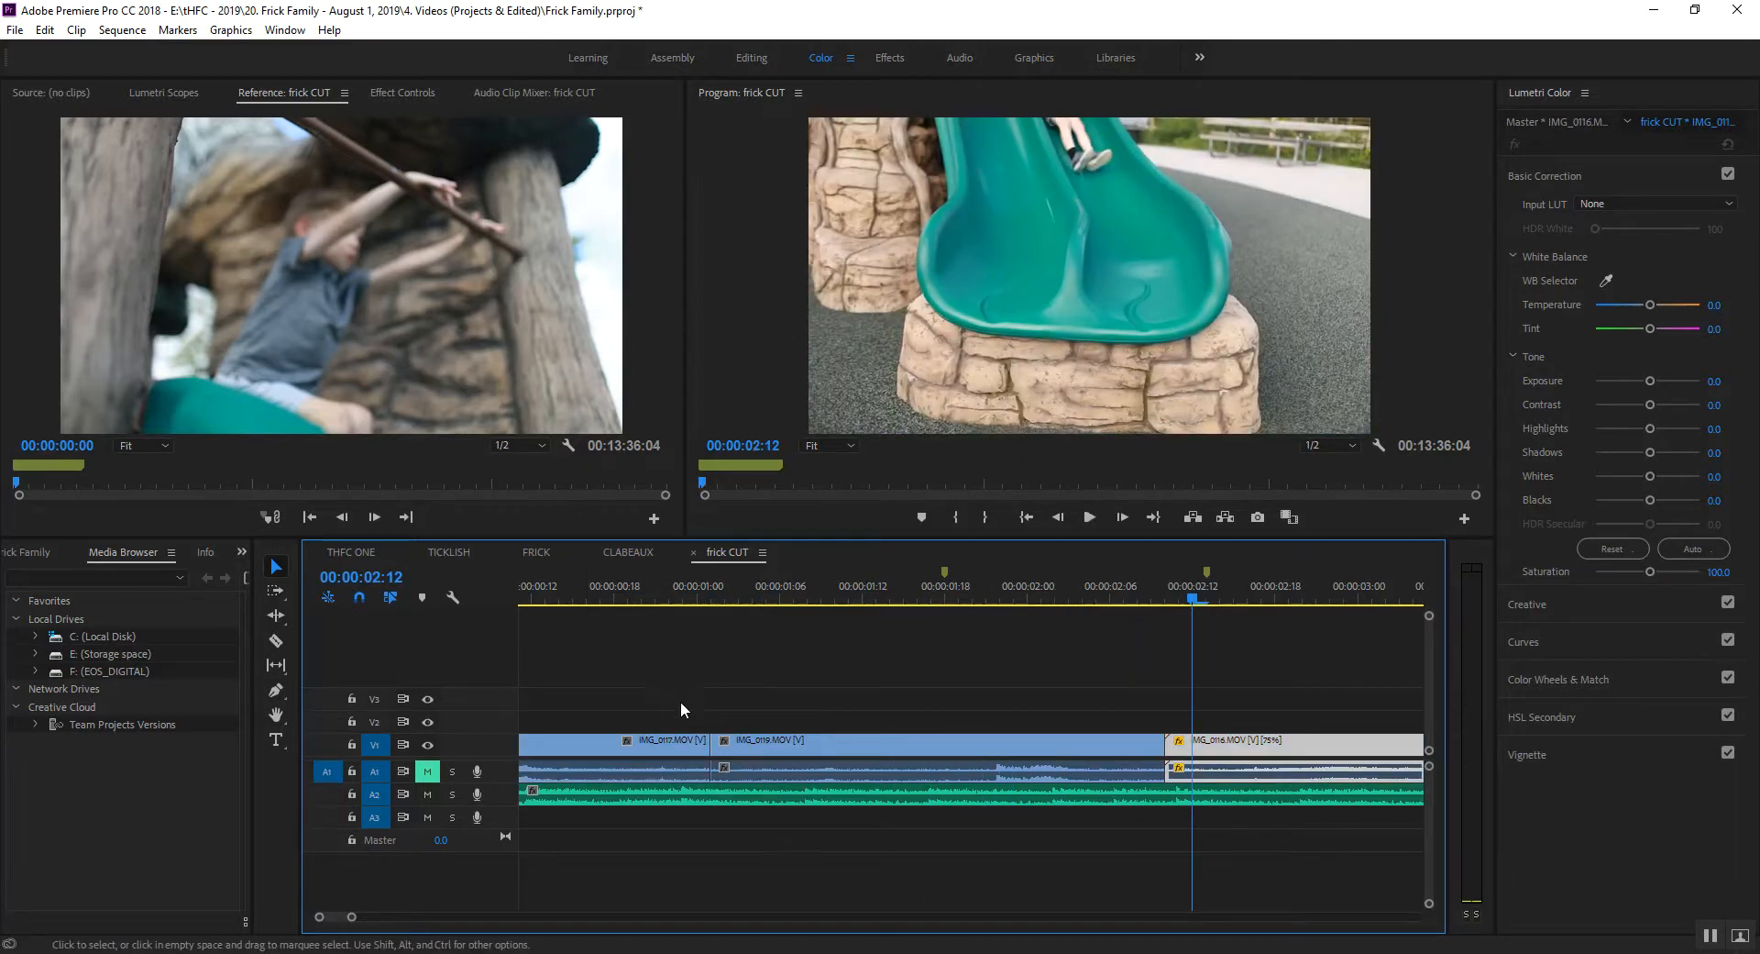
# Undo closing the gap between the opening bar clip and the overhead slide clip, and play the section.
pyautogui.hotkey('ctrl', 'z')
pyautogui.click(672, 598)
pyautogui.press('space')
pyautogui.press('space')
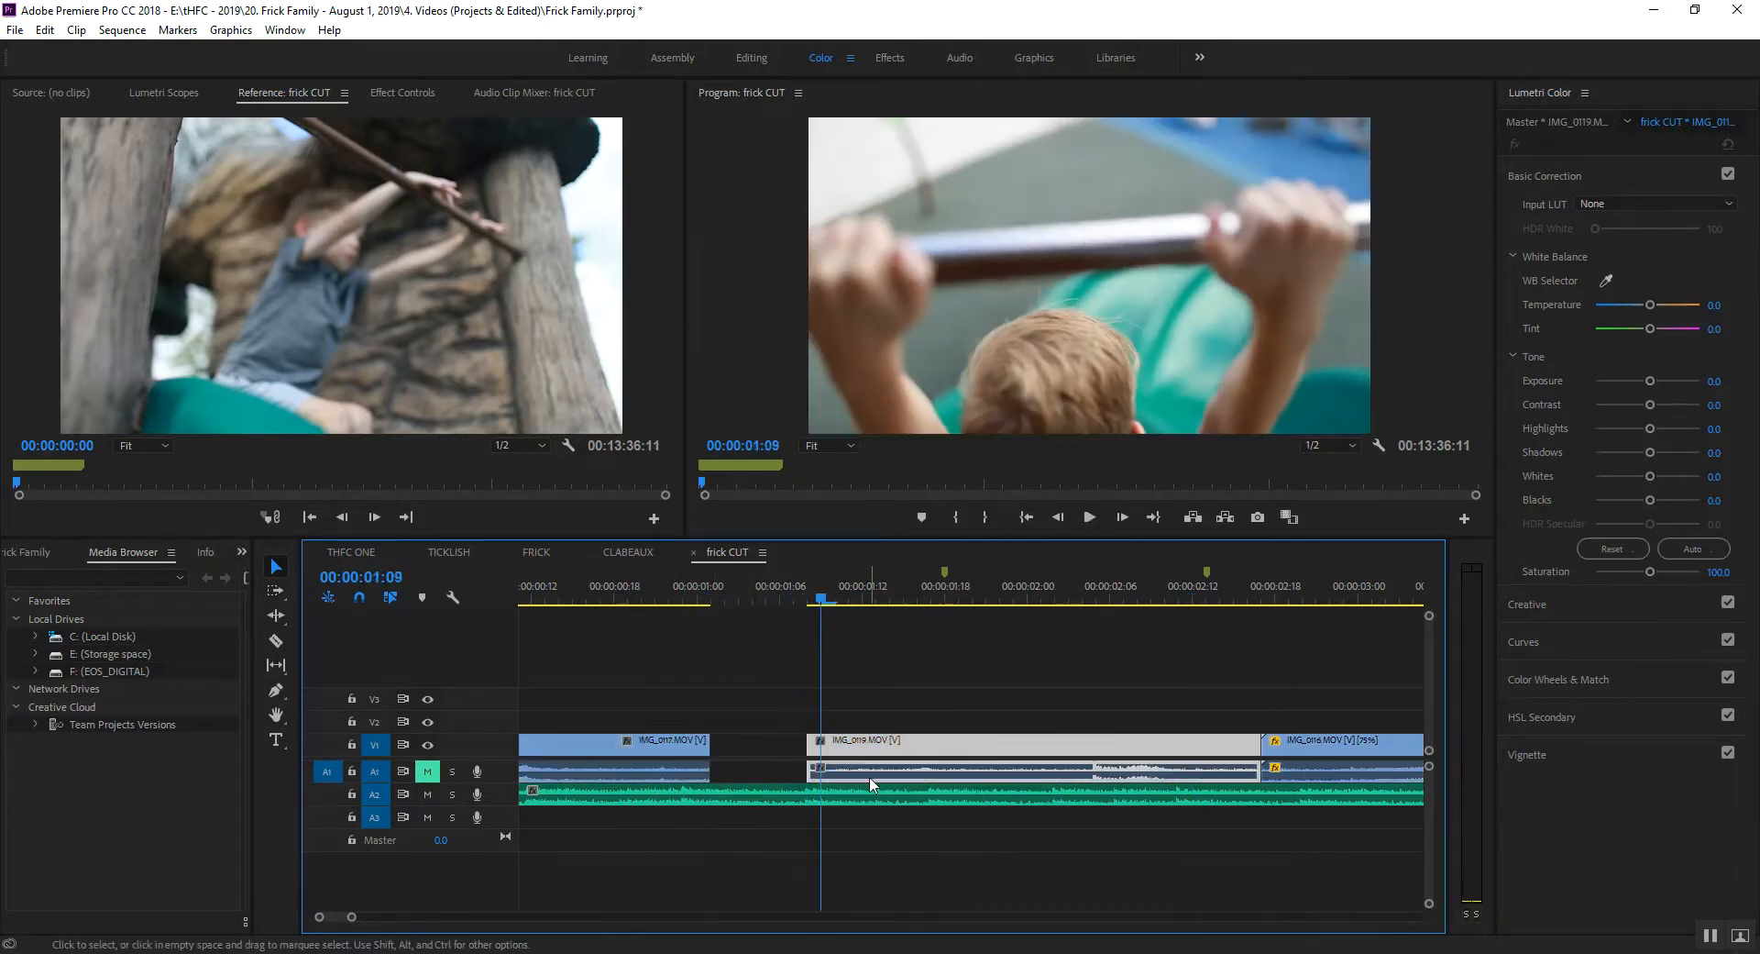
pyautogui.press('space')
# Try overlapping the overhead slide clip above the opening bar clip's end on V2, play it, and undo the move.
pyautogui.moveTo(831, 753); pyautogui.dragTo(703, 722)
pyautogui.click(629, 594)
pyautogui.press('space')
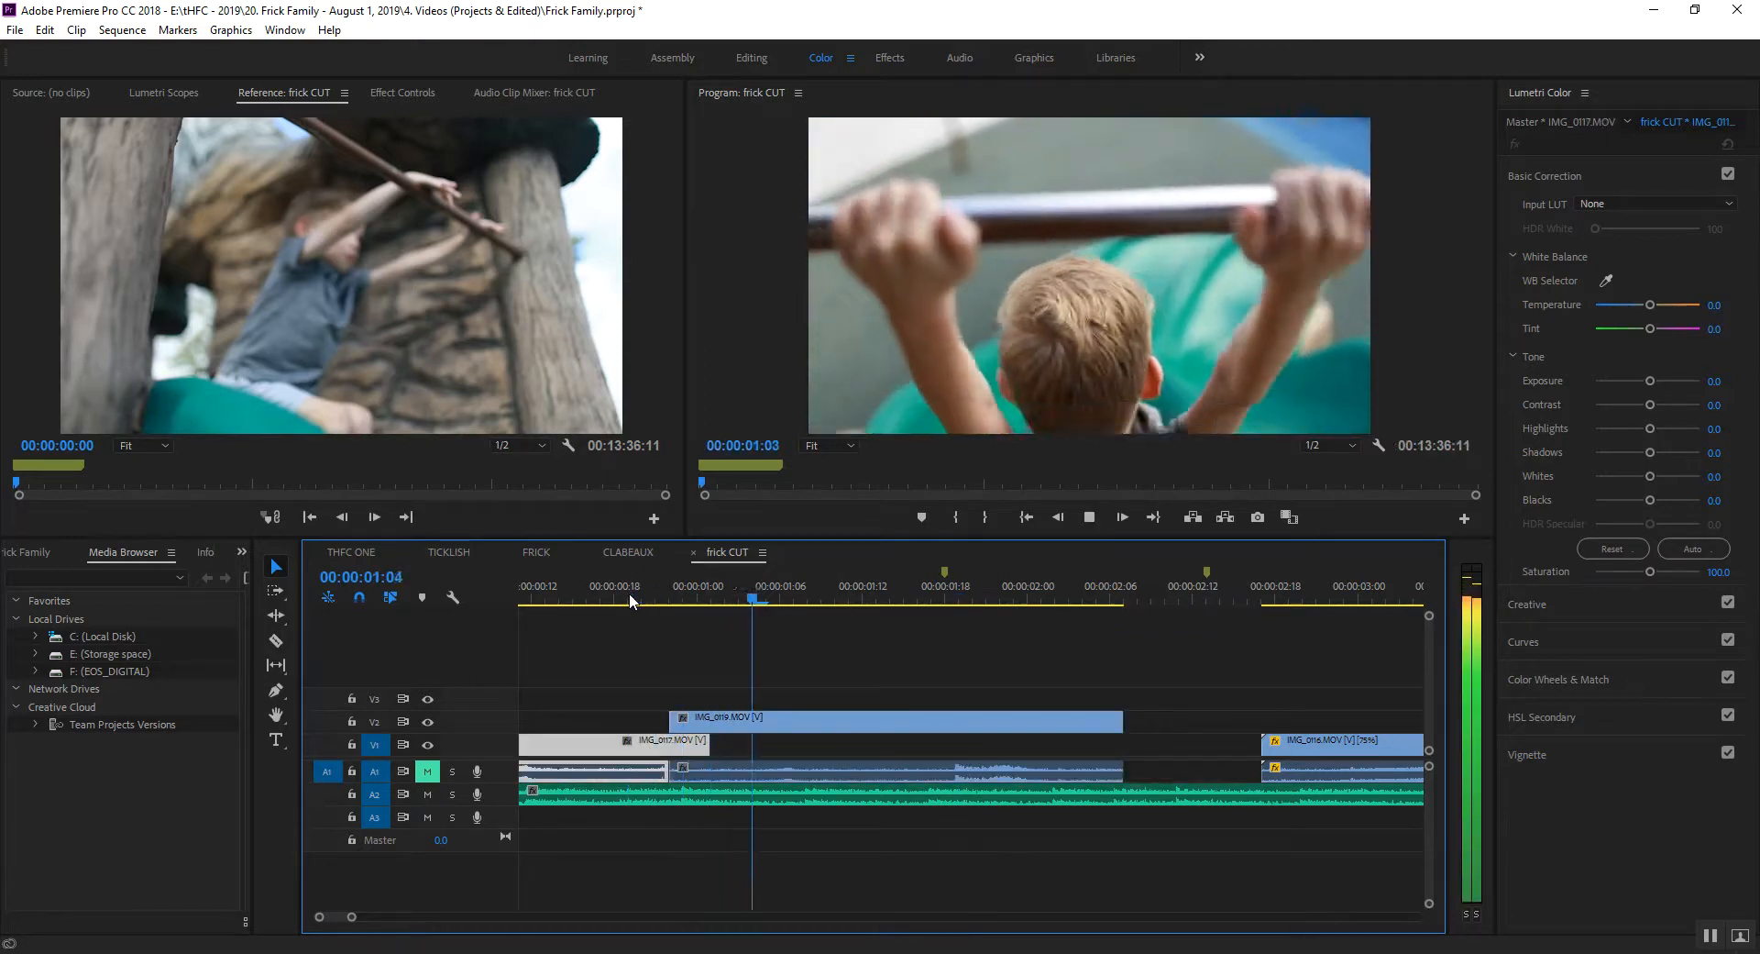
pyautogui.hotkey('ctrl', 'z')
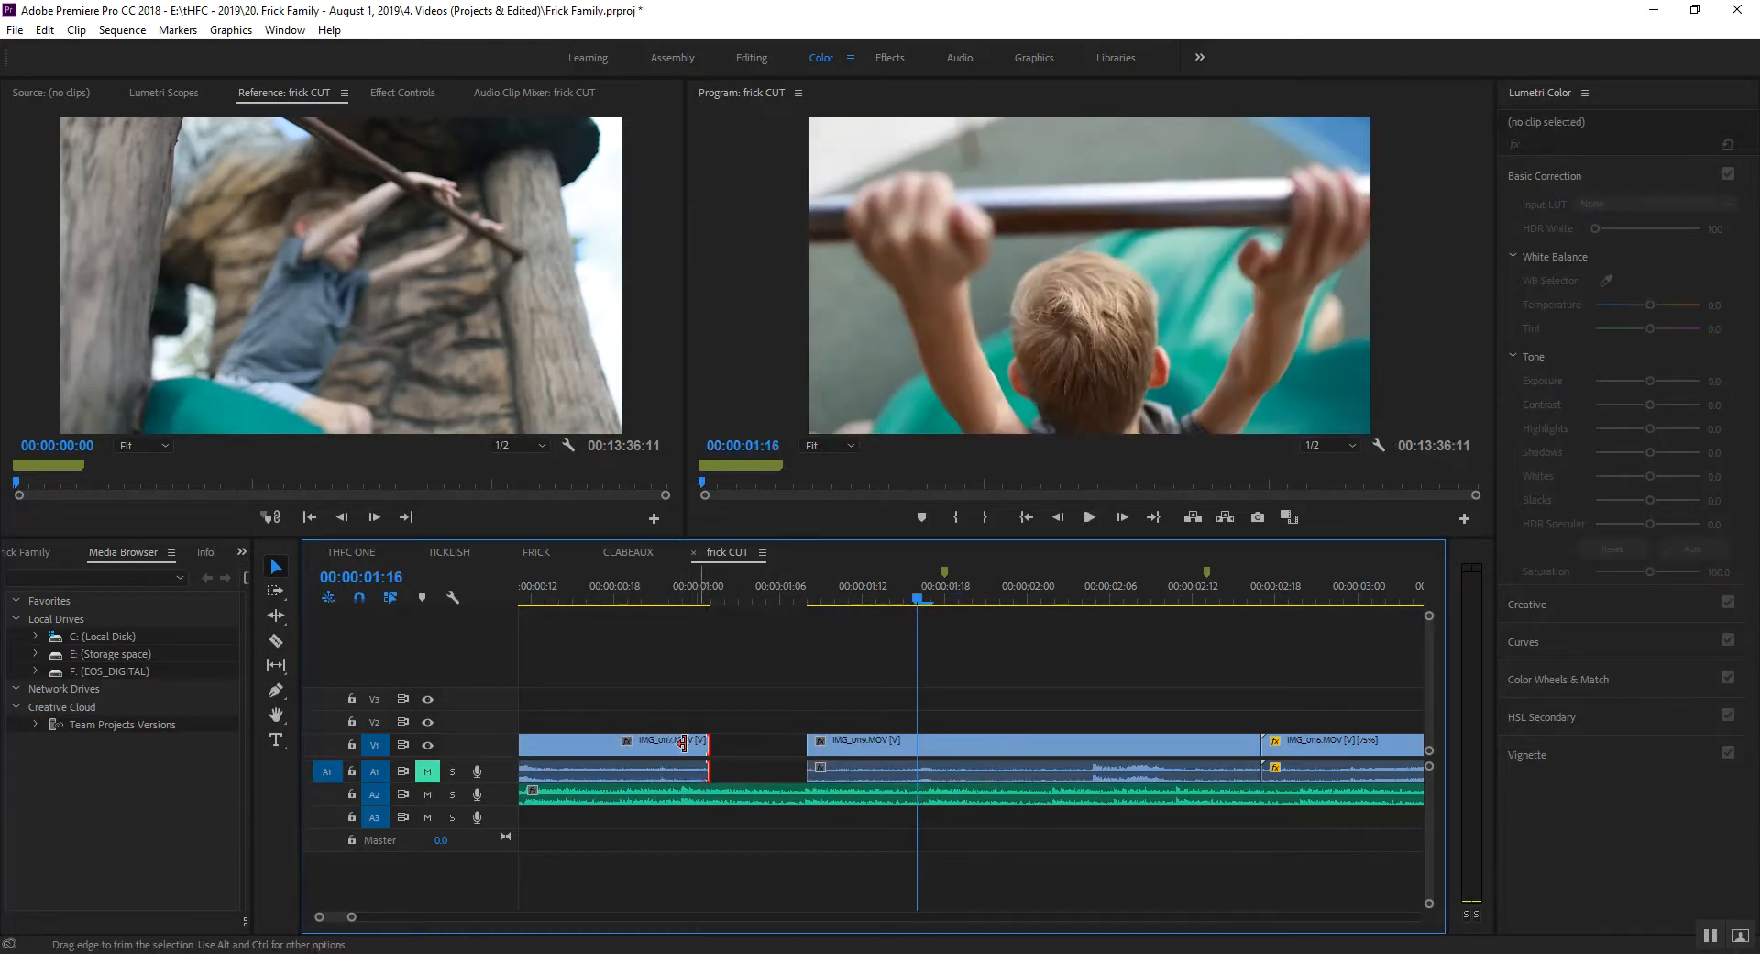
# Trim the opening bar clip's end to about 00:00:00:21, shorten the overhead slide clip's start to meet it, and play the cut.
pyautogui.moveTo(682, 743); pyautogui.dragTo(650, 743)
pyautogui.moveTo(851, 751); pyautogui.dragTo(744, 741)
pyautogui.click(618, 596)
pyautogui.press('space')
pyautogui.moveTo(850, 744); pyautogui.dragTo(766, 745)
pyautogui.click(588, 601)
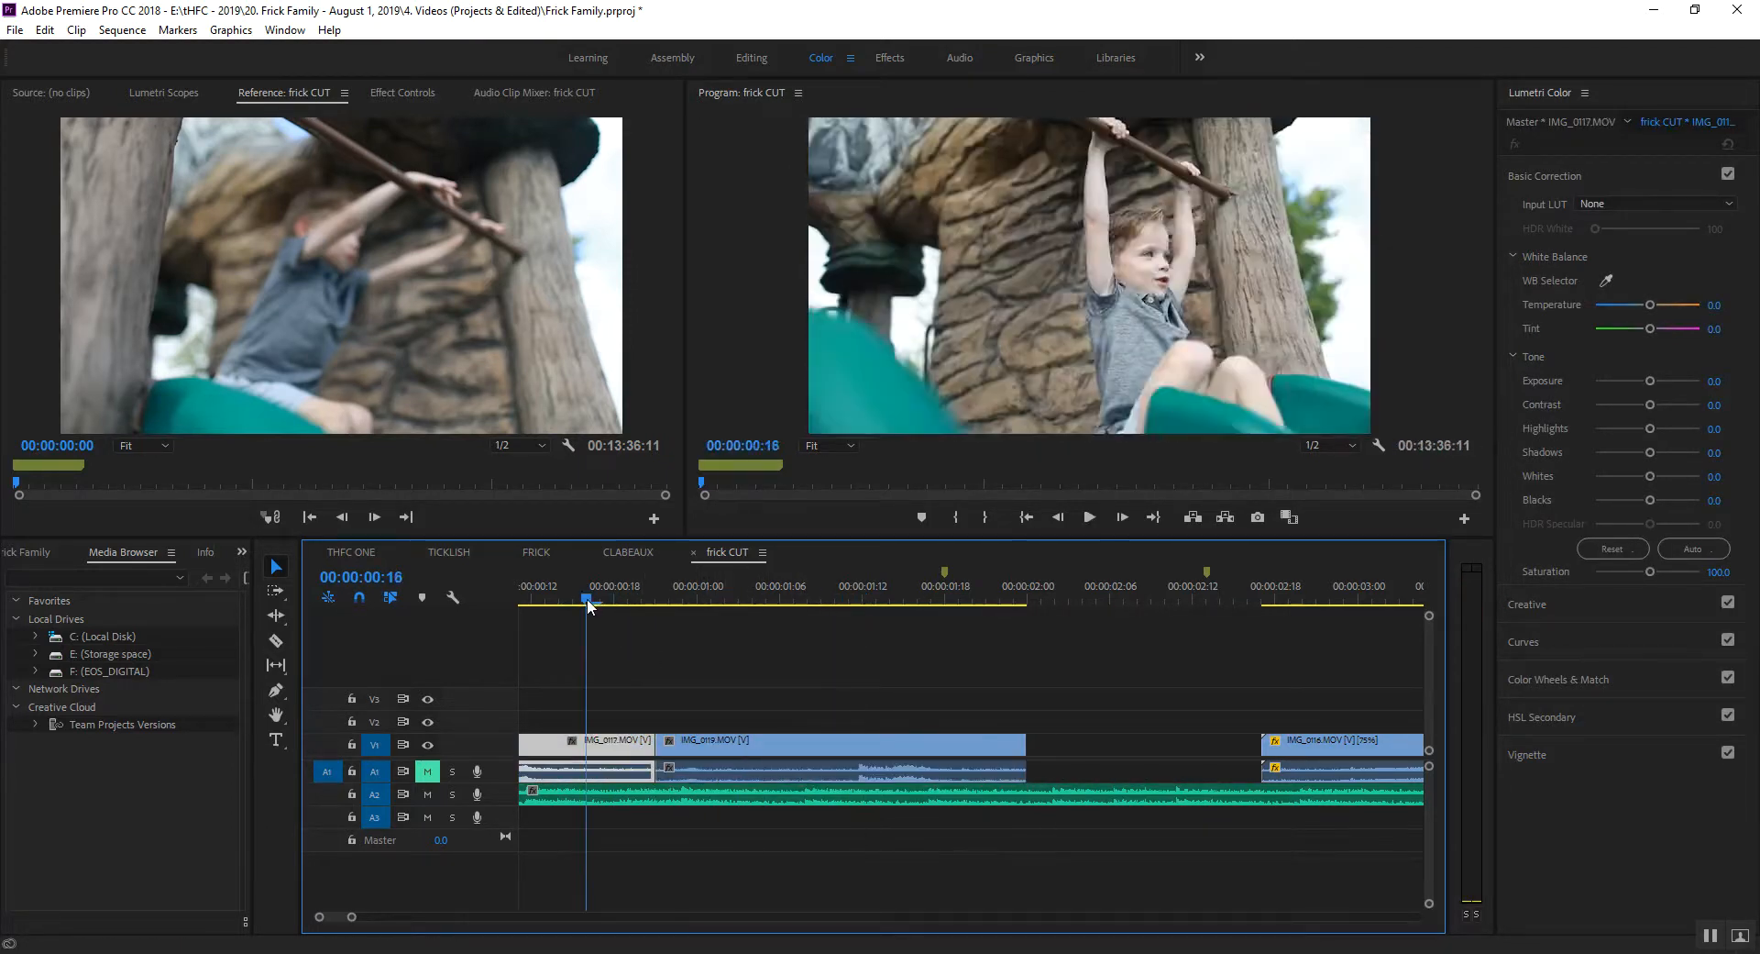
pyautogui.press('space')
# Ripple trim about two more frames off the overhead slide clip's start and play from the sequence start.
pyautogui.click(697, 756)
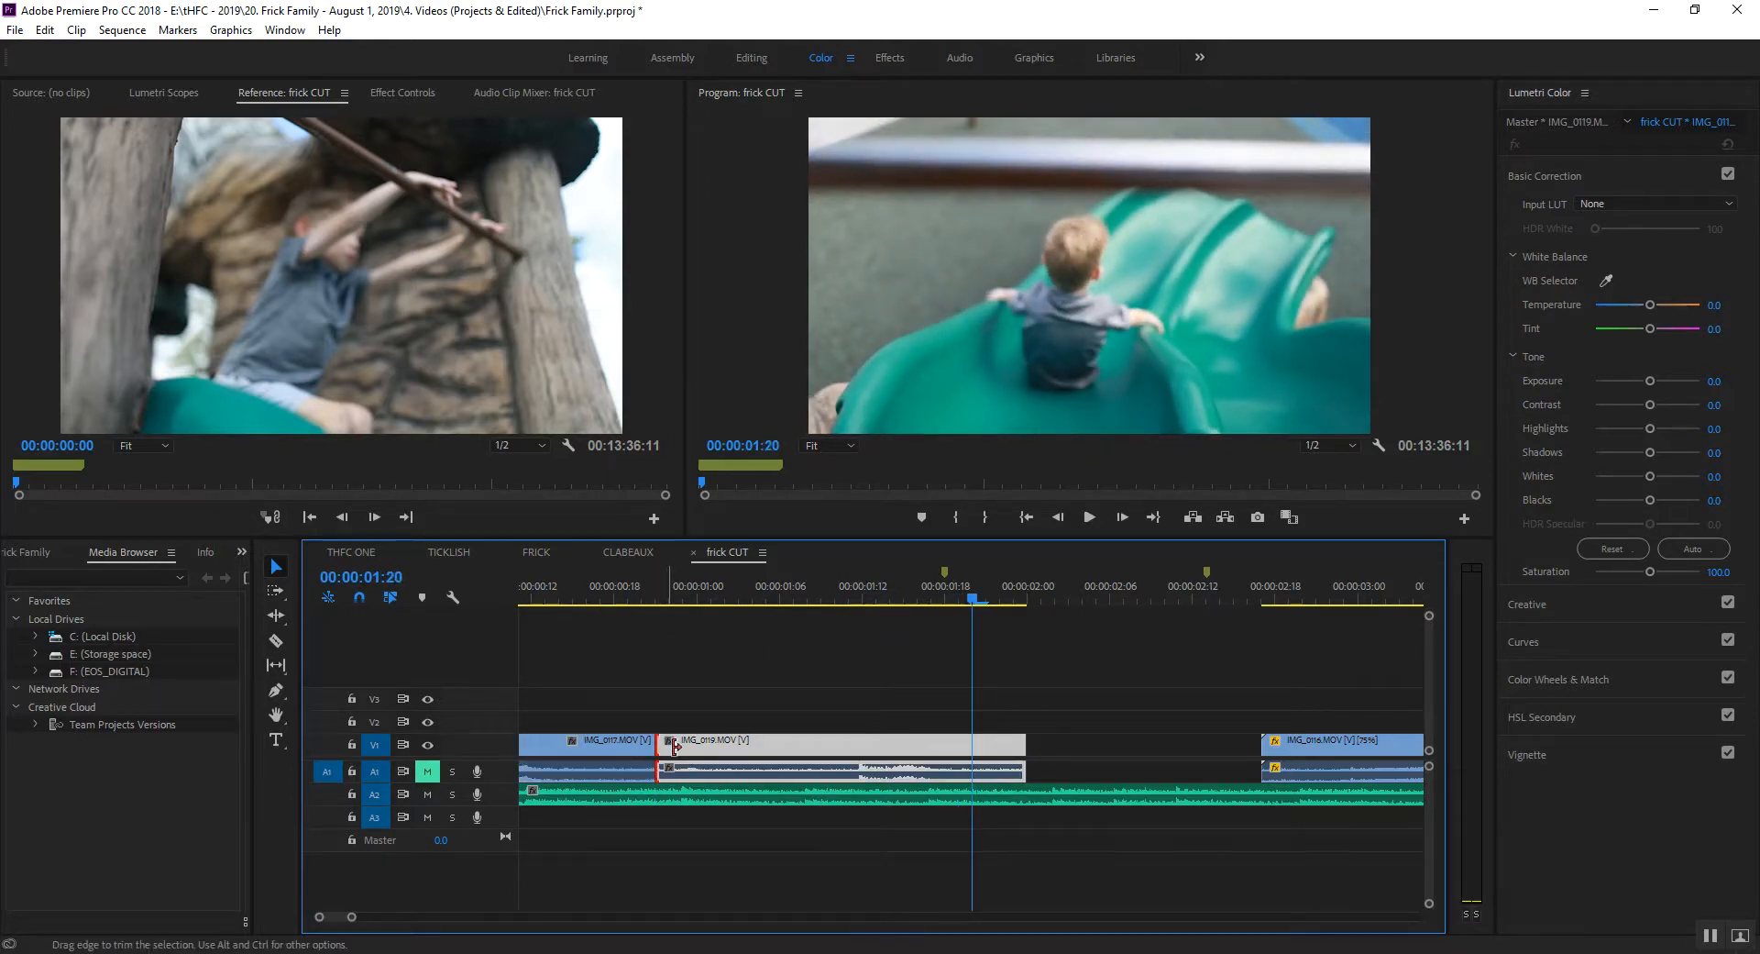
pyautogui.moveTo(676, 748); pyautogui.dragTo(703, 747)
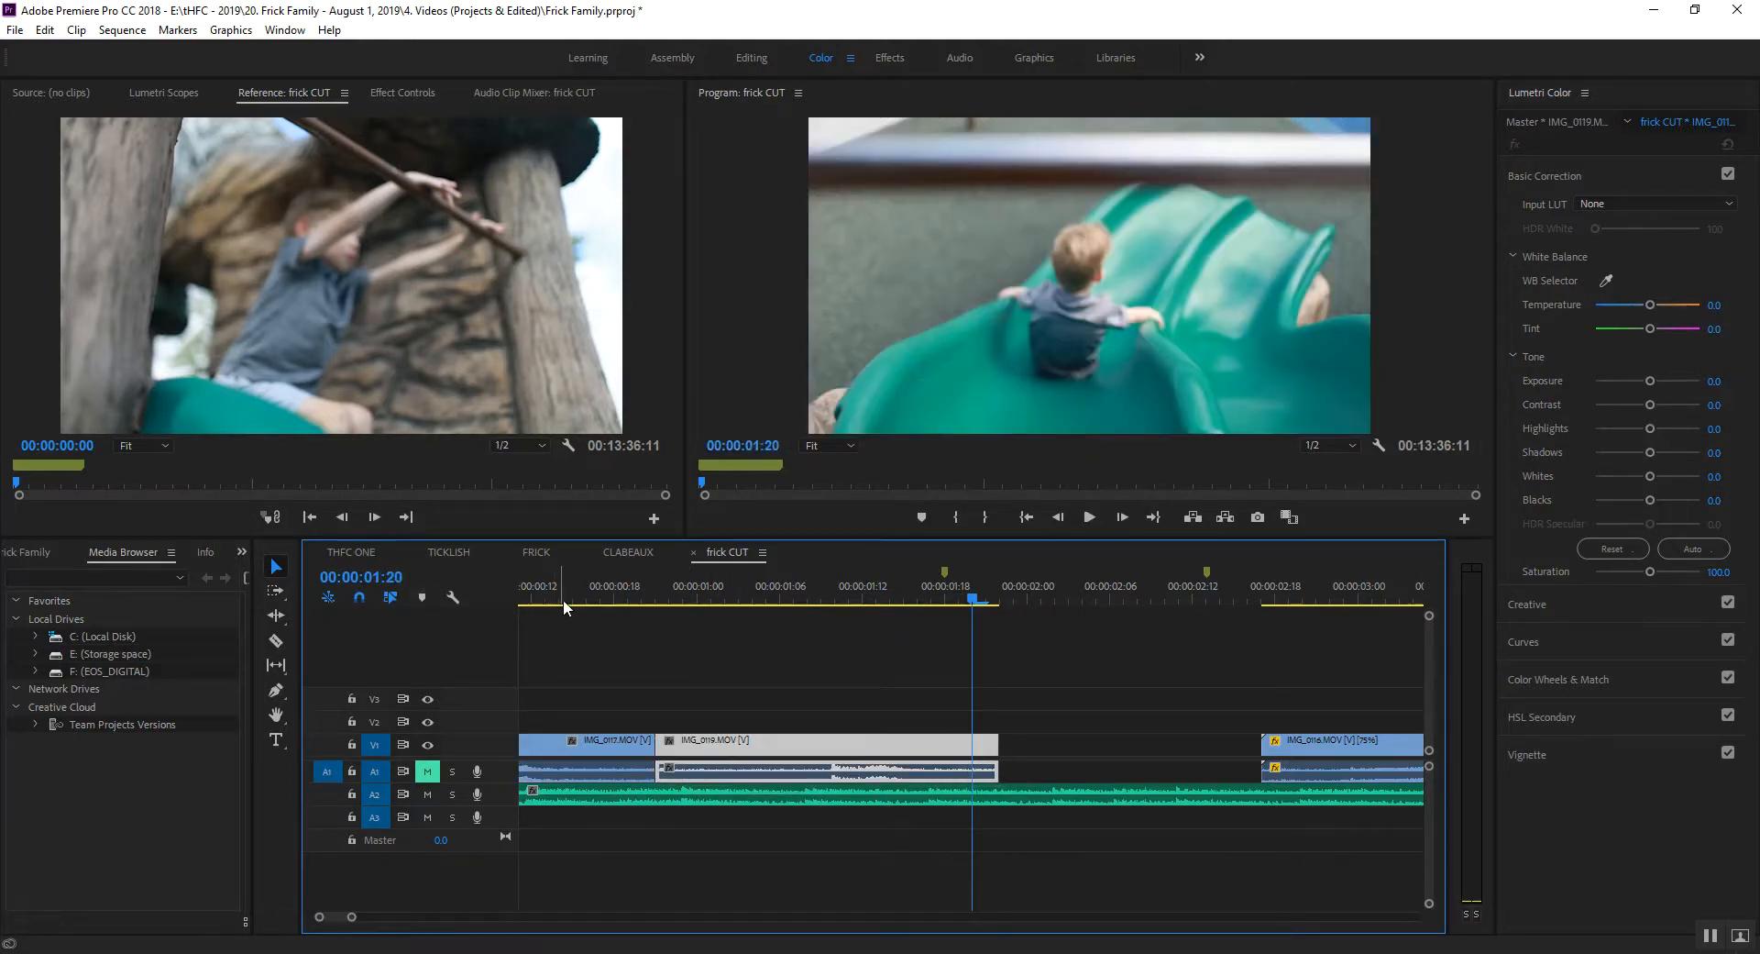
pyautogui.press('Home')
pyautogui.press('space')
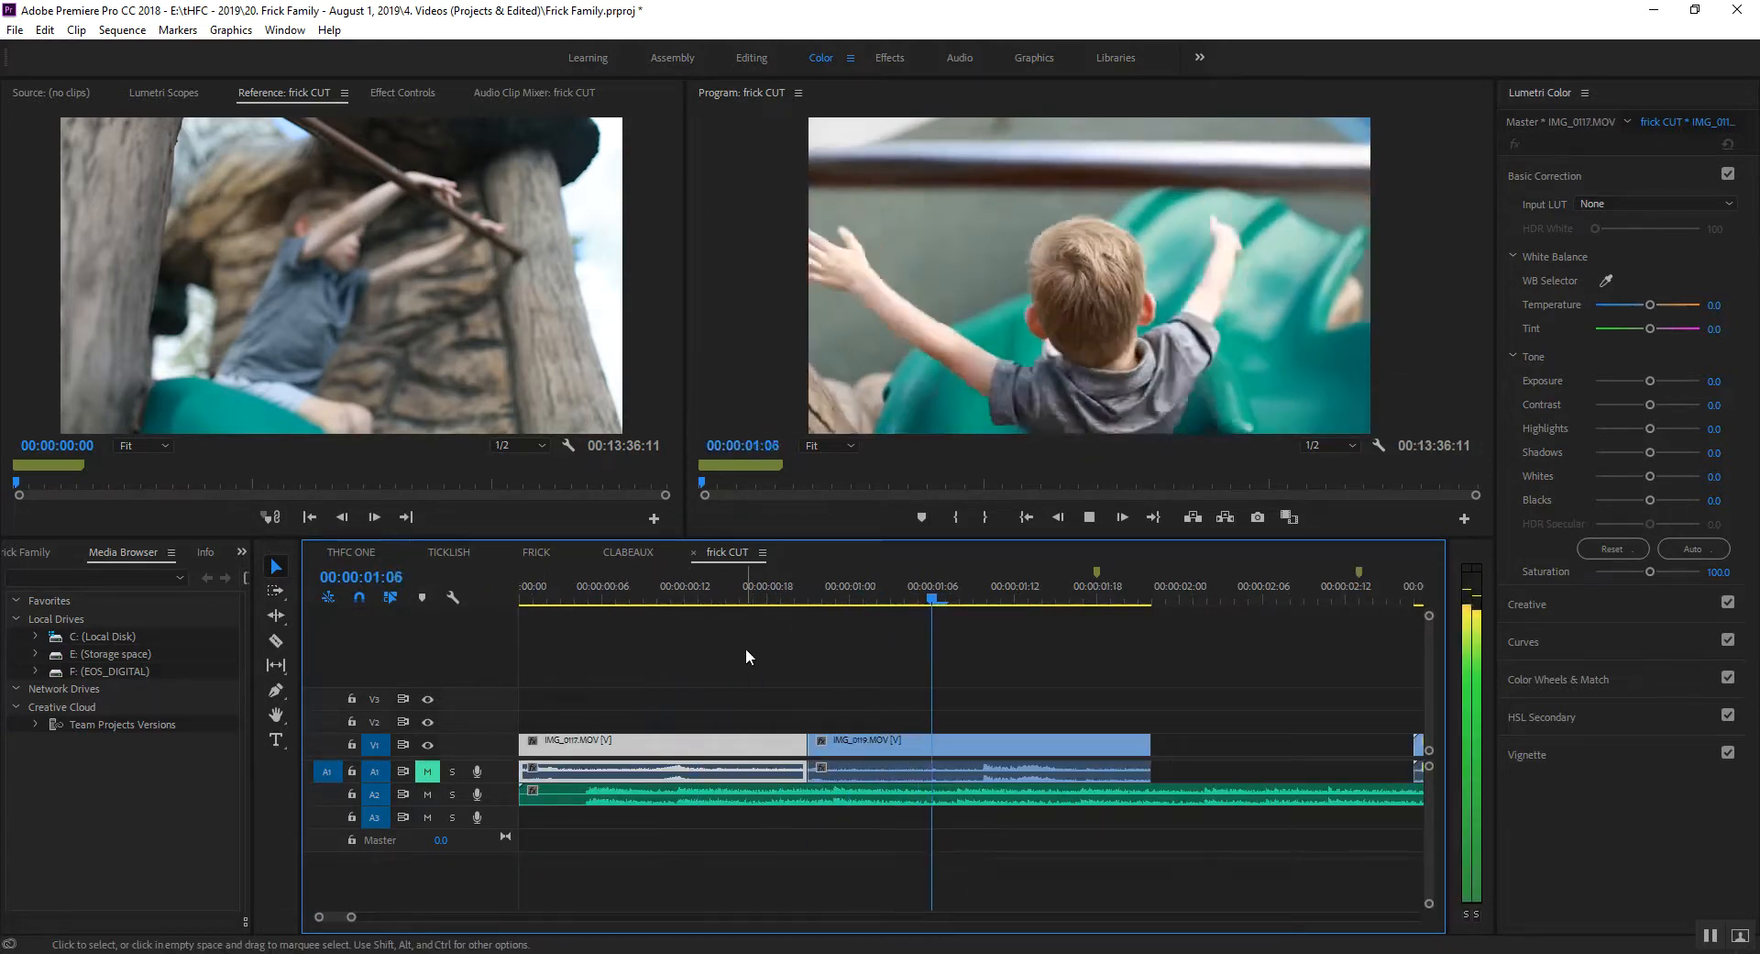
# Close the gap before the front slide clip, ripple trim the overhead clip's end to the 00:00:01:18 marker, and play the opening.
pyautogui.press('space')
pyautogui.click(1196, 750)
pyautogui.press('Delete')
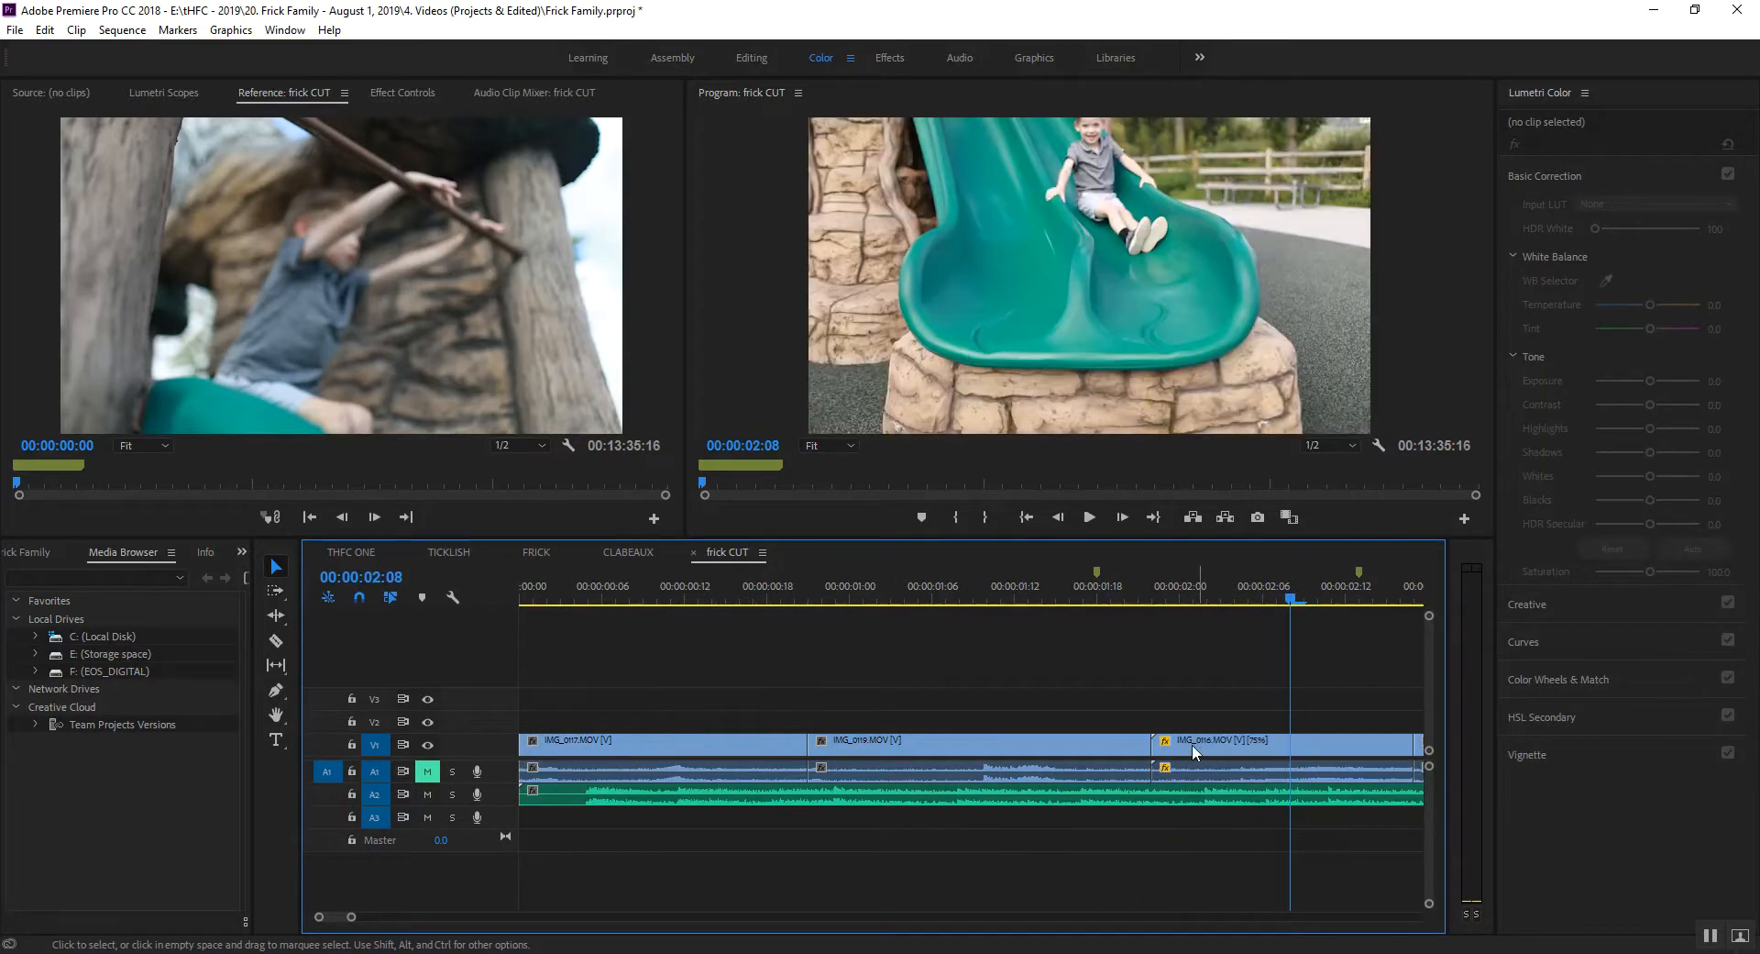
pyautogui.moveTo(1144, 741); pyautogui.dragTo(1095, 739)
pyautogui.press('Home')
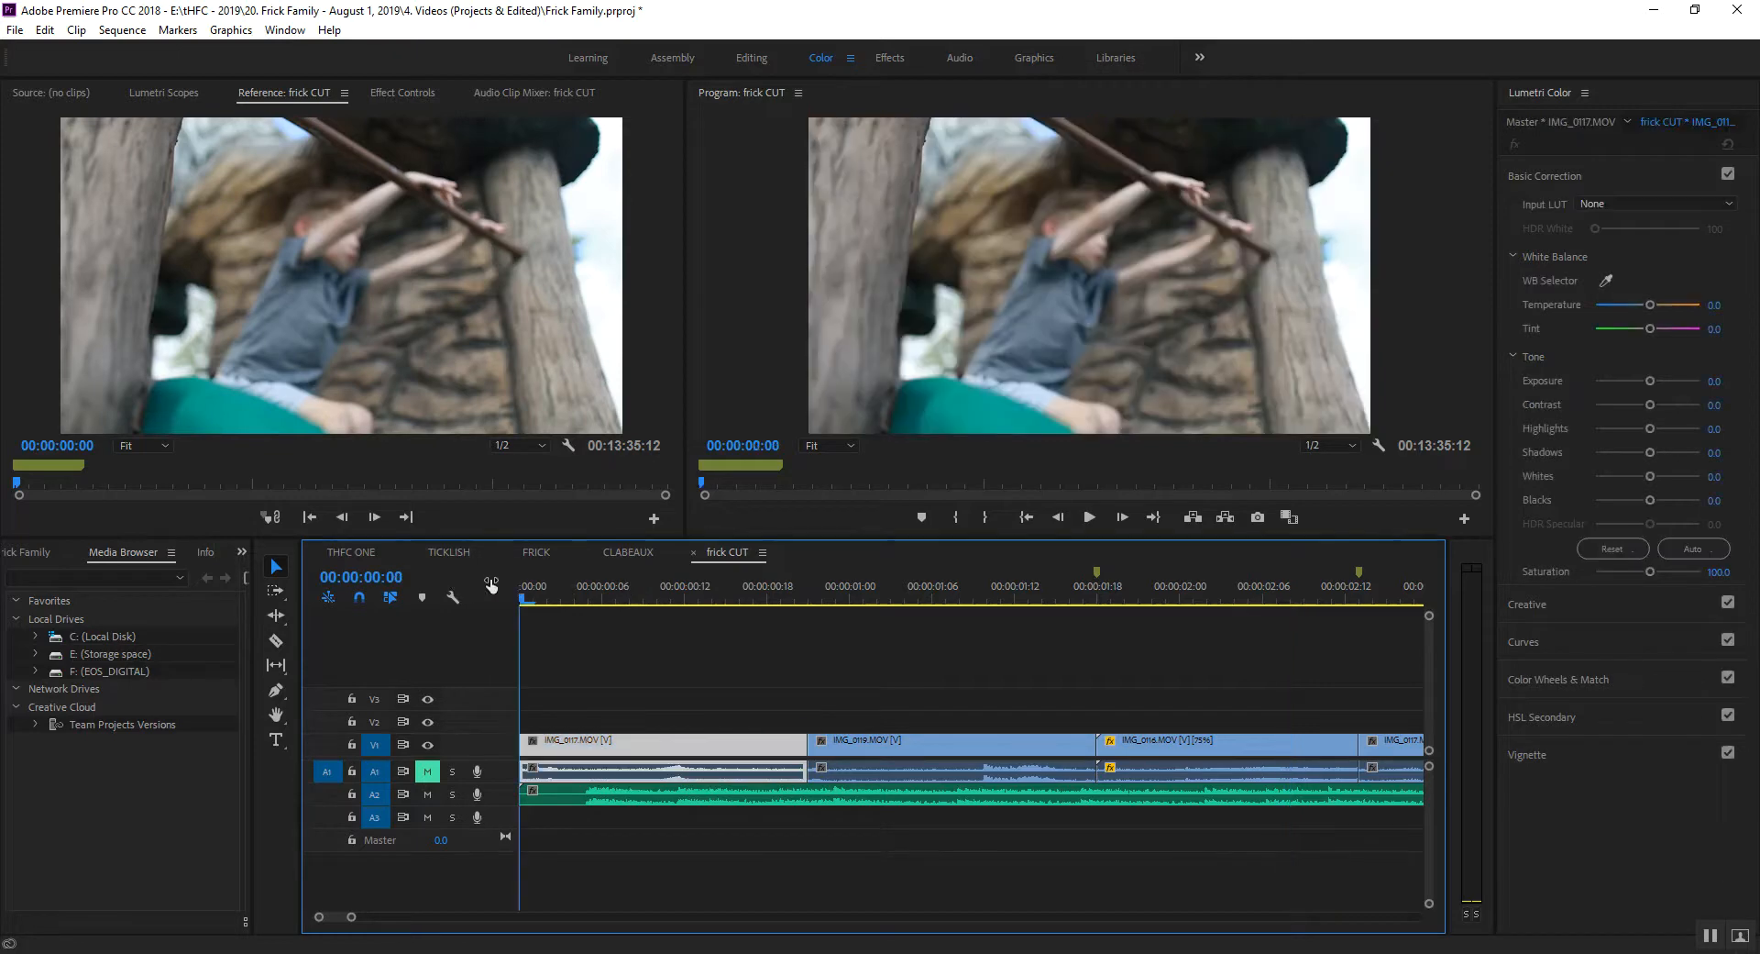
pyautogui.press('space')
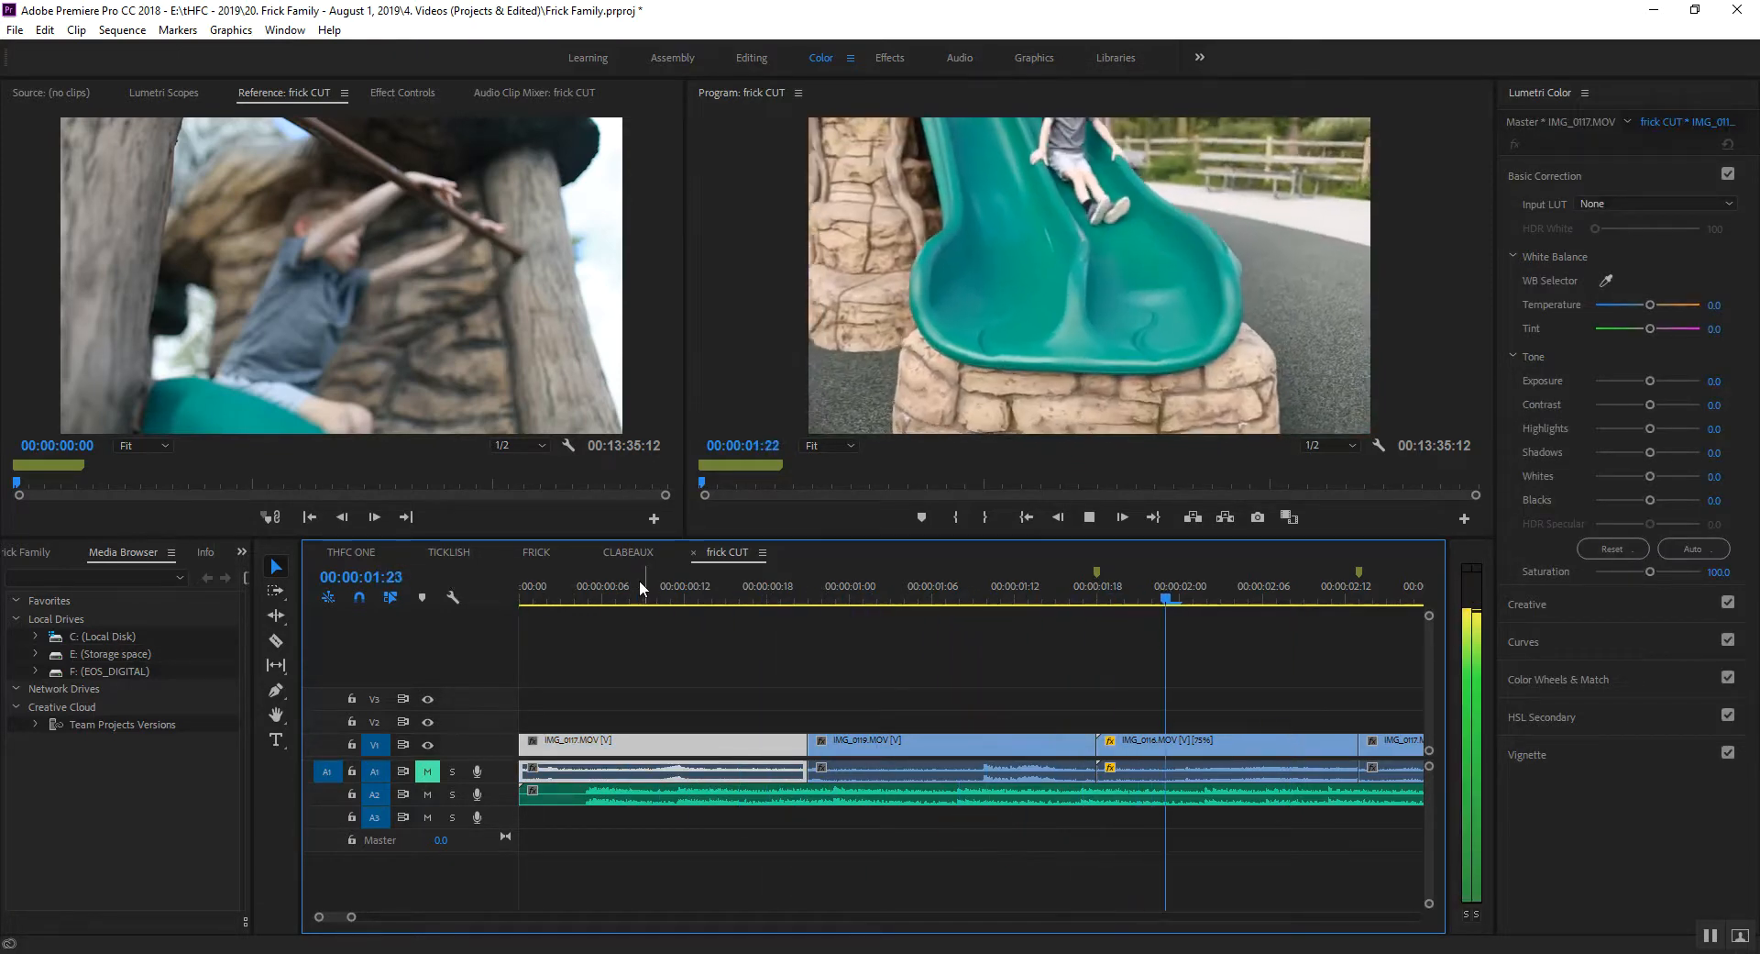
pyautogui.press('space')
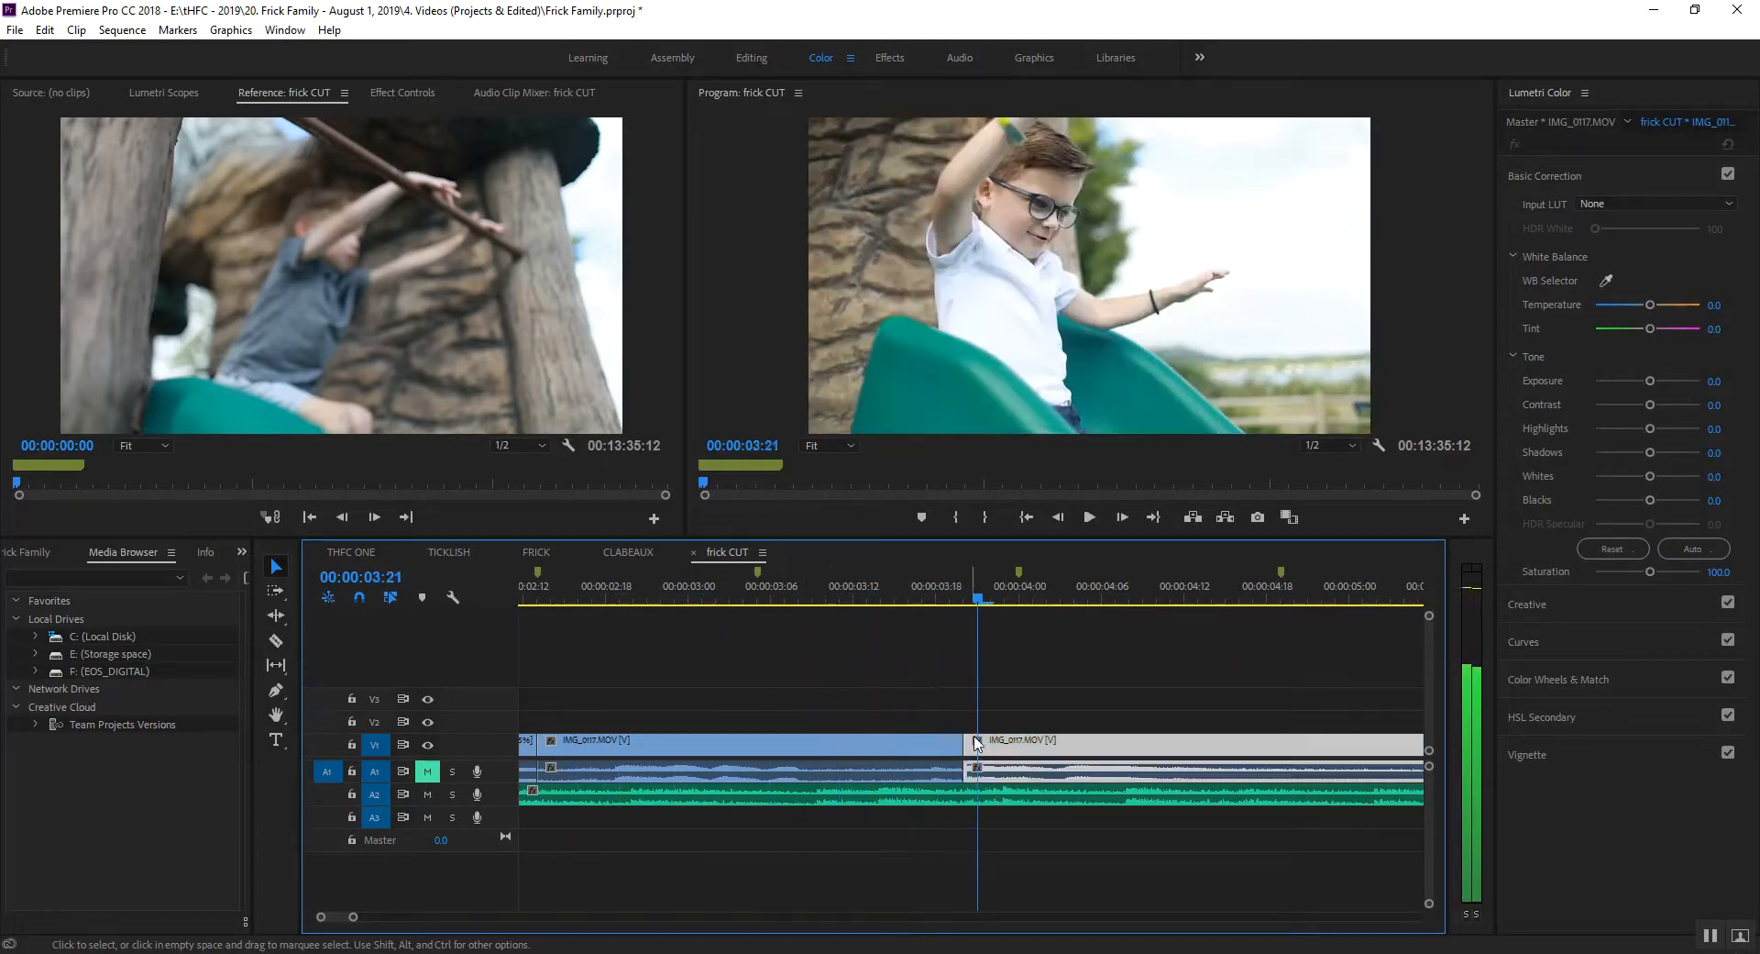
# Shorten the white-shirt boy's bar clip to end at the marker near 00:00:03:05 and close the gap behind it.
pyautogui.moveTo(957, 744); pyautogui.dragTo(921, 745)
pyautogui.click(675, 598)
pyautogui.press('space')
pyautogui.click(890, 750)
pyautogui.press('Delete')
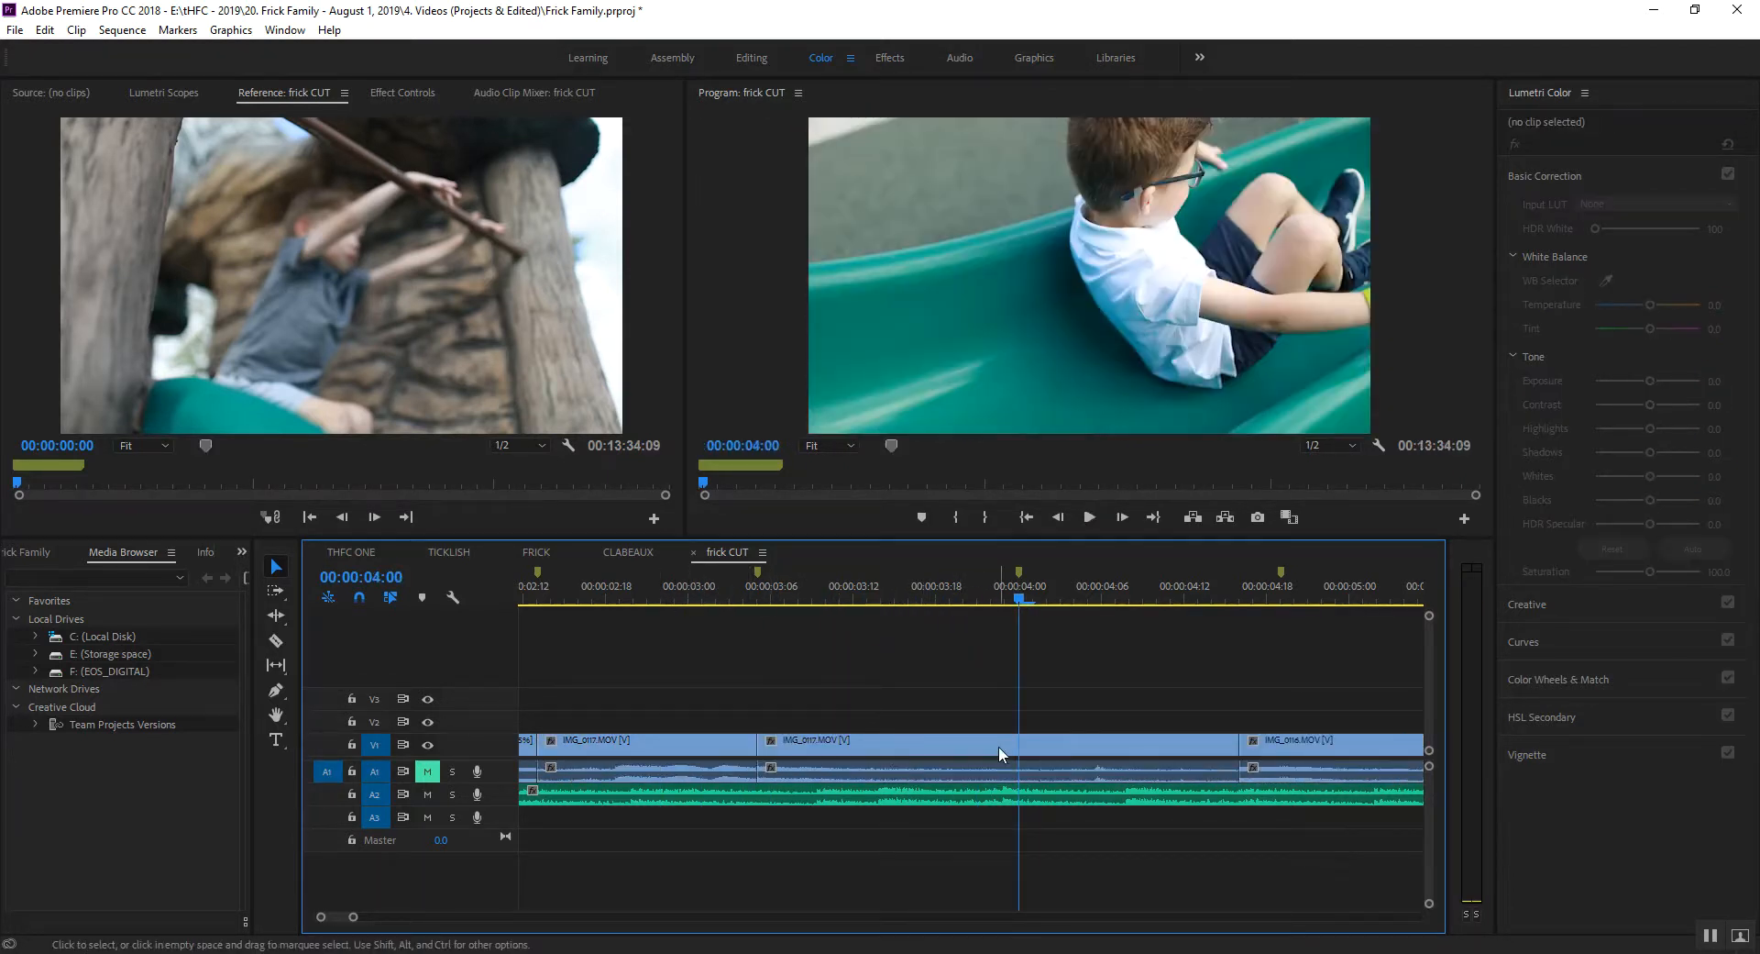
# Split the white-shirt boy's sliding clip at the 00:00:04:00 marker, ripple delete the remainder, and play the result.
pyautogui.click(828, 597)
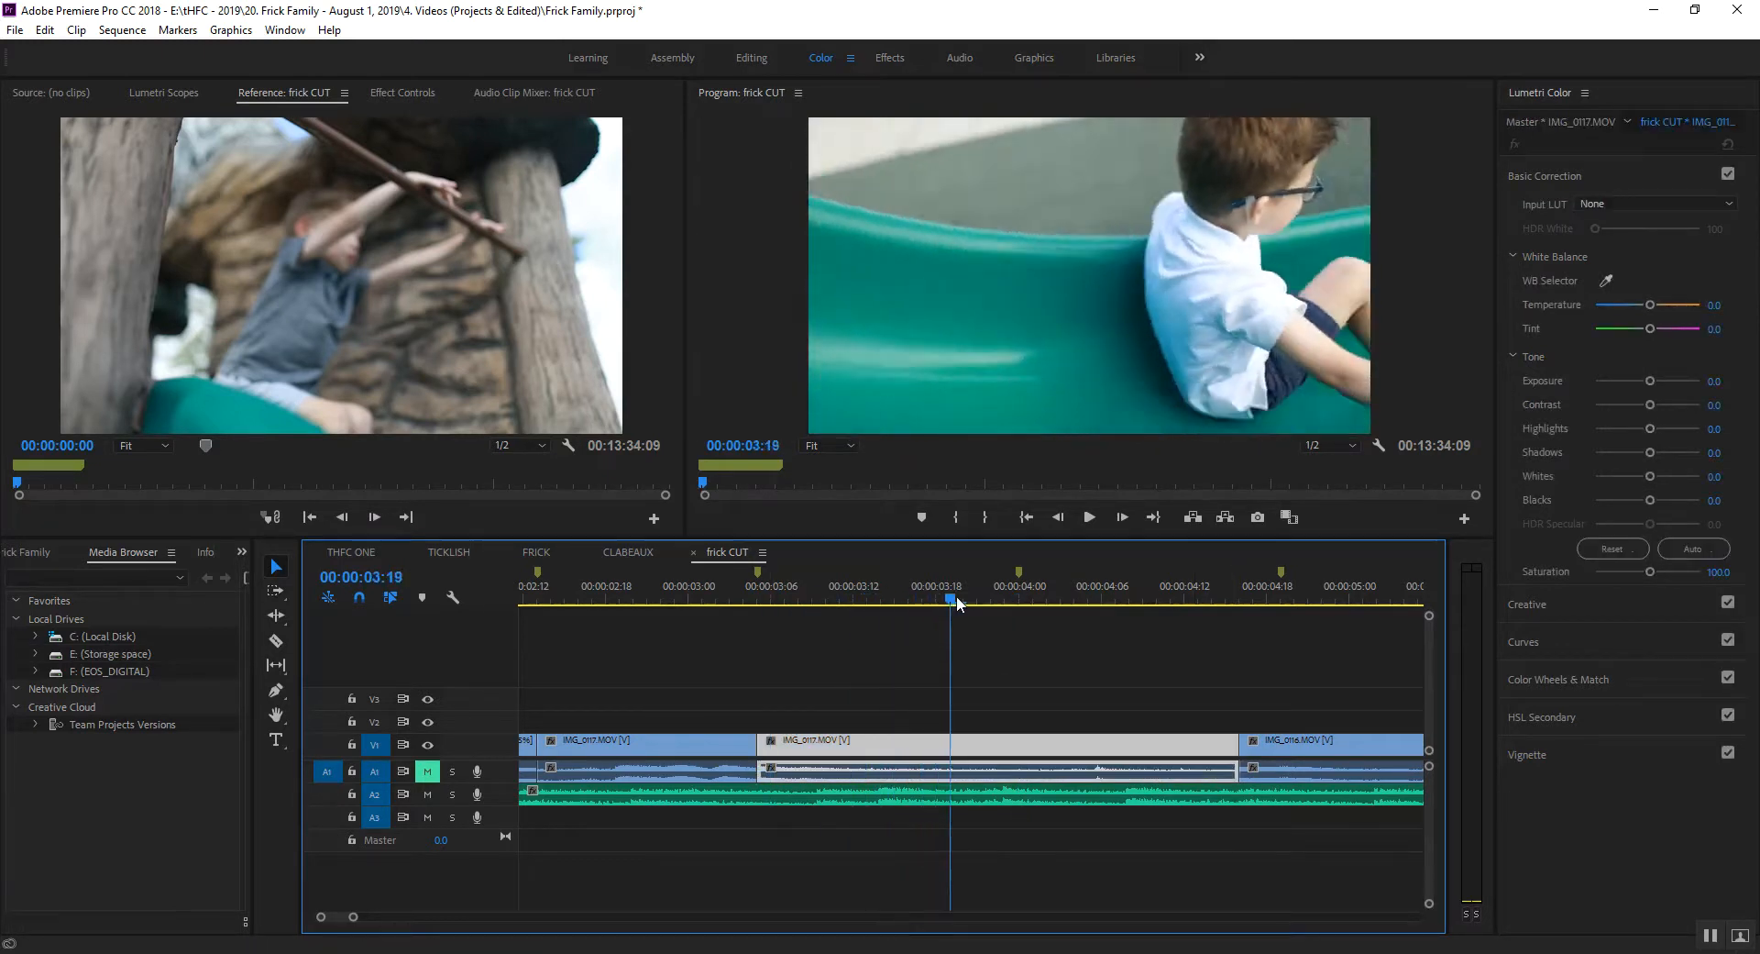
pyautogui.moveTo(882, 607); pyautogui.dragTo(944, 609)
pyautogui.press('c')
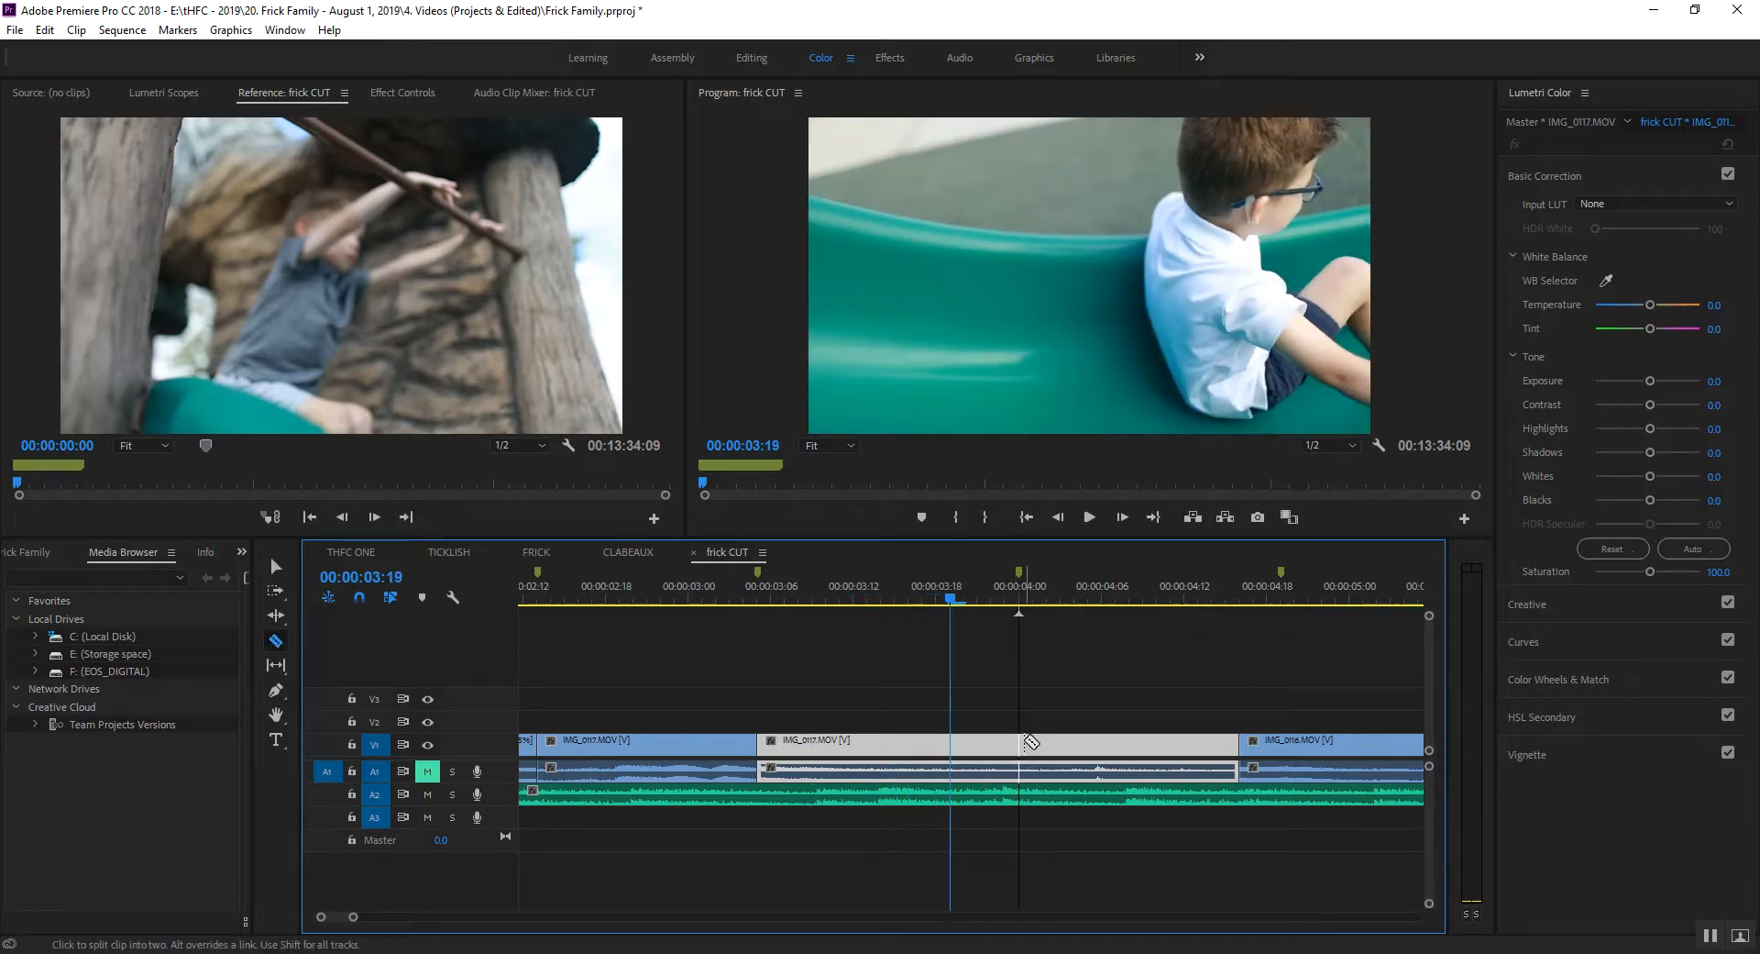
pyautogui.click(1025, 740)
pyautogui.press('v')
pyautogui.moveTo(997, 599); pyautogui.dragTo(1048, 598)
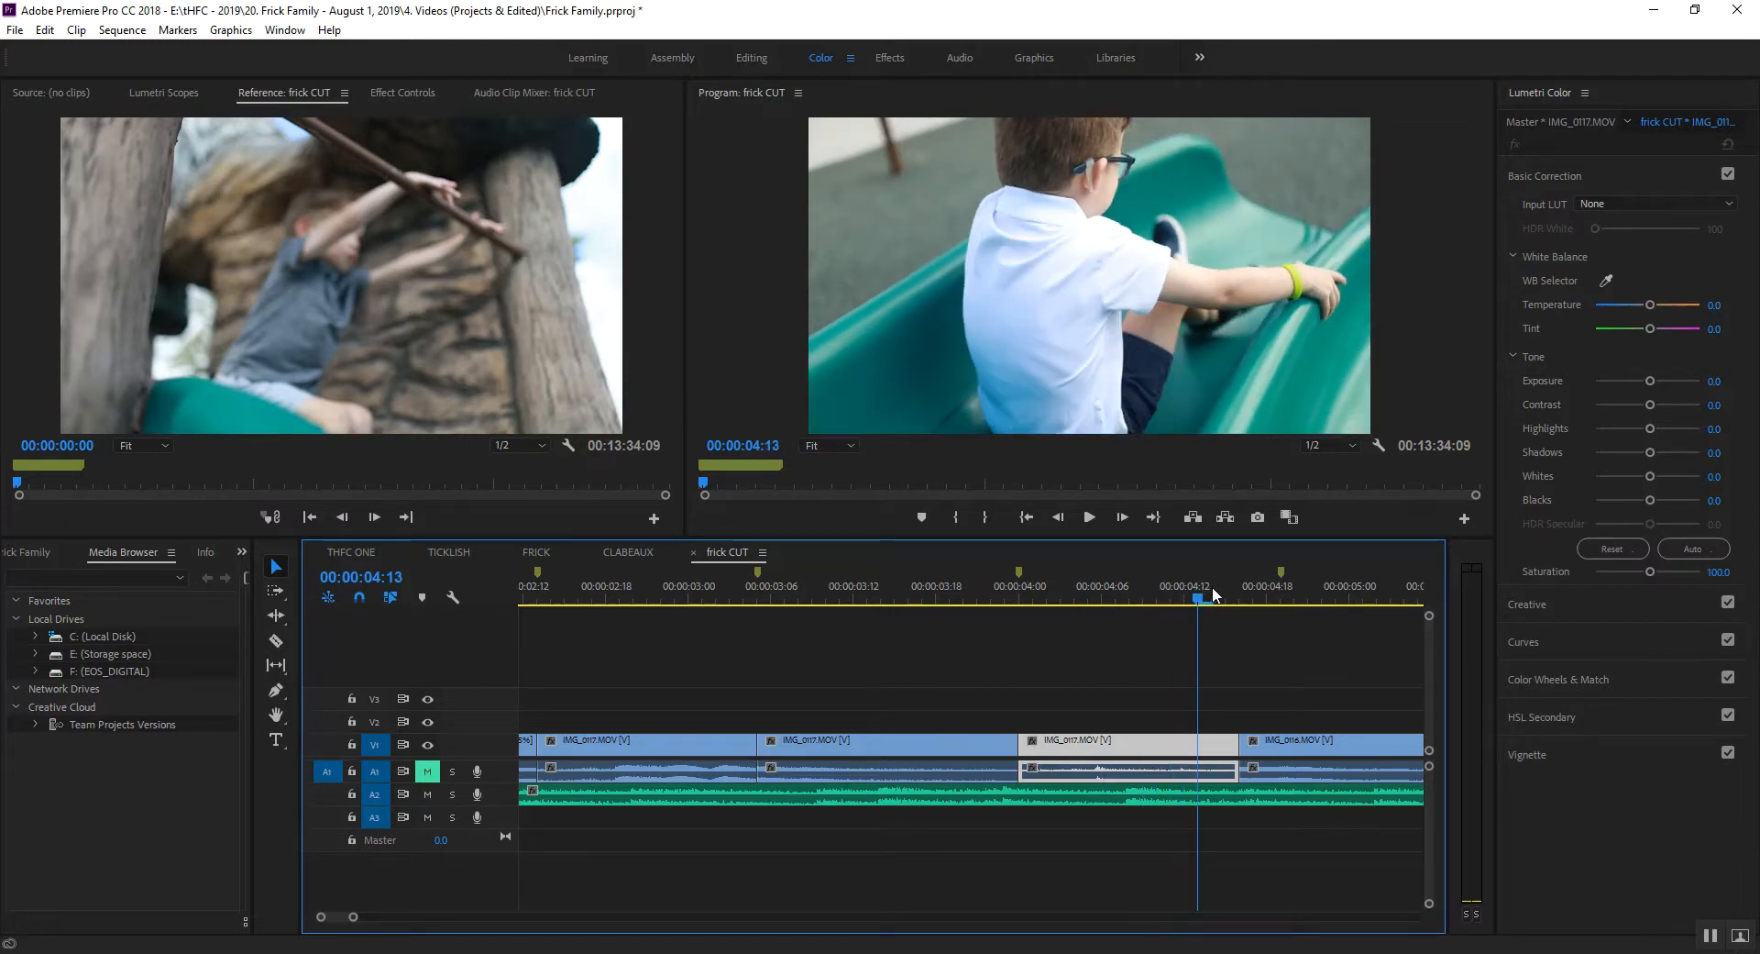
pyautogui.hotkey('shift', 'Delete')
pyautogui.press('space')
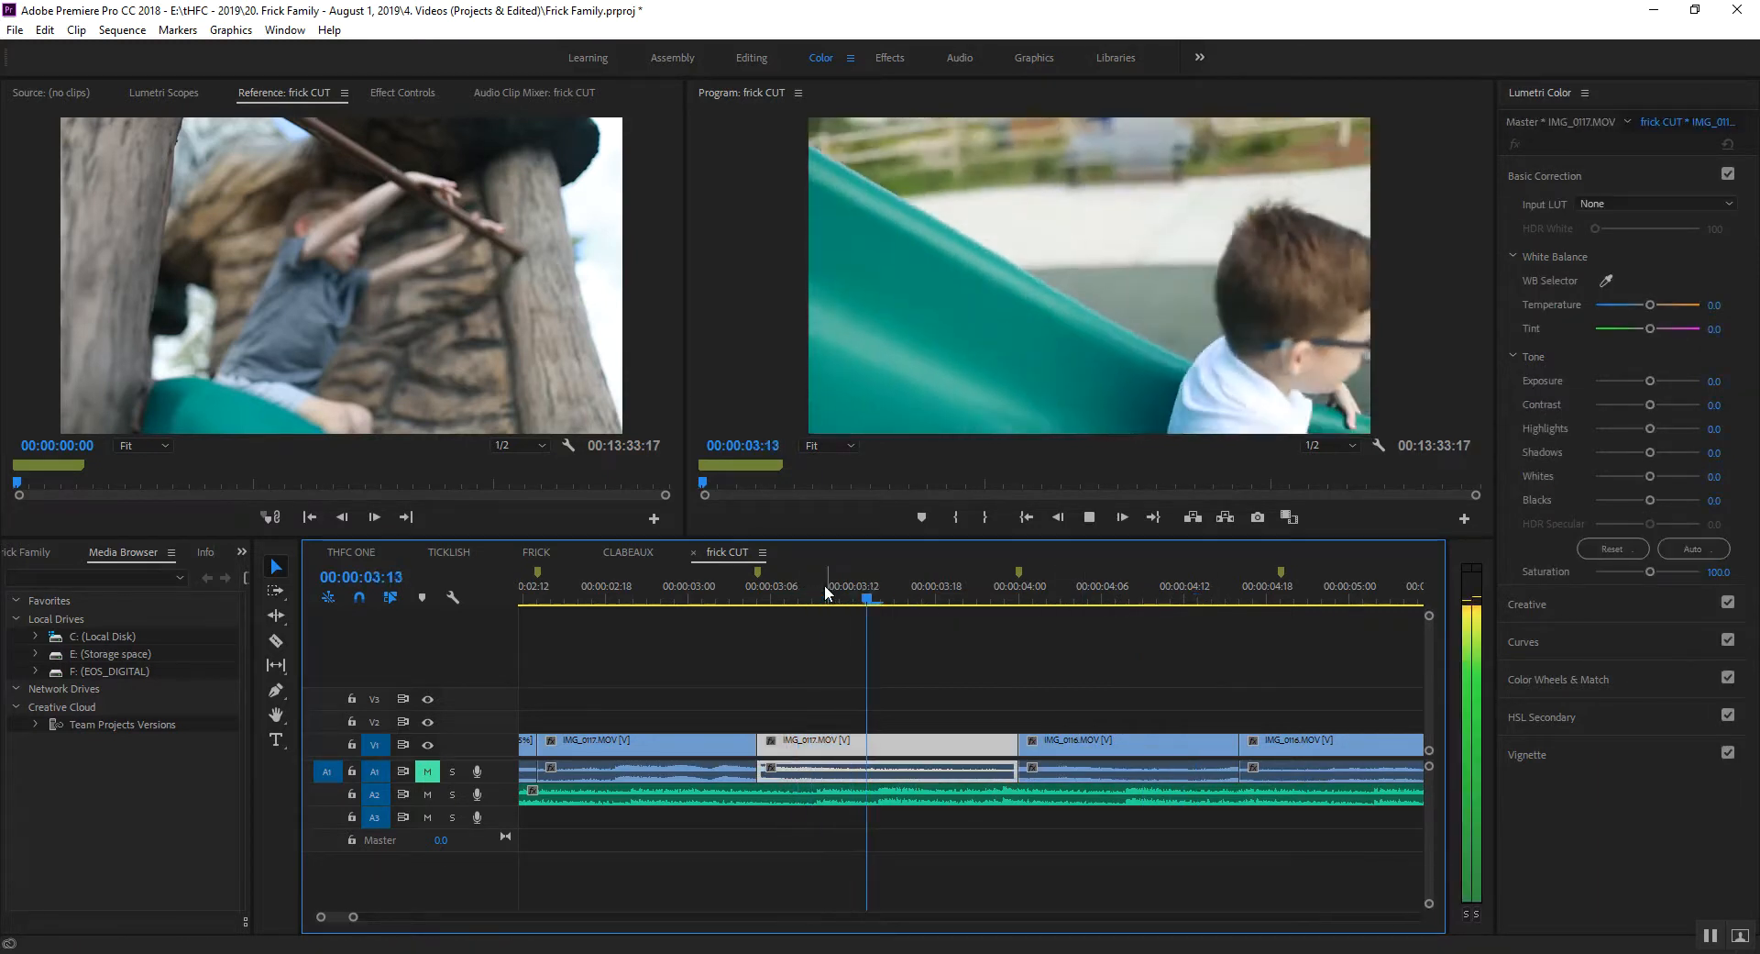
pyautogui.press('-')
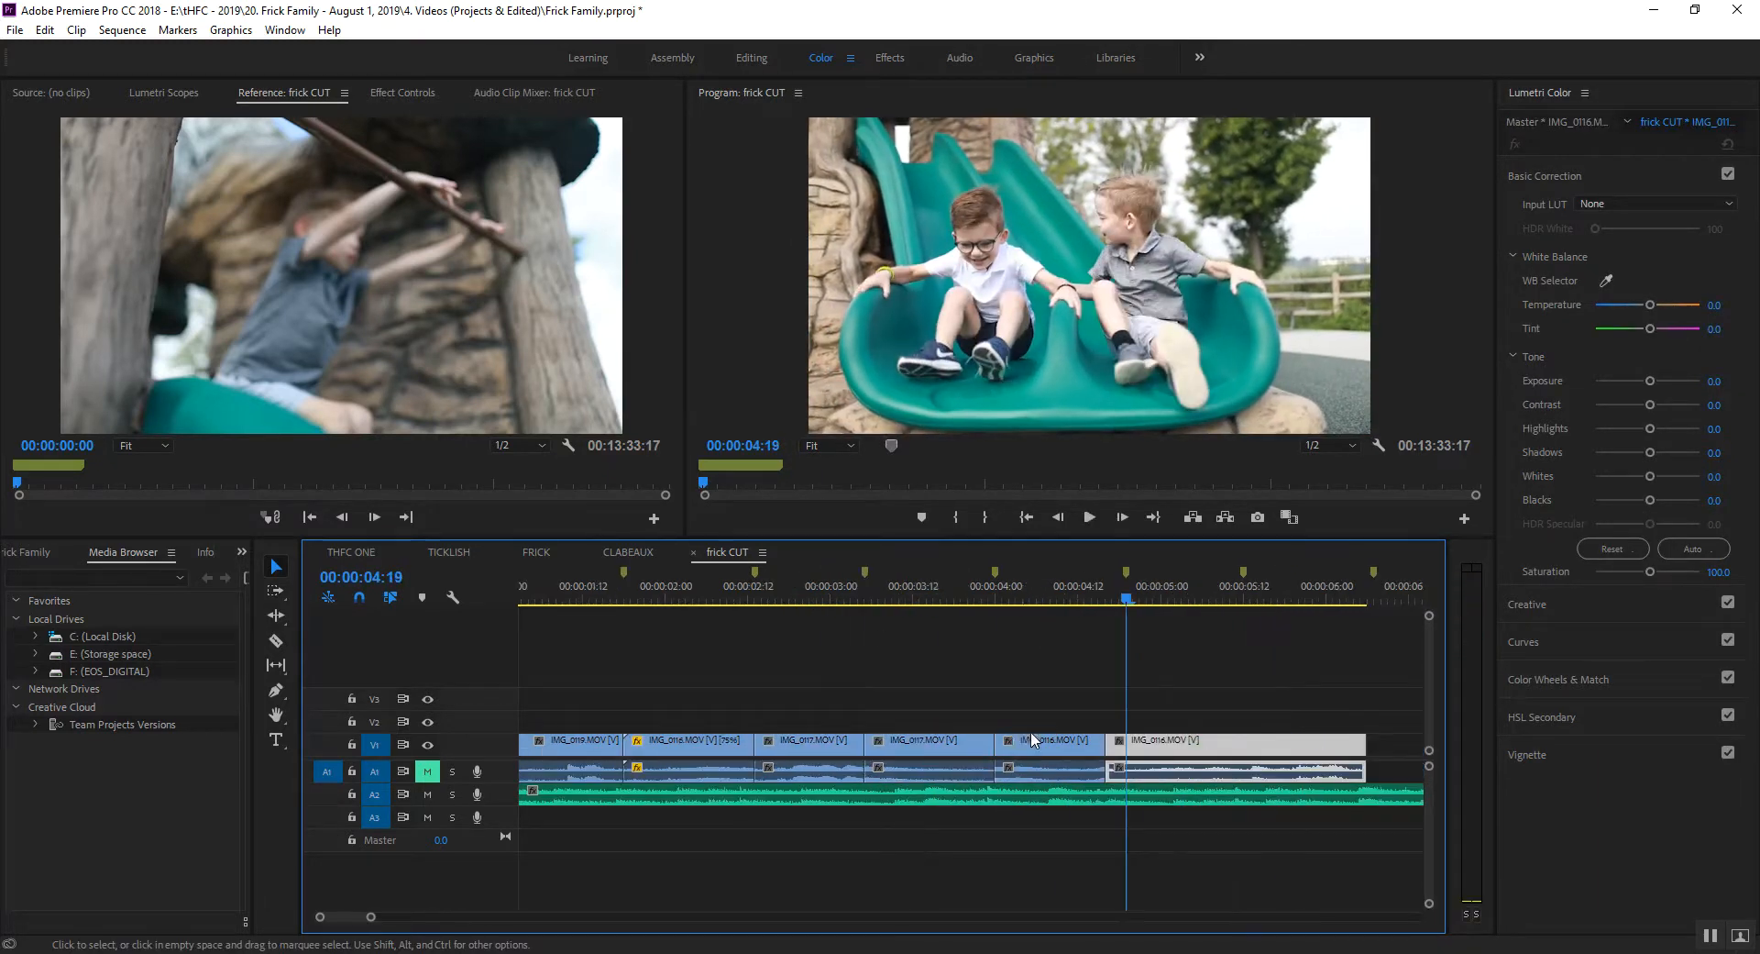
# Trim the white-shirt boy's sliding clip to end at about 00:00:03:16 and close the gap after it.
pyautogui.moveTo(901, 597); pyautogui.dragTo(947, 601)
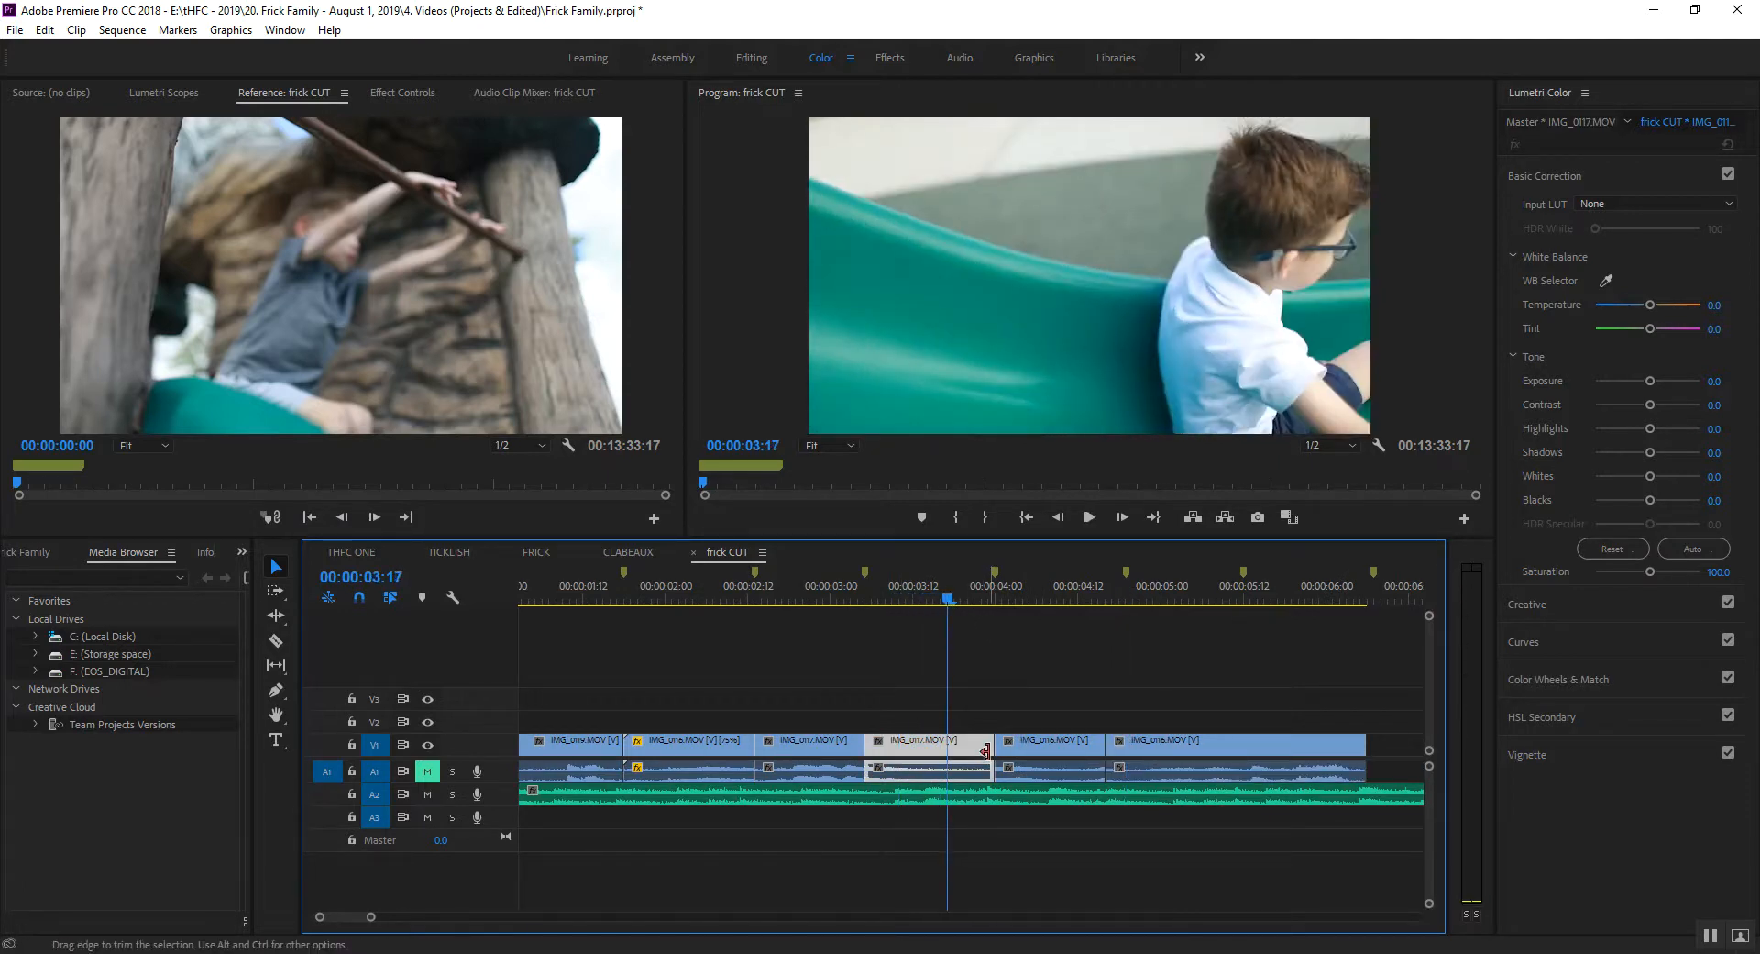
pyautogui.moveTo(986, 750); pyautogui.dragTo(932, 750)
pyautogui.click(979, 756)
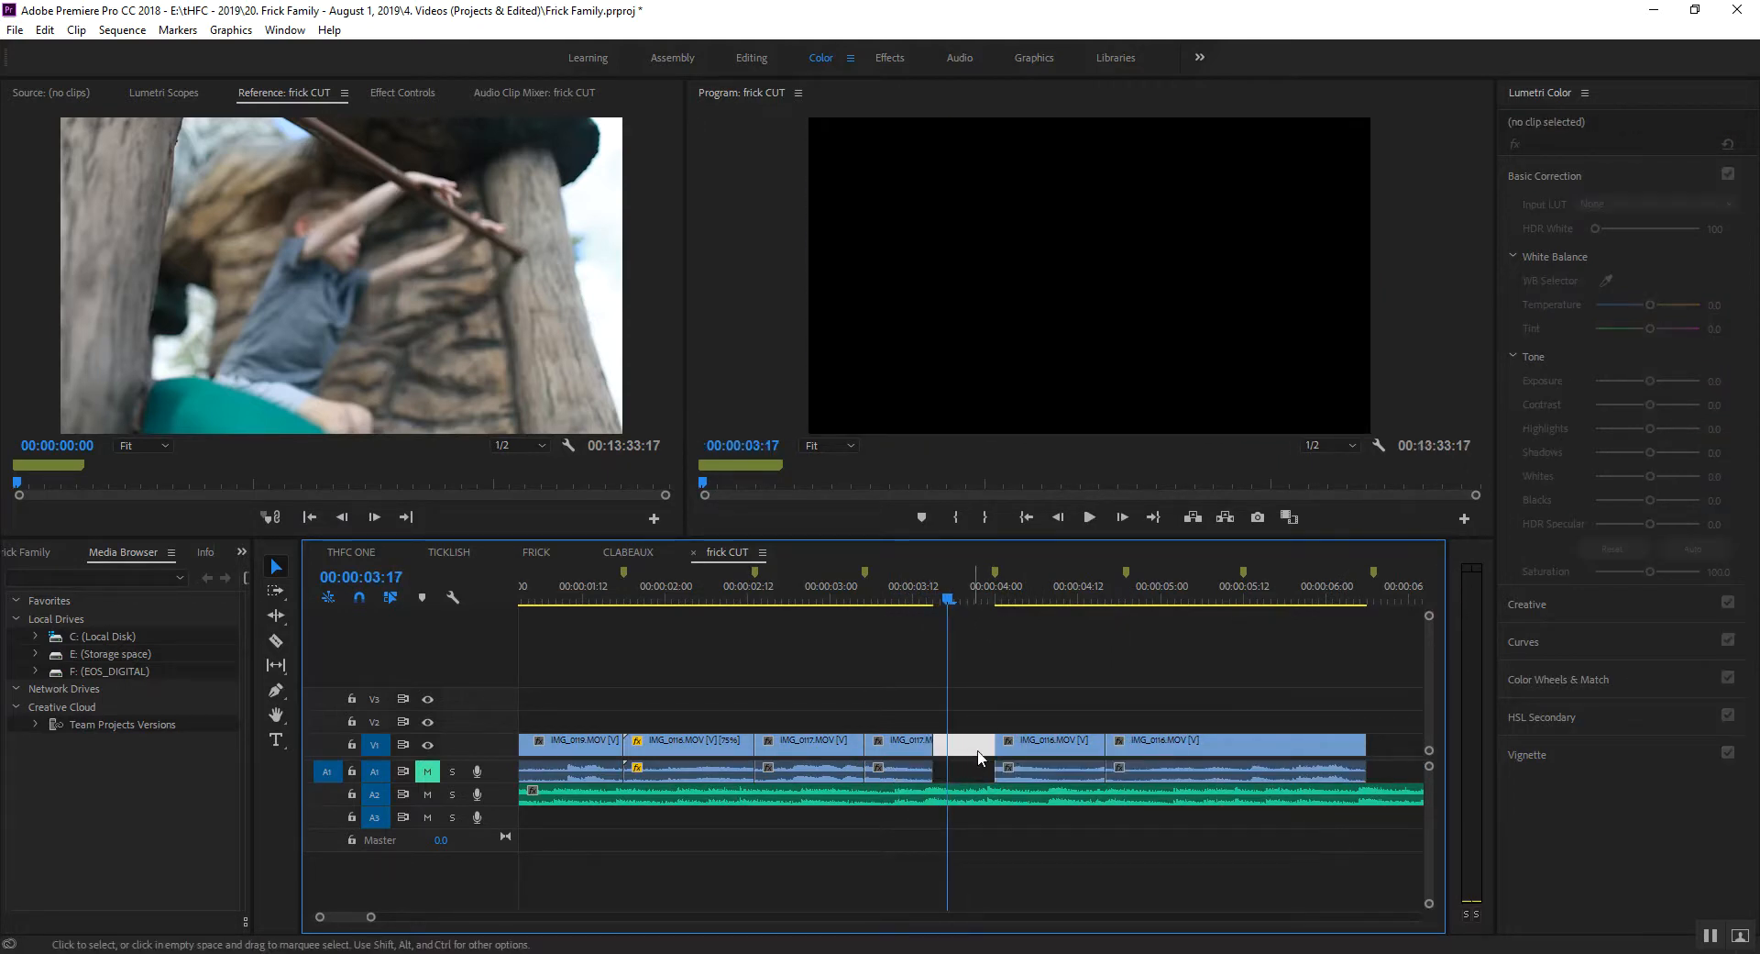
pyautogui.press('Delete')
# Trim the next front-view slide clip's end to the 00:00:04:00 marker, close the gap, and play the cuts.
pyautogui.moveTo(1040, 746); pyautogui.dragTo(995, 747)
pyautogui.click(1025, 747)
pyautogui.press('Delete')
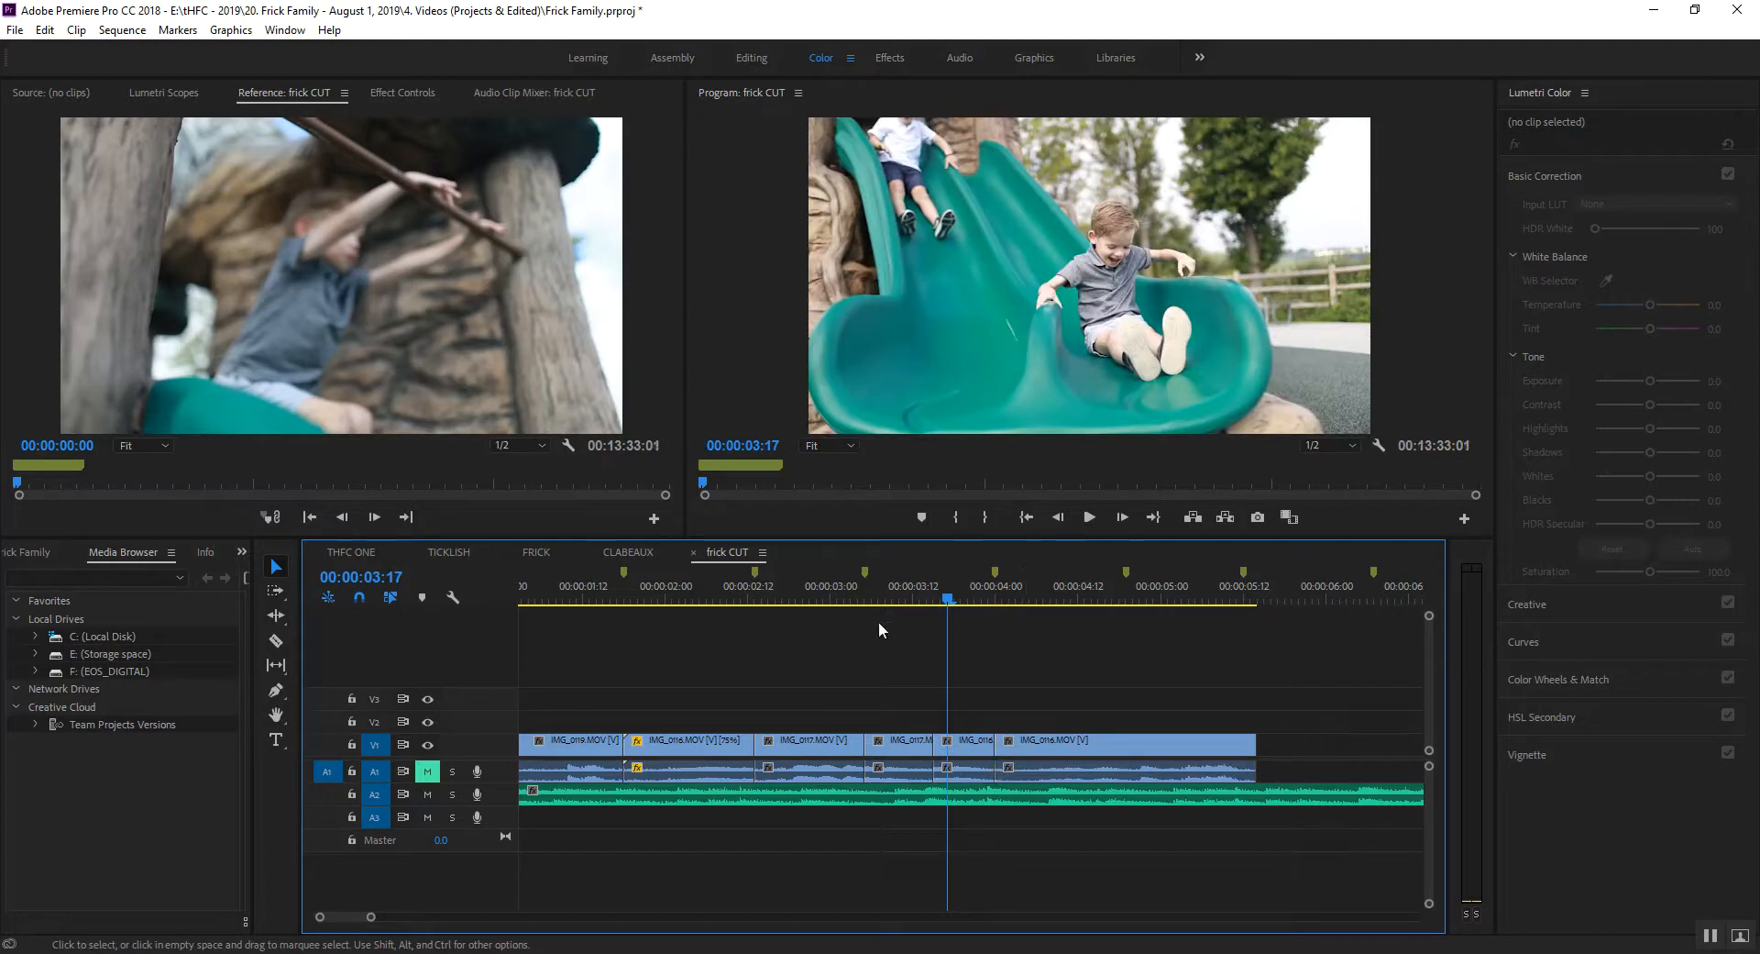
pyautogui.click(831, 586)
pyautogui.press('space')
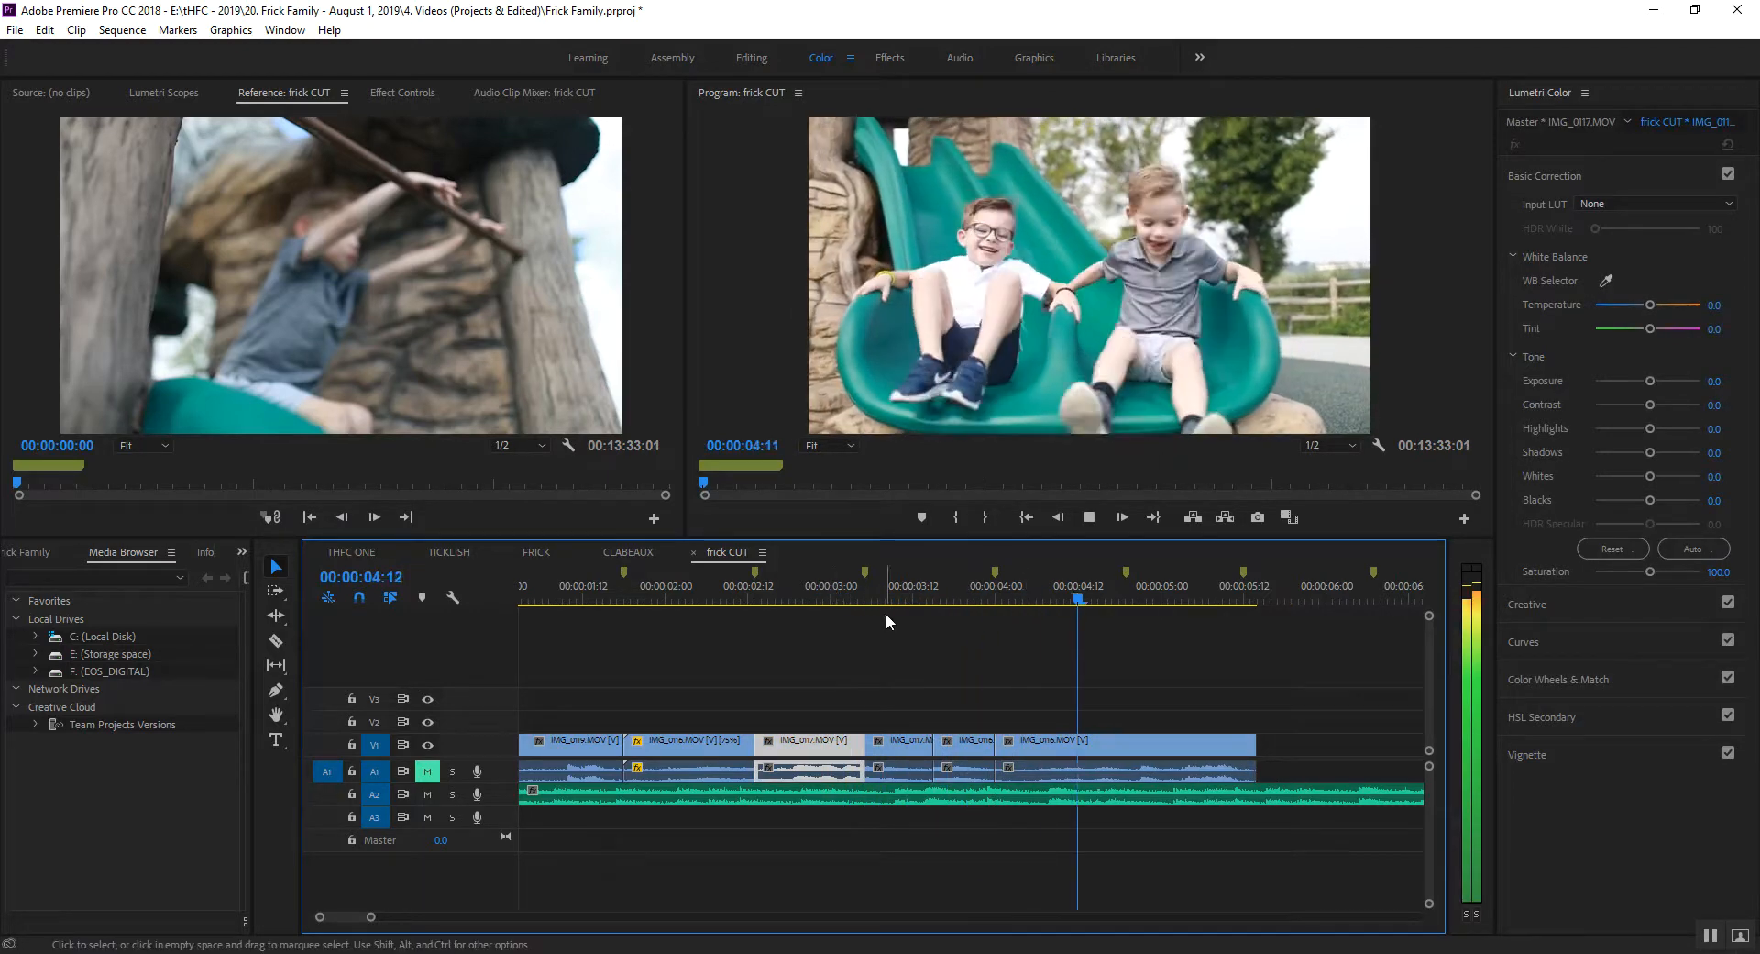
# Shorten the end of the clip where both boys run off the slide and save the project.
pyautogui.click(1041, 741)
pyautogui.press('space')
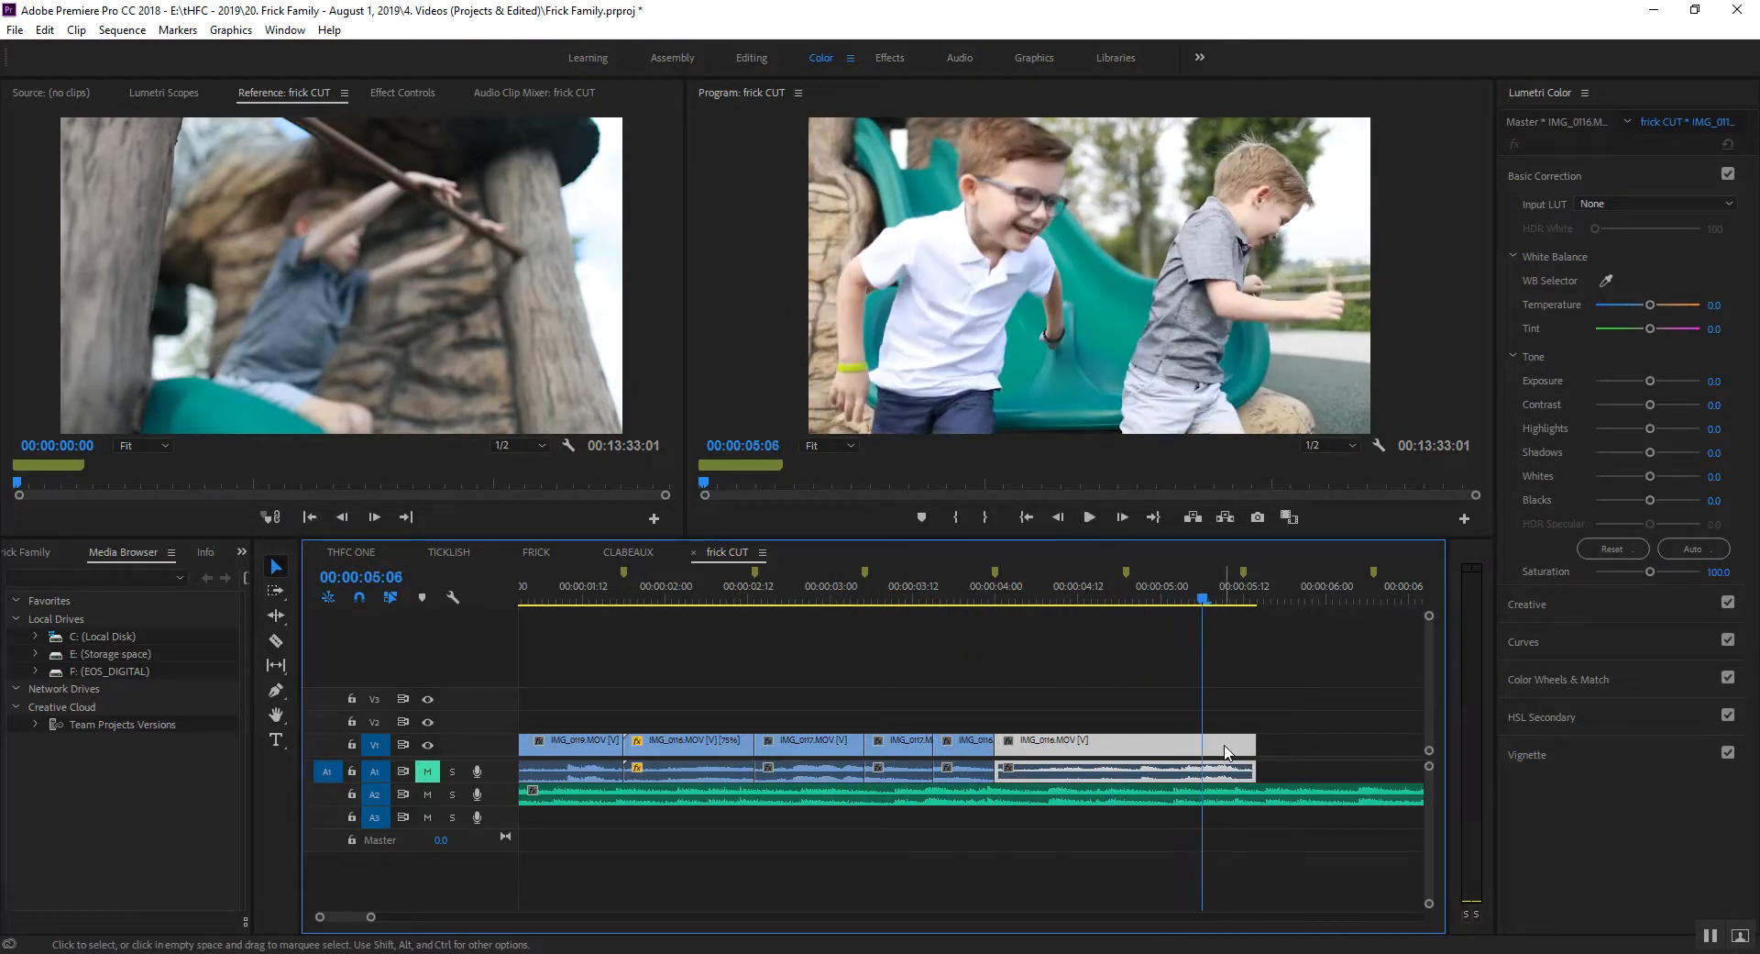
pyautogui.moveTo(1245, 741); pyautogui.dragTo(1233, 741)
pyautogui.hotkey('ctrl', 's')
# Move the isolated clip of the girl at the slide, near 00:00:13:05, up against the later group of clips.
pyautogui.press('-')
pyautogui.press('-')
pyautogui.press('-')
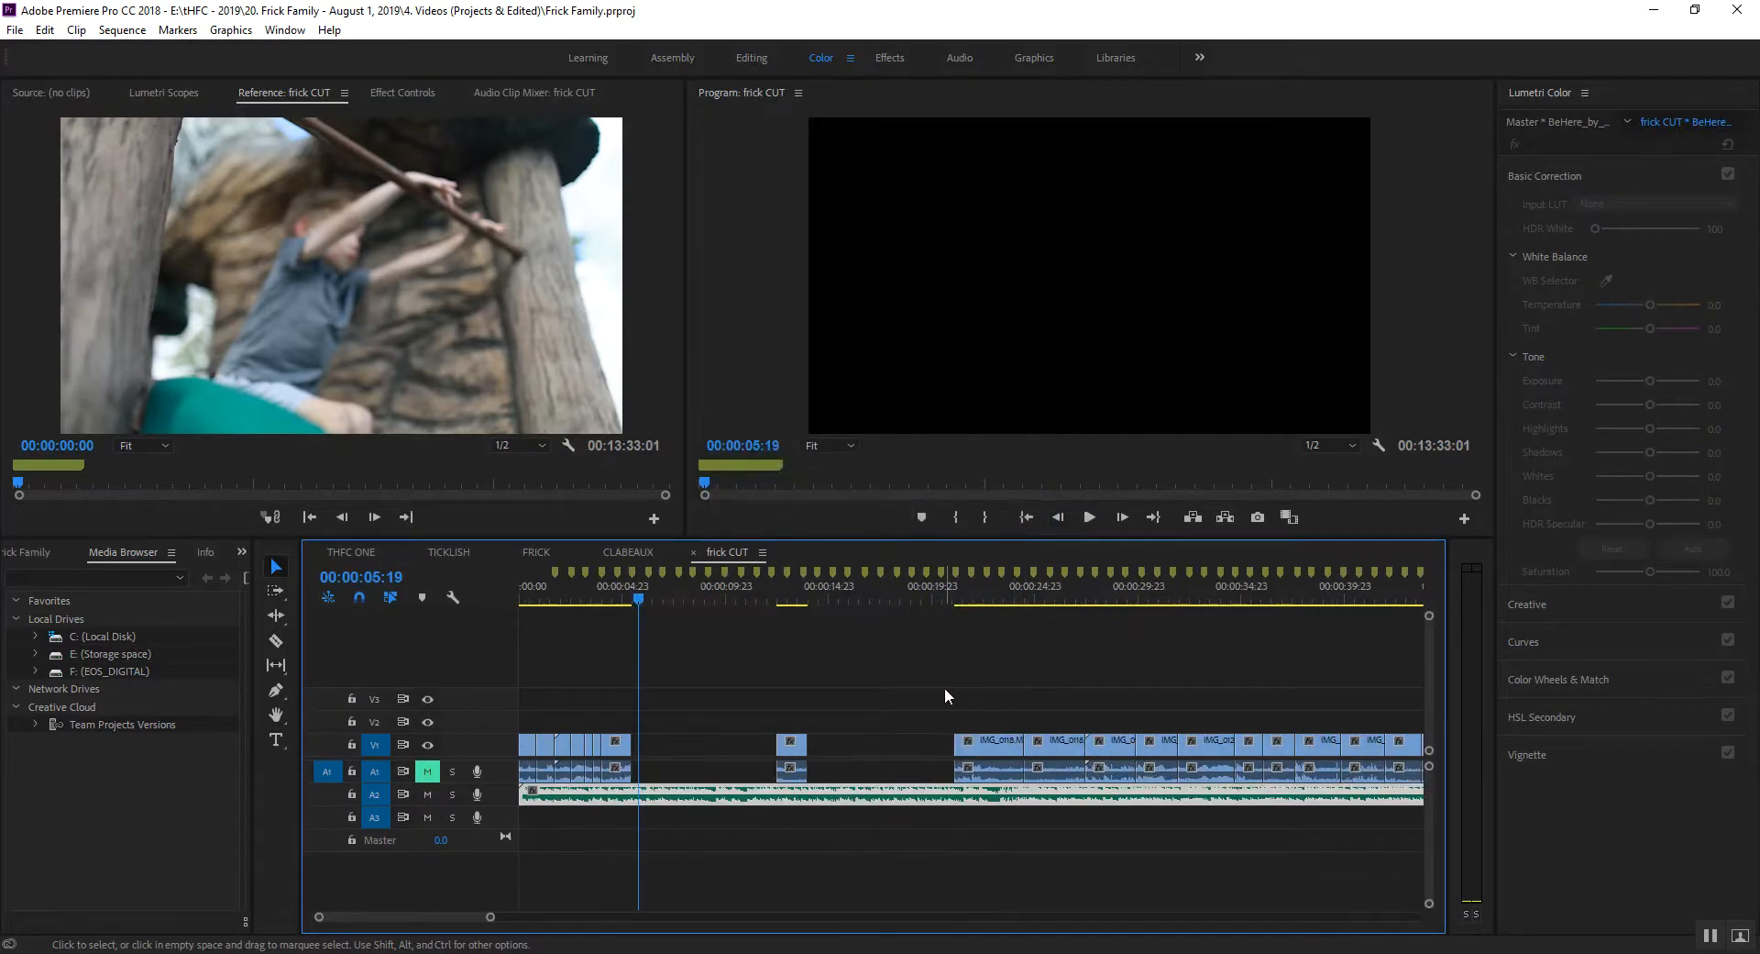
pyautogui.moveTo(790, 603); pyautogui.dragTo(792, 604)
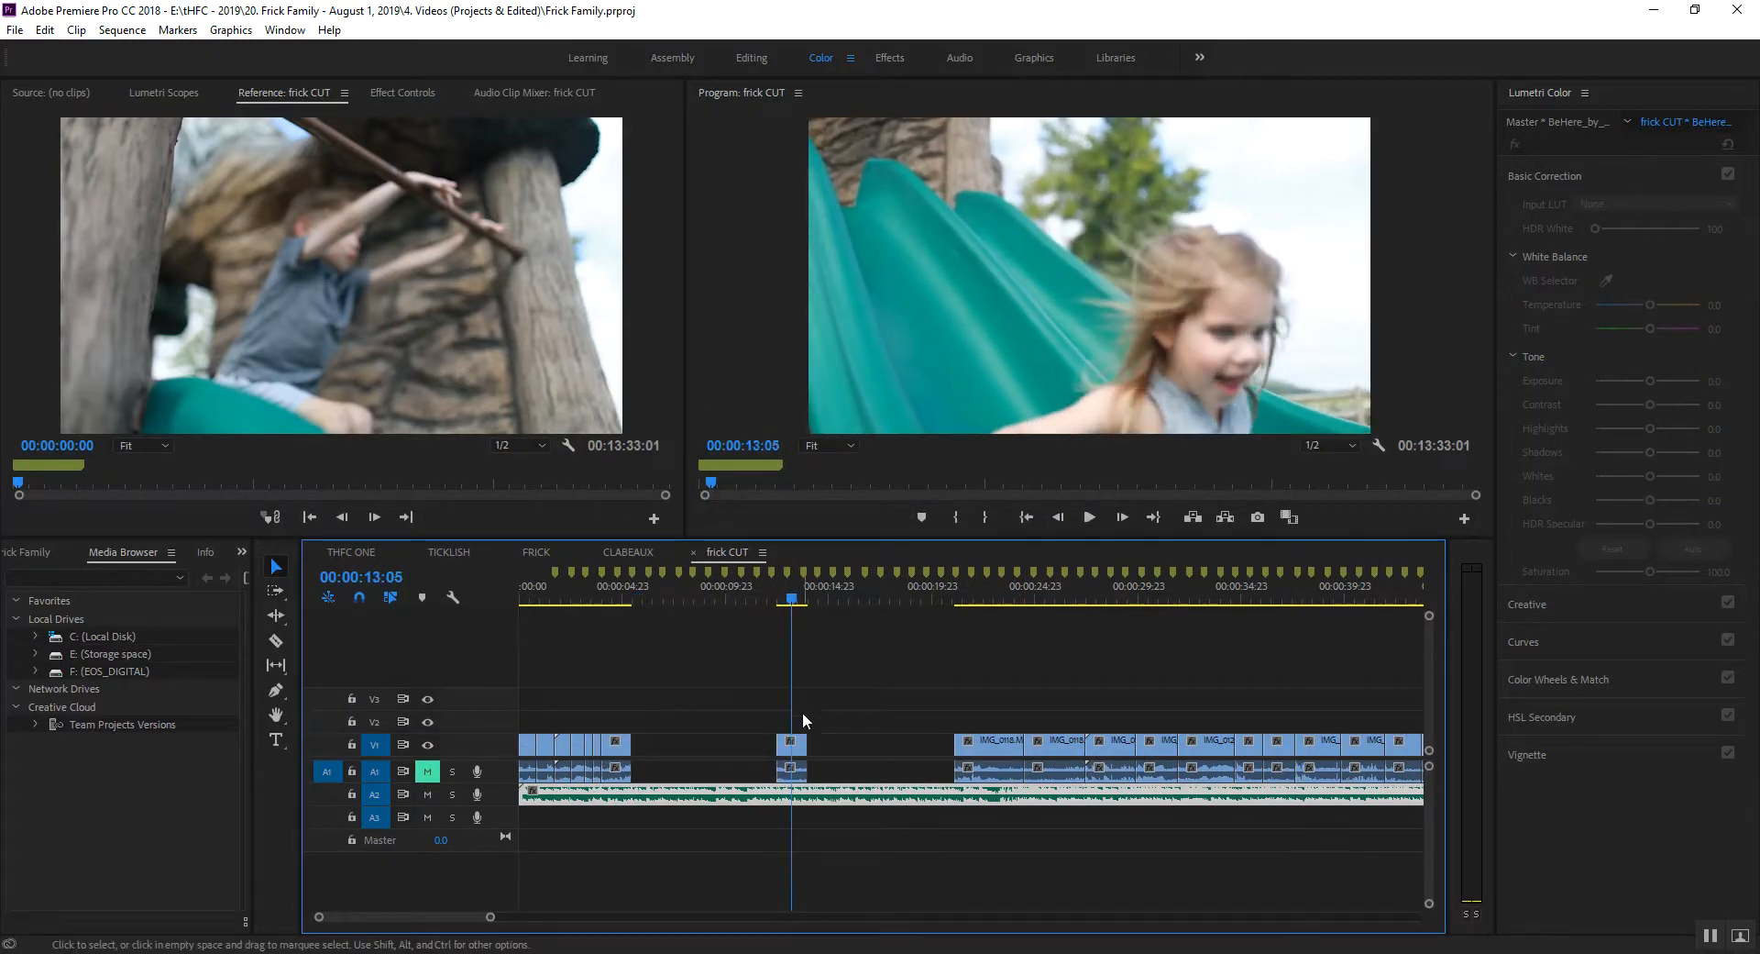
pyautogui.moveTo(801, 746); pyautogui.dragTo(940, 754)
# Play the opening from the sequence start and review the cut from the bar clip to the overhead slide clip.
pyautogui.moveTo(550, 591); pyautogui.dragTo(401, 585)
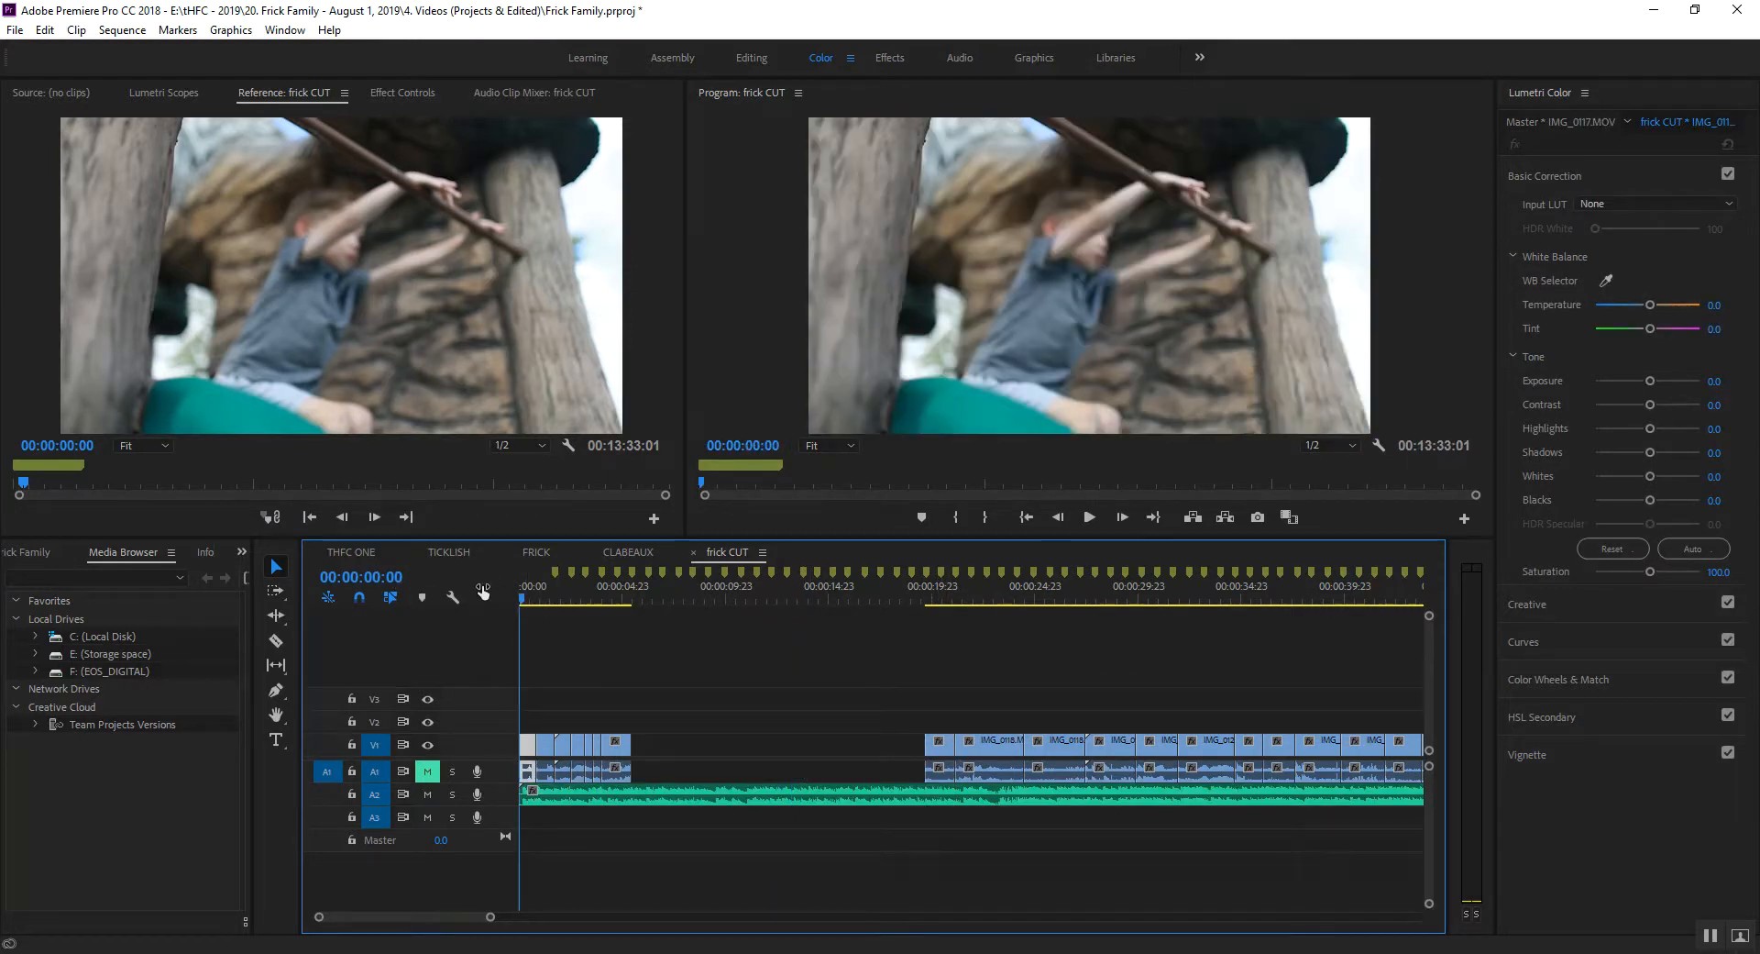
pyautogui.press('=')
pyautogui.press('=')
pyautogui.press('space')
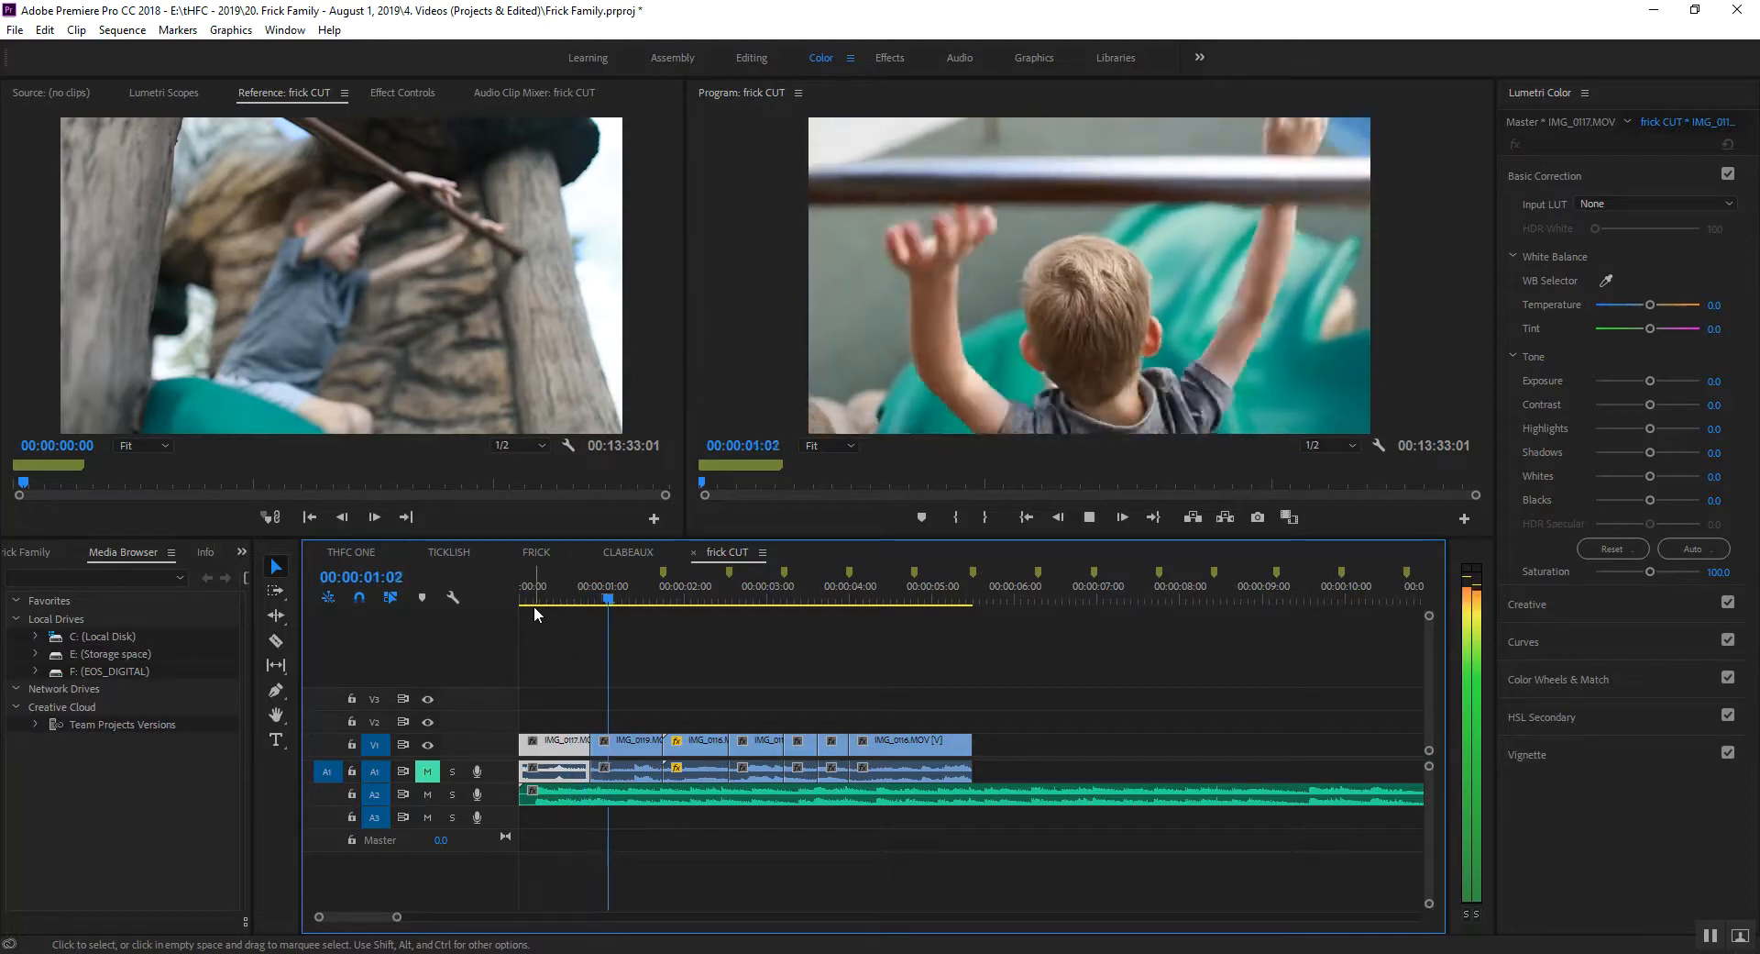
pyautogui.press('space')
pyautogui.click(572, 591)
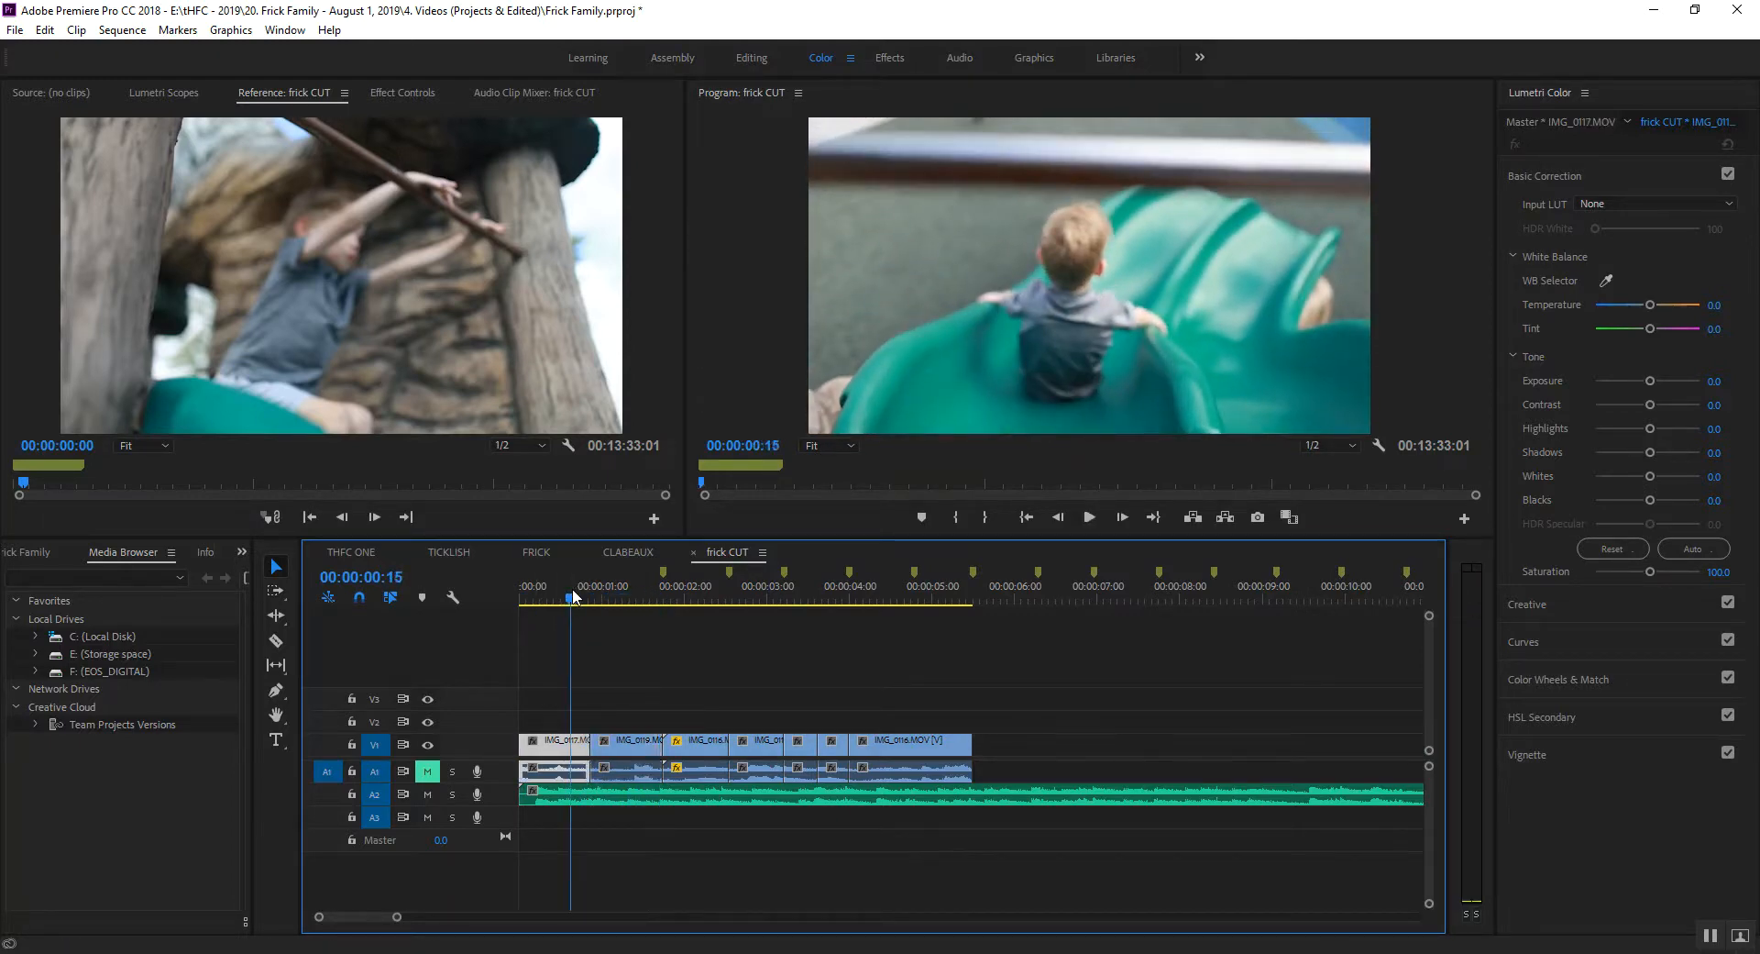
pyautogui.moveTo(573, 597); pyautogui.dragTo(542, 596)
# Trim about two frames off the overhead slide clip's start, extend its end to the 00:00:01:18 marker, and play the cut.
pyautogui.press('=')
pyautogui.press('=')
pyautogui.moveTo(814, 748); pyautogui.dragTo(854, 755)
pyautogui.press('space')
pyautogui.press('space')
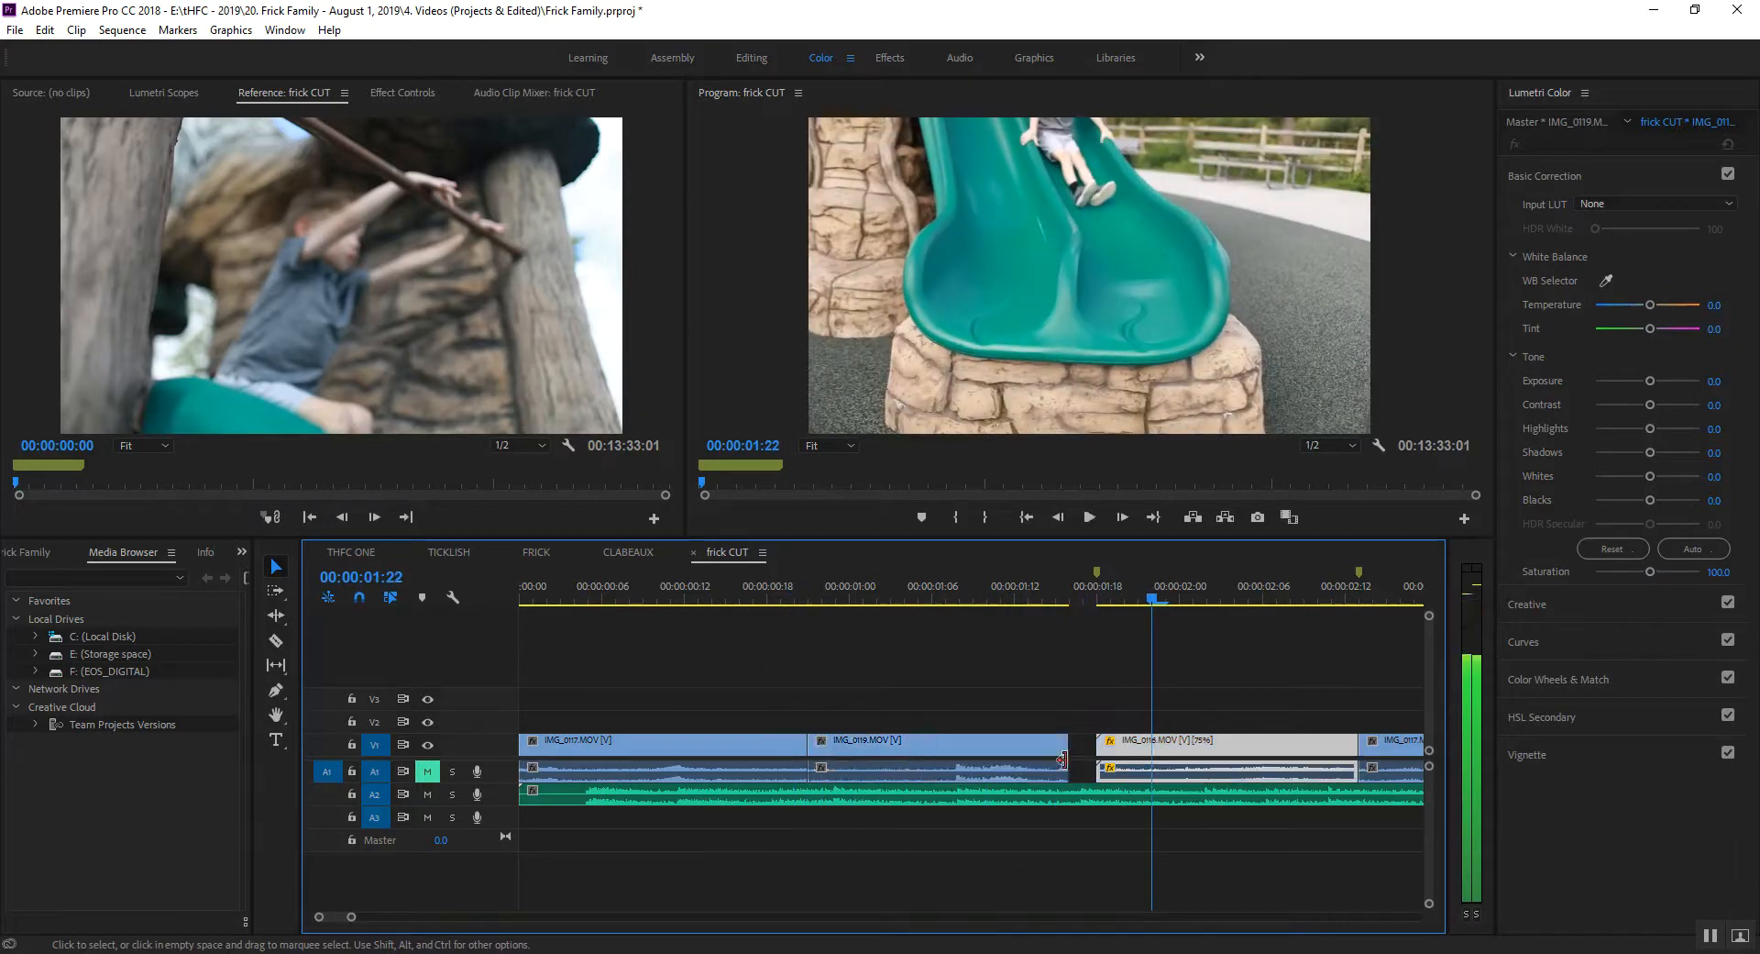
pyautogui.moveTo(1069, 743); pyautogui.dragTo(1103, 743)
pyautogui.click(1025, 603)
pyautogui.press('space')
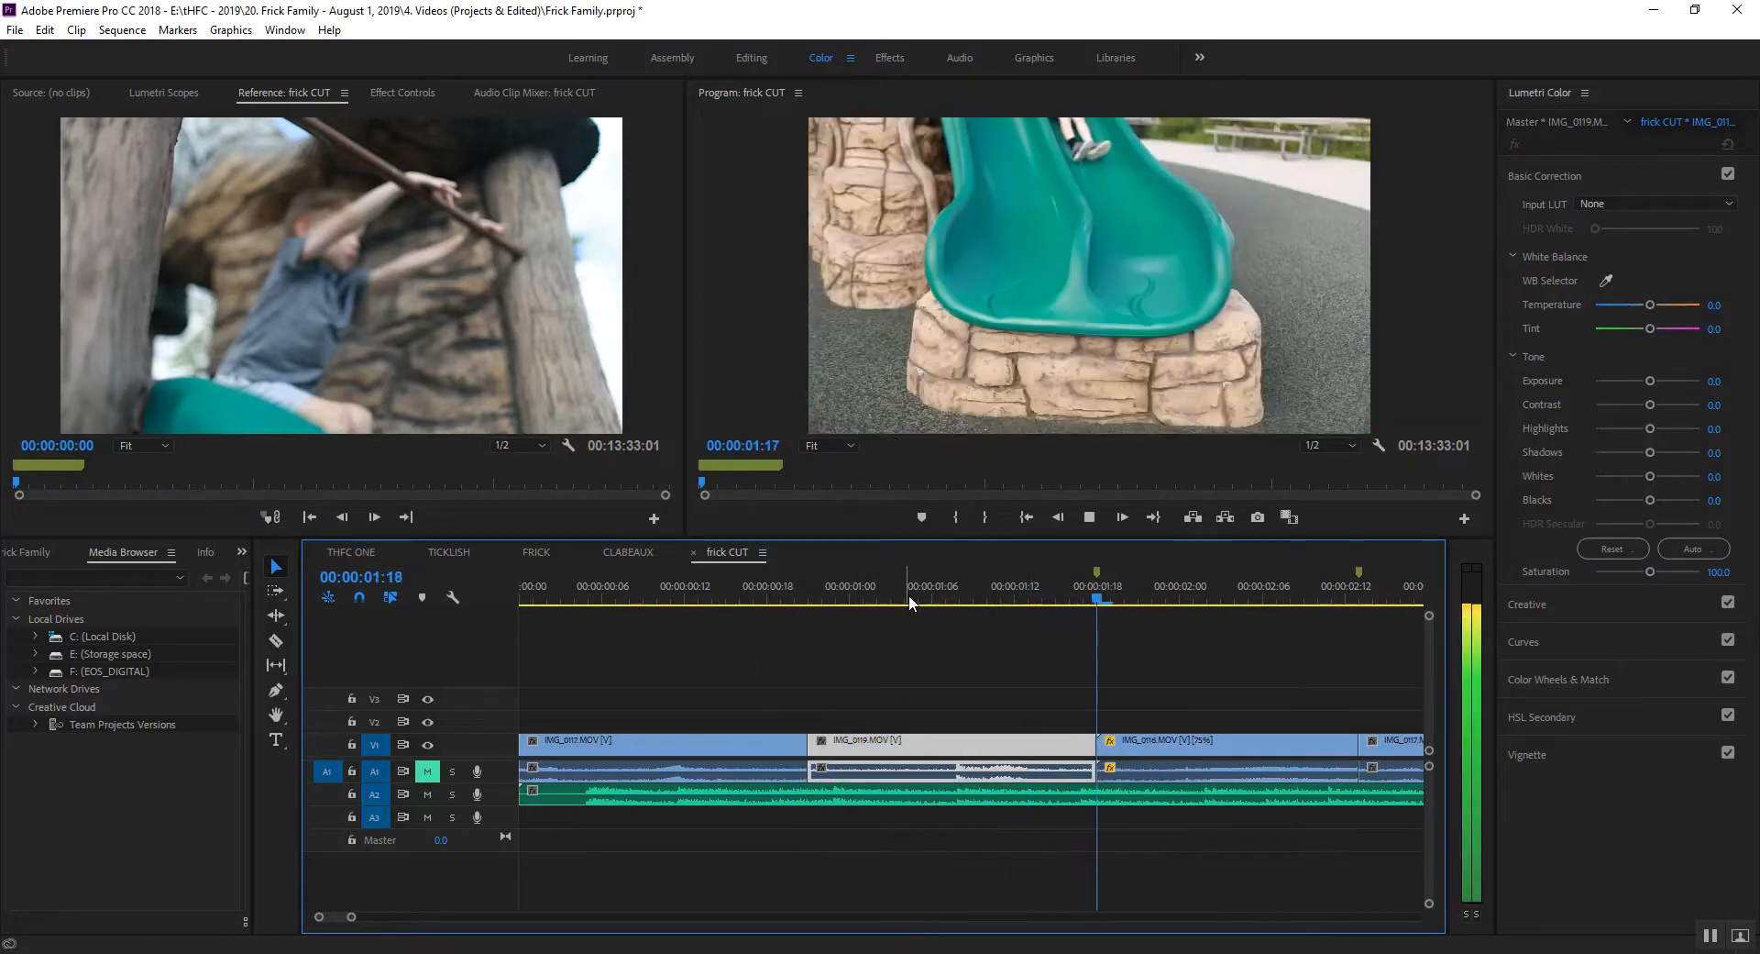
# Ripple trim about six frames off the front slide clip's start and play the cut from the overhead clip.
pyautogui.moveTo(994, 600); pyautogui.dragTo(1179, 581)
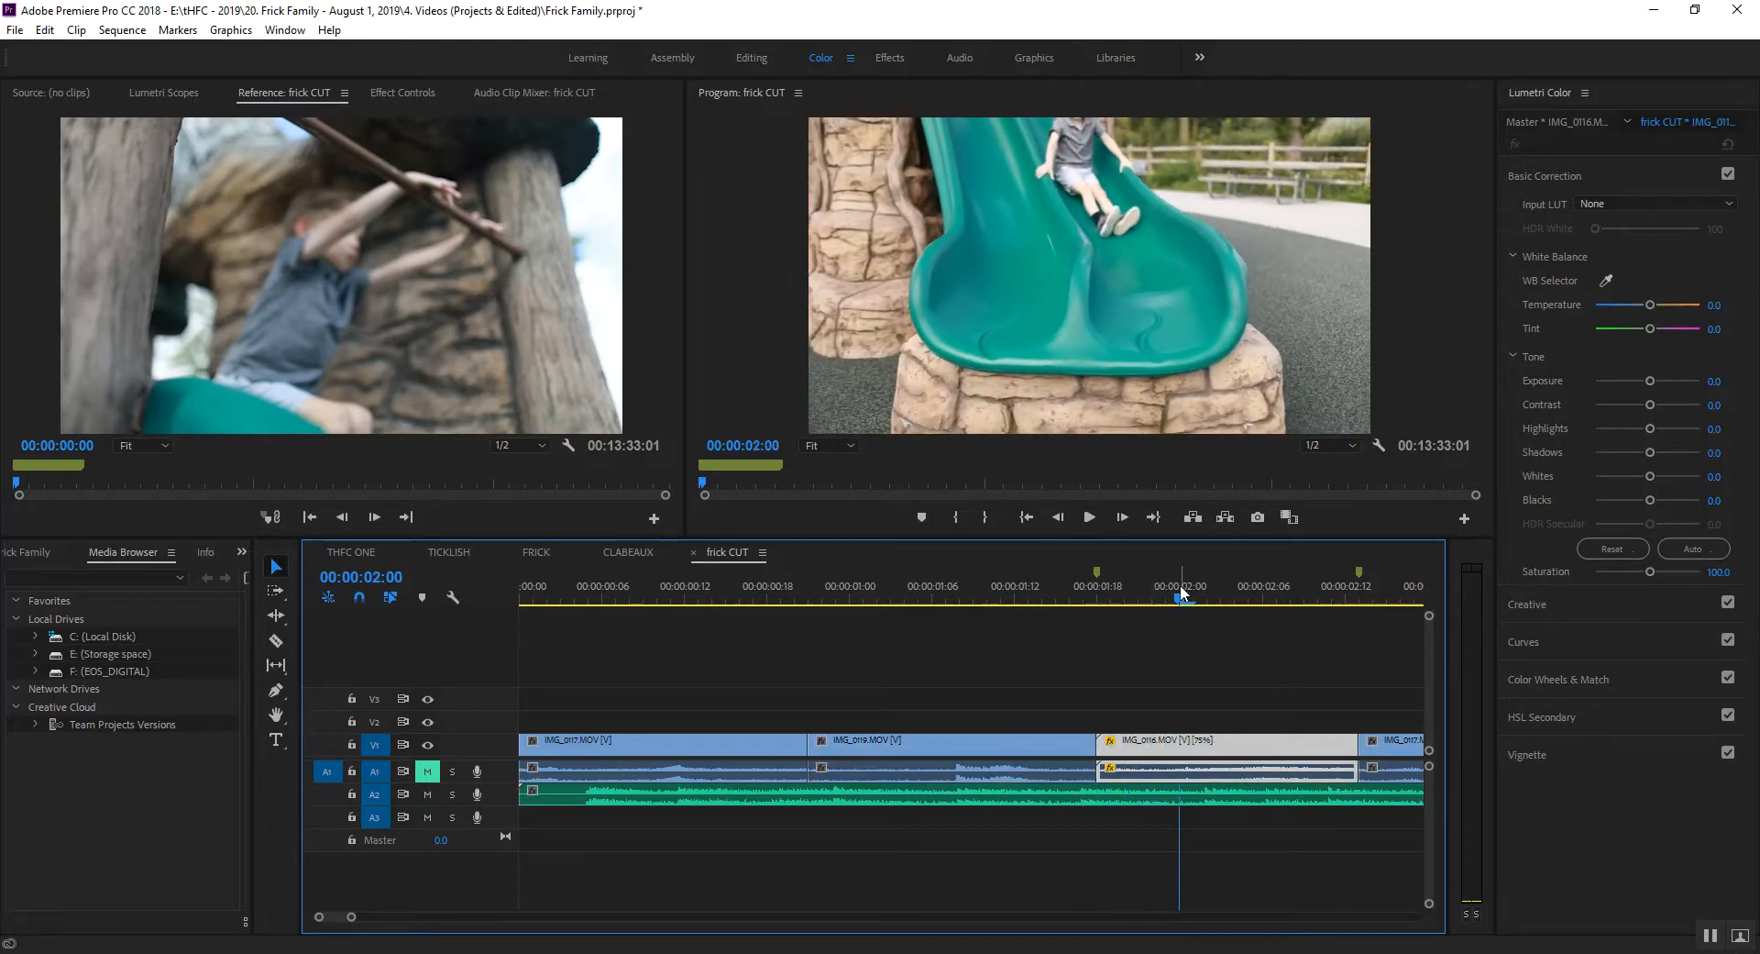
pyautogui.moveTo(1110, 745); pyautogui.dragTo(1192, 745)
pyautogui.click(952, 598)
pyautogui.press('space')
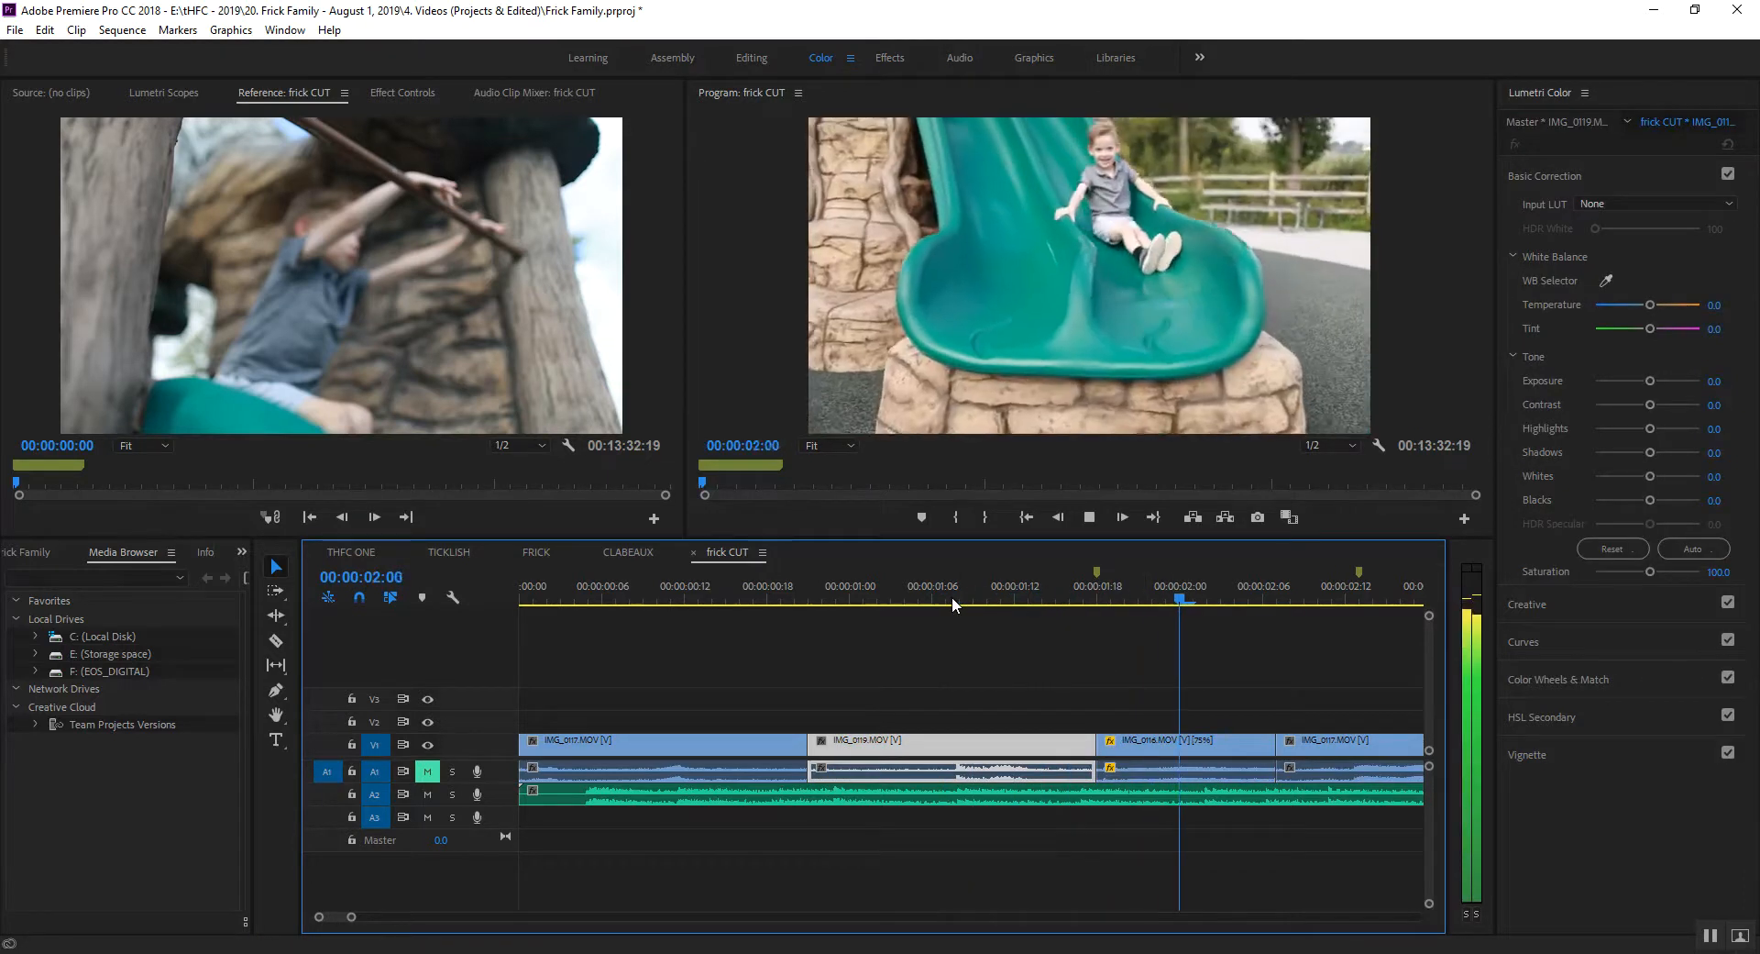
pyautogui.press('space')
pyautogui.press('-')
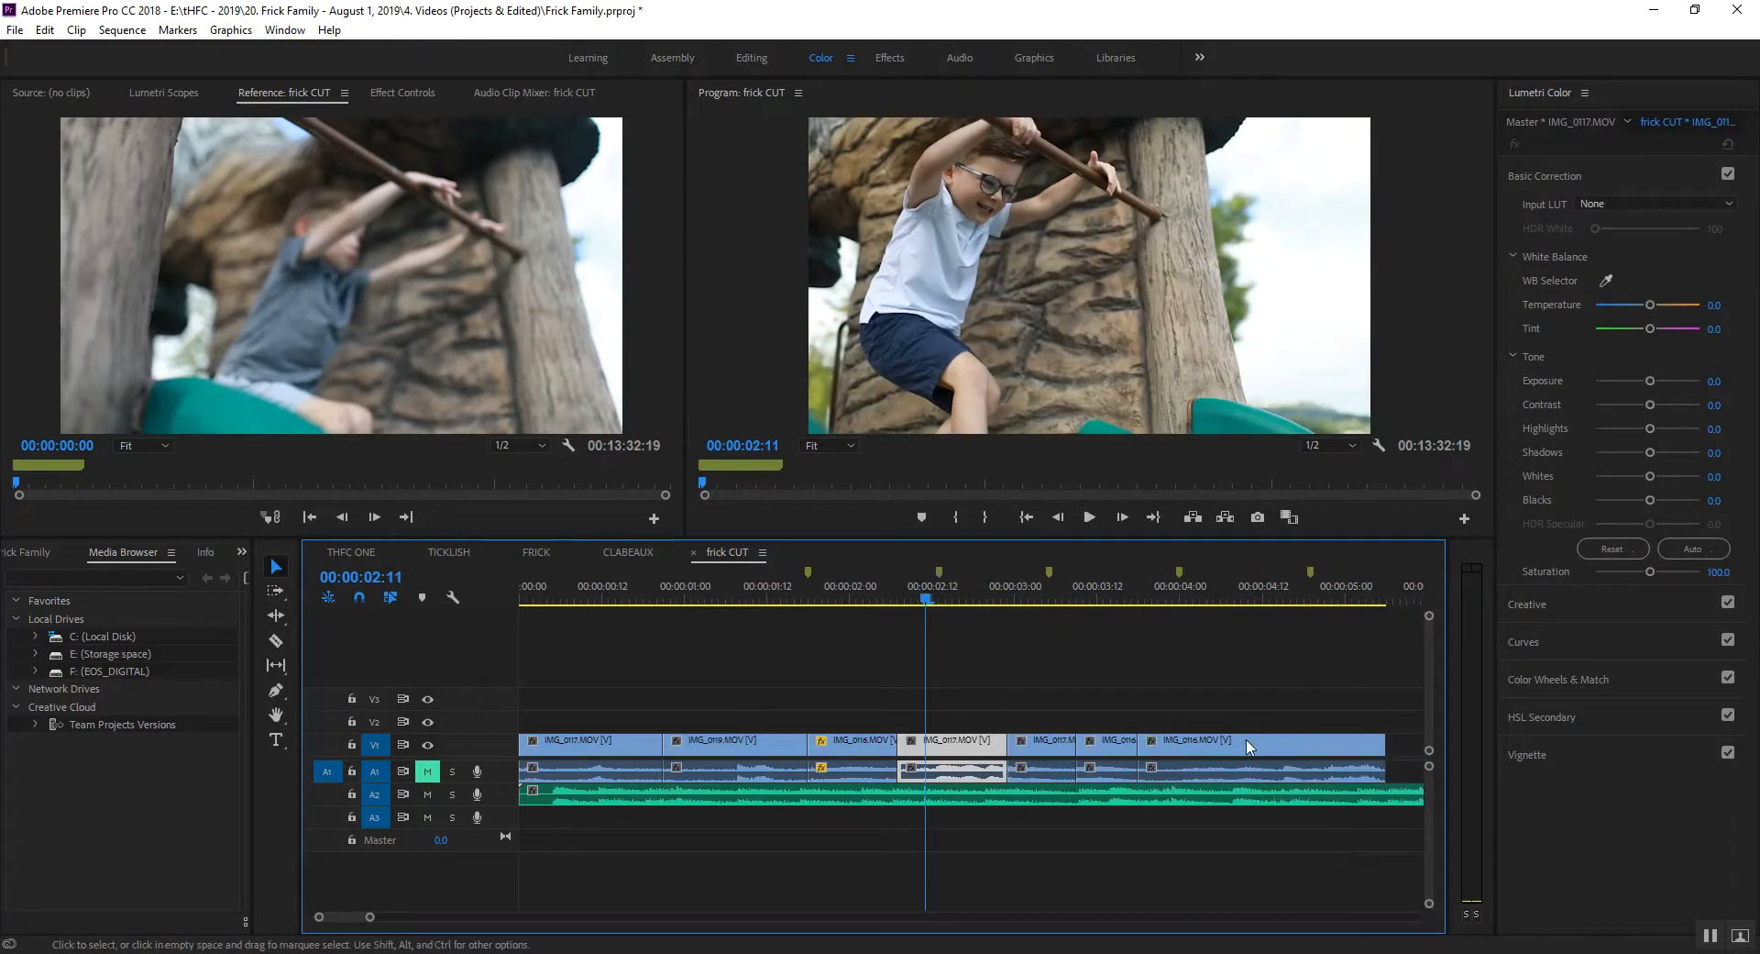
# Shift the clips after the front slide clip to the next music marker, extend the first one's start into the gap, and play.
pyautogui.click(992, 721)
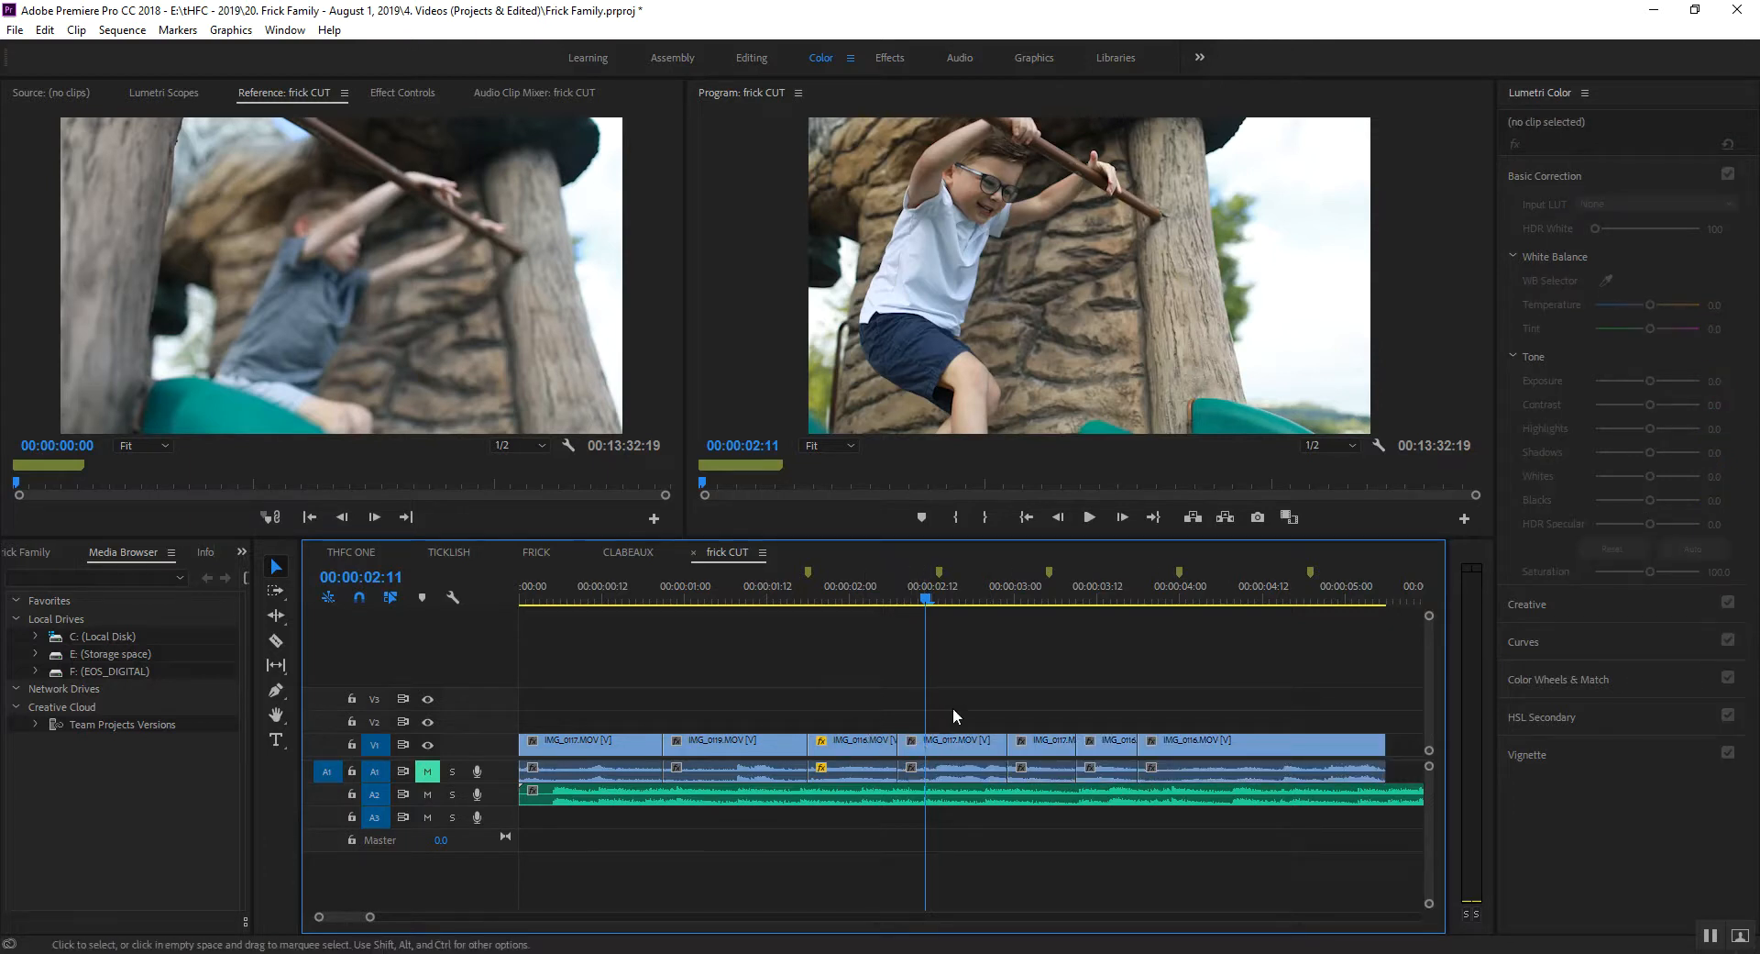
pyautogui.moveTo(953, 710); pyautogui.dragTo(1243, 745)
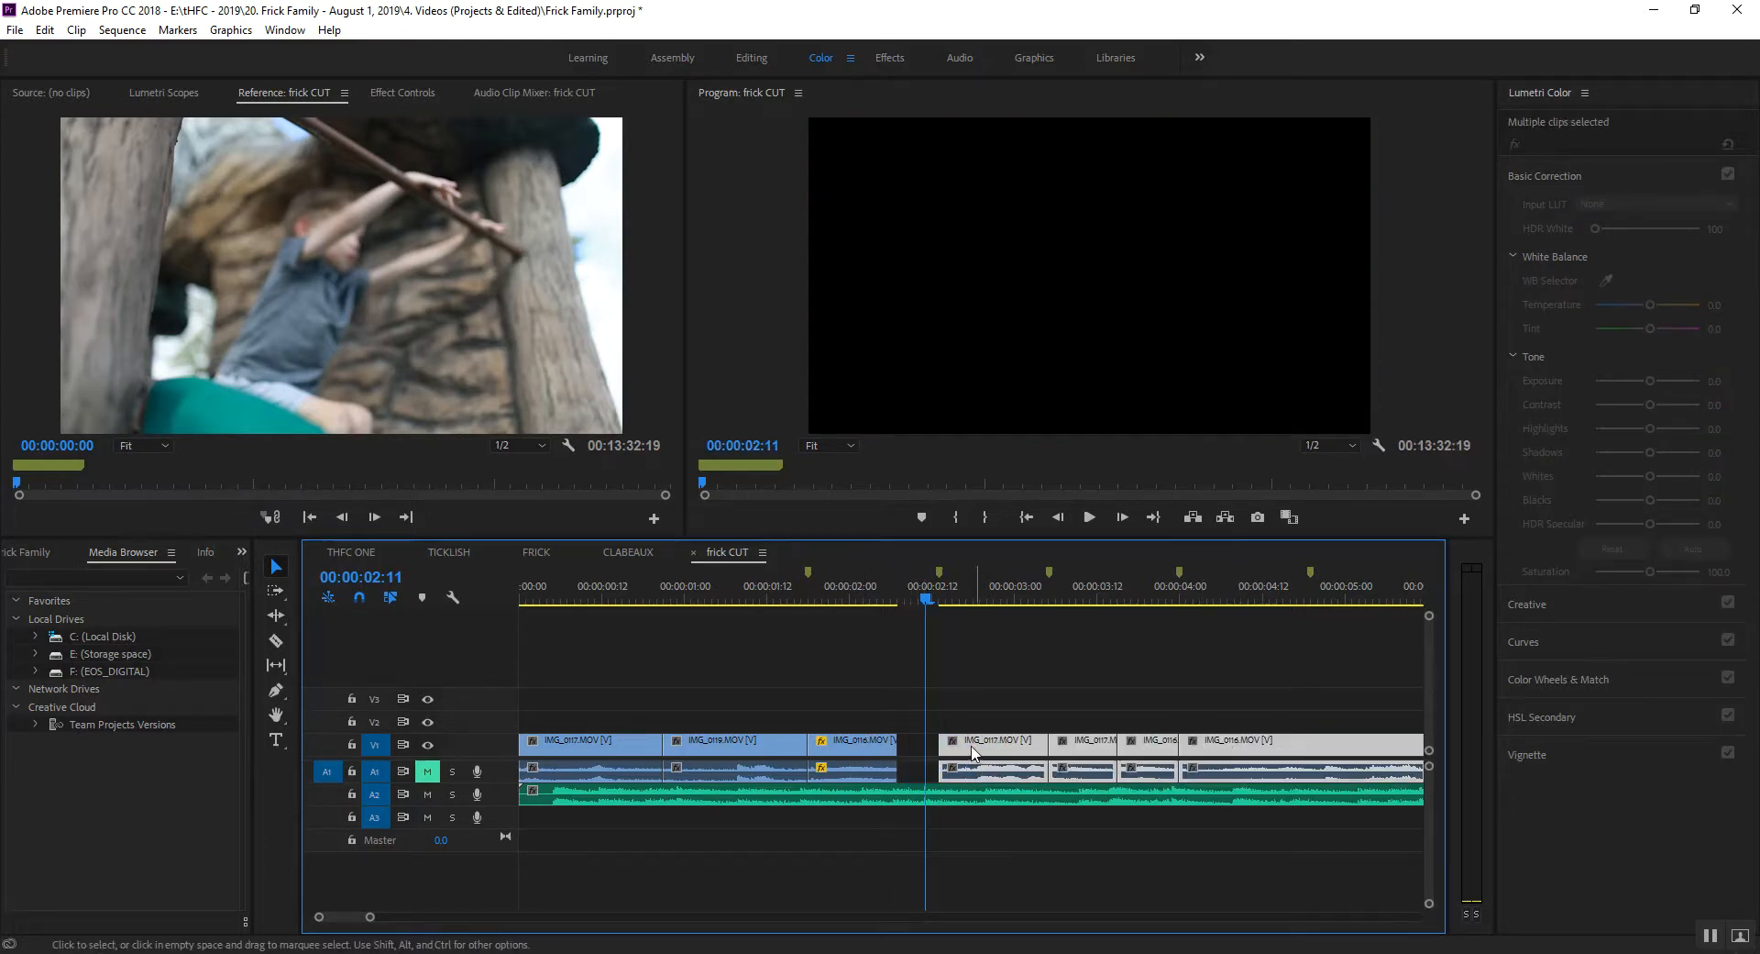
pyautogui.moveTo(880, 745); pyautogui.dragTo(880, 744)
pyautogui.click(858, 599)
pyautogui.press('space')
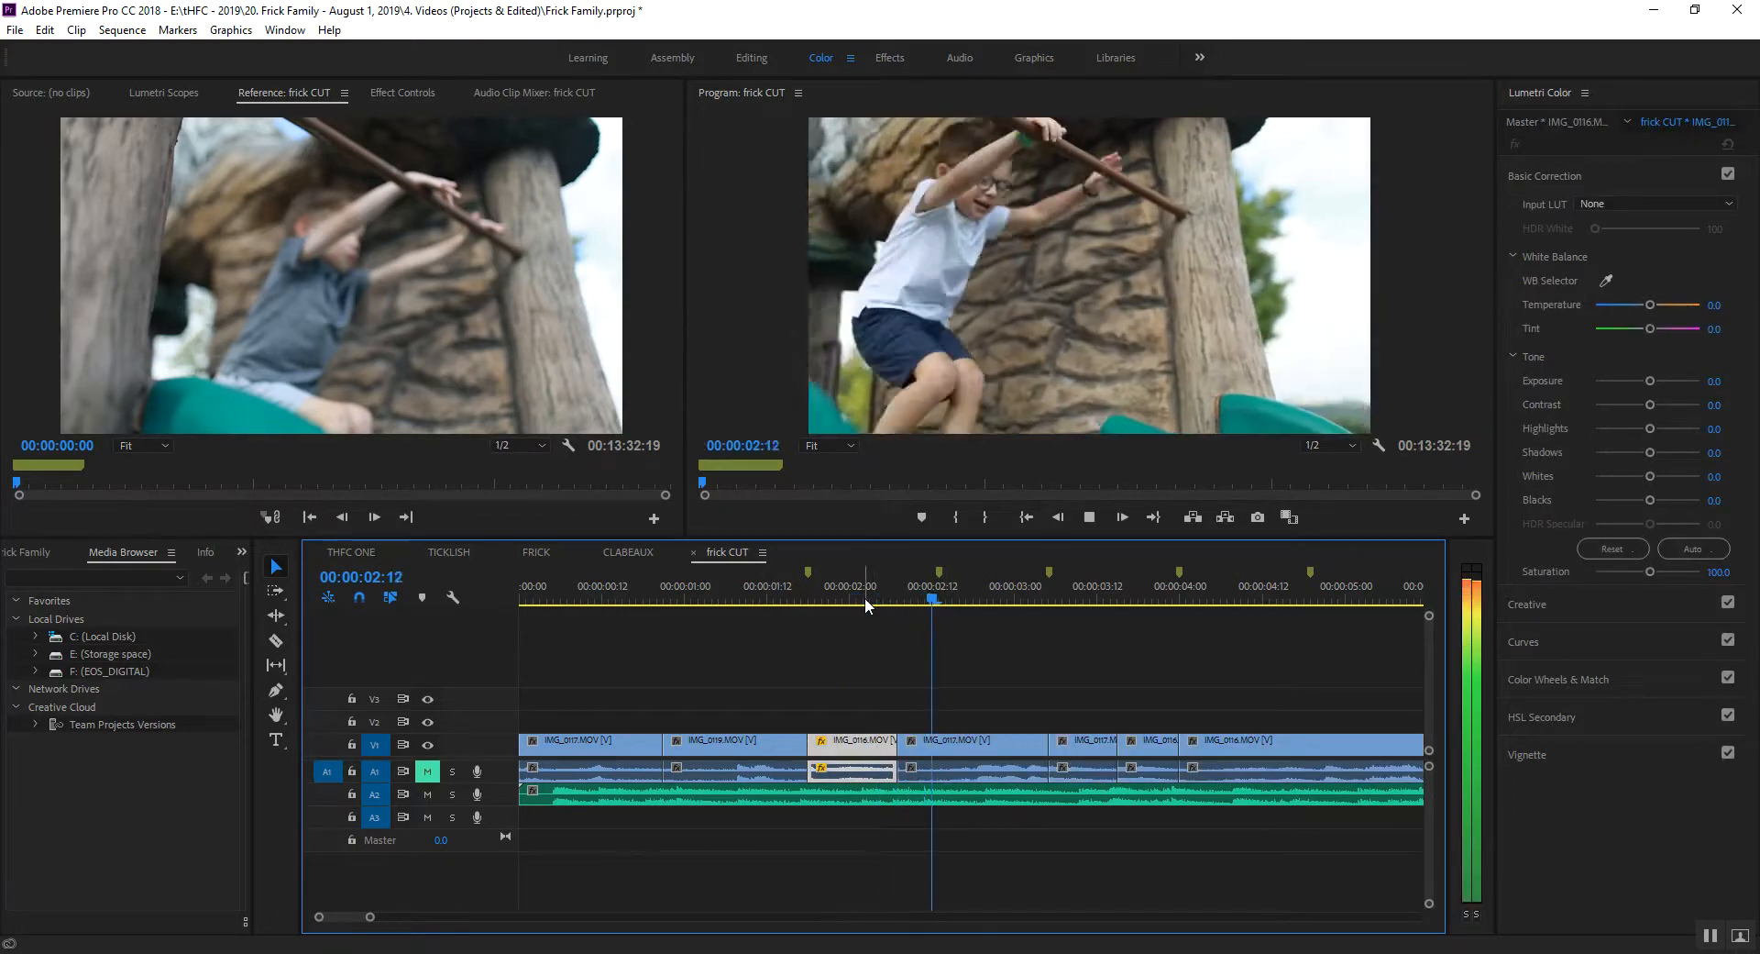
# Extend the end of the slowed IMG_0116 slide clip to the next music marker, over the following clip's start, and play the cut.
pyautogui.press('space')
pyautogui.moveTo(892, 744); pyautogui.dragTo(934, 743)
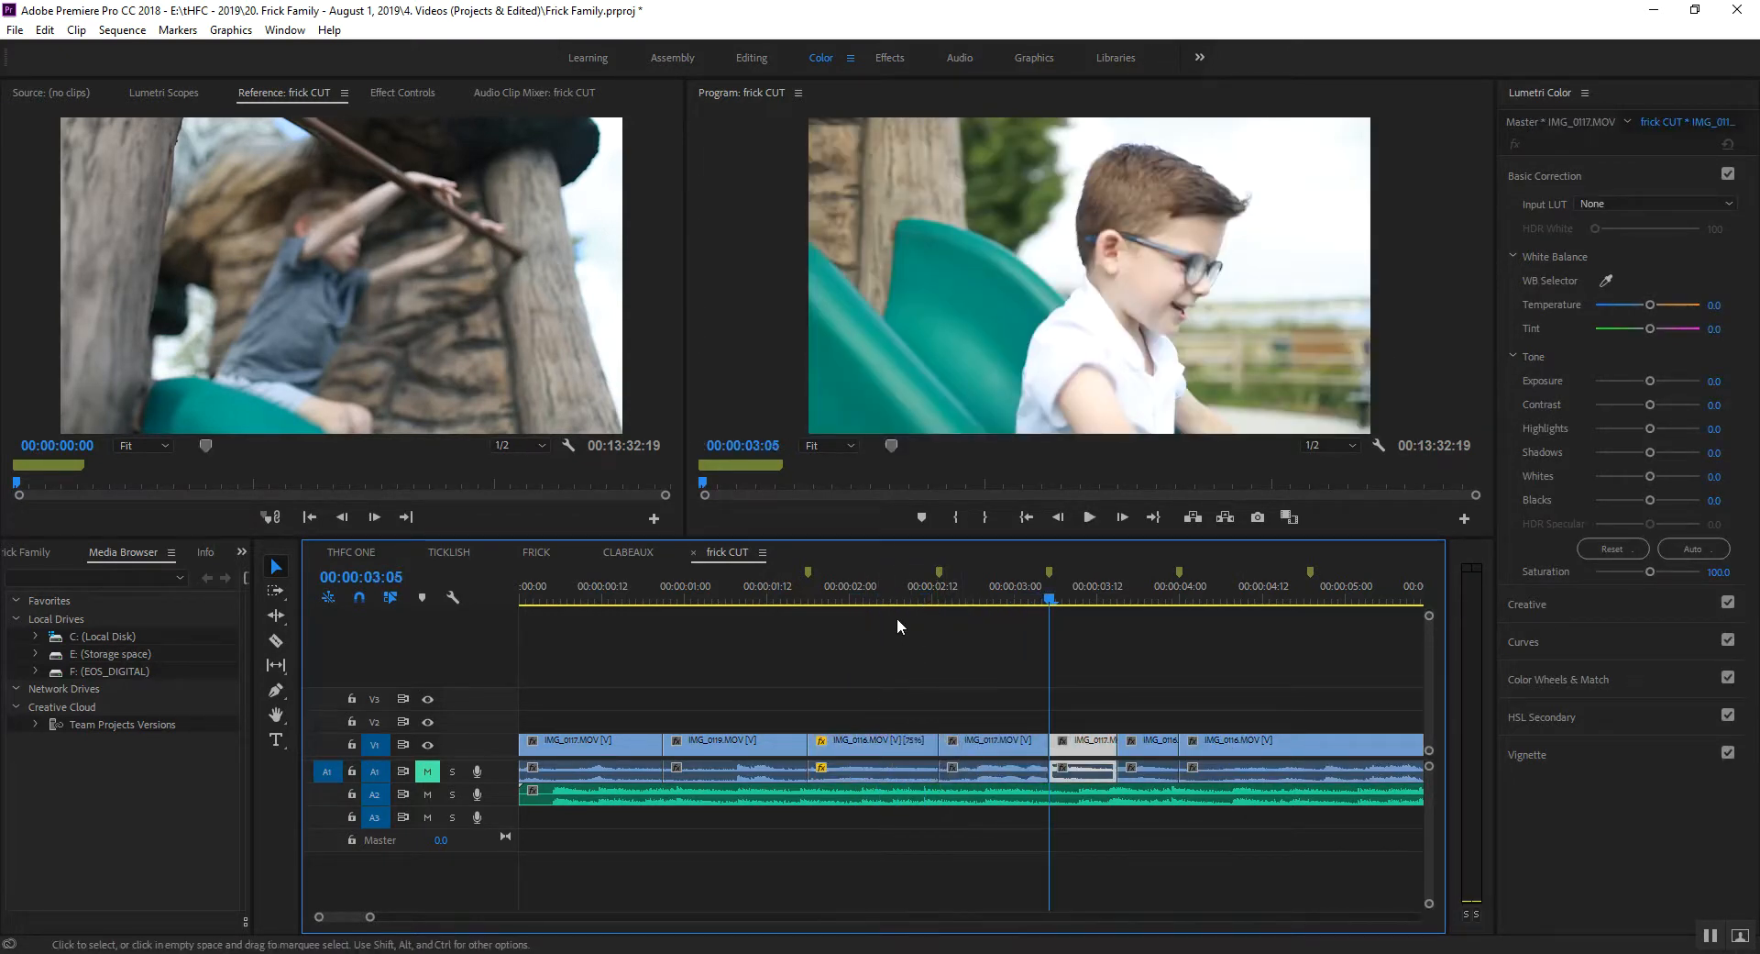
pyautogui.click(864, 599)
pyautogui.press('space')
pyautogui.click(859, 599)
pyautogui.press('space')
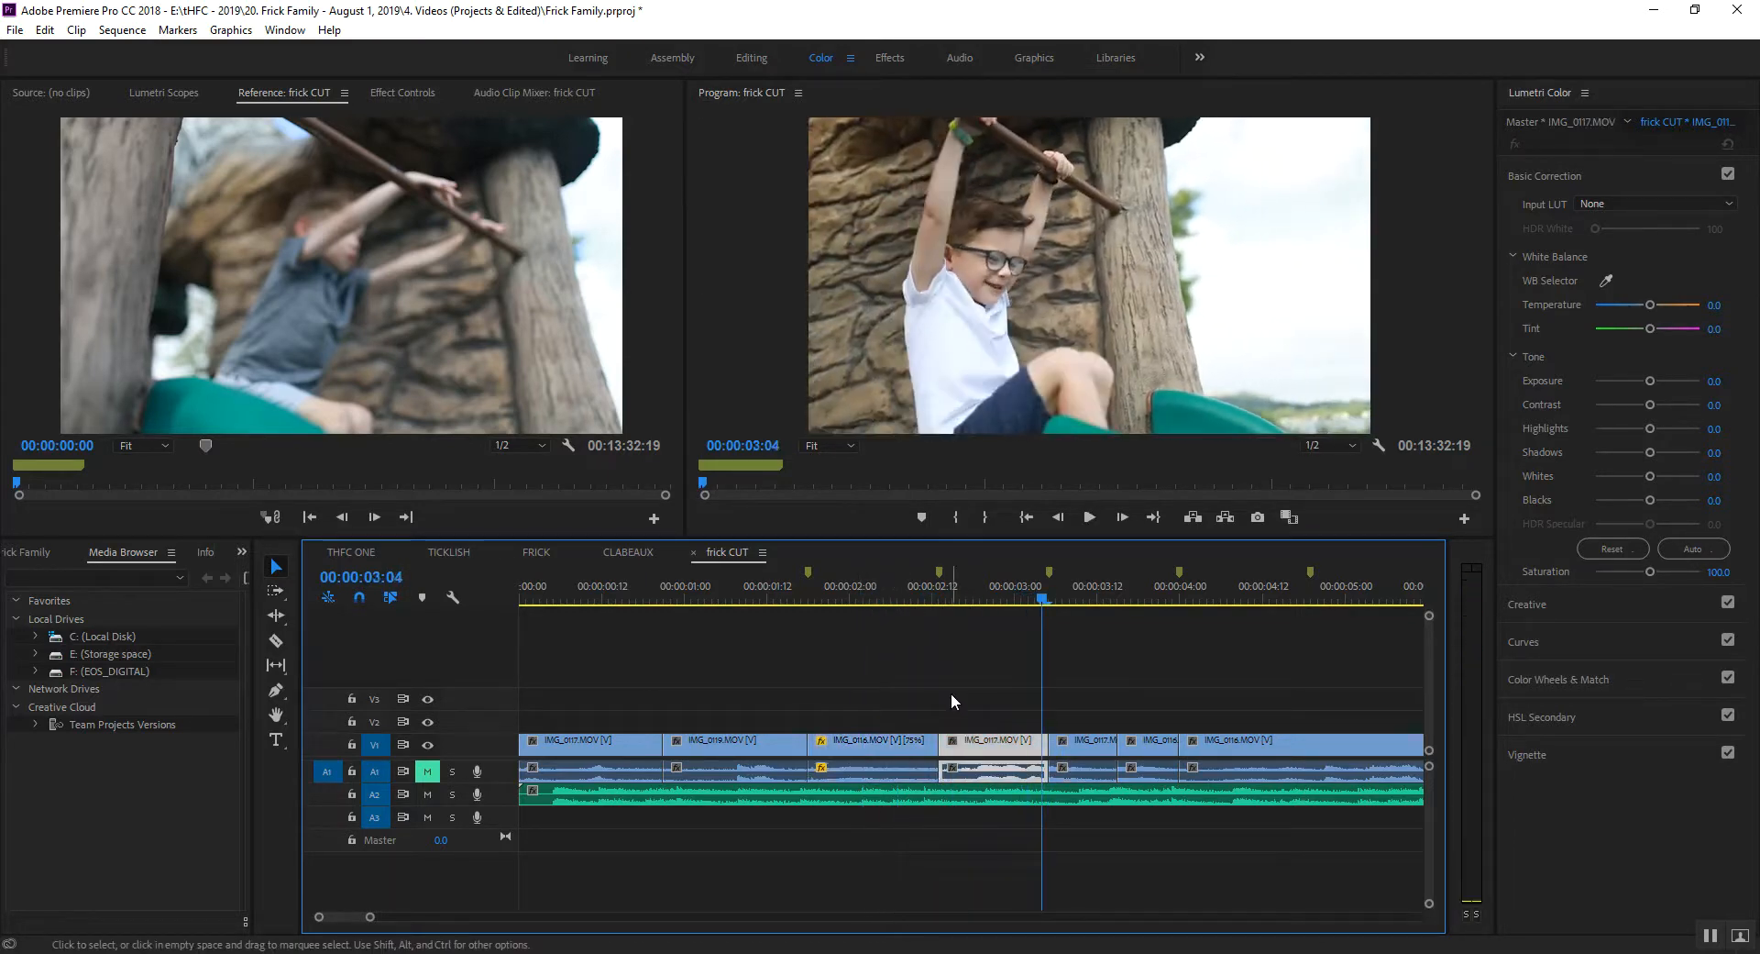
# Set the slowed IMG_0116 slide clip's speed to 70% and play its cut to the following clip.
pyautogui.press('=')
pyautogui.rightClick(732, 746)
pyautogui.click(805, 544)
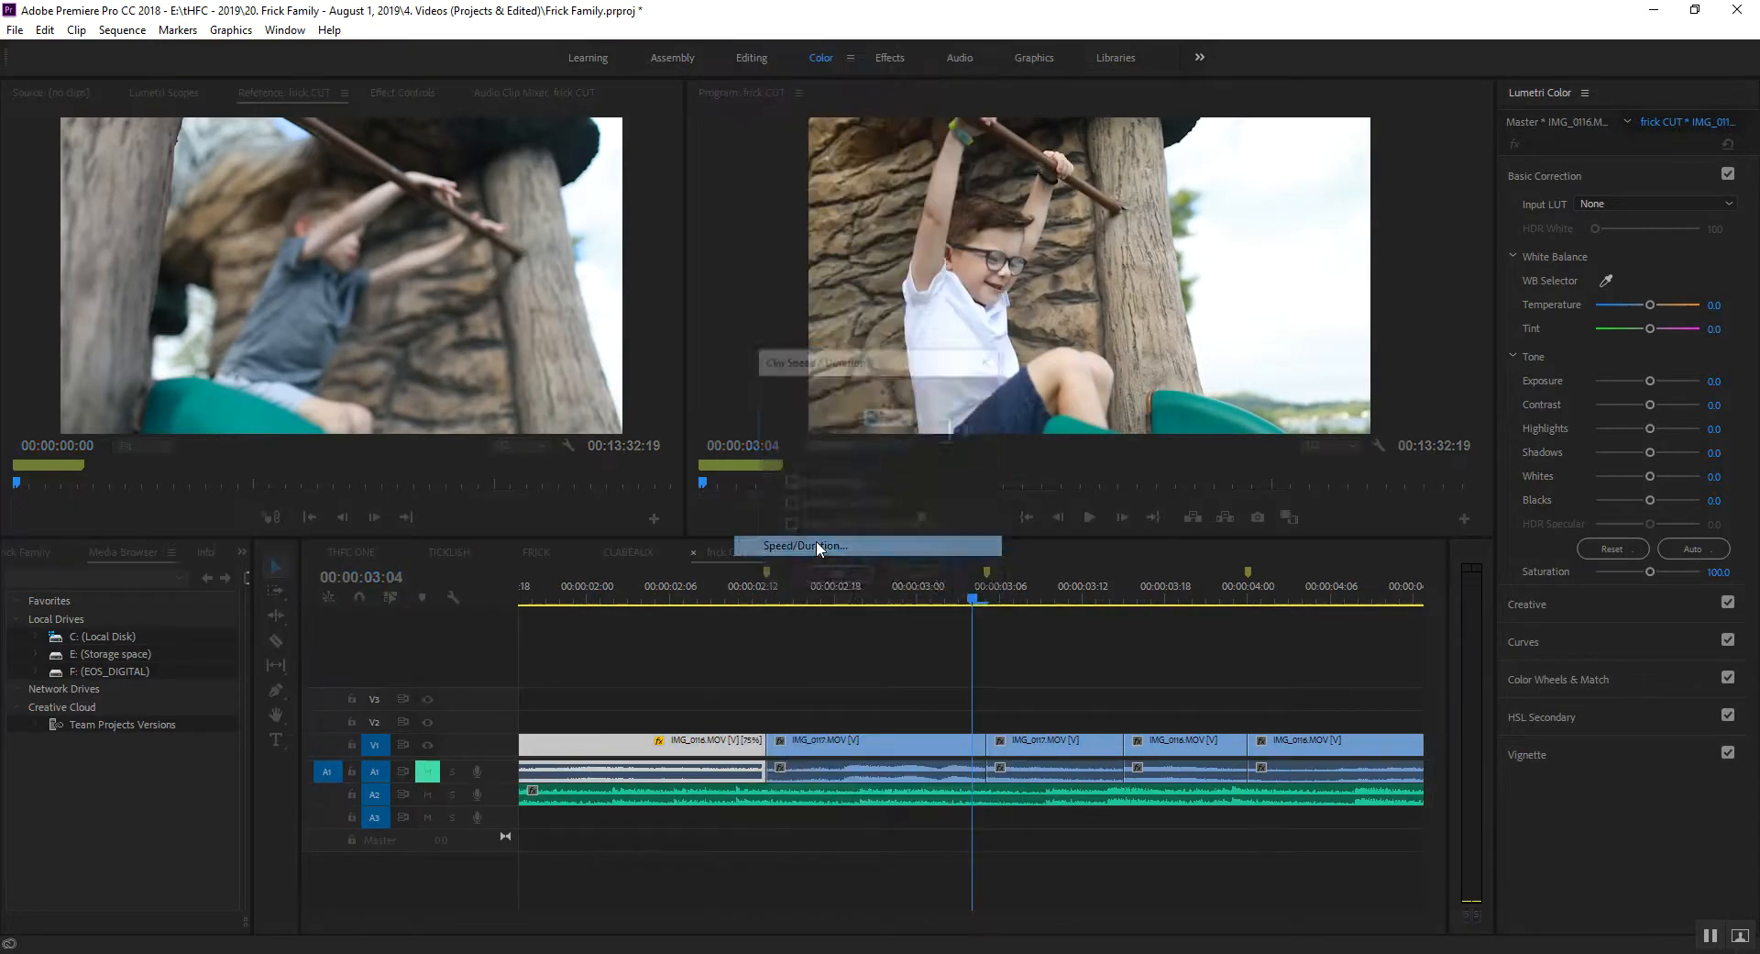
pyautogui.write('70')
pyautogui.press('Return')
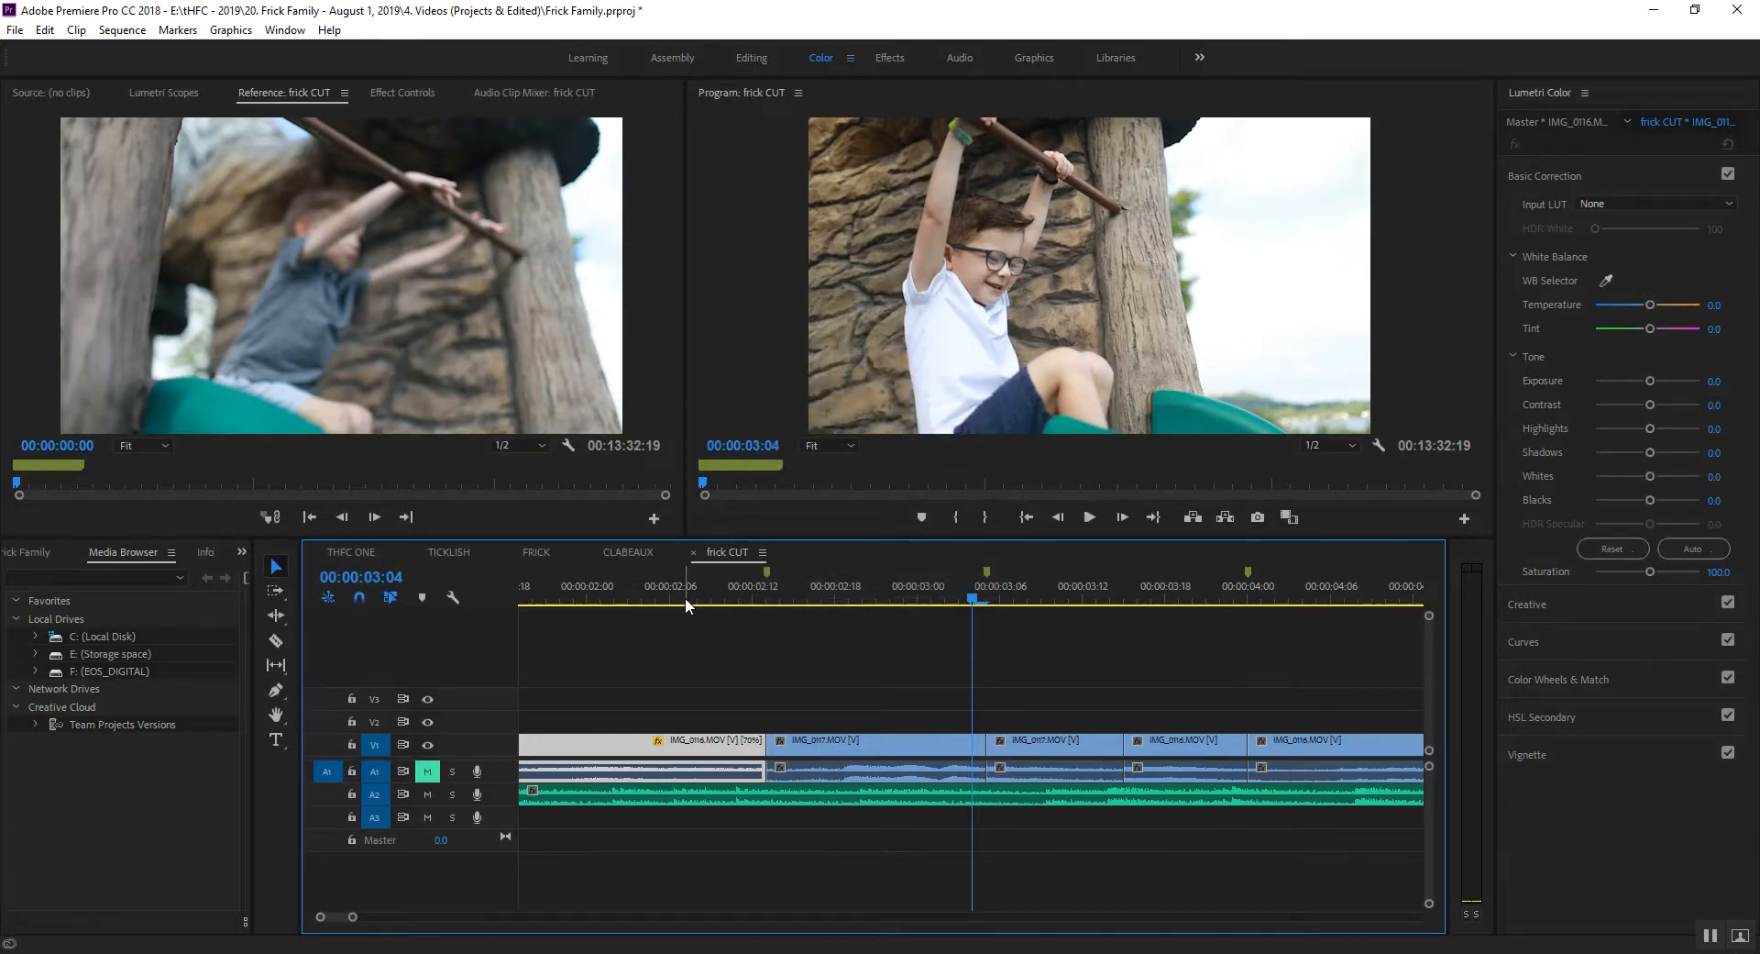
pyautogui.click(687, 599)
pyautogui.press('space')
pyautogui.press('space')
# Try a 50% speed on the same IMG_0116 slide clip, play the cut, and undo the speed change.
pyautogui.rightClick(716, 748)
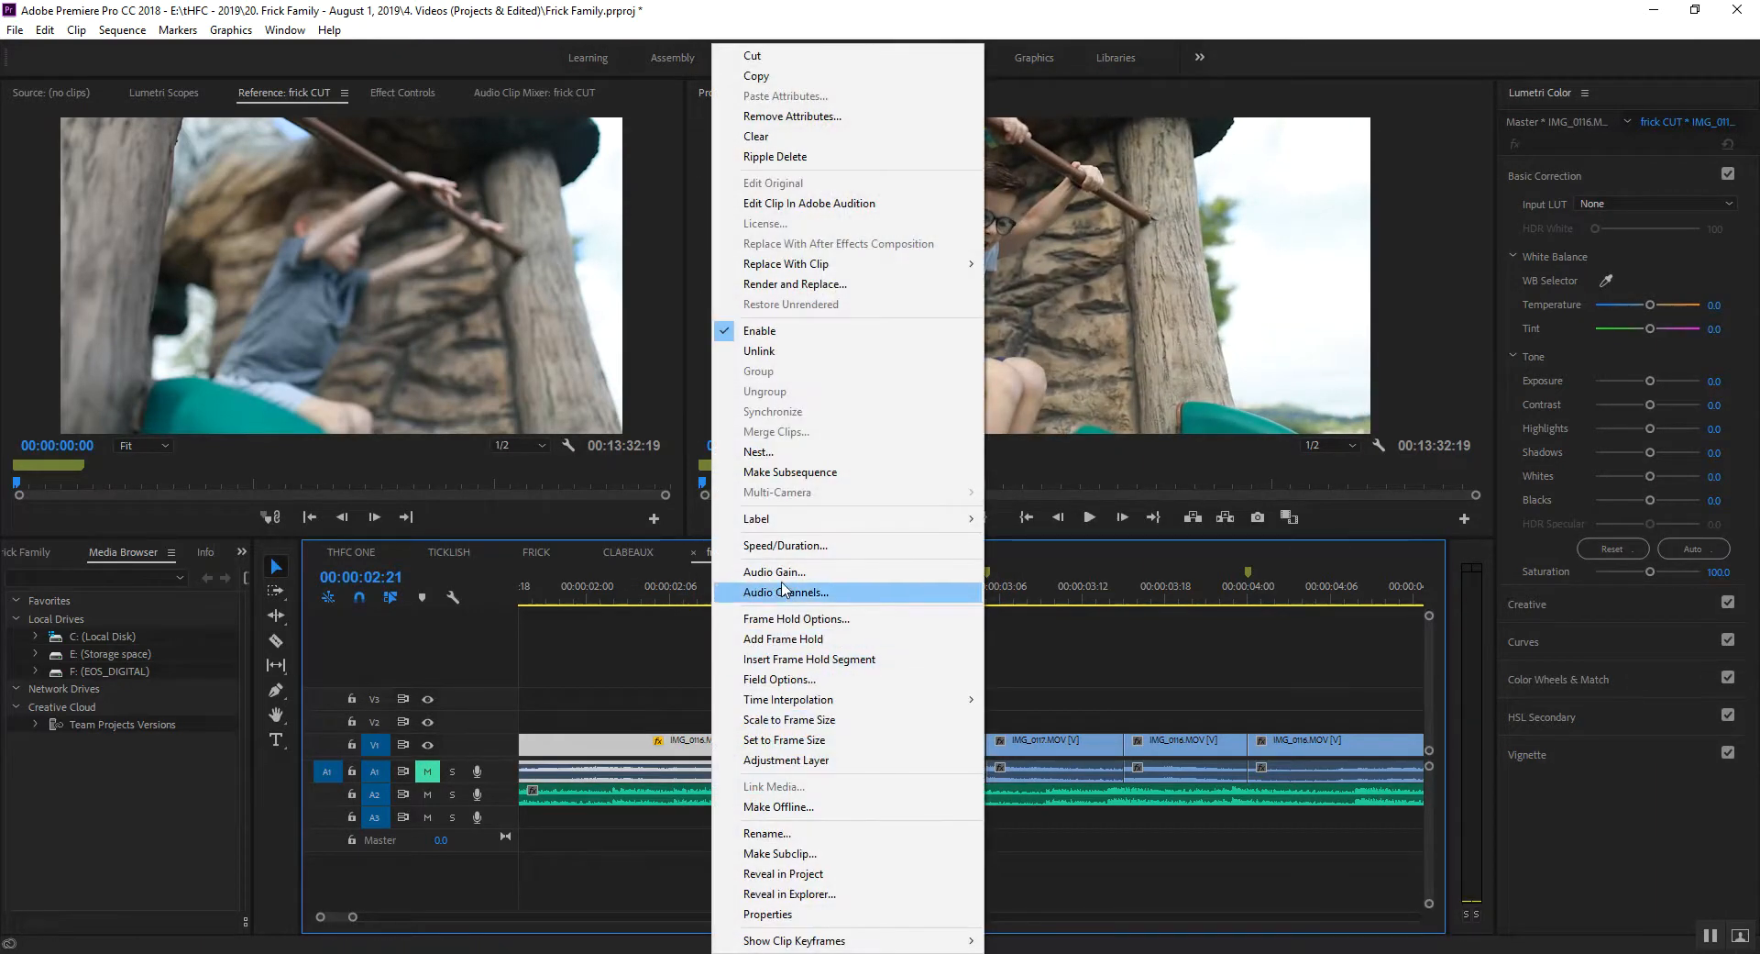
pyautogui.click(907, 547)
pyautogui.write('50')
pyautogui.press('Return')
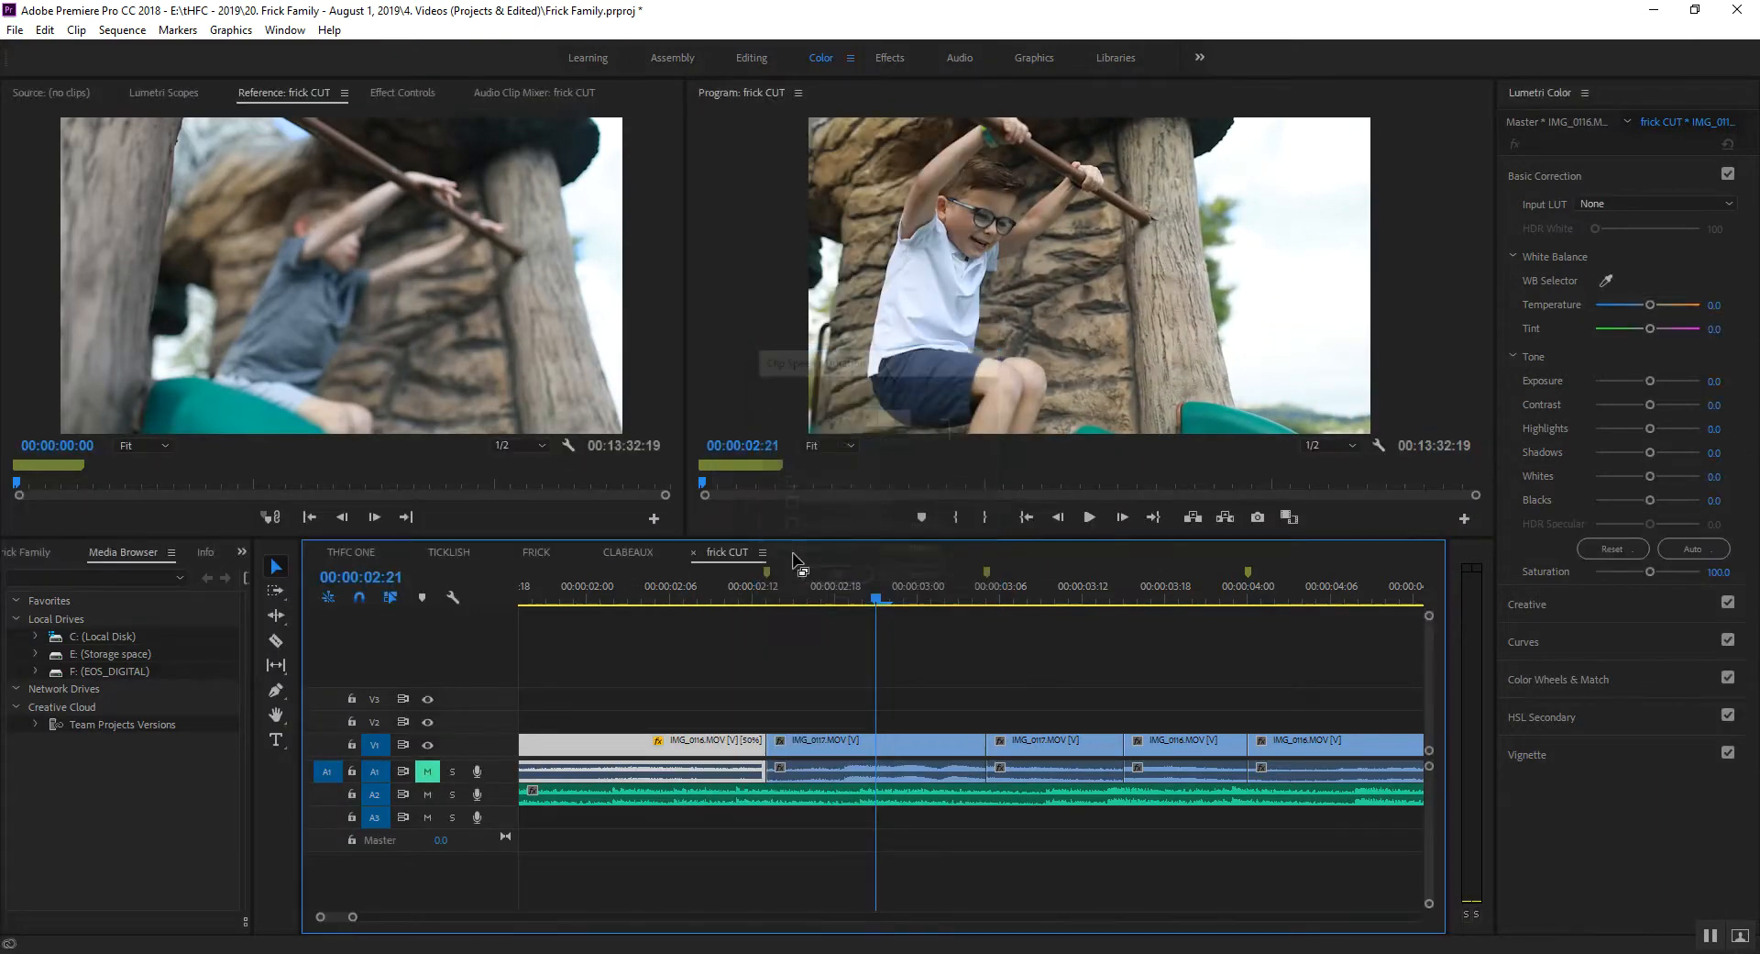
pyautogui.click(624, 599)
pyautogui.press('space')
pyautogui.hotkey('ctrl', 'z')
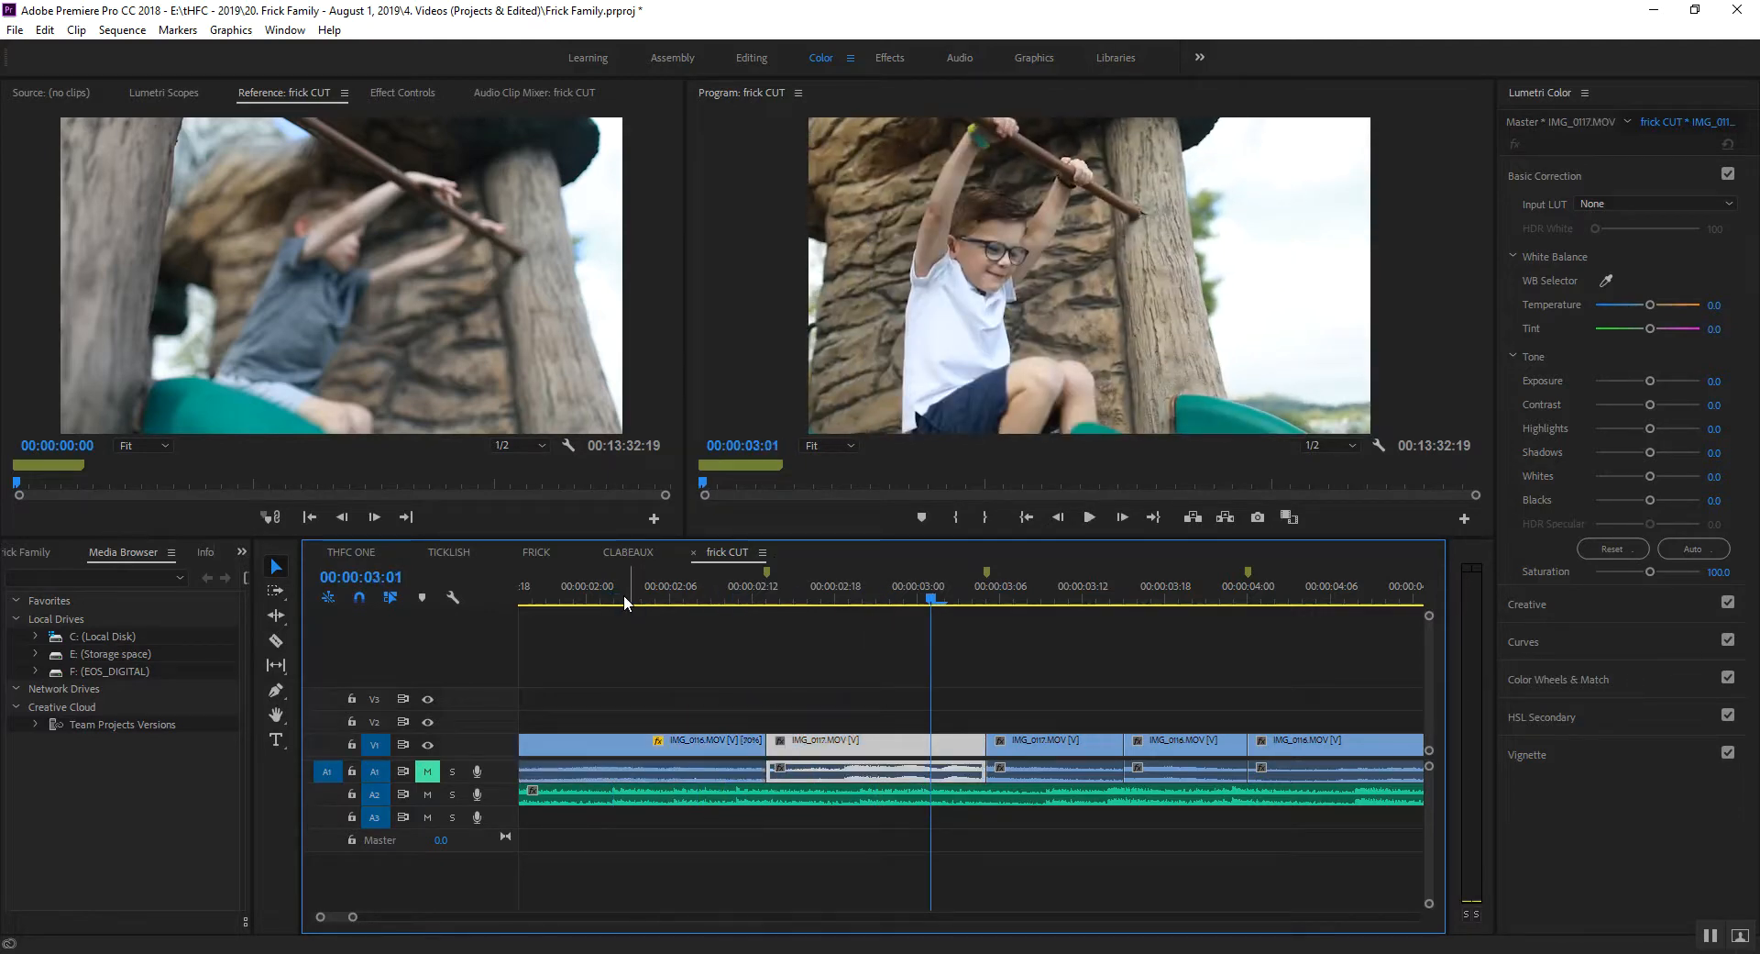
# Replay the slowed clip's cut, review the opening from the sequence start, and save the project.
pyautogui.click(623, 596)
pyautogui.press('space')
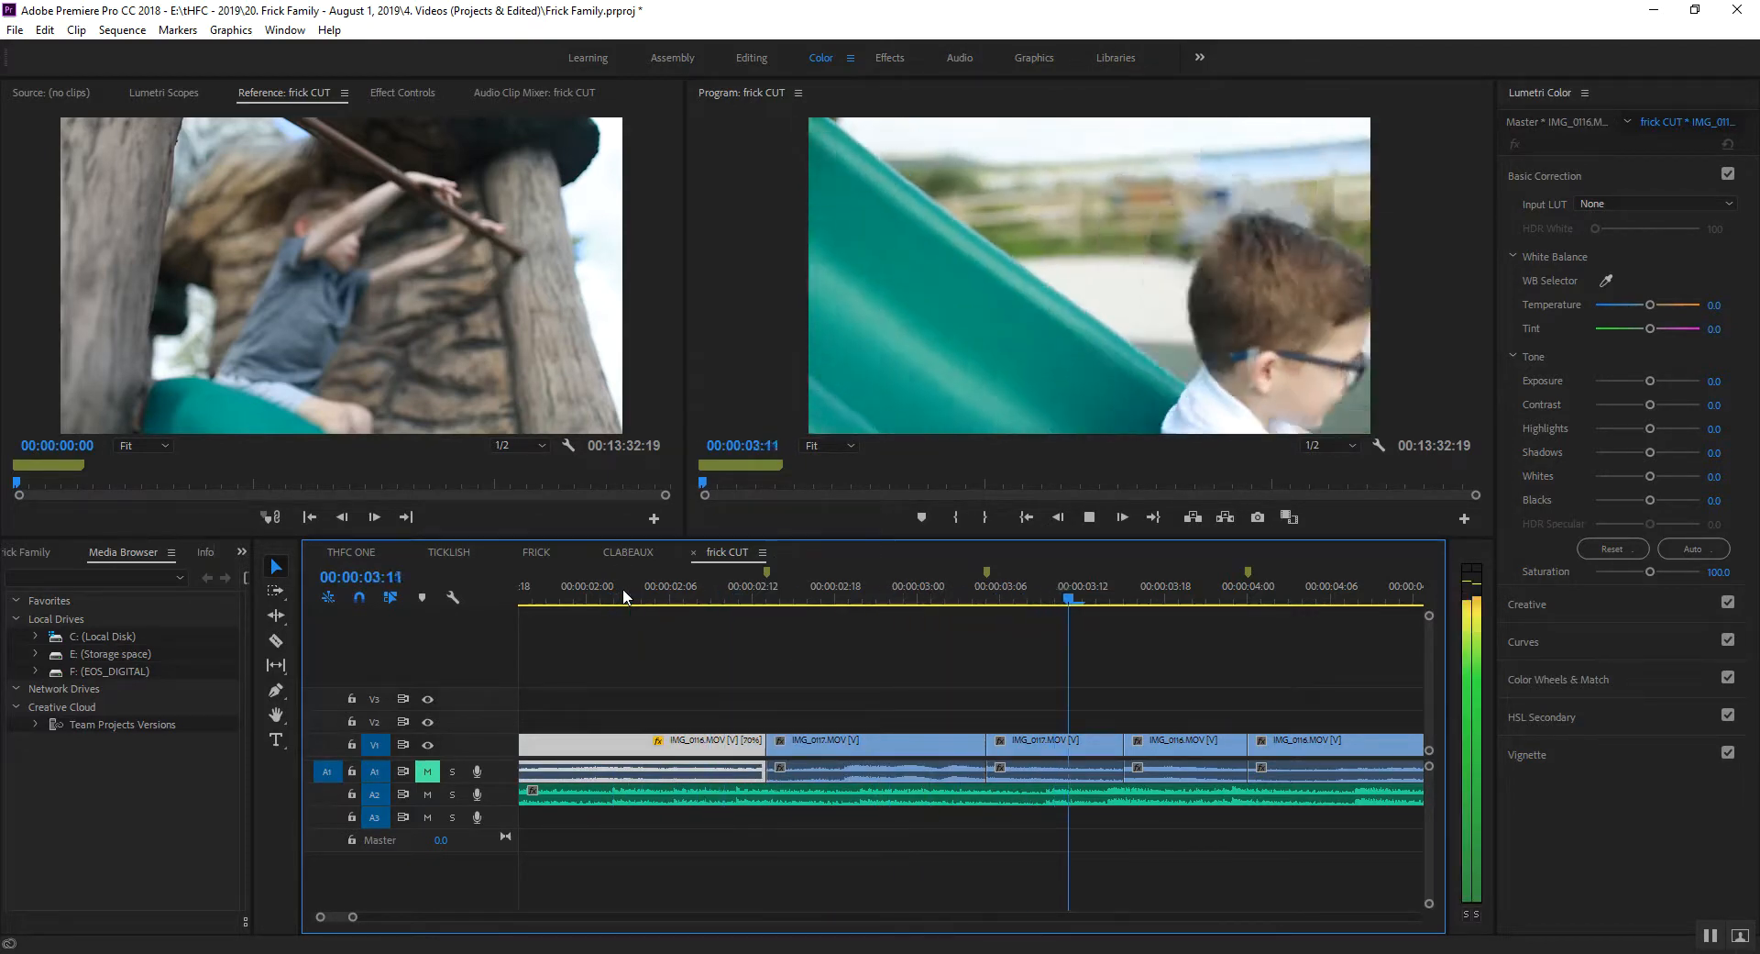
pyautogui.press('space')
pyautogui.press('-')
pyautogui.press('-')
pyautogui.press('-')
pyautogui.press('-')
pyautogui.moveTo(534, 602); pyautogui.dragTo(409, 593)
pyautogui.press('space')
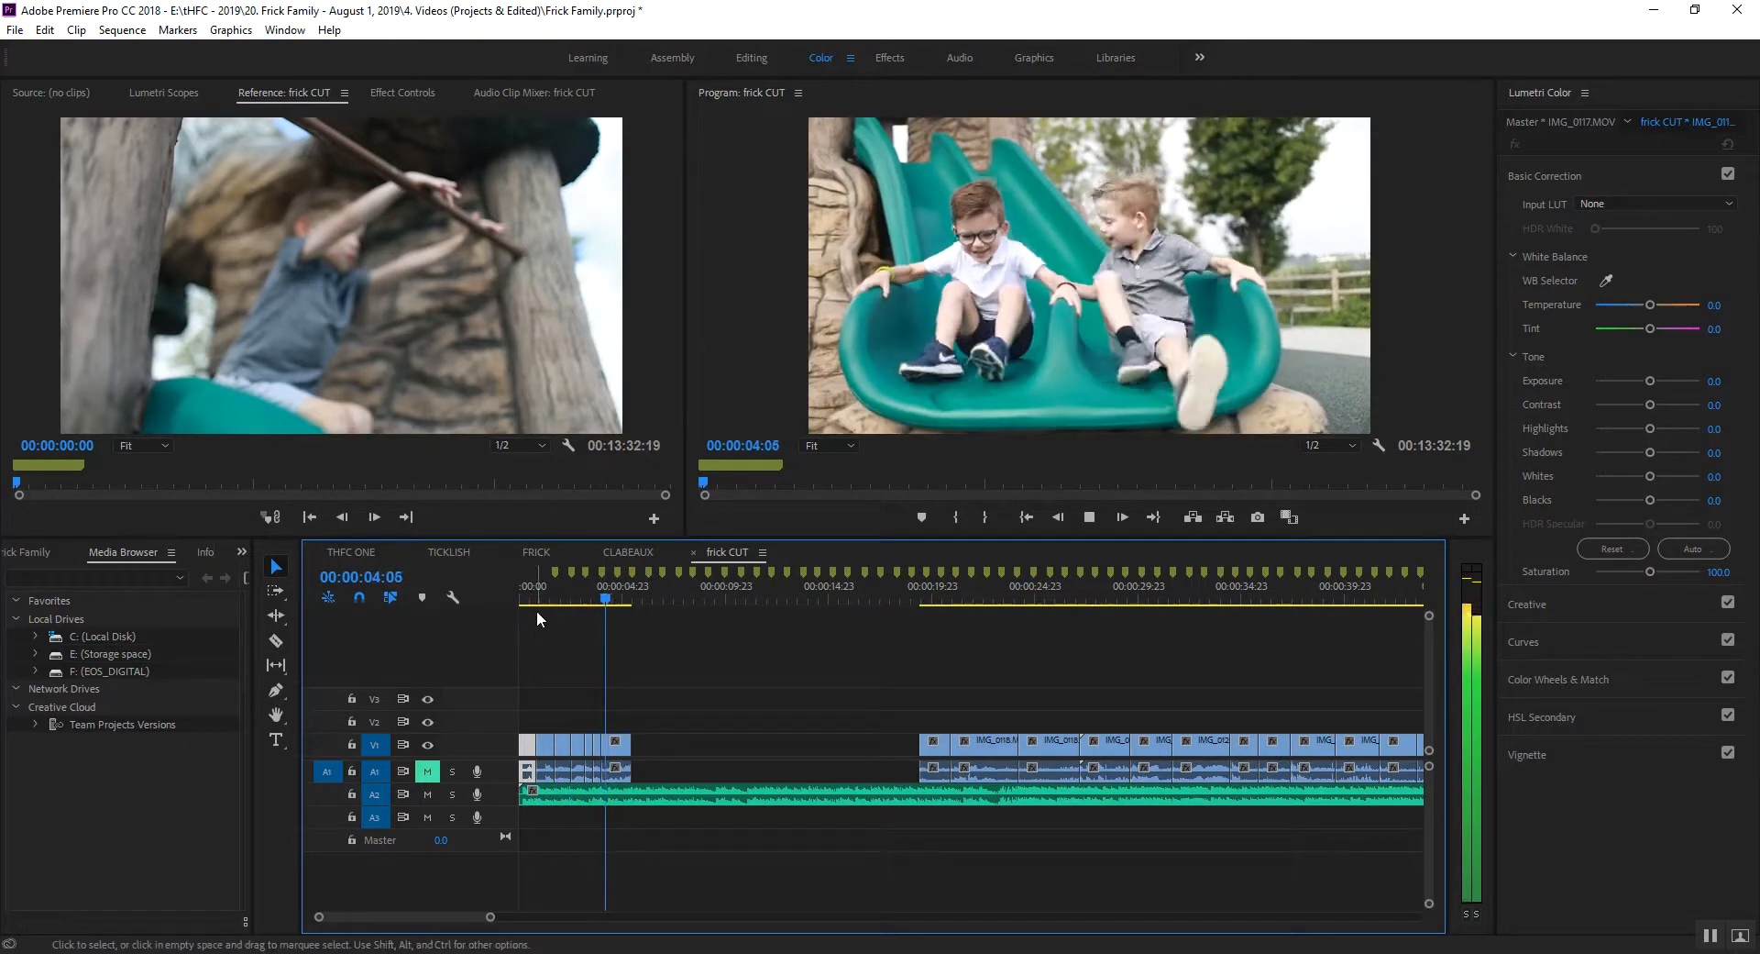
pyautogui.press('space')
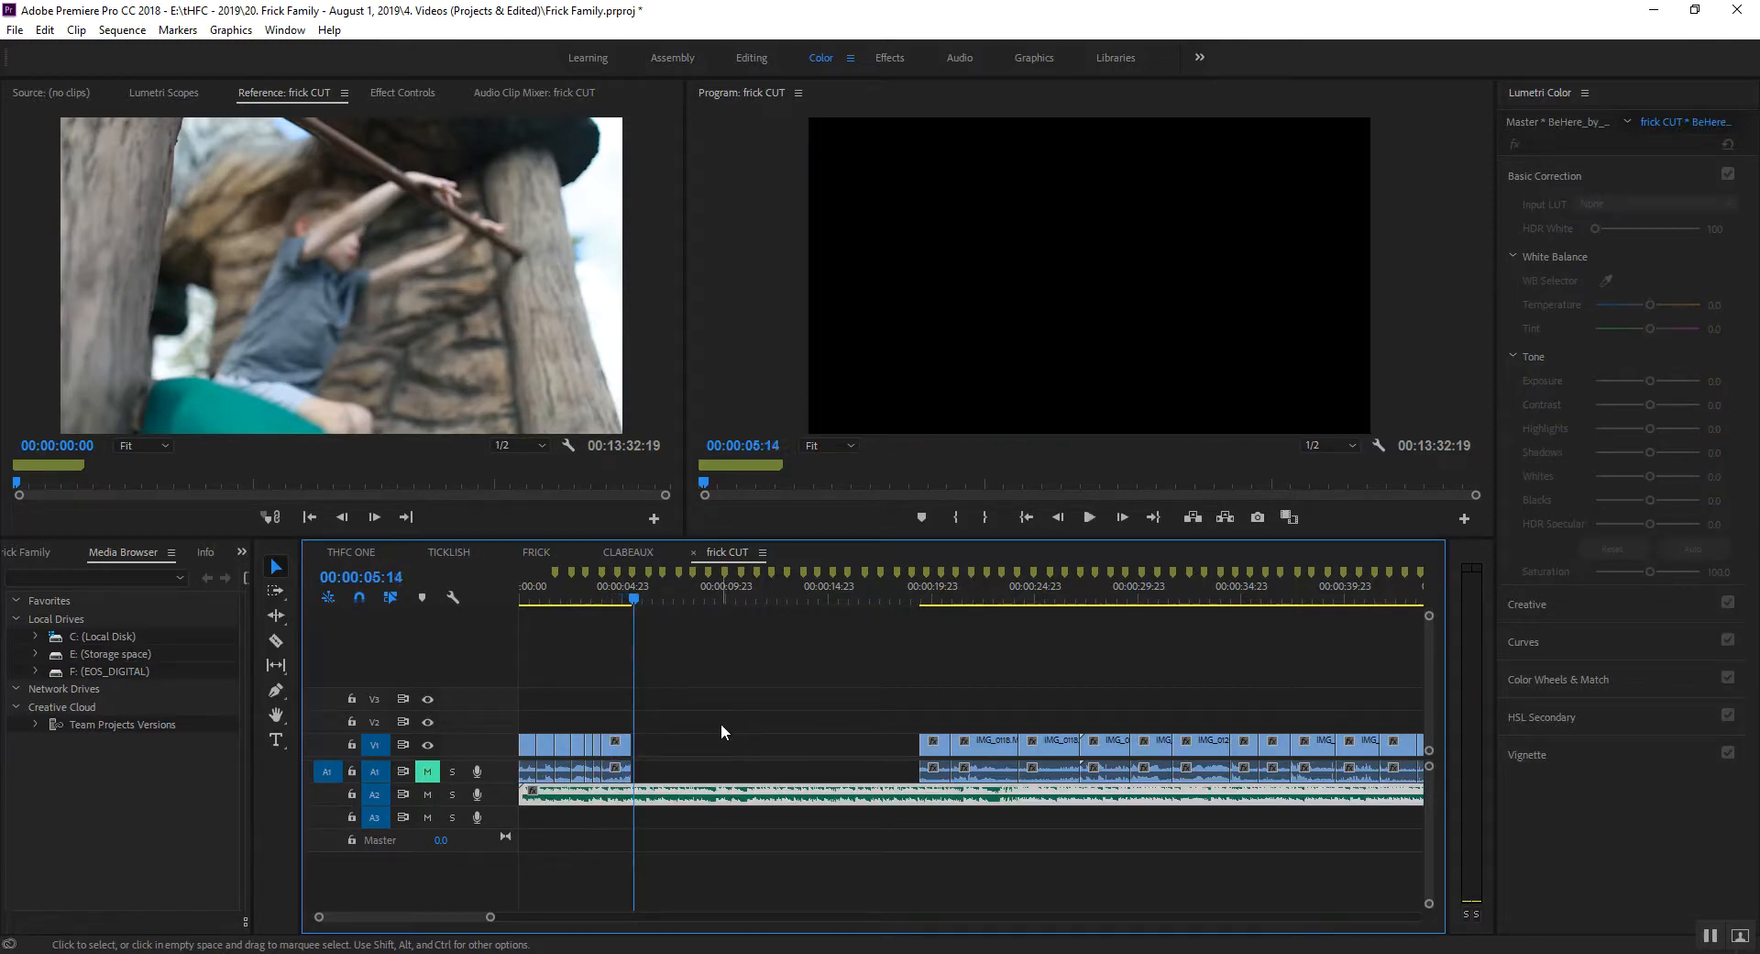
pyautogui.hotkey('ctrl', 's')
# Scrub the footage after the gap and pull the girl's slide clip and the first IMG_0118 clip into the empty space.
pyautogui.click(752, 741)
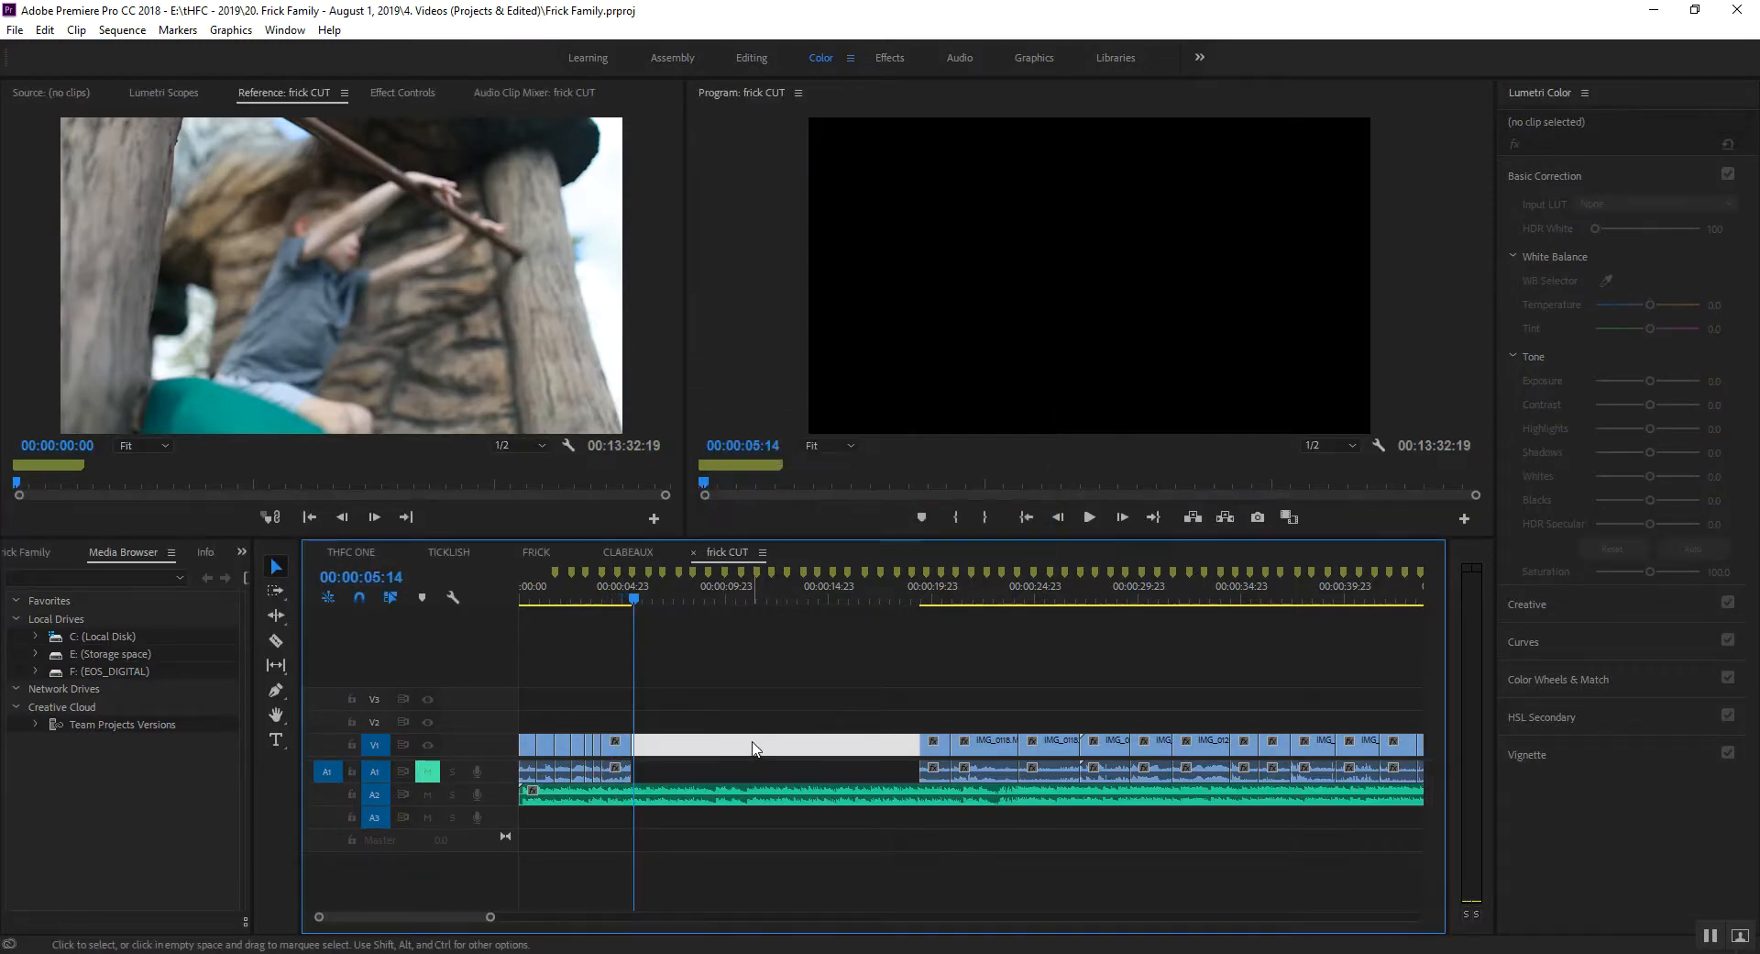
pyautogui.moveTo(931, 600)
pyautogui.mouseDown()
pyautogui.moveTo(985, 602)
pyautogui.moveTo(944, 605)
pyautogui.mouseUp()
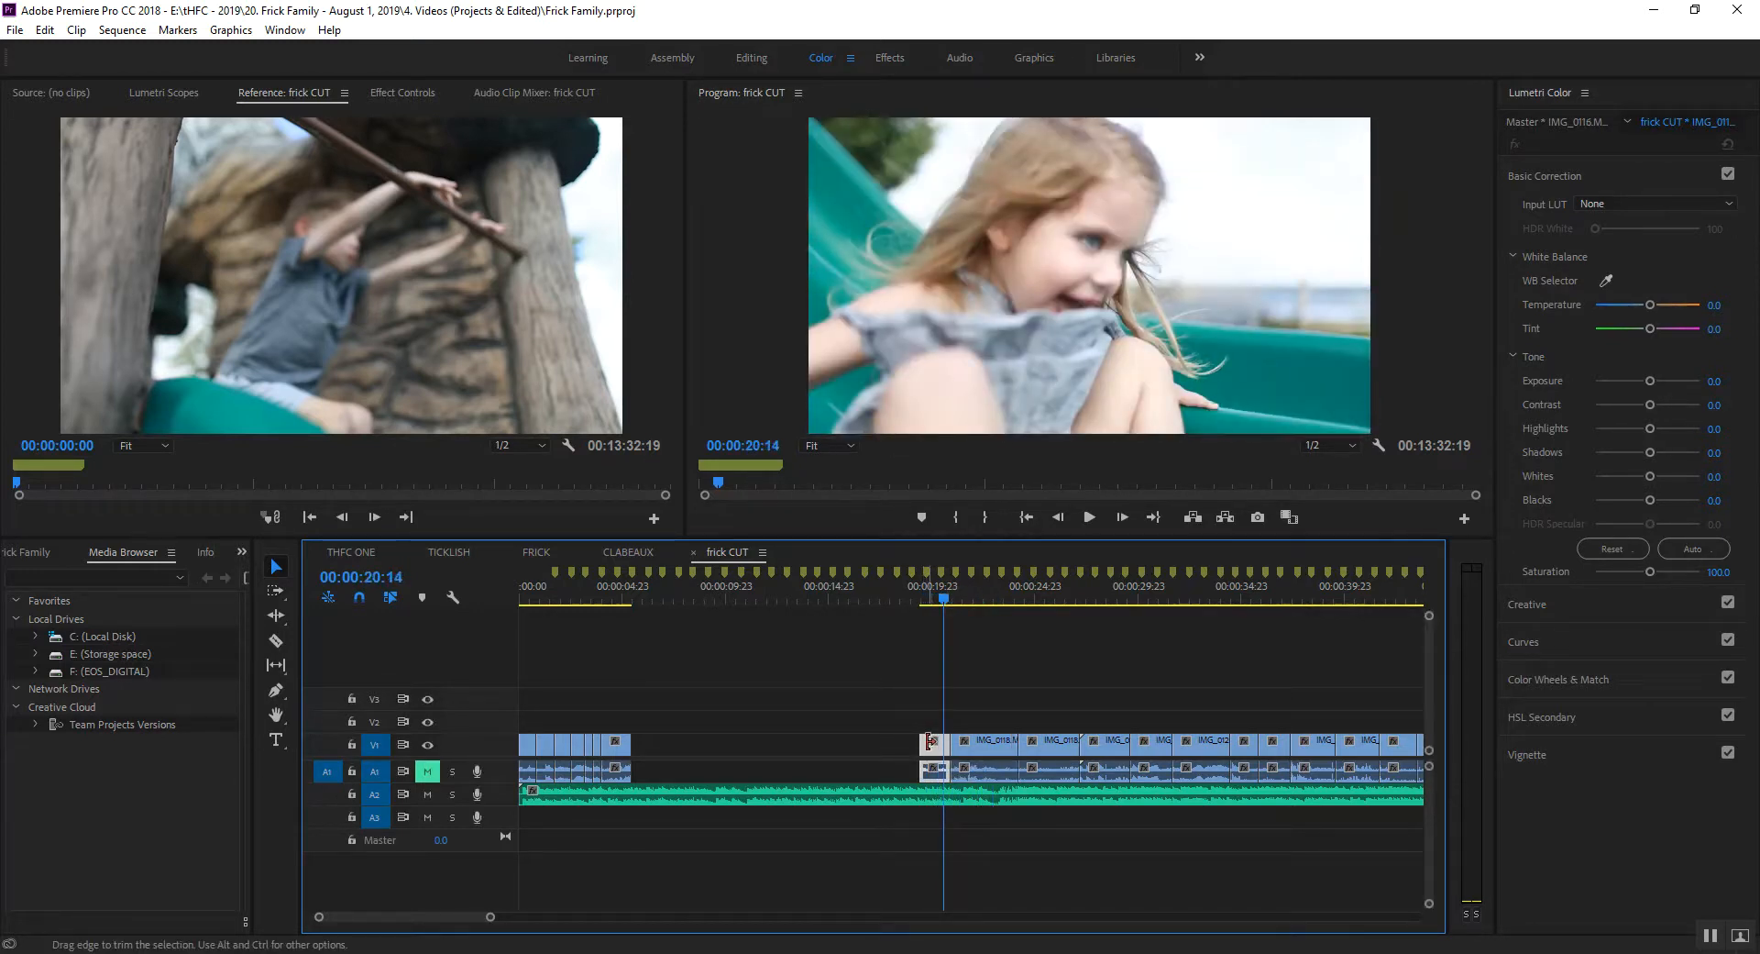
pyautogui.moveTo(845, 761); pyautogui.dragTo(778, 744)
pyautogui.moveTo(961, 597); pyautogui.dragTo(1123, 594)
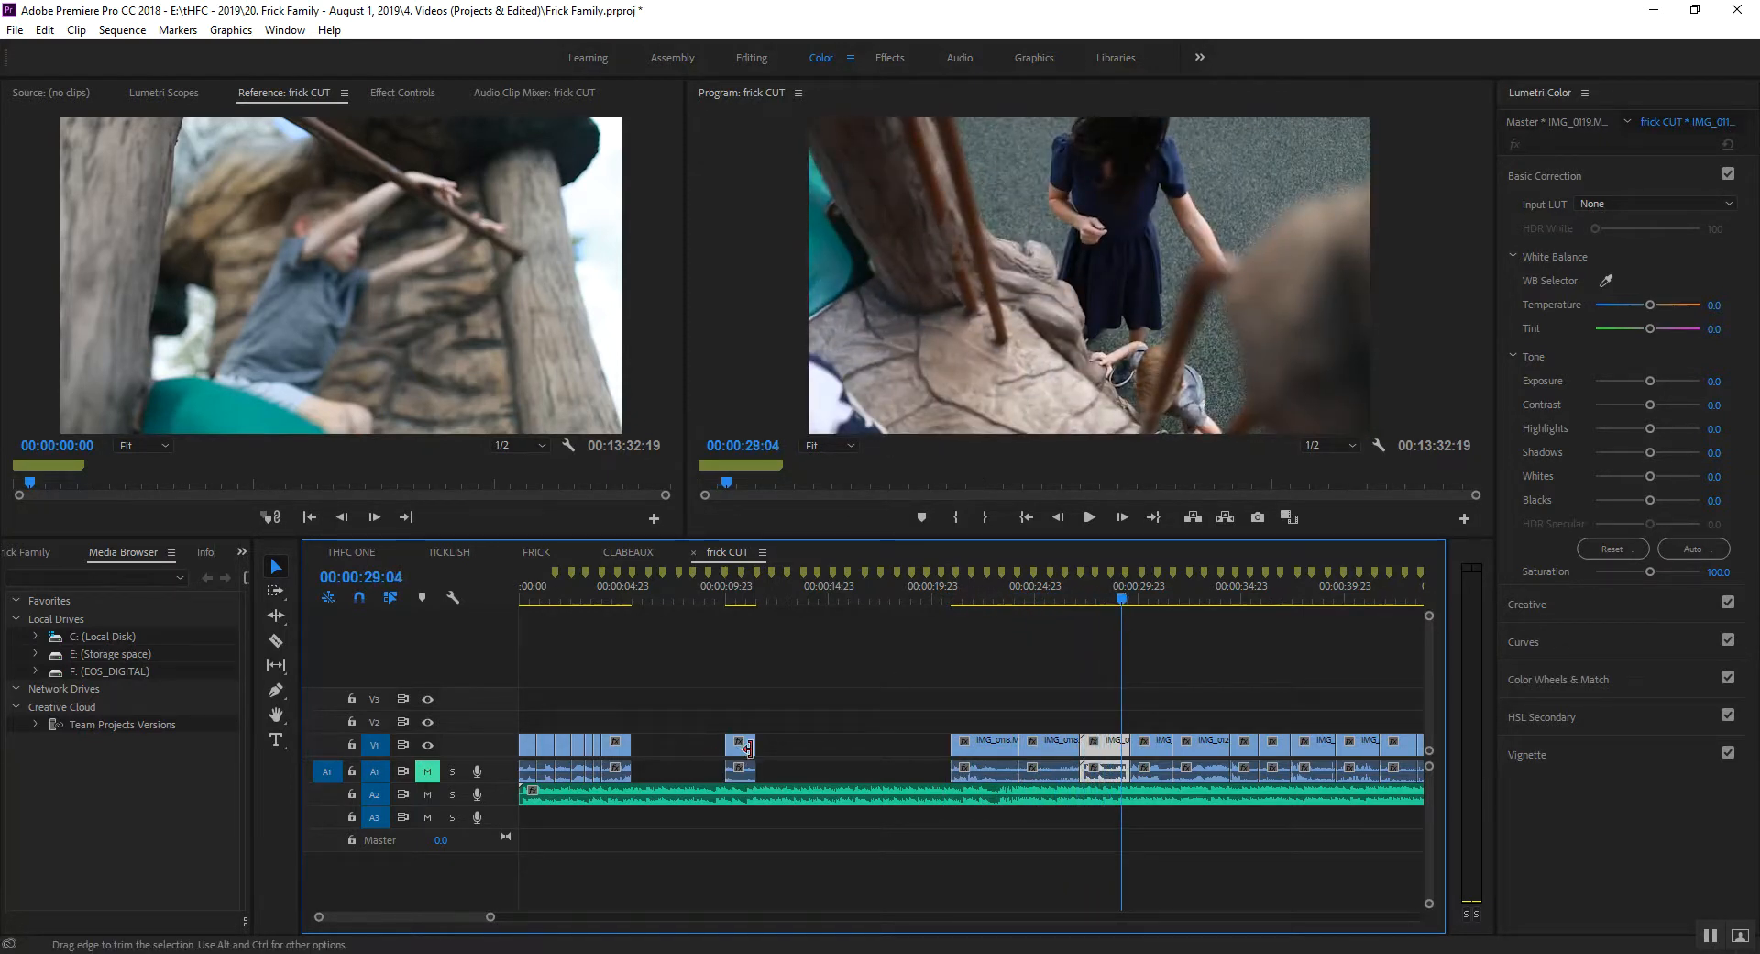
pyautogui.moveTo(747, 749); pyautogui.dragTo(887, 749)
pyautogui.moveTo(959, 598); pyautogui.dragTo(999, 605)
pyautogui.moveTo(978, 747); pyautogui.dragTo(718, 747)
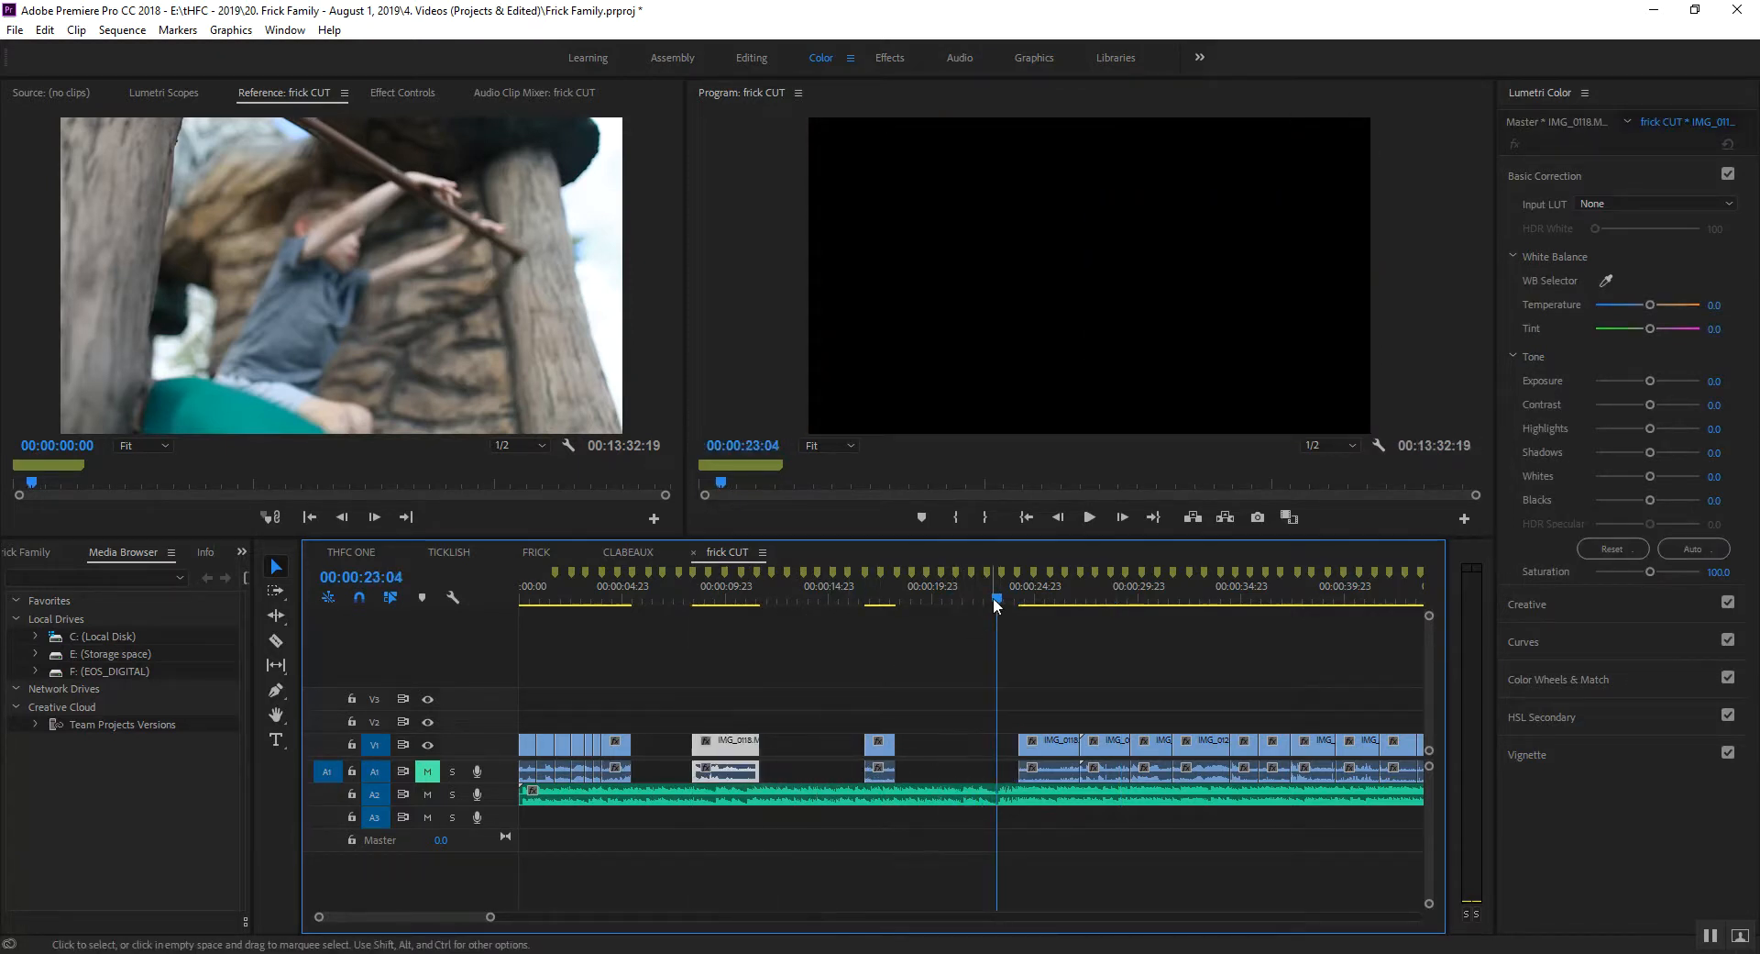
# Skim the remaining footage and move the girl's slide clip directly behind the clip of both boys on the slide.
pyautogui.moveTo(993, 597); pyautogui.dragTo(1196, 576)
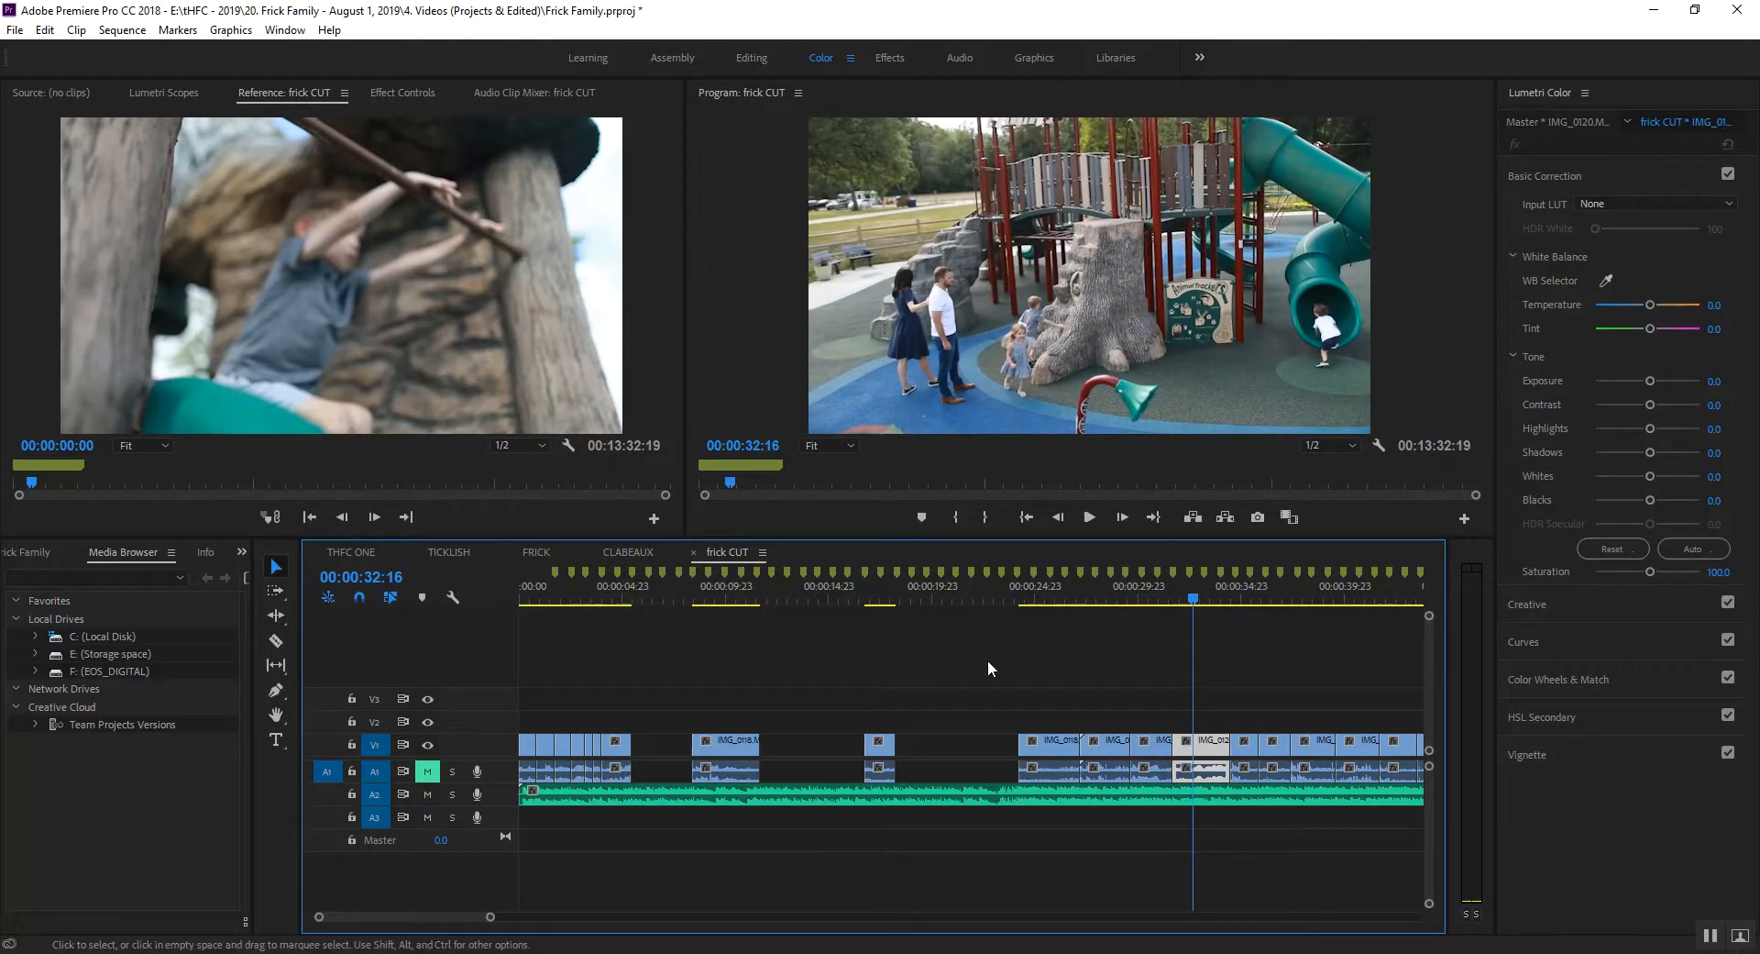
pyautogui.click(673, 744)
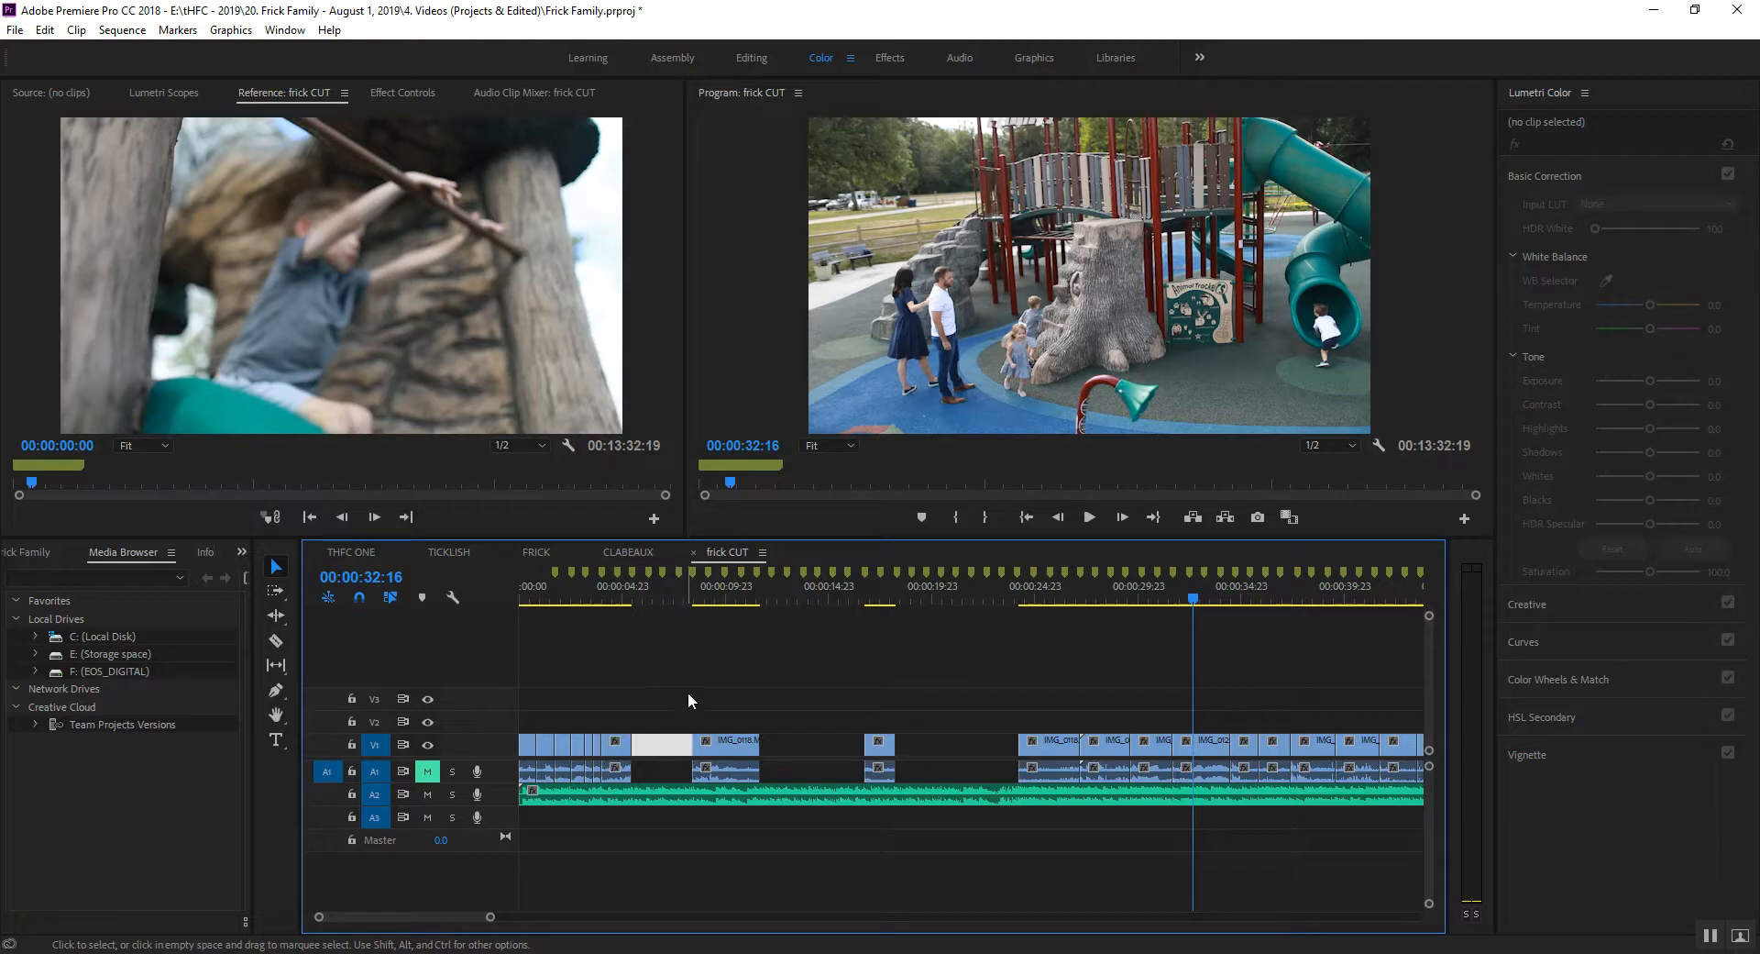
pyautogui.moveTo(730, 748); pyautogui.dragTo(646, 762)
# Shift the girl's slide clip to the marker at 00:00:05:12, extend the two boys' clip to meet it, and play the cut.
pyautogui.click(616, 599)
pyautogui.press('=')
pyautogui.press('=')
pyautogui.press('=')
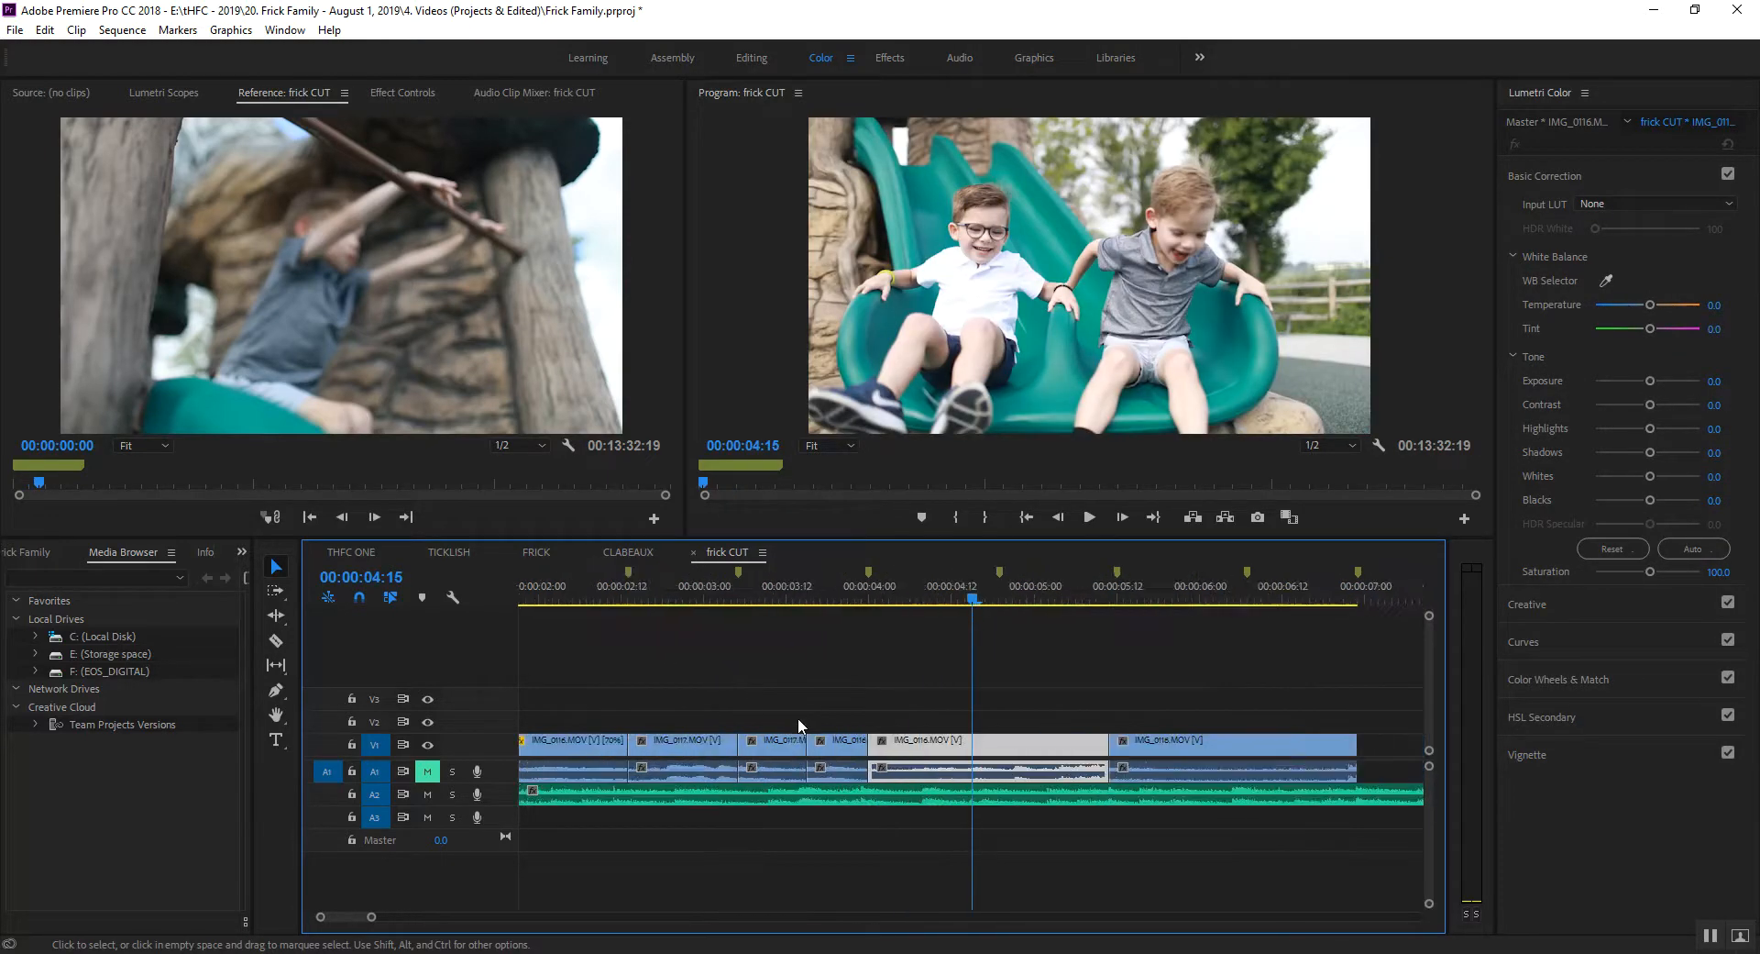
pyautogui.moveTo(1163, 744); pyautogui.dragTo(1170, 744)
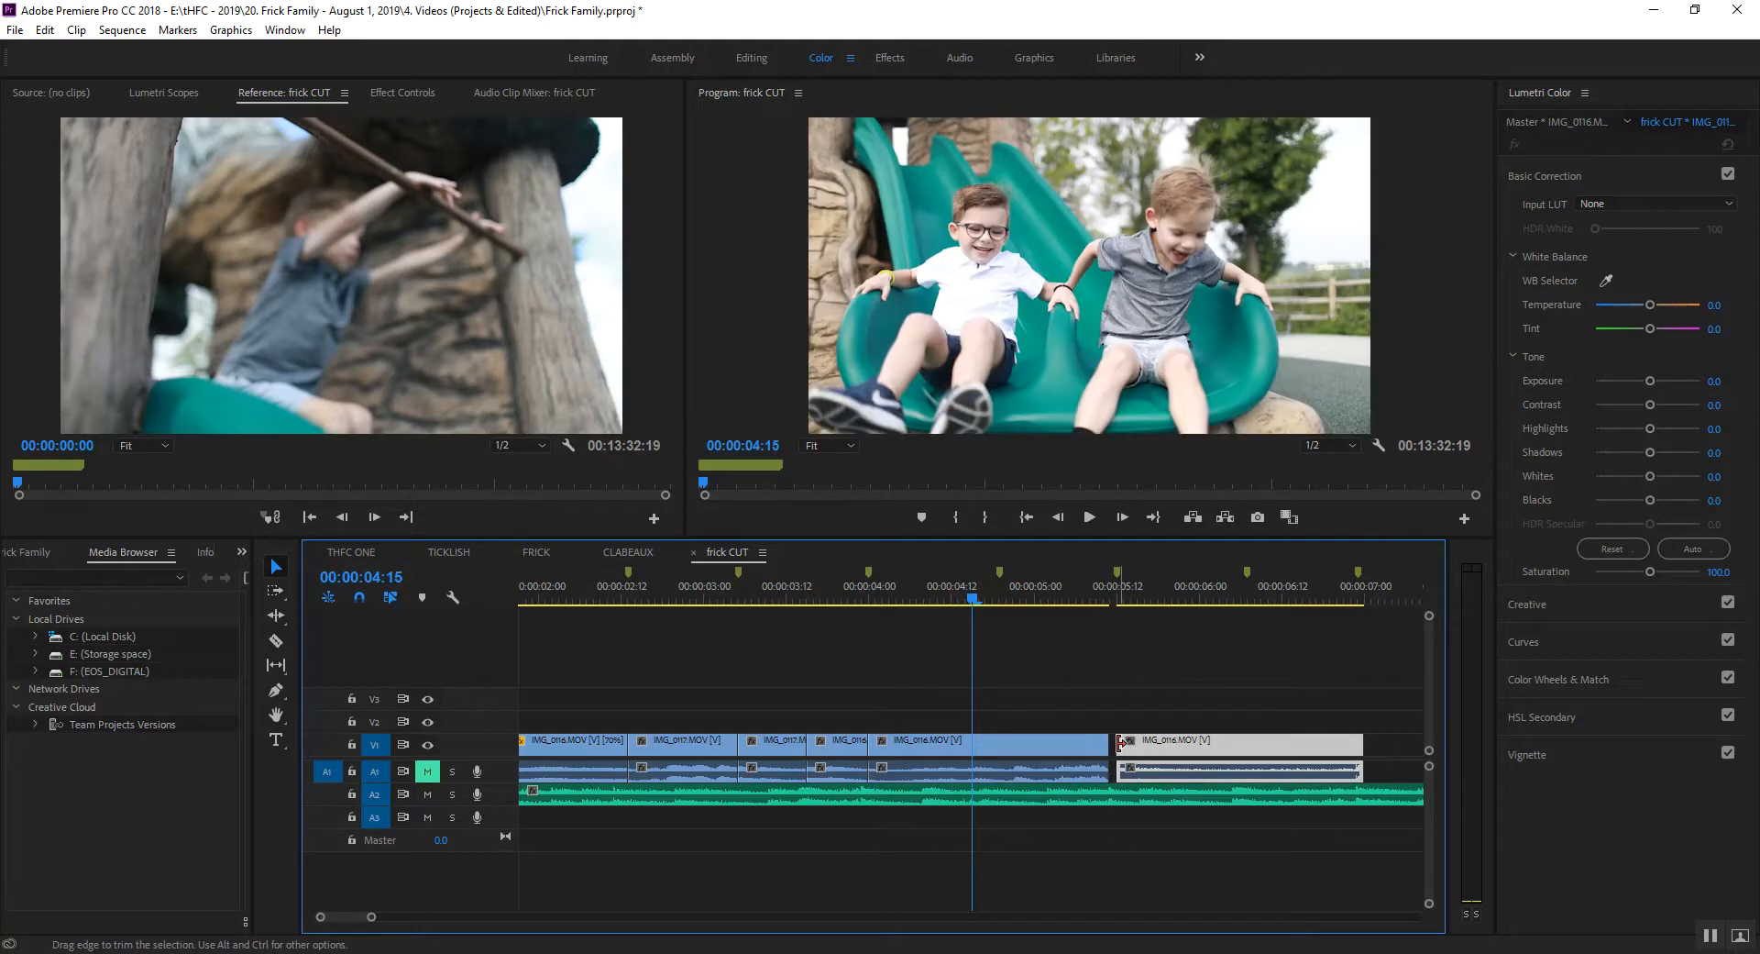
pyautogui.click(1115, 744)
pyautogui.press('space')
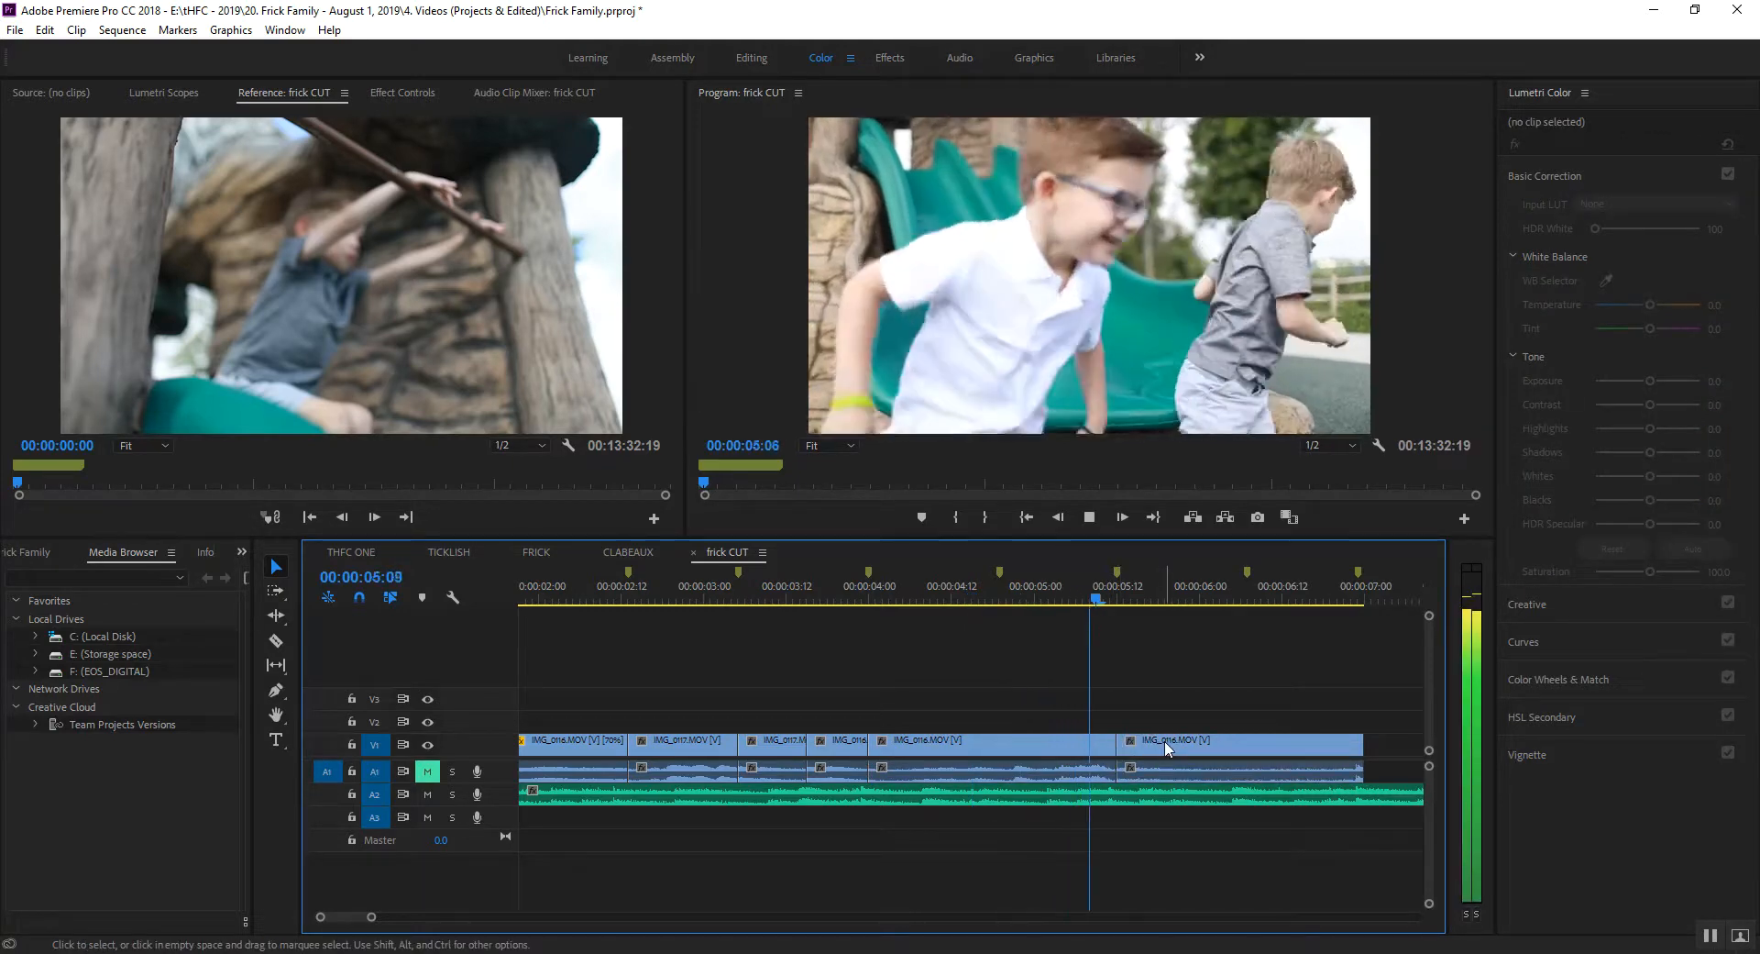
pyautogui.click(1287, 776)
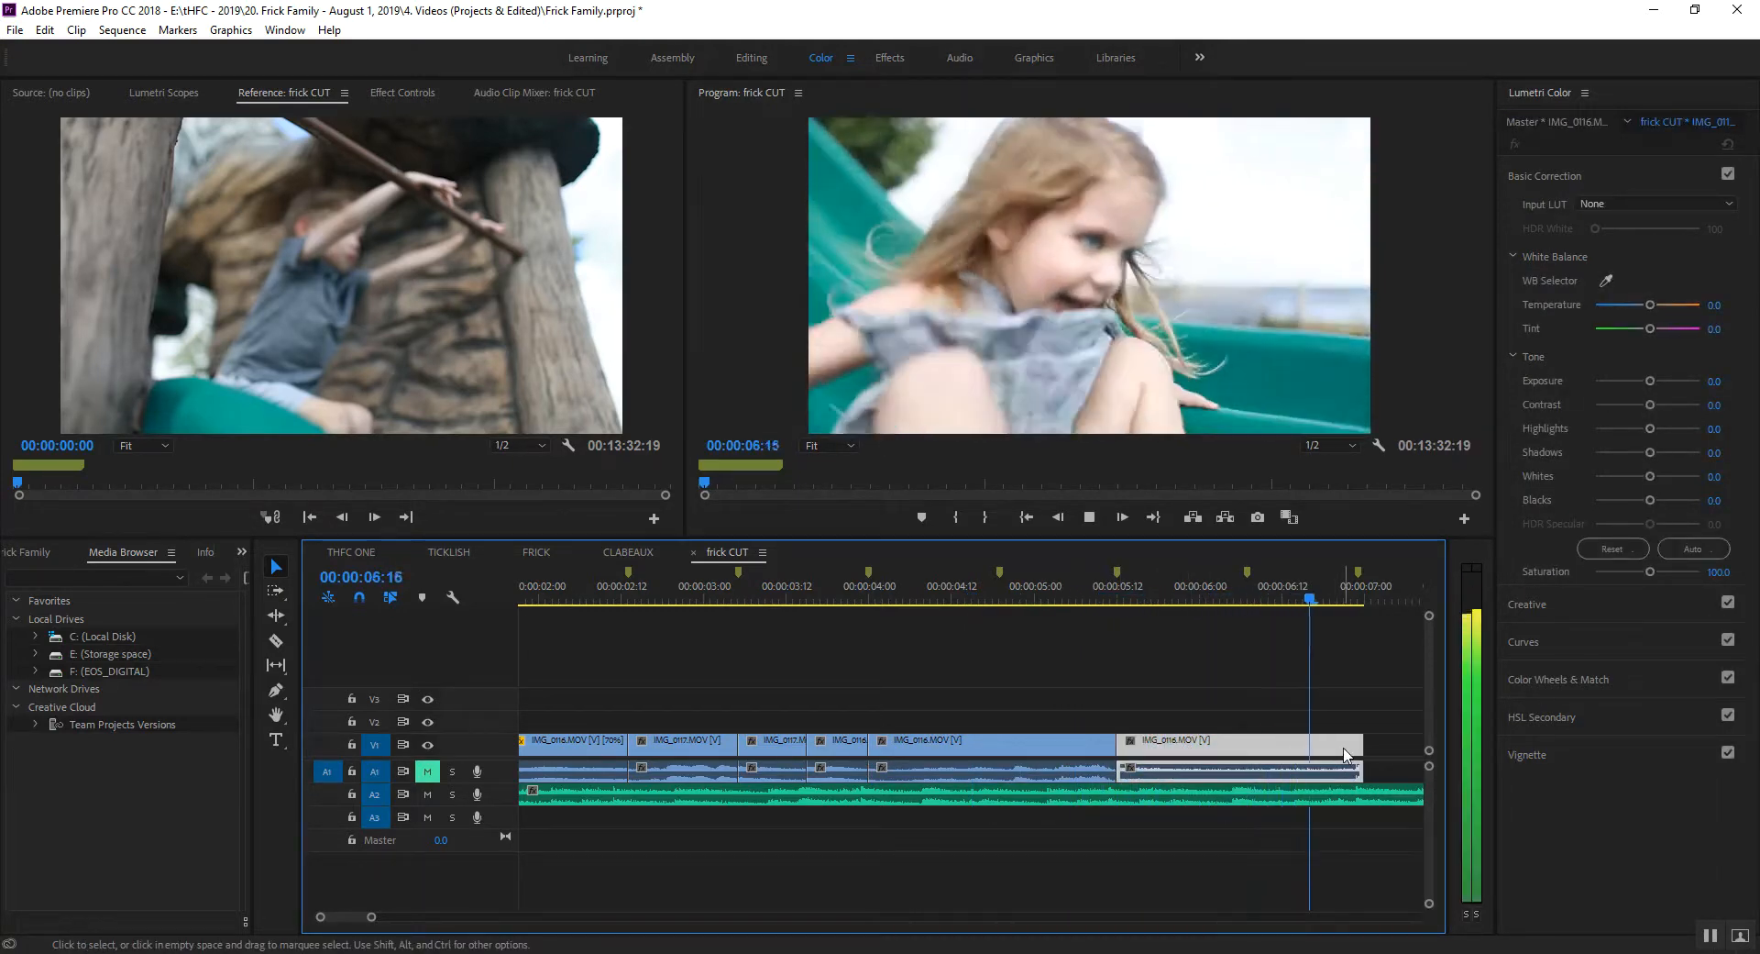
pyautogui.click(1224, 789)
# Move the IMG_0118 clip of the boy at the rock wall directly behind the girl's slide clip and play it.
pyautogui.press('-')
pyautogui.press('-')
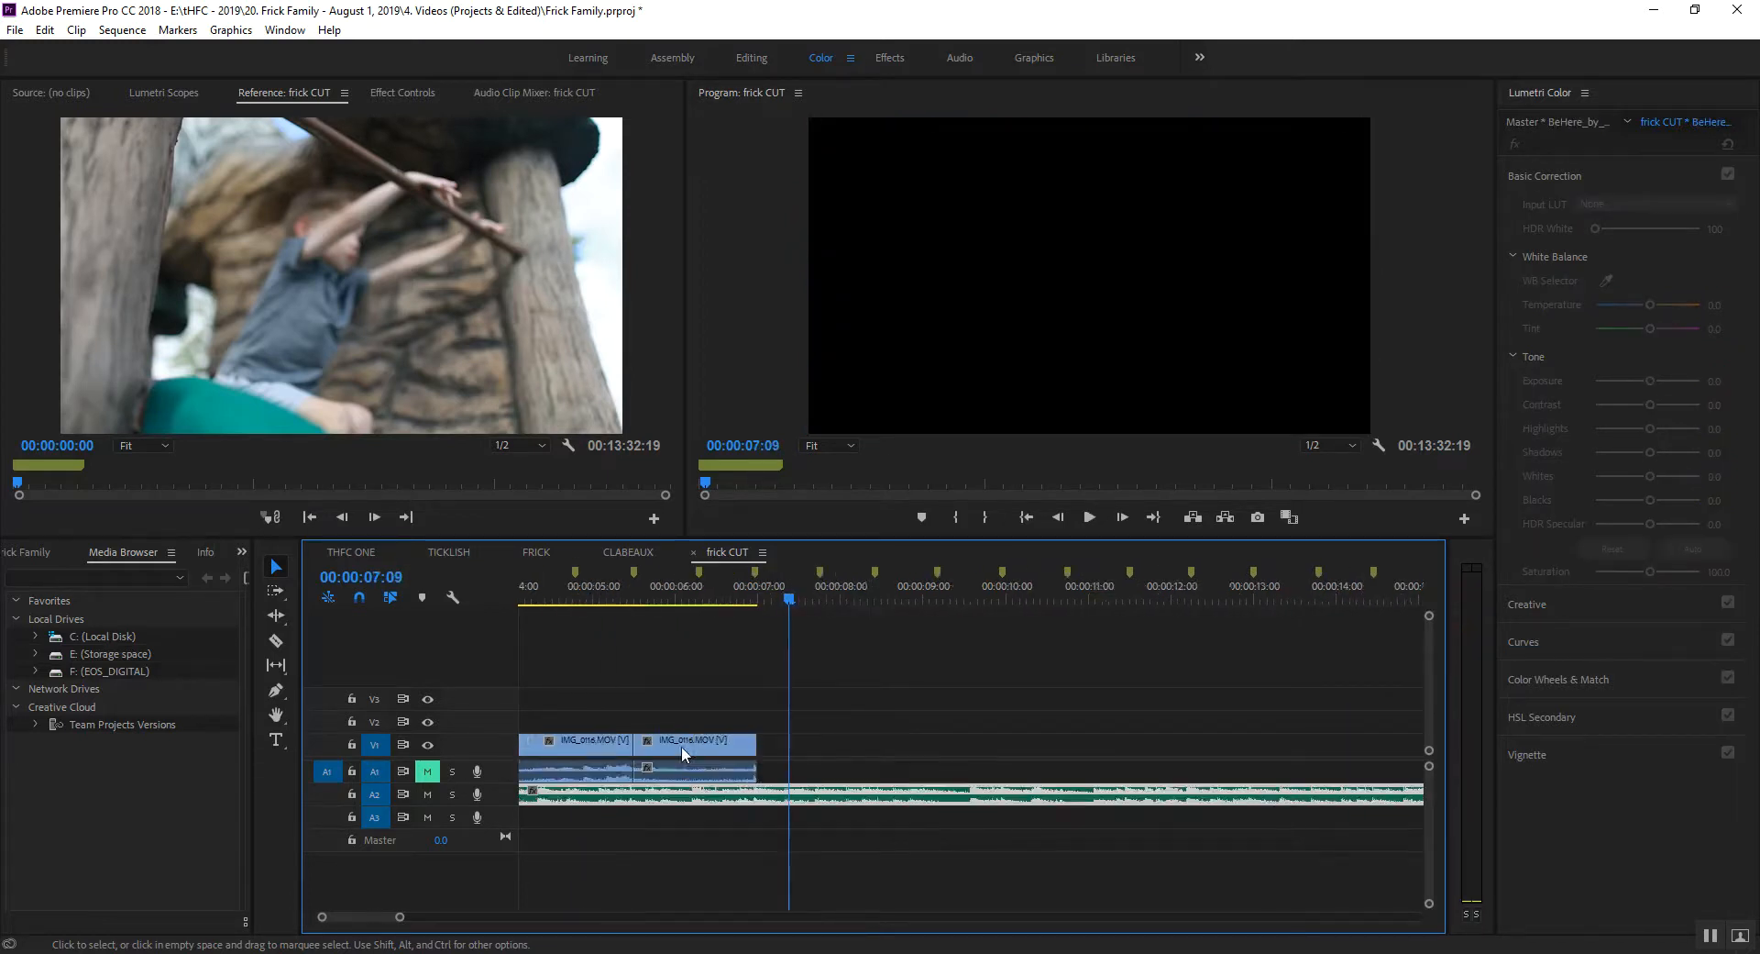
pyautogui.moveTo(1367, 747); pyautogui.dragTo(874, 756)
pyautogui.click(759, 594)
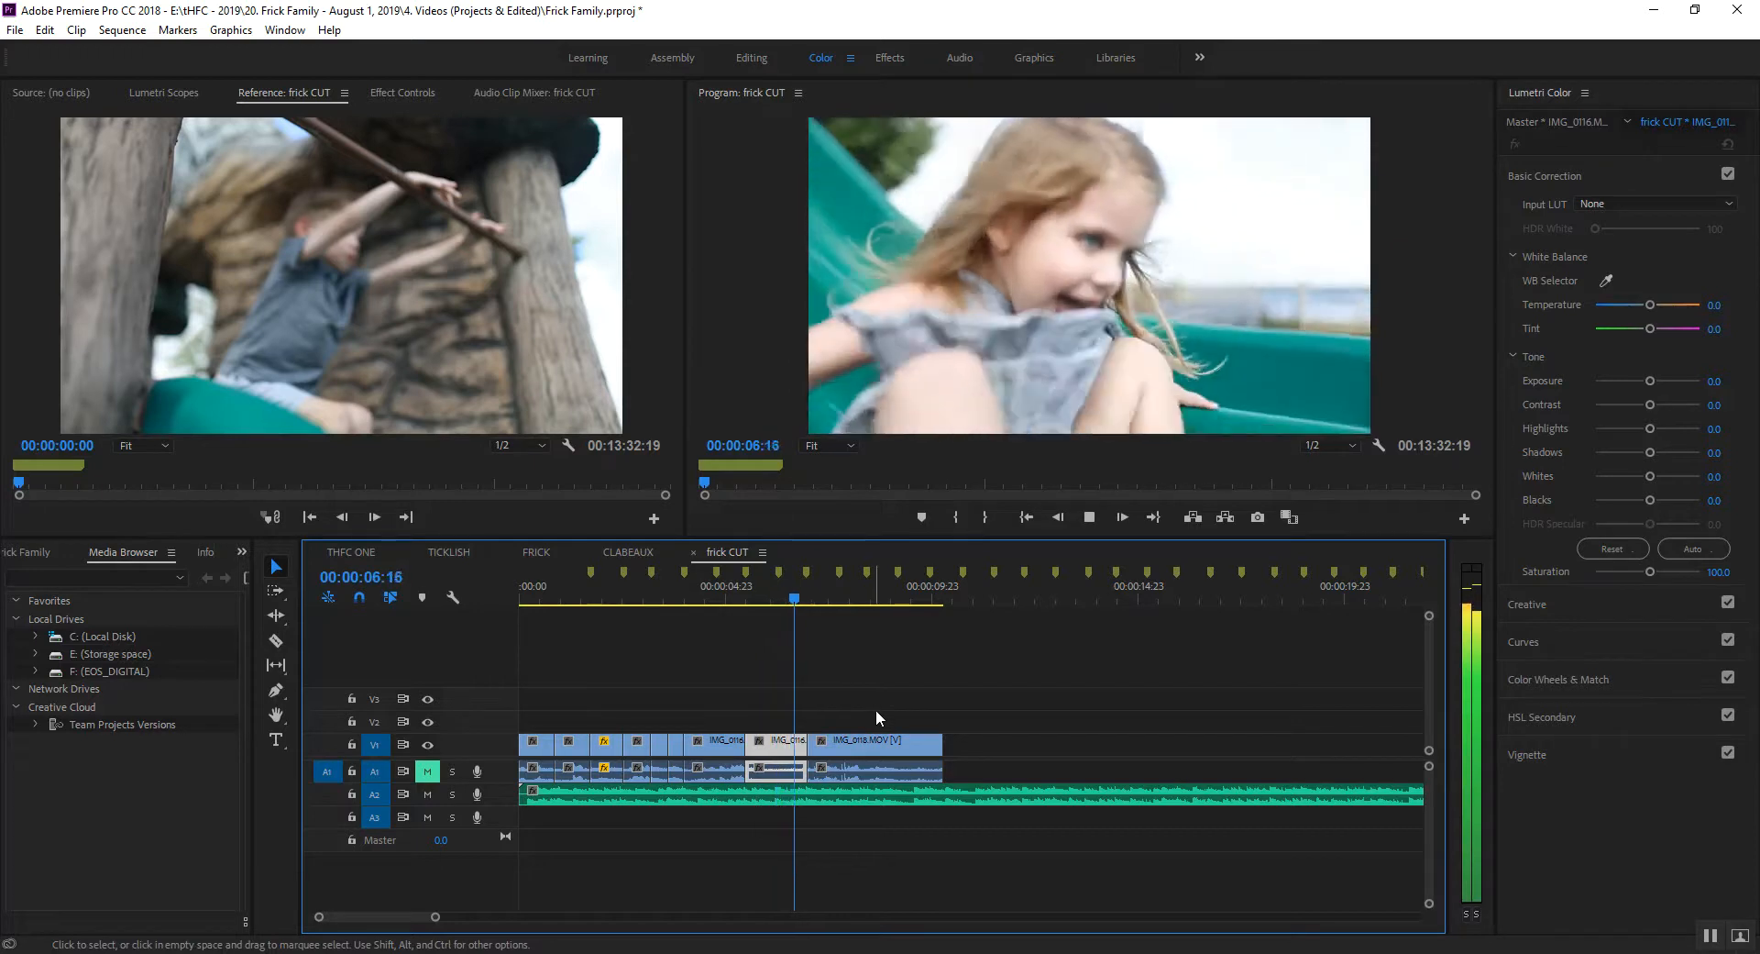
pyautogui.click(930, 745)
pyautogui.press('=')
pyautogui.press('space')
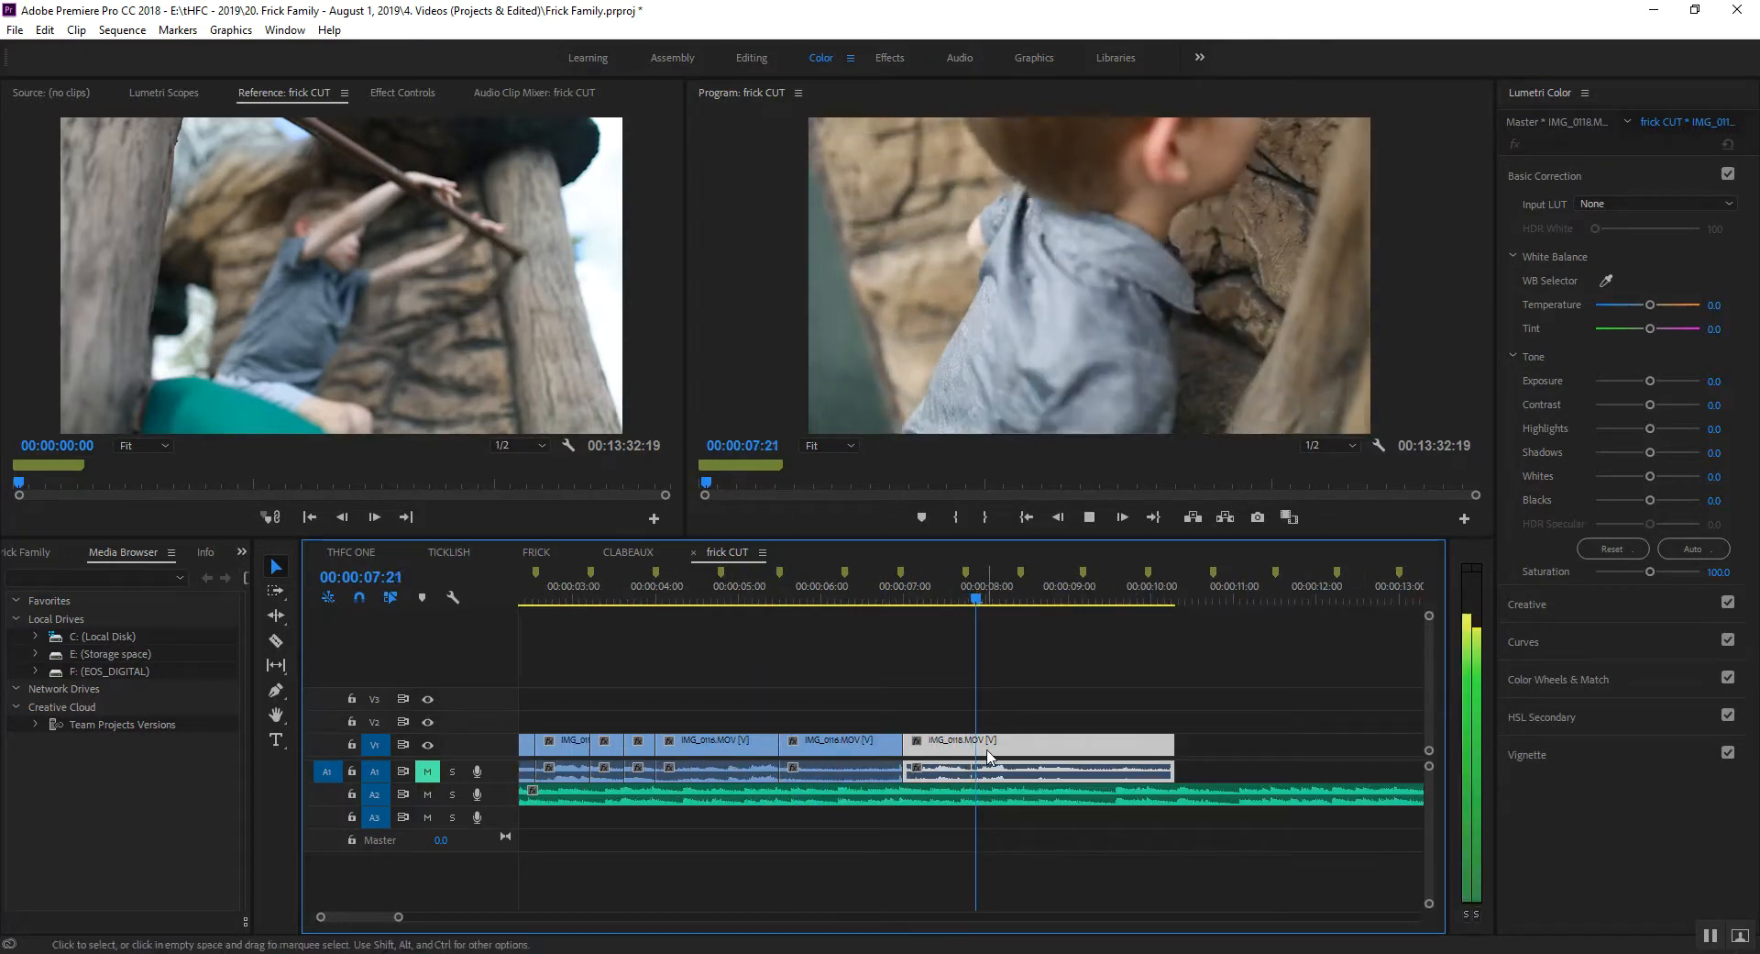
pyautogui.press('space')
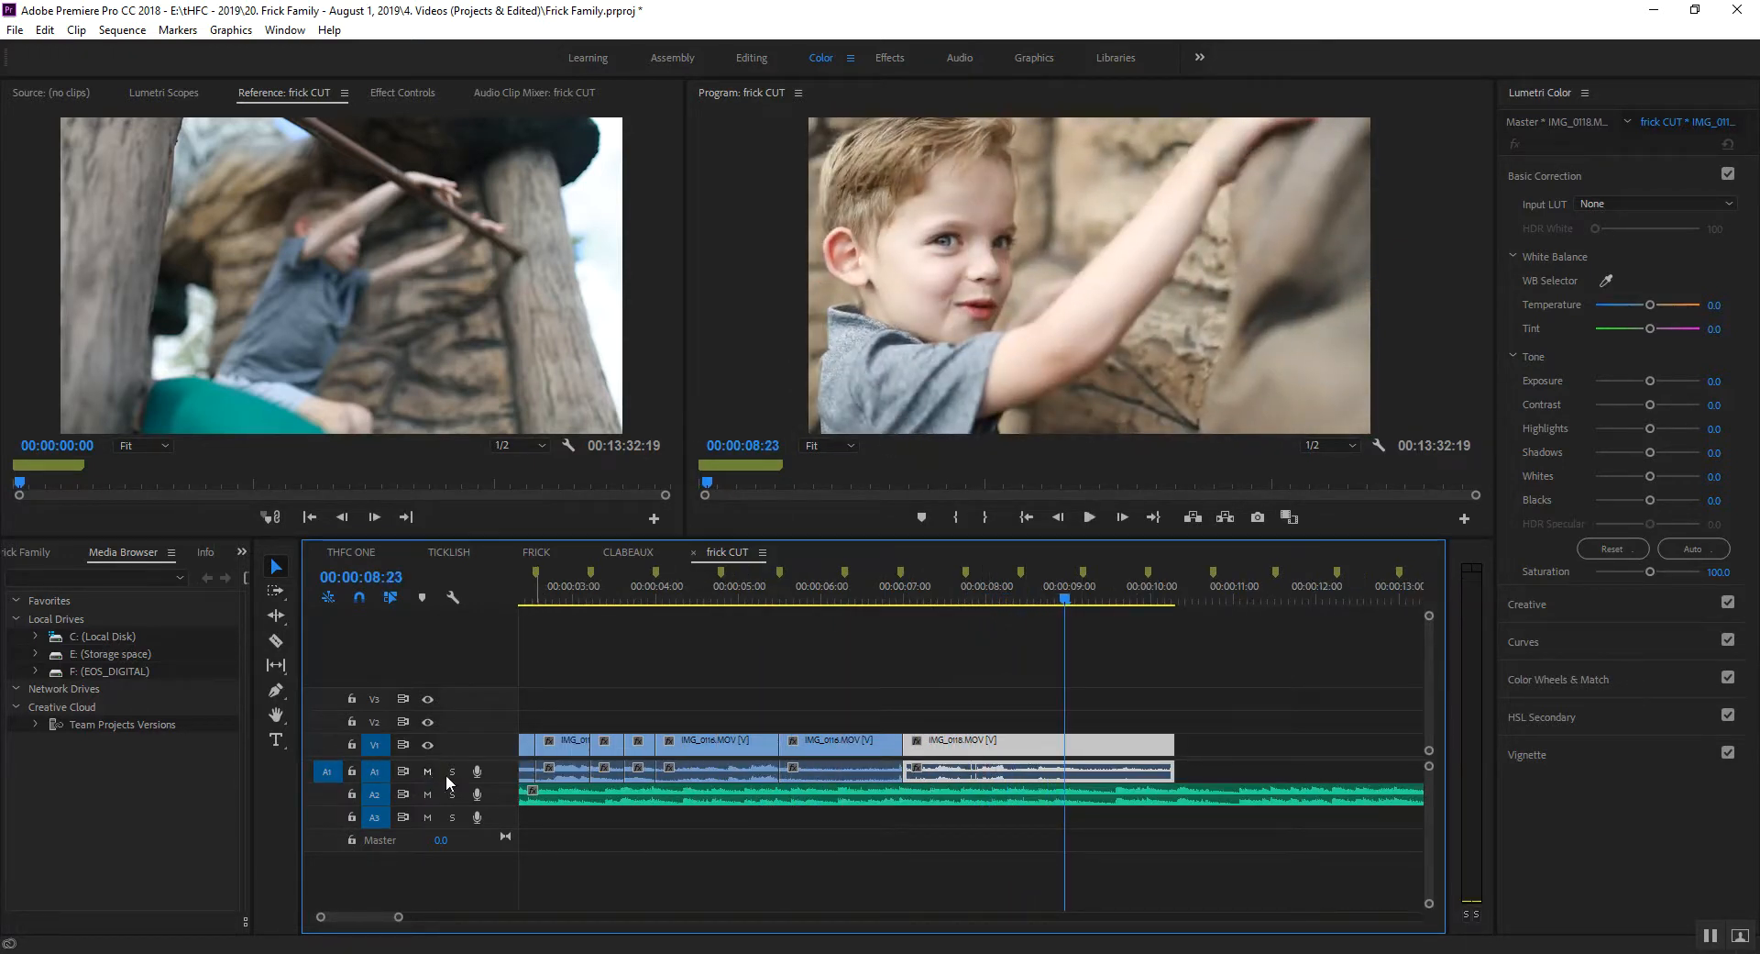
# Play the edit from the sequence start through the rock wall clip with audio track A1 unmuted.
pyautogui.press('-')
pyautogui.press('-')
pyautogui.press('Home')
pyautogui.press('space')
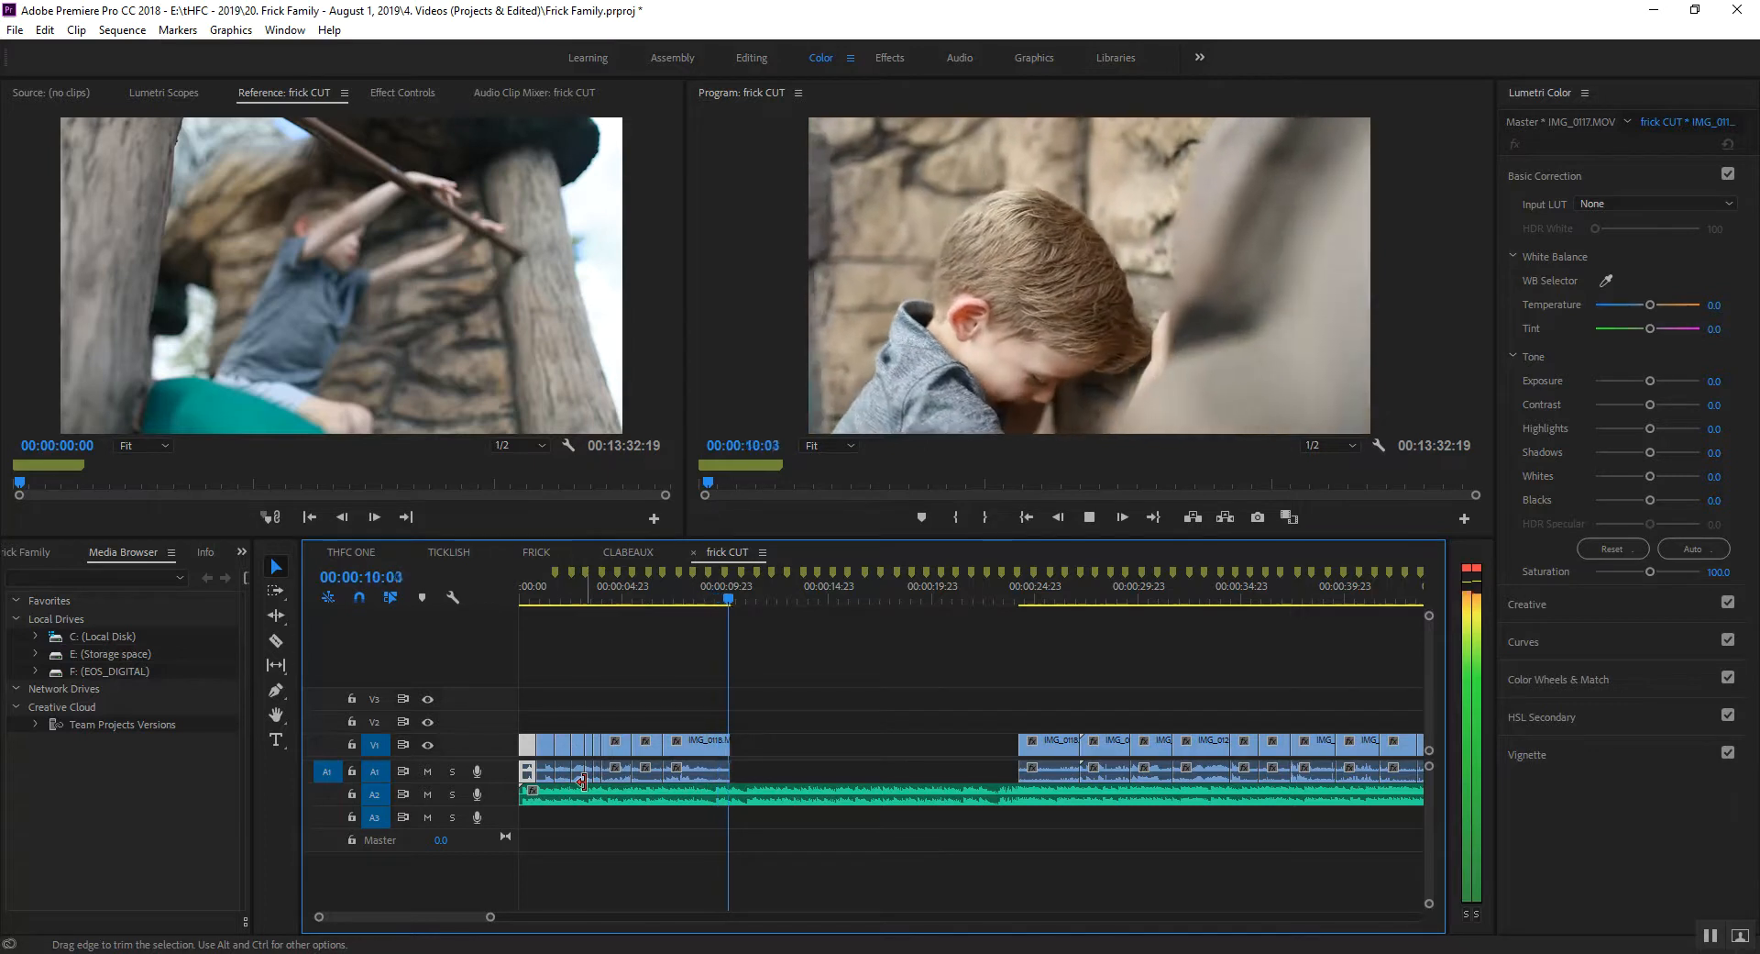
pyautogui.press('space')
# Move the rock wall clip's audio to track A3, mute track A1, and play the clip.
pyautogui.click(635, 775)
pyautogui.moveTo(692, 781); pyautogui.dragTo(695, 817)
pyautogui.click(429, 773)
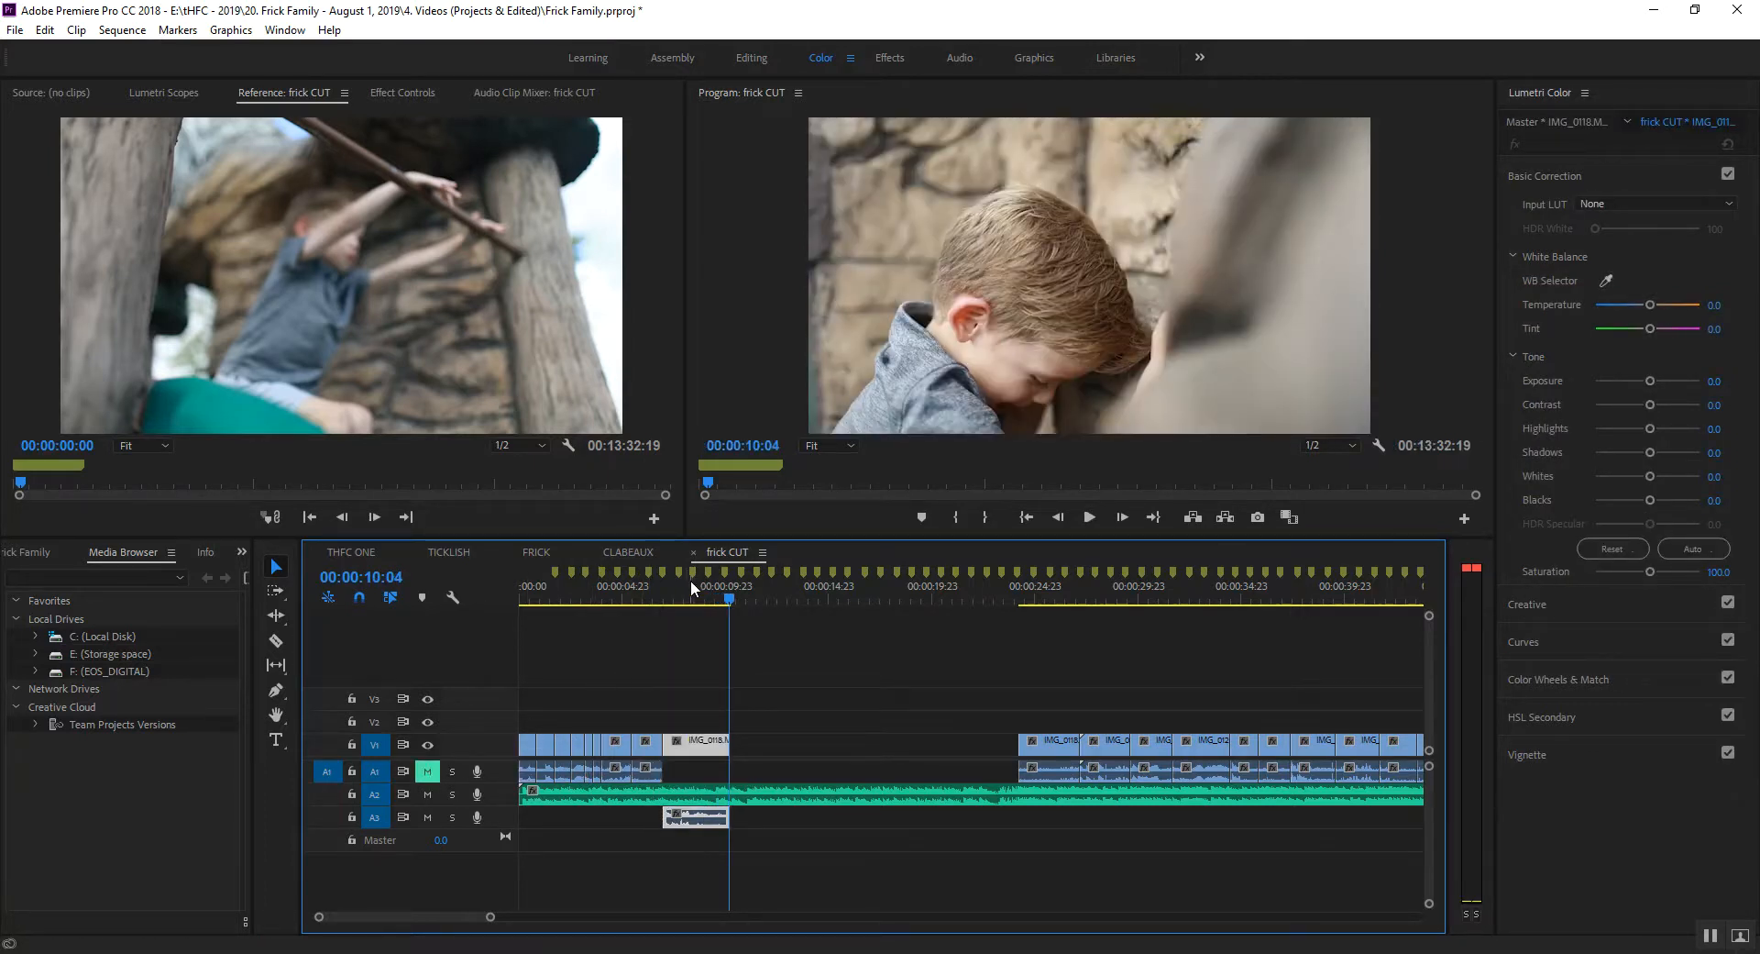
pyautogui.click(666, 599)
pyautogui.press('space')
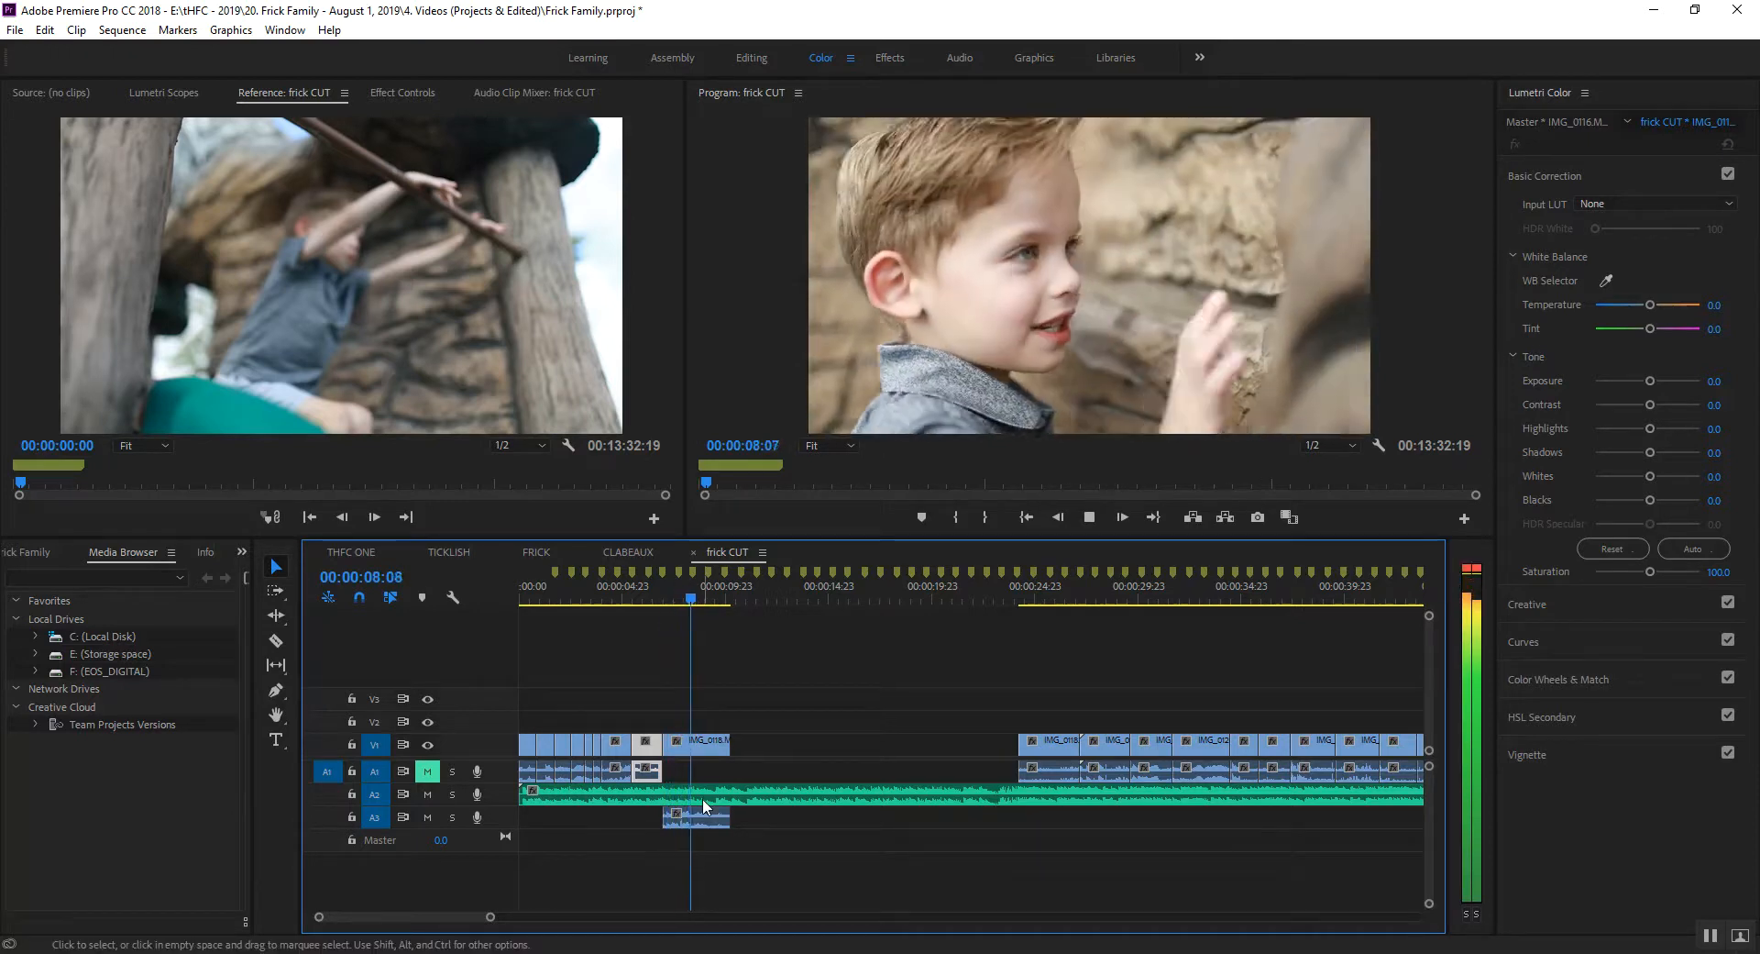
pyautogui.press('space')
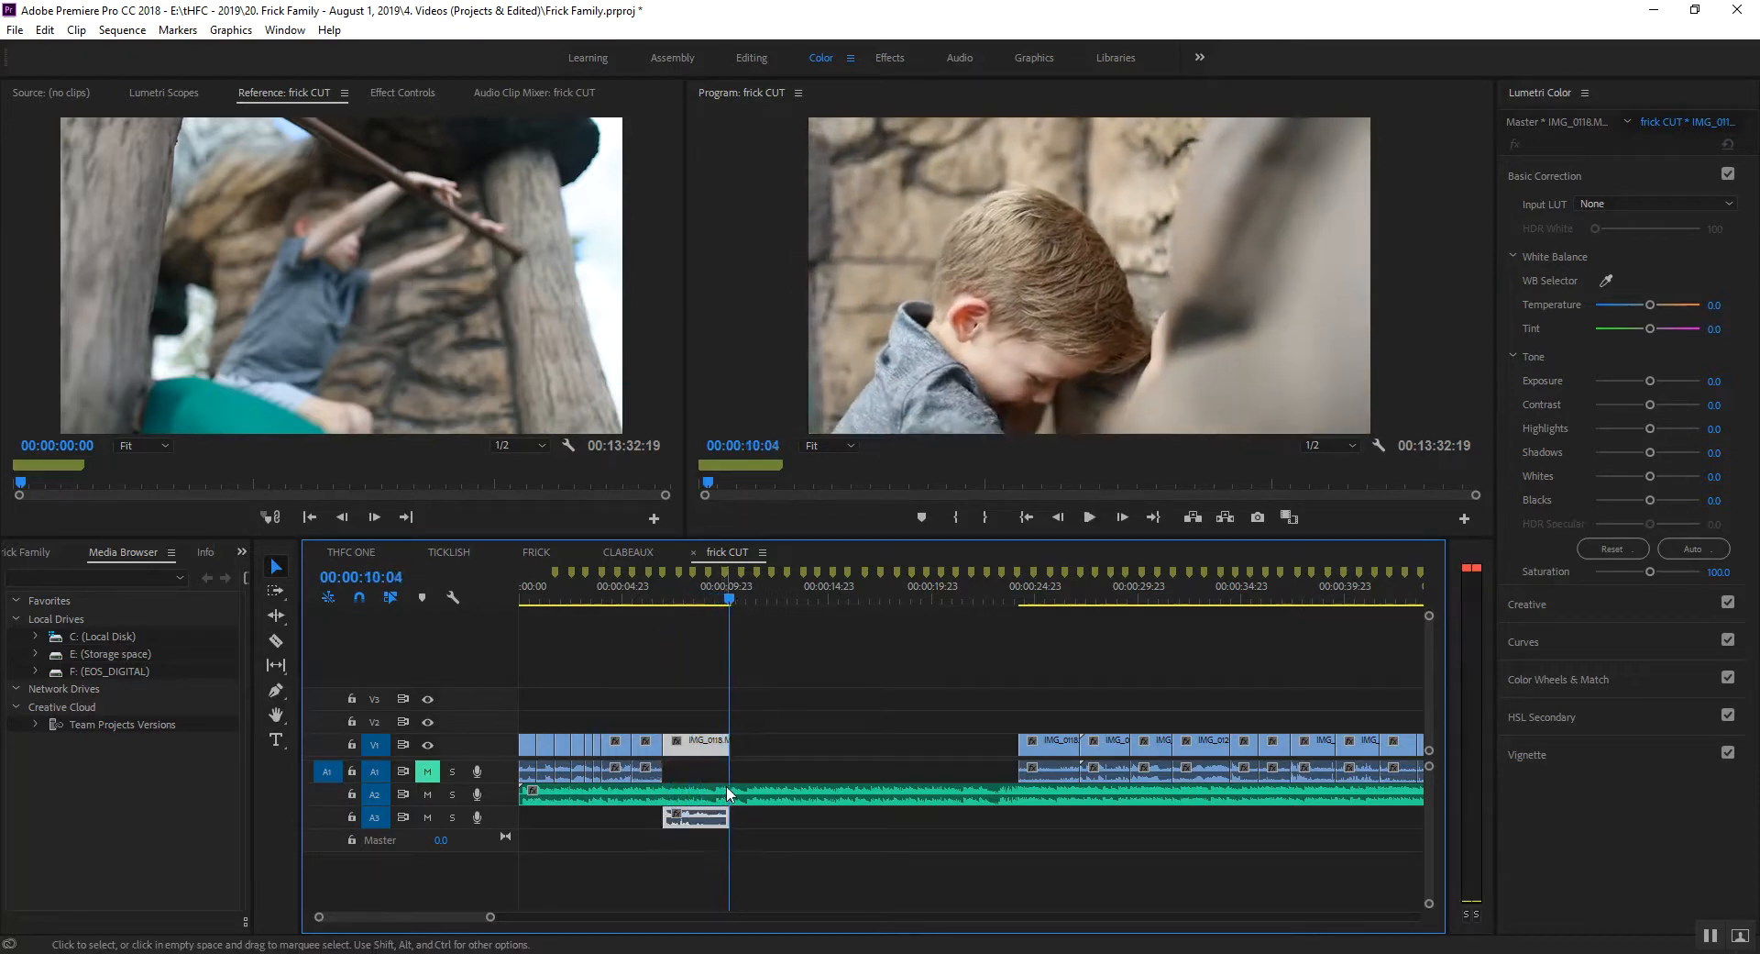
# Move the next IMG_0118 clip, with the boy climbing, directly behind the rock wall clip and play the join.
pyautogui.press('-')
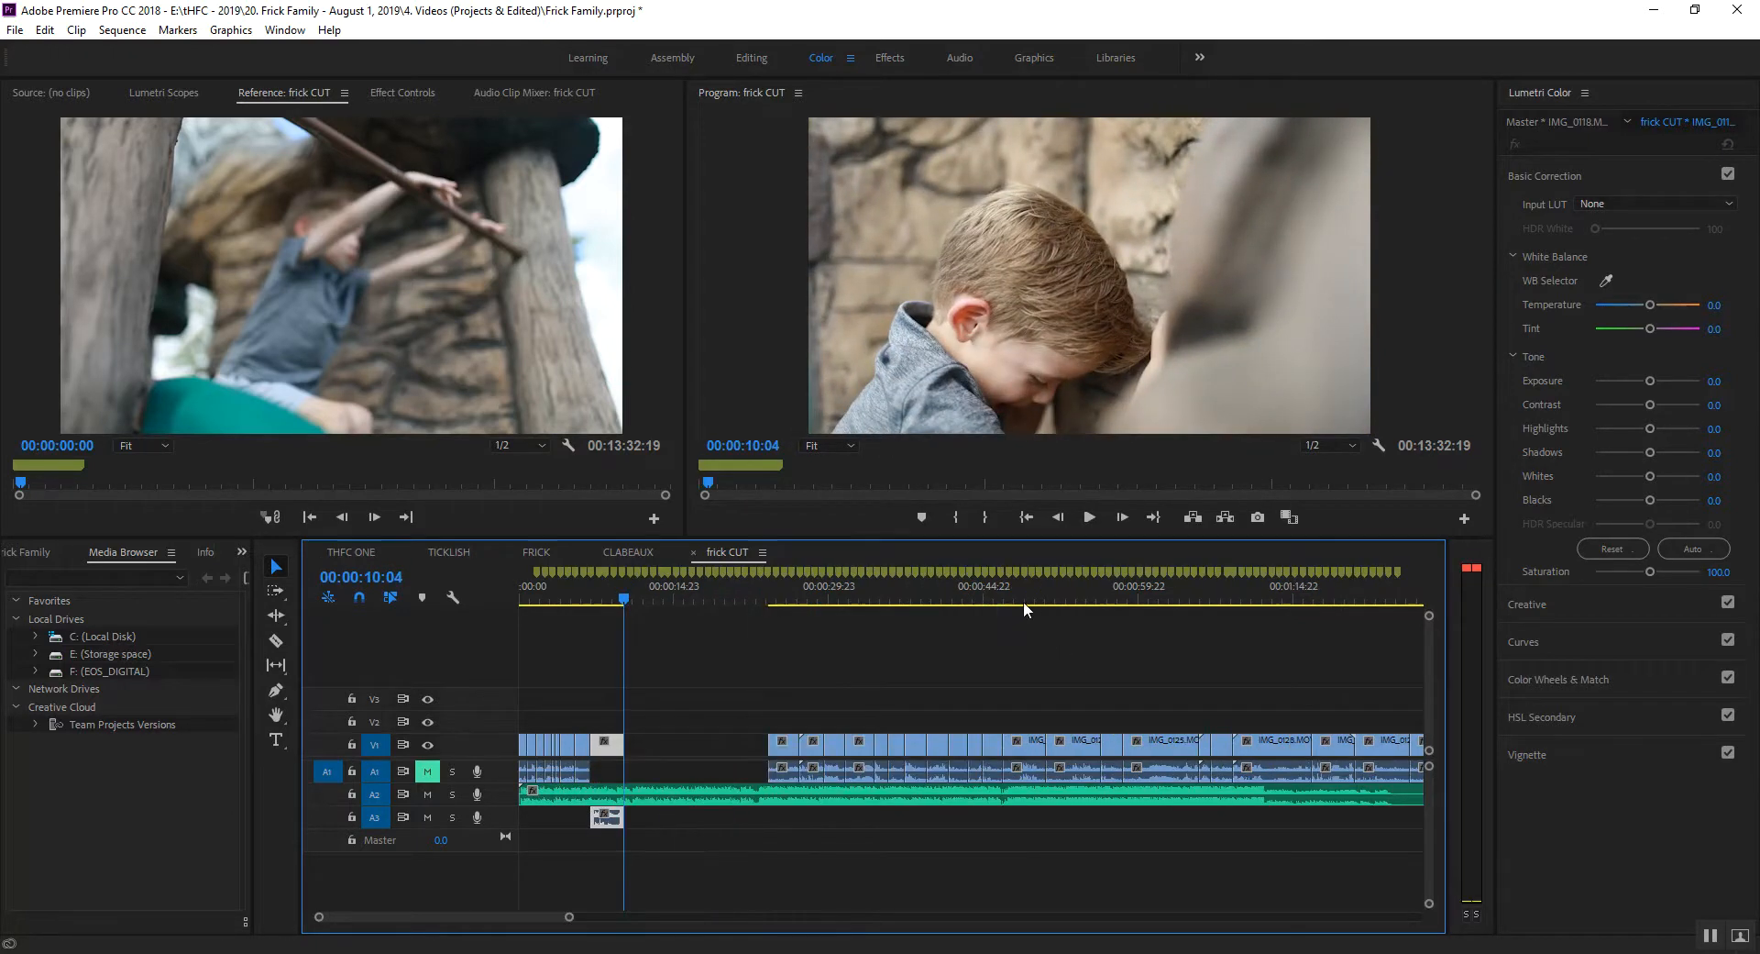
pyautogui.moveTo(782, 601); pyautogui.dragTo(793, 591)
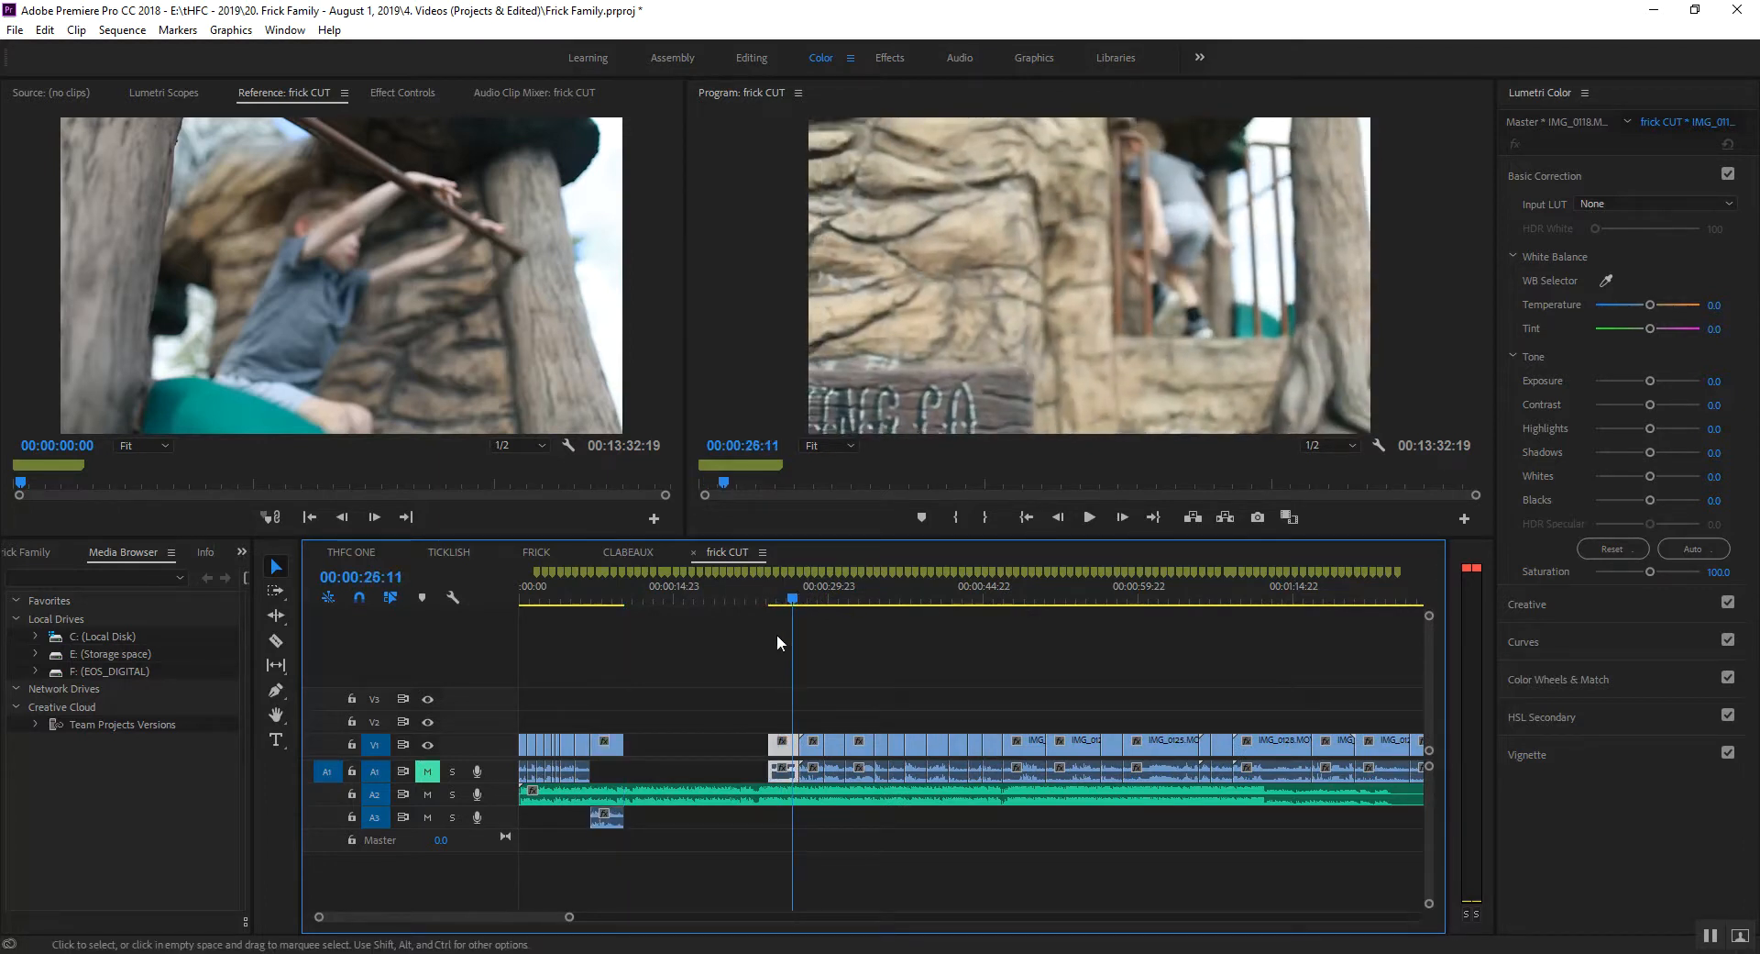
pyautogui.moveTo(712, 757); pyautogui.dragTo(639, 759)
pyautogui.click(807, 598)
pyautogui.click(608, 596)
pyautogui.press('space')
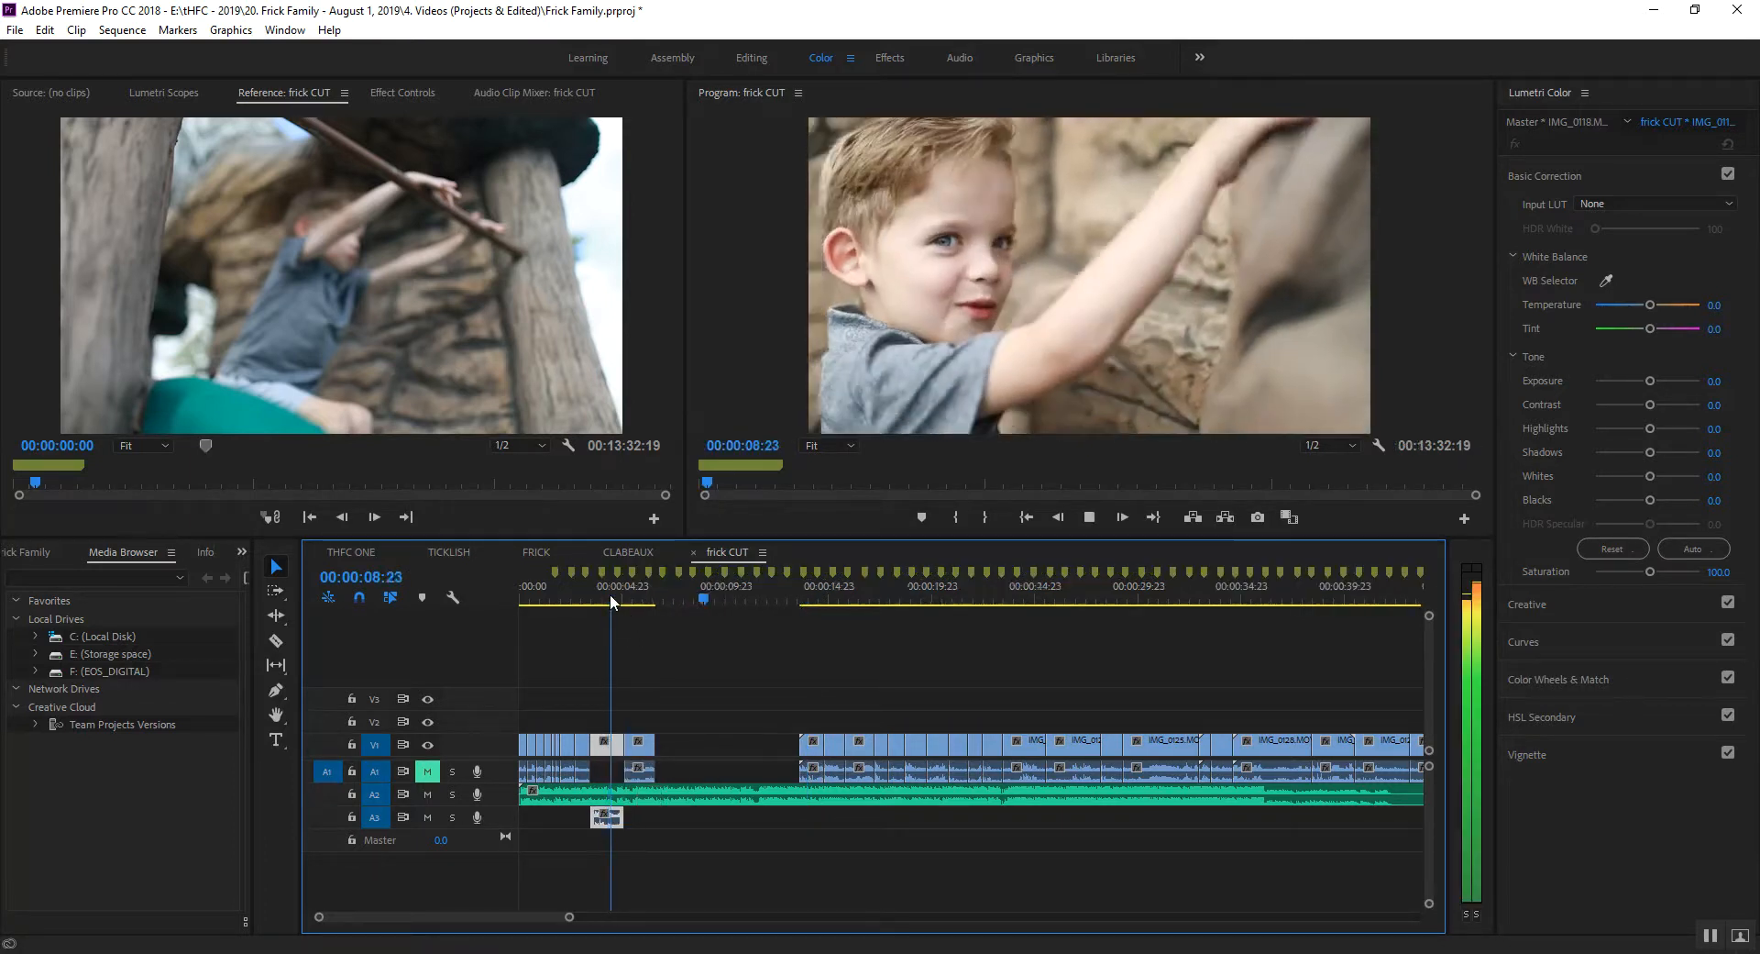
# Trim about one second off the rock wall clip's end, close the resulting gap, and play the cut.
pyautogui.press('=')
pyautogui.moveTo(935, 748); pyautogui.dragTo(891, 748)
pyautogui.click(916, 750)
pyautogui.press('Delete')
pyautogui.click(877, 599)
pyautogui.press('space')
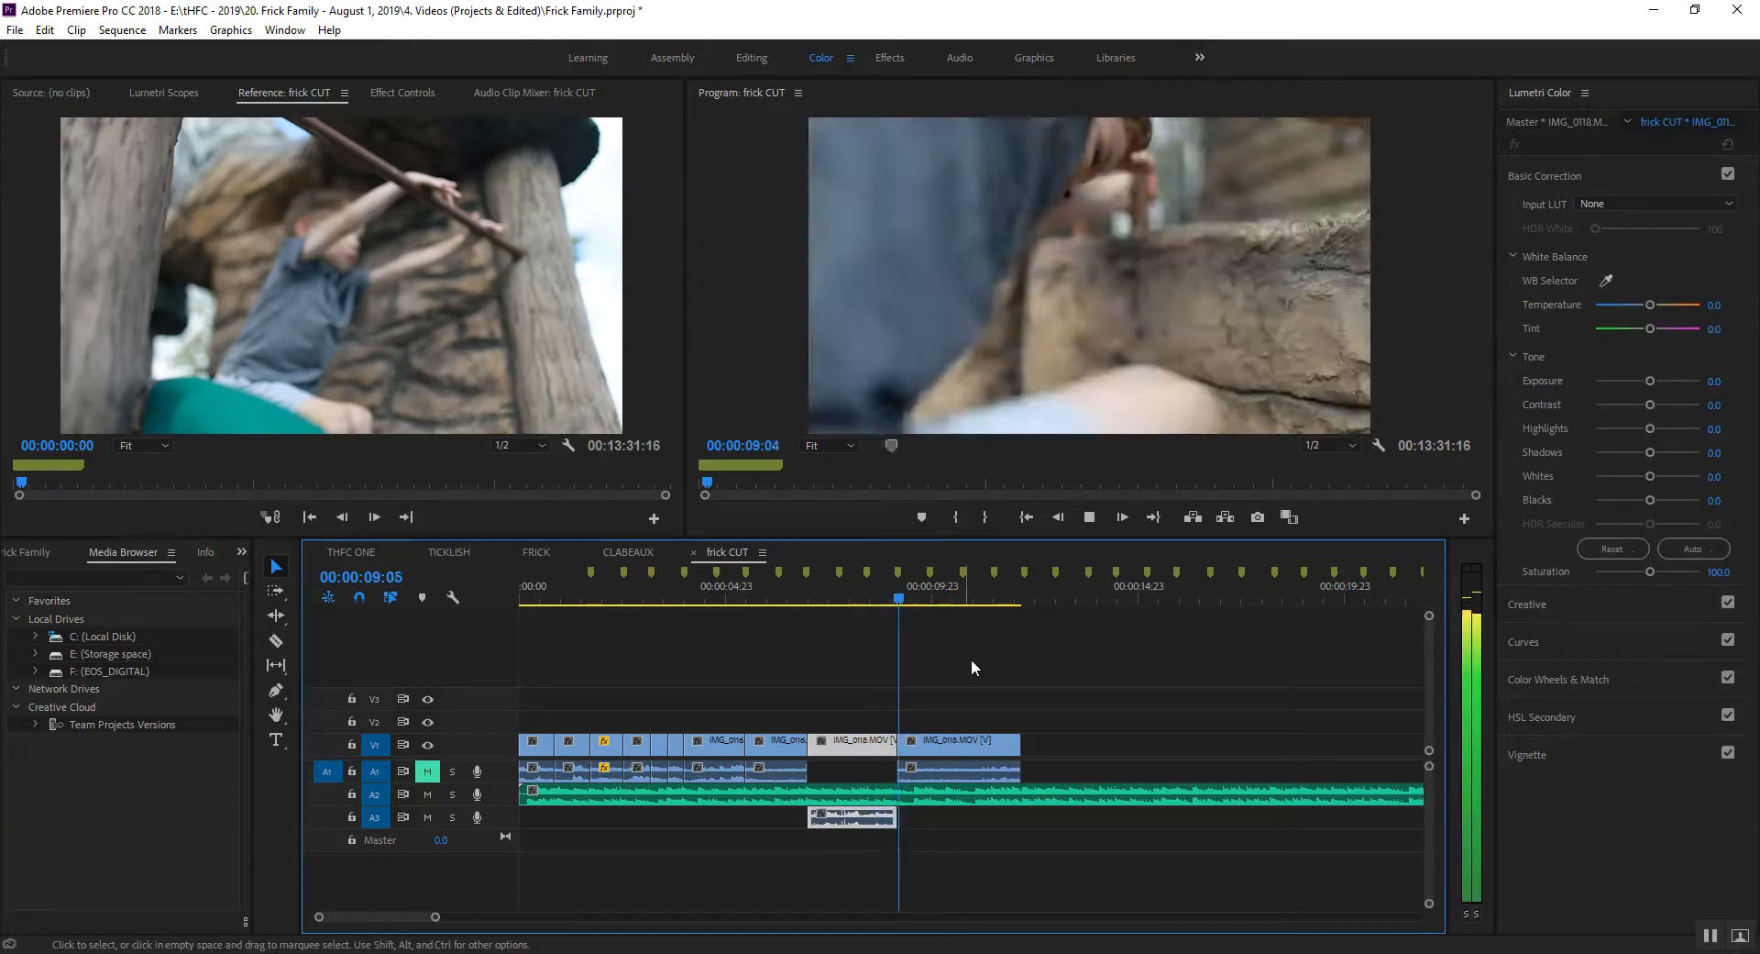
pyautogui.press('space')
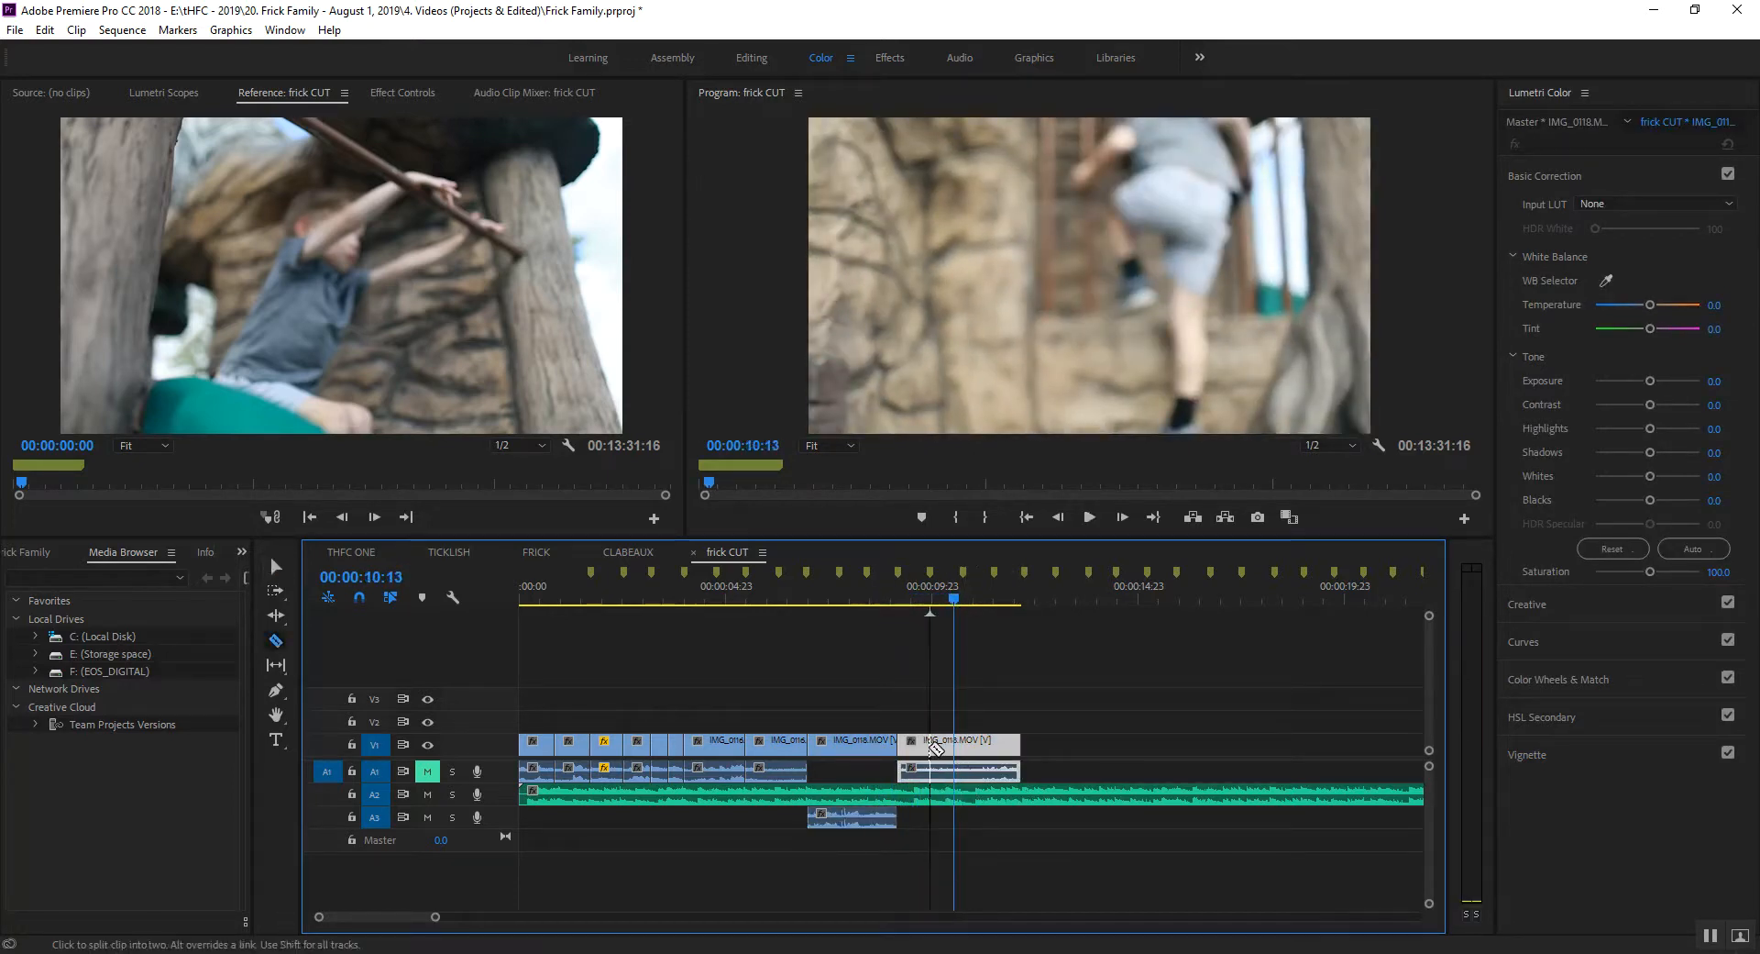
# Split the climbing clip at the music marker near 00:00:09:23, delete the remainder after the cut, and play the rock wall clip.
pyautogui.click(936, 747)
pyautogui.press('space')
pyautogui.press('v')
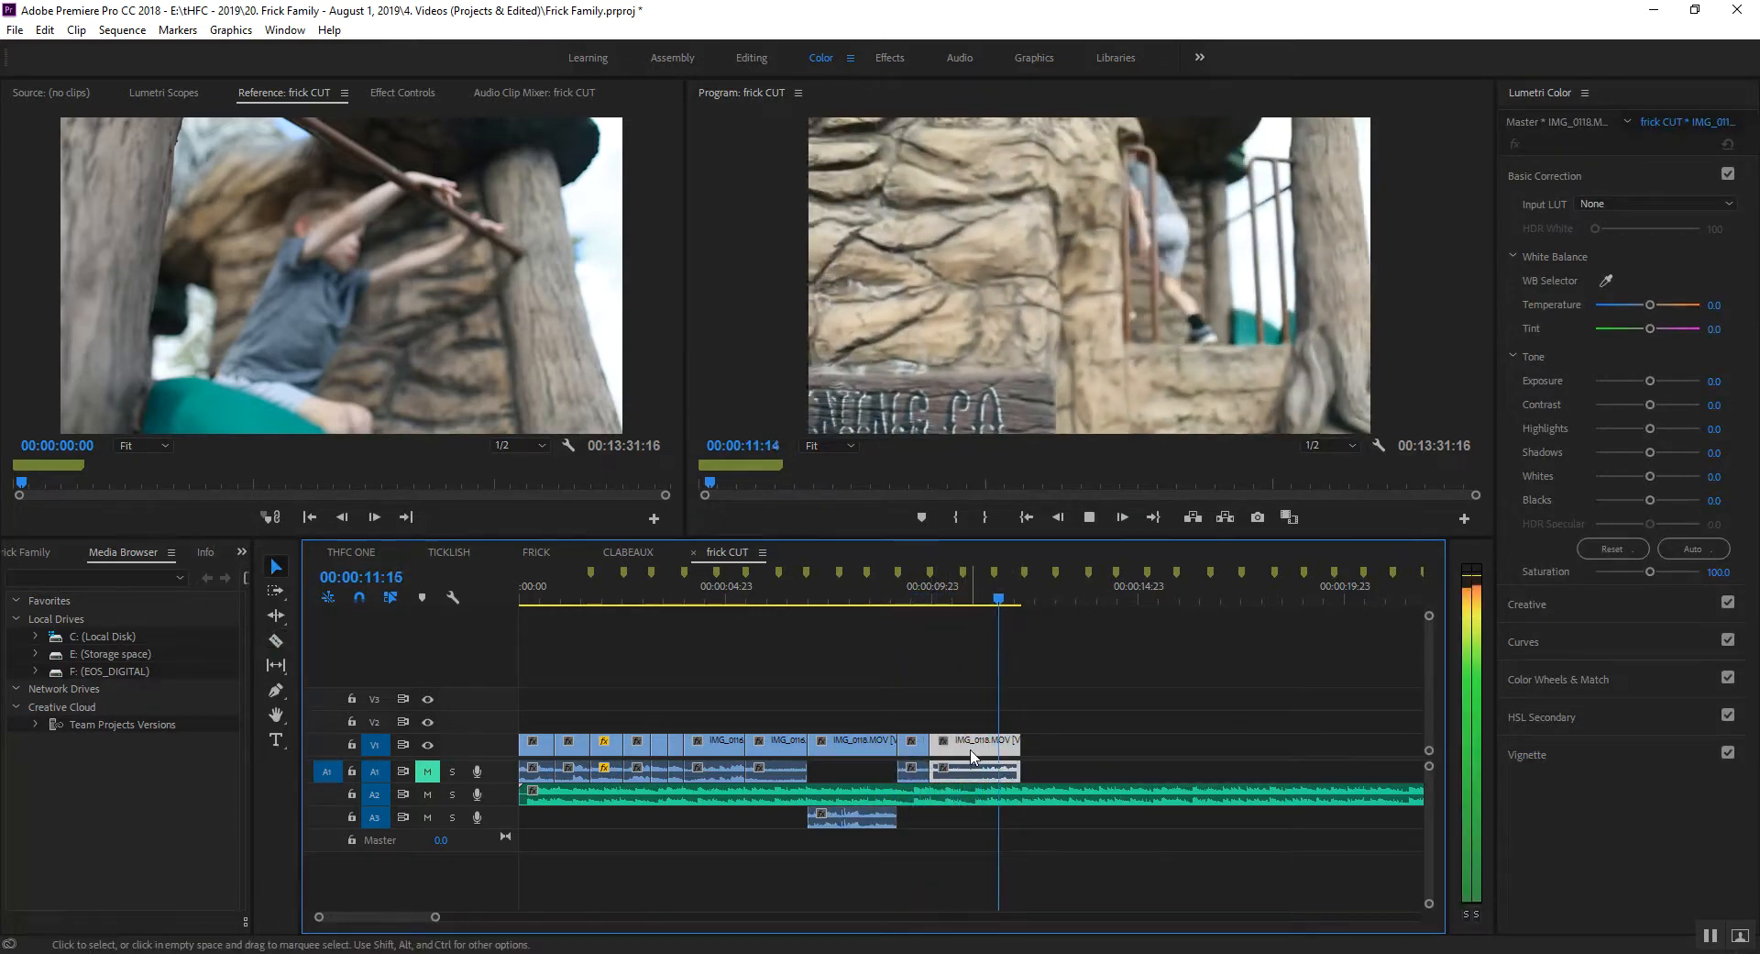
pyautogui.press('space')
pyautogui.moveTo(938, 747); pyautogui.dragTo(1011, 746)
pyautogui.press('Delete')
pyautogui.click(868, 596)
pyautogui.press('space')
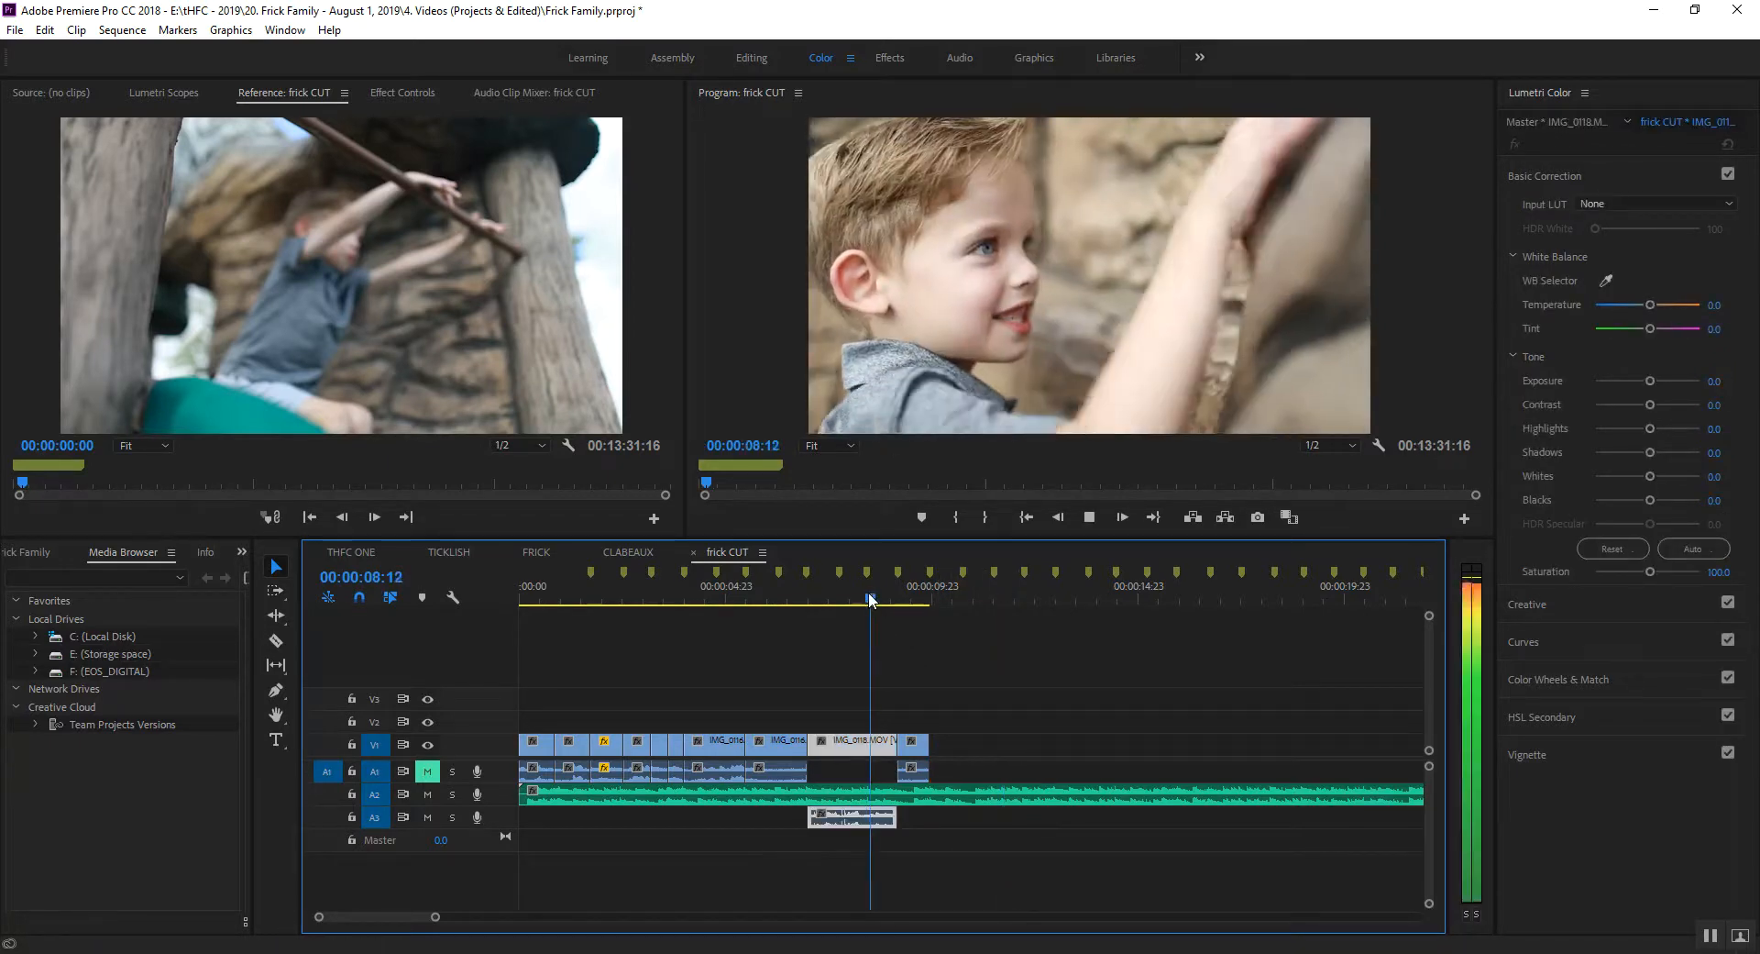
# Move the IMG_0119 clips of the boy climbing towards his mother and the boy in white from near 00:00:29 behind the edited section.
pyautogui.click(915, 794)
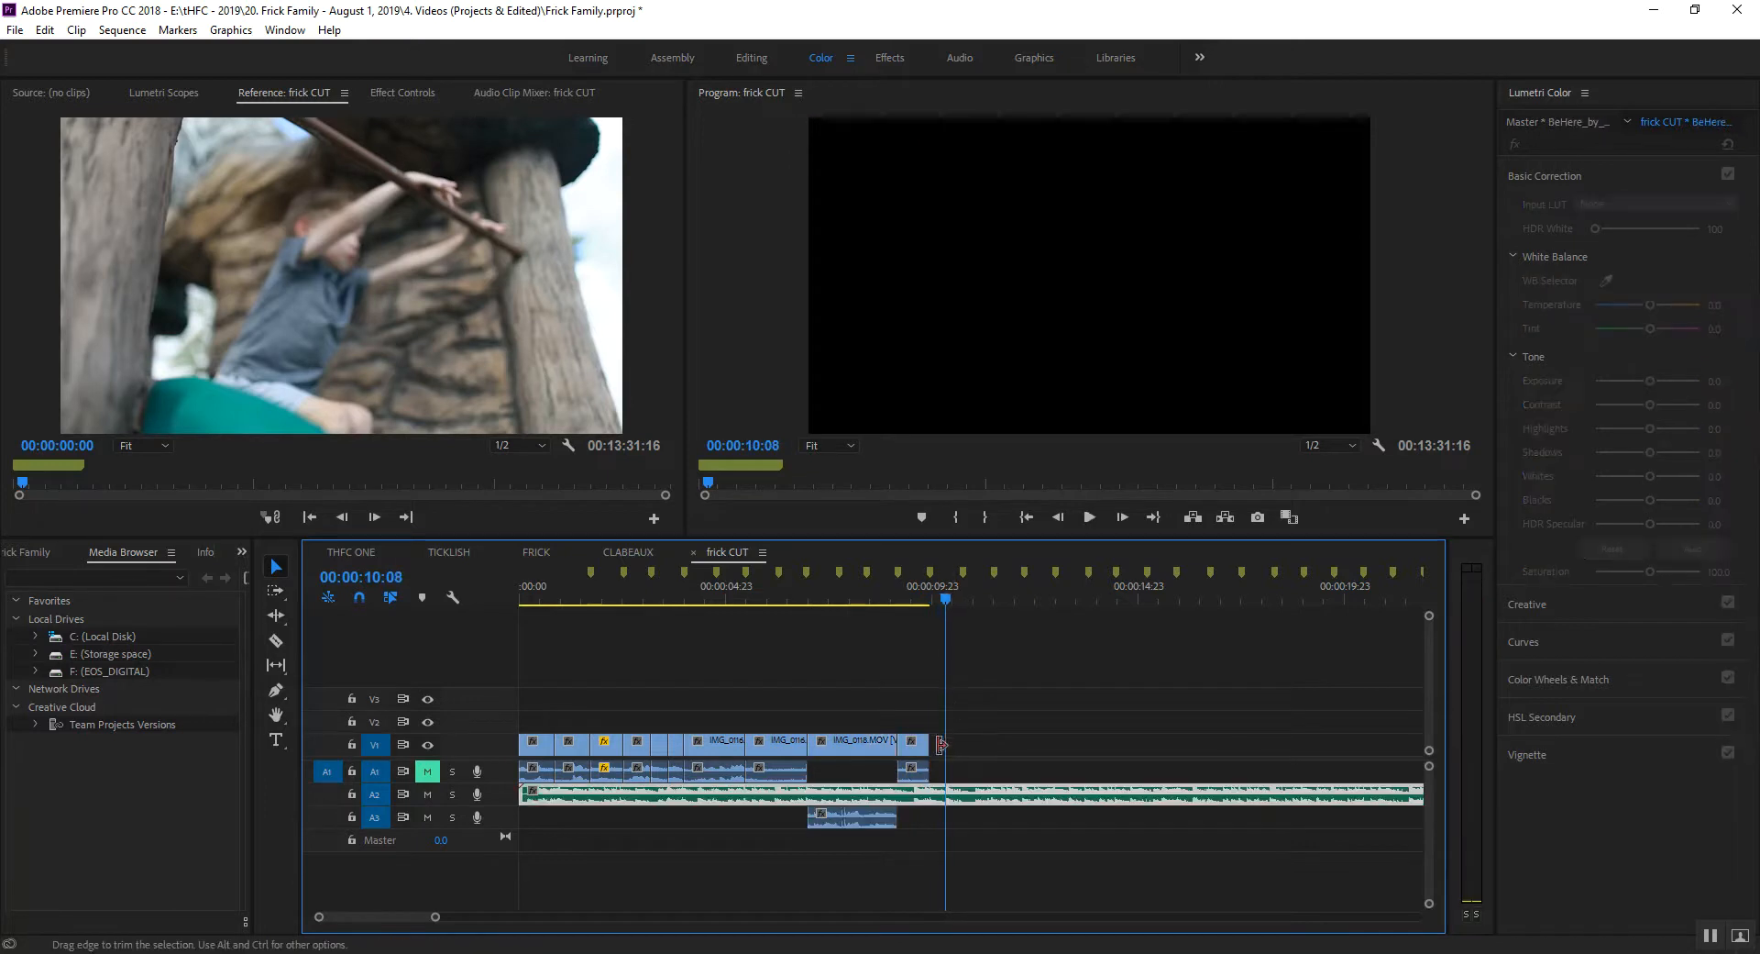
pyautogui.press('-')
pyautogui.moveTo(795, 603); pyautogui.dragTo(830, 613)
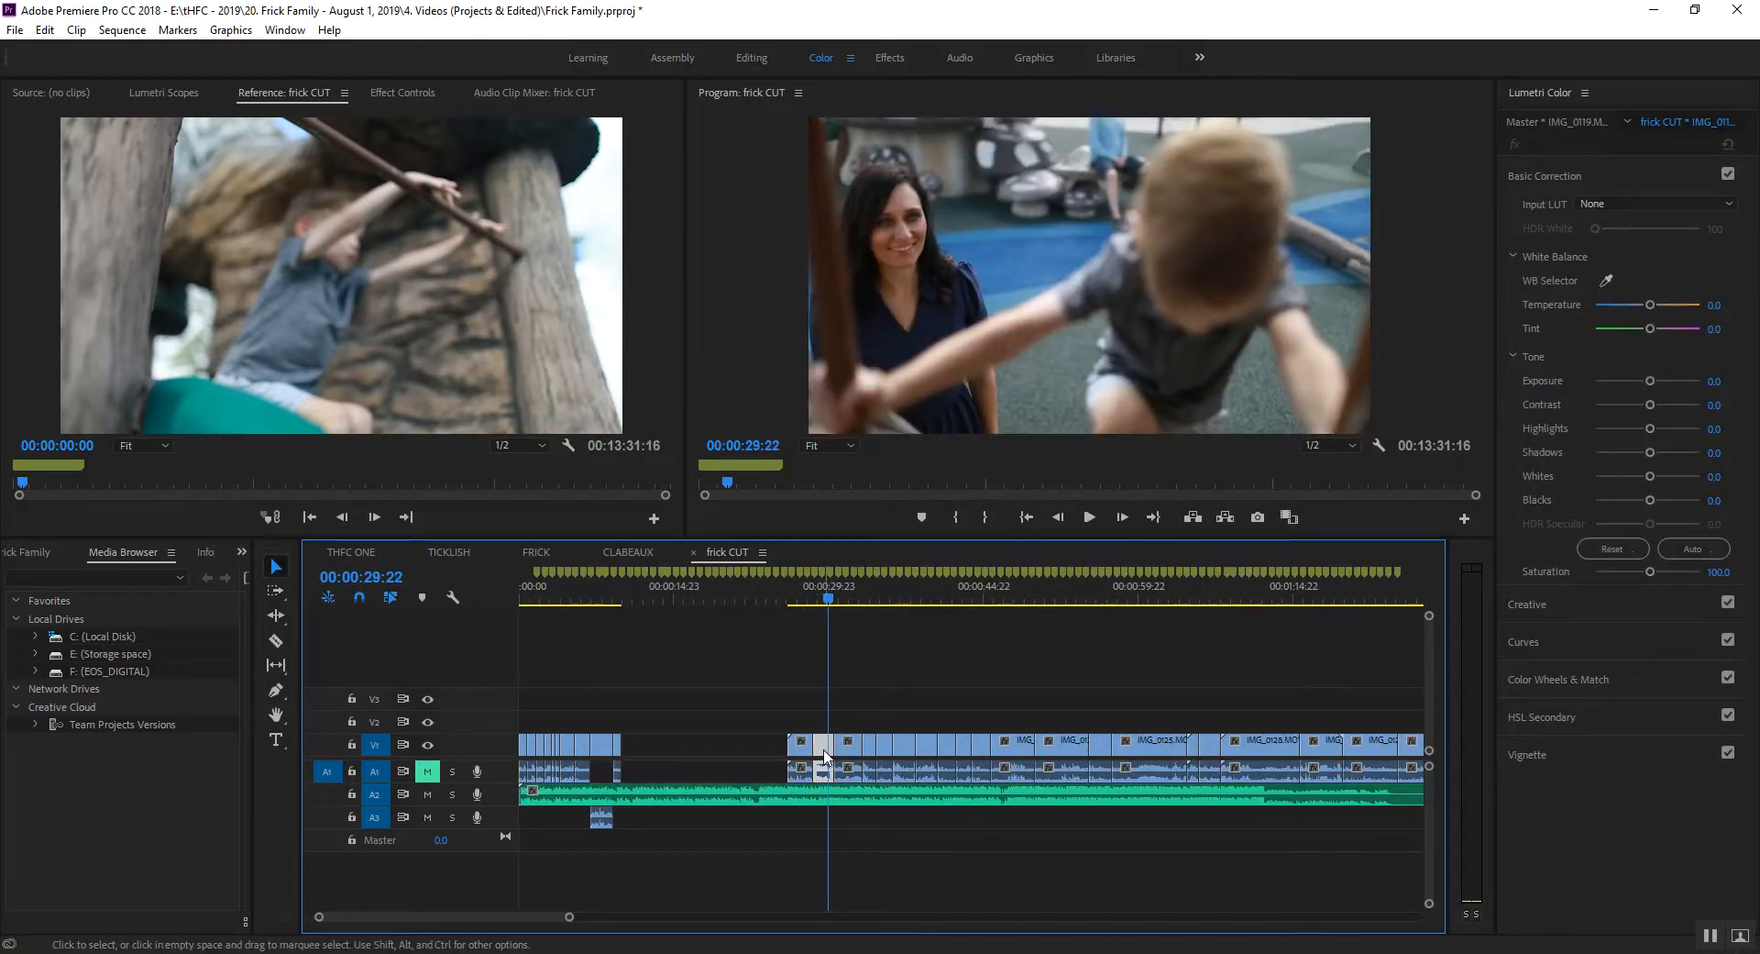
pyautogui.moveTo(825, 756); pyautogui.dragTo(633, 757)
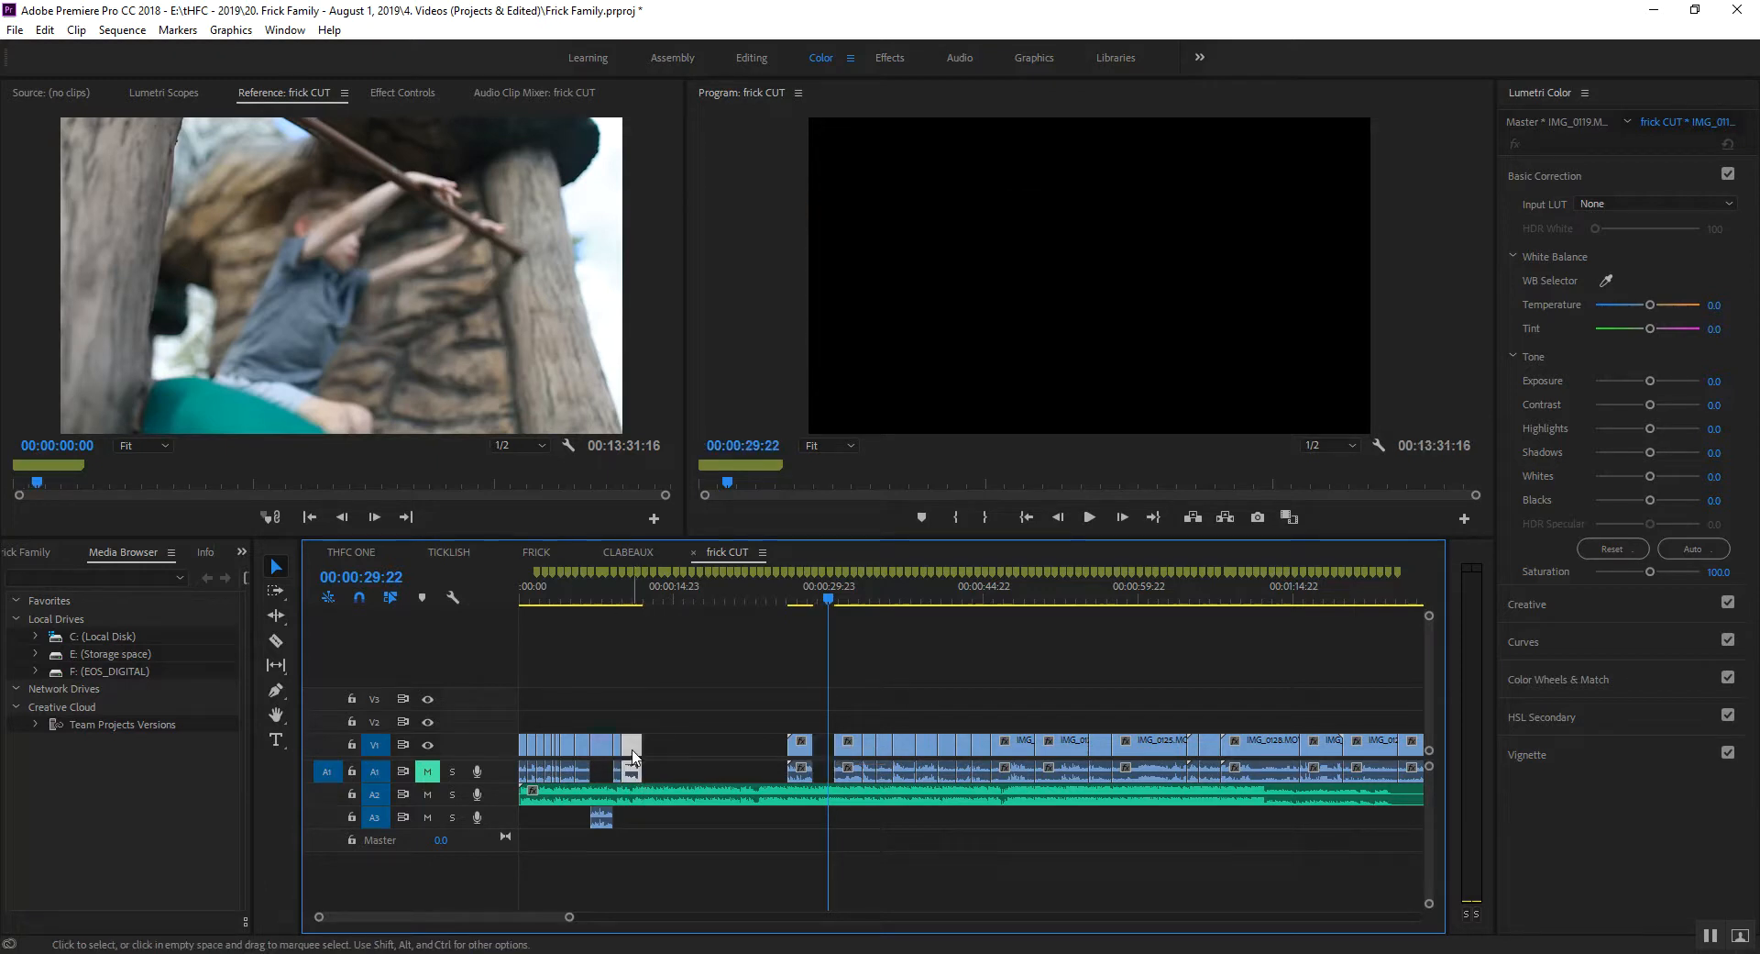
pyautogui.moveTo(800, 745); pyautogui.dragTo(654, 744)
# Set the short close-up climbing clip aside, place the IMG_0119 clip of mother and boy directly behind the rock wall clip, and play it.
pyautogui.moveTo(839, 592); pyautogui.dragTo(946, 601)
pyautogui.click(631, 596)
pyautogui.press('=')
pyautogui.press('=')
pyautogui.moveTo(975, 711); pyautogui.dragTo(1019, 739)
pyautogui.moveTo(869, 602); pyautogui.dragTo(891, 601)
pyautogui.moveTo(910, 759)
pyautogui.mouseDown()
pyautogui.moveTo(1185, 761)
pyautogui.moveTo(941, 756)
pyautogui.mouseUp()
pyautogui.press('space')
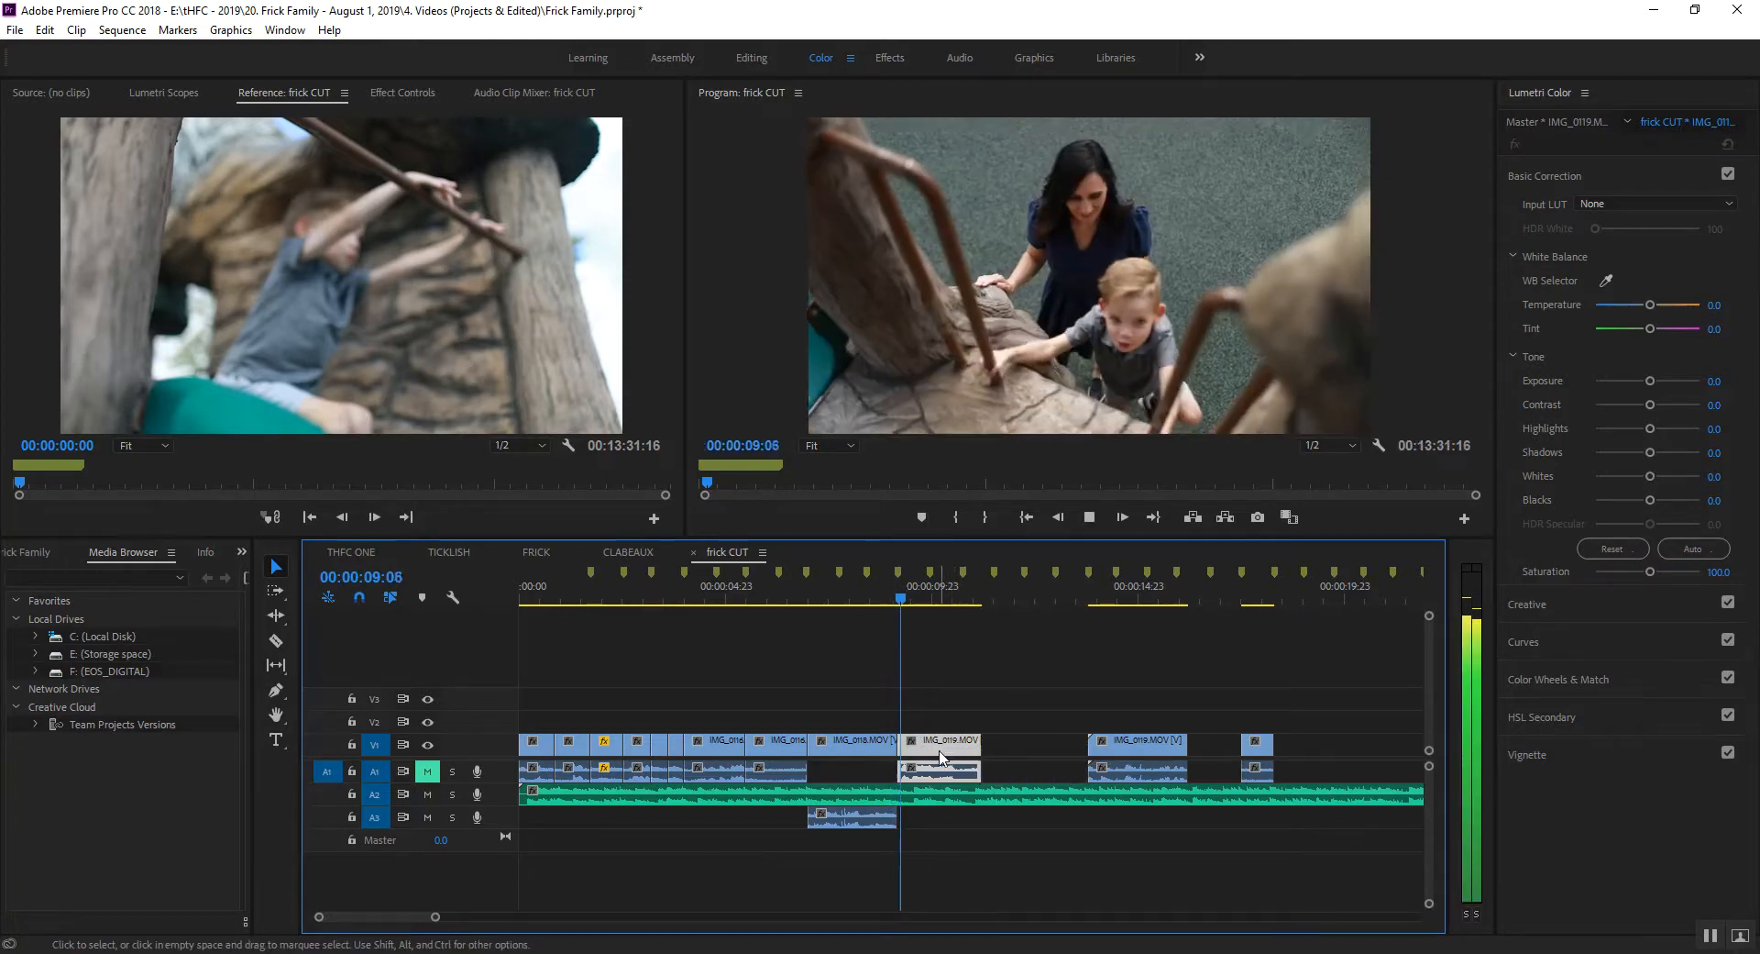
pyautogui.press('space')
# Move the rock wall clip aside, put the IMG_0119 mother-and-boy clip in its place, and play it.
pyautogui.press('=')
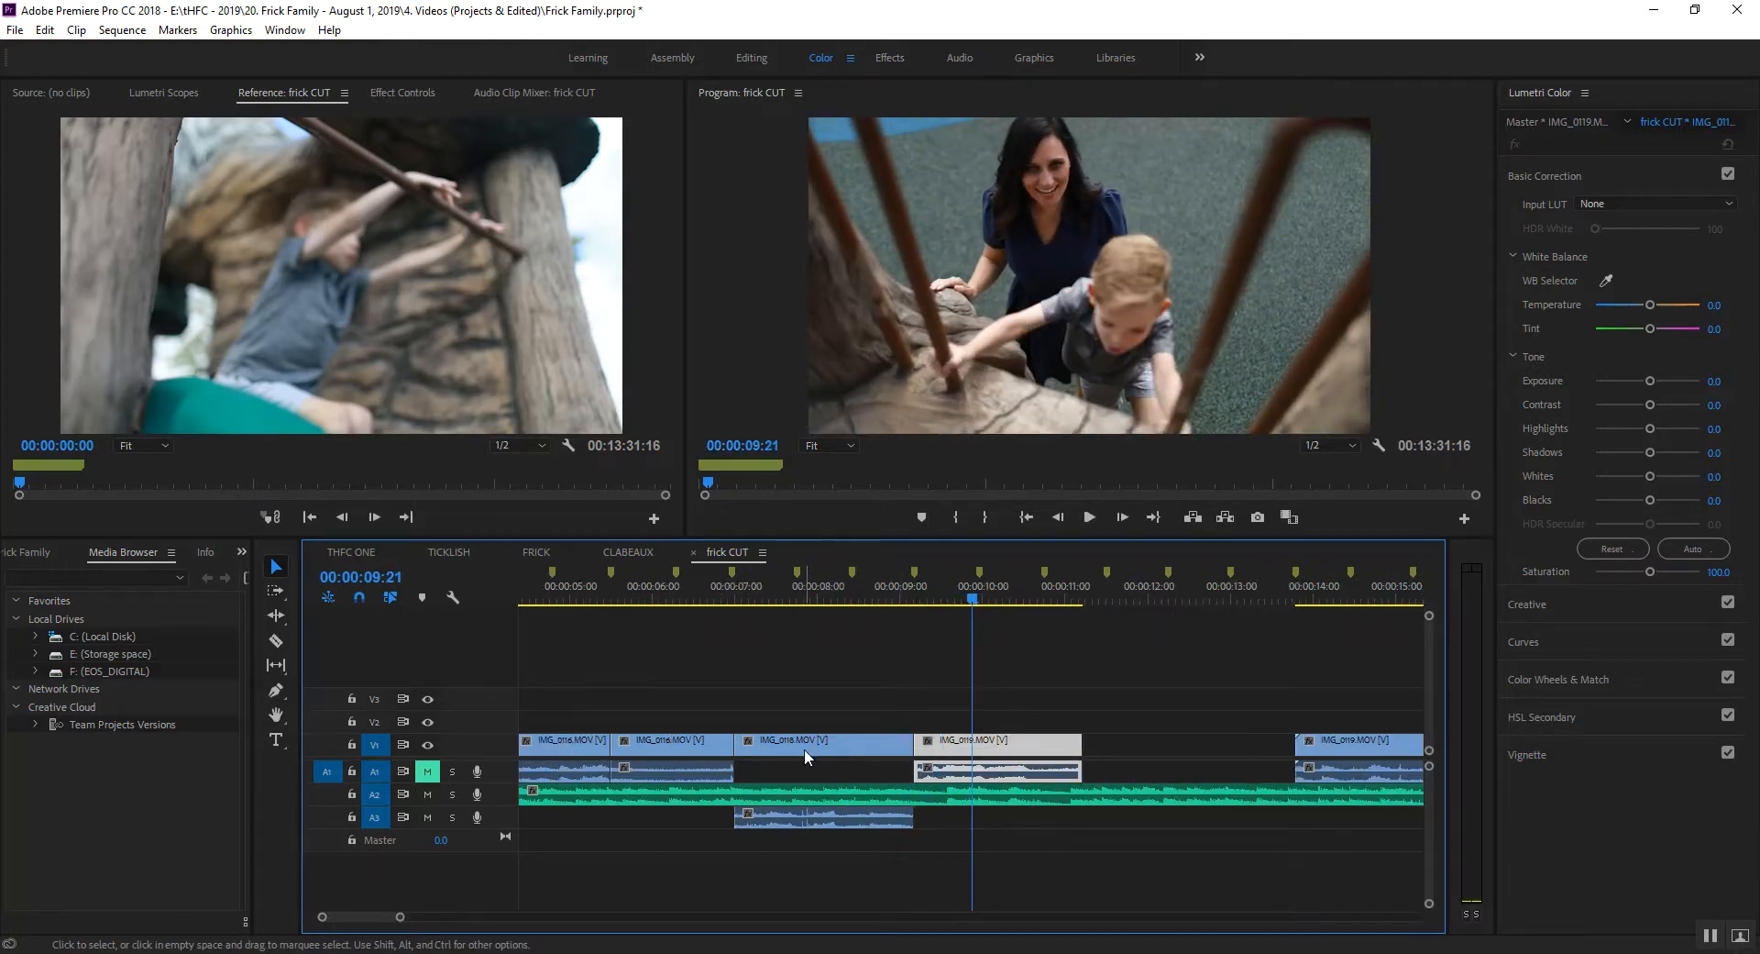
pyautogui.moveTo(806, 750); pyautogui.dragTo(1153, 751)
pyautogui.moveTo(1030, 752); pyautogui.dragTo(847, 757)
pyautogui.click(713, 581)
pyautogui.press('space')
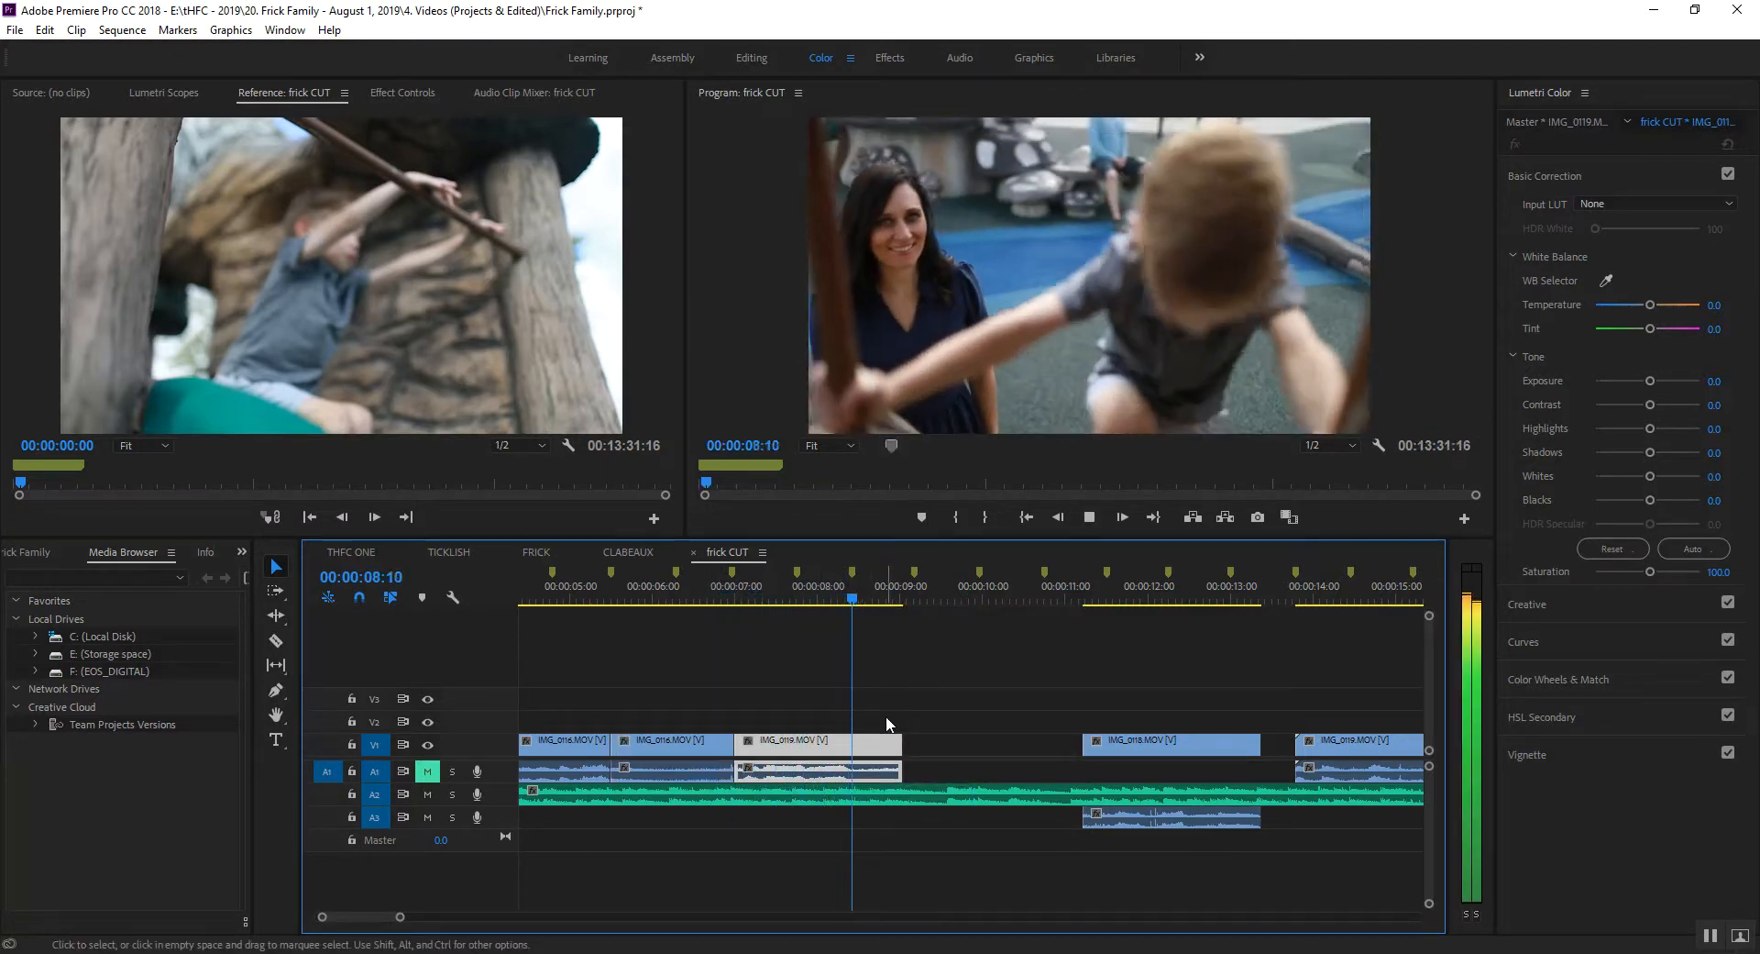
# Trim the mother-and-boy clip's end to the music marker near 00:00:07:18, move the rock wall clip directly behind it, and play the join.
pyautogui.moveTo(894, 736); pyautogui.dragTo(840, 735)
pyautogui.click(731, 589)
pyautogui.press('space')
pyautogui.press('space')
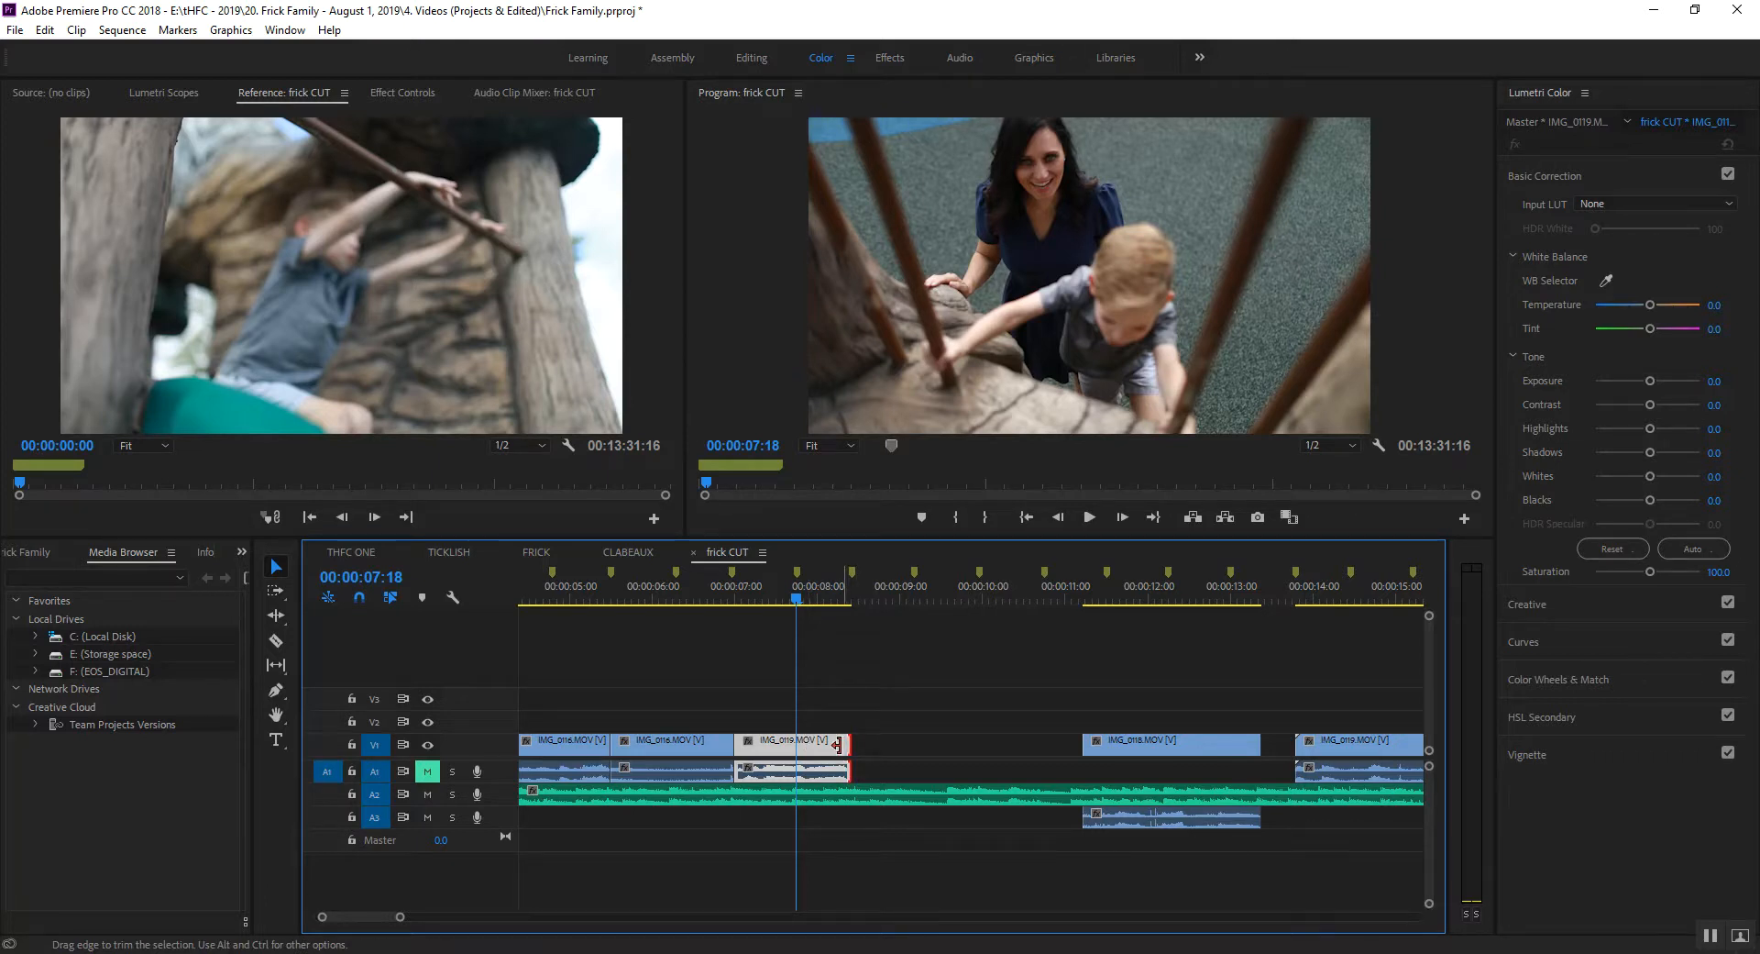
pyautogui.moveTo(837, 745); pyautogui.dragTo(797, 745)
pyautogui.moveTo(1137, 748); pyautogui.dragTo(858, 761)
pyautogui.click(763, 578)
pyautogui.press('space')
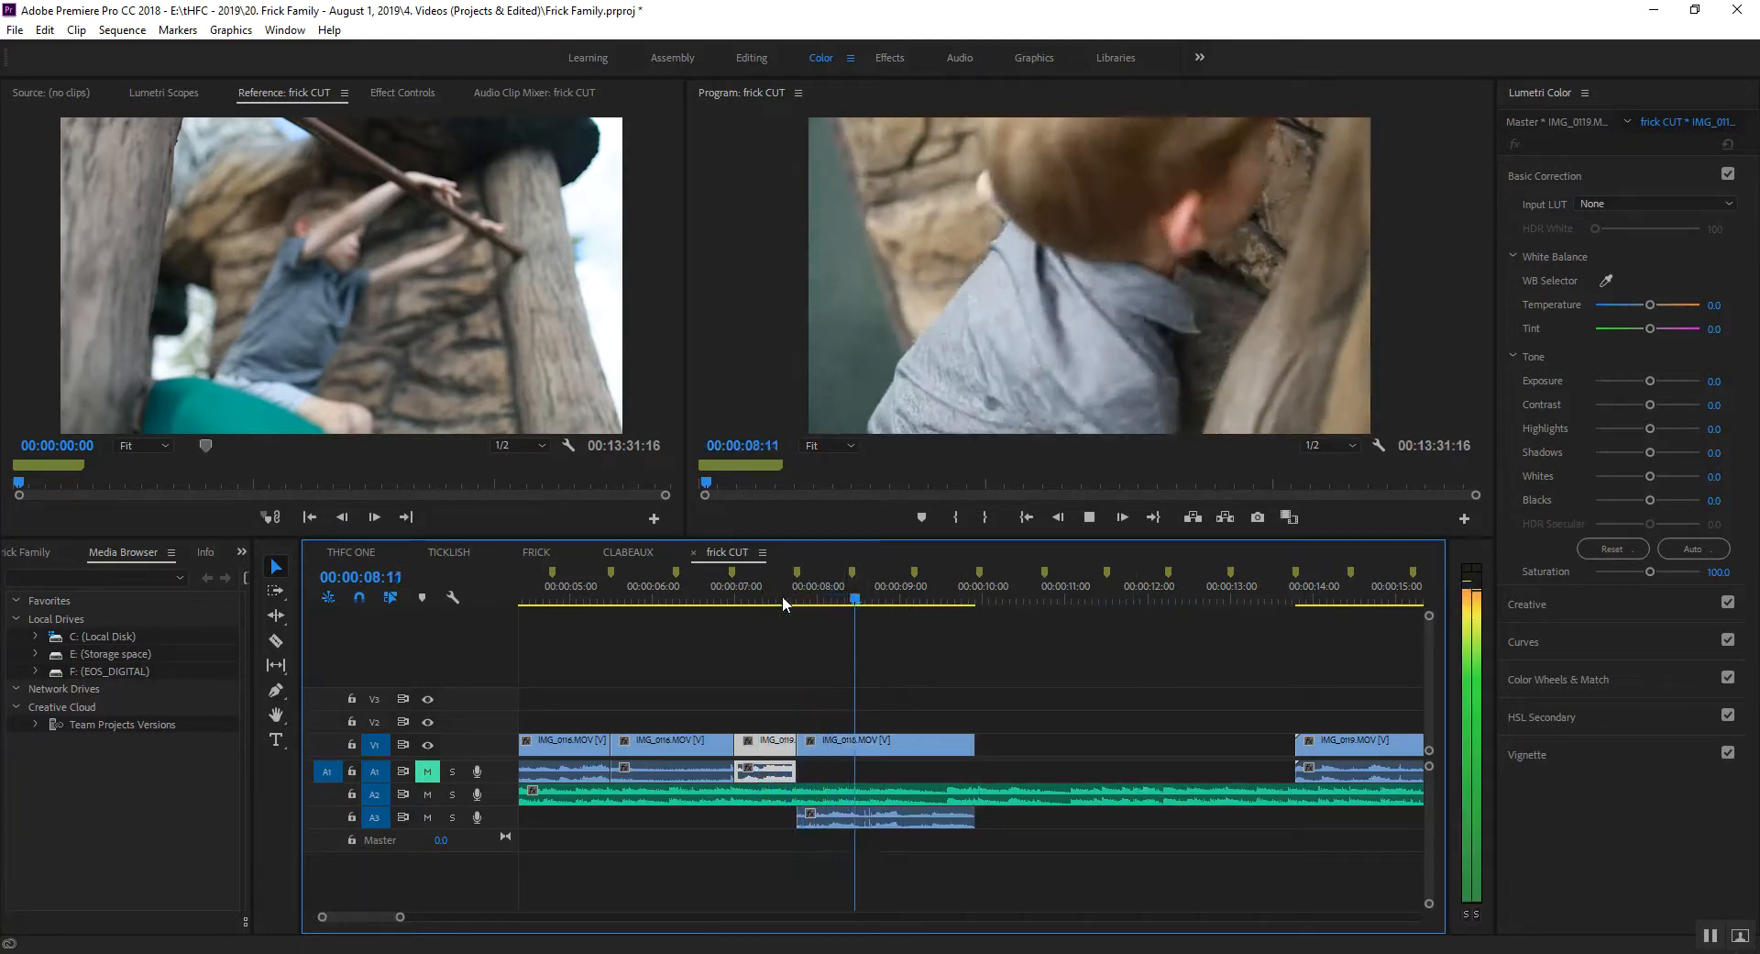
# Place the shortened mother-and-boy clip behind the rock wall clip, close the resulting gap, and play the new order.
pyautogui.press('space')
pyautogui.moveTo(875, 746); pyautogui.dragTo(1015, 751)
pyautogui.click(767, 748)
pyautogui.press('Delete')
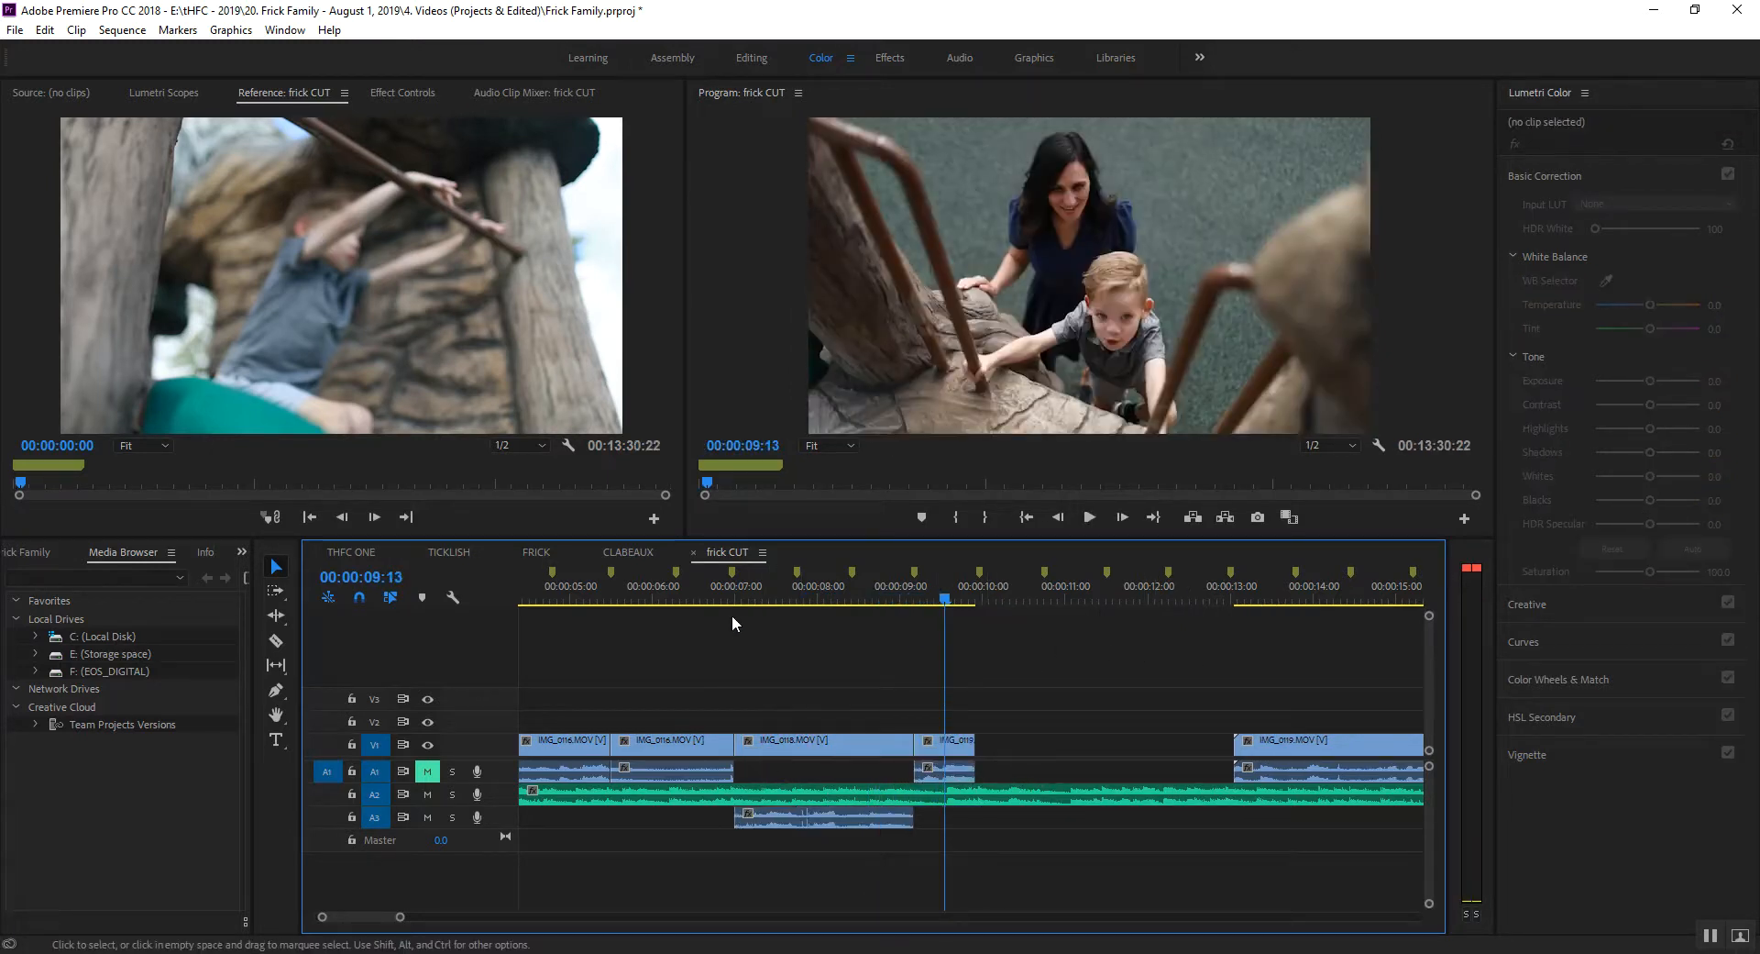
pyautogui.click(725, 597)
pyautogui.press('space')
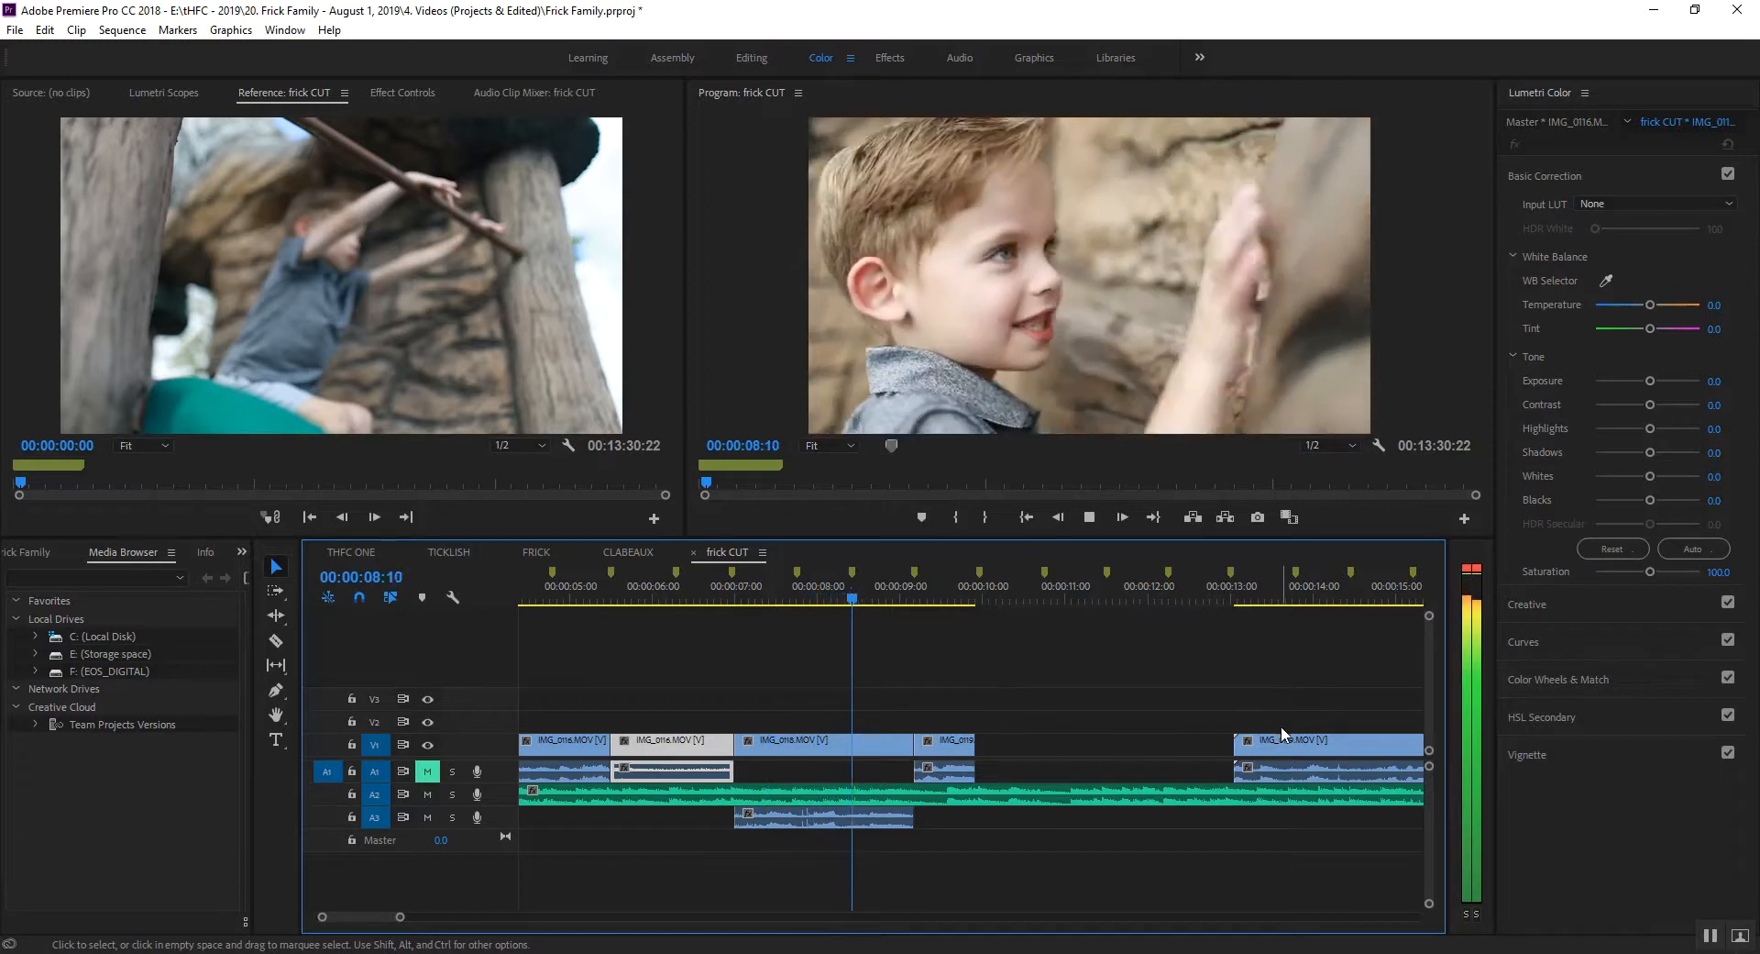
pyautogui.press('space')
# Place the short close-up climbing clip directly behind the shortened mother-and-boy clip and play the sequence across the cut.
pyautogui.moveTo(1286, 750); pyautogui.dragTo(959, 757)
pyautogui.press('space')
pyautogui.press('space')
pyautogui.press('-')
pyautogui.click(1234, 757)
pyautogui.click(888, 594)
pyautogui.press('space')
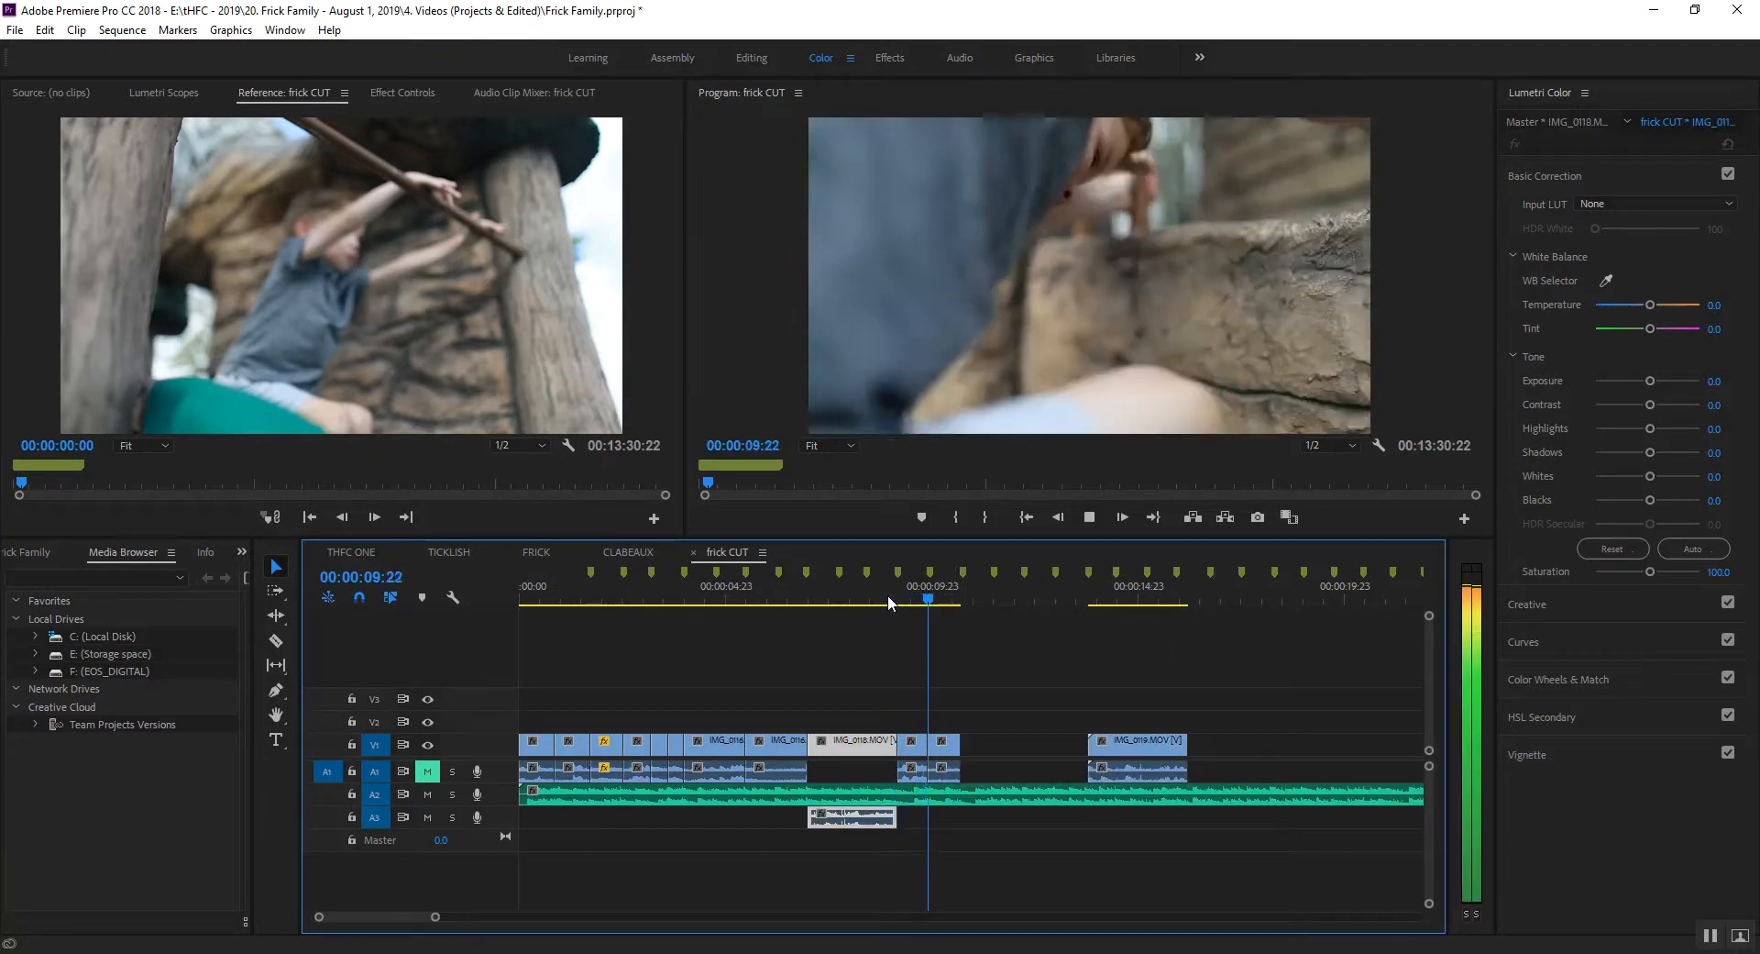
# Move the IMG_0119 clip of the boy in the white shirt ahead of the rock wall clip, close the leftover gap, and play it.
pyautogui.moveTo(1130, 750); pyautogui.dragTo(1008, 758)
pyautogui.press('space')
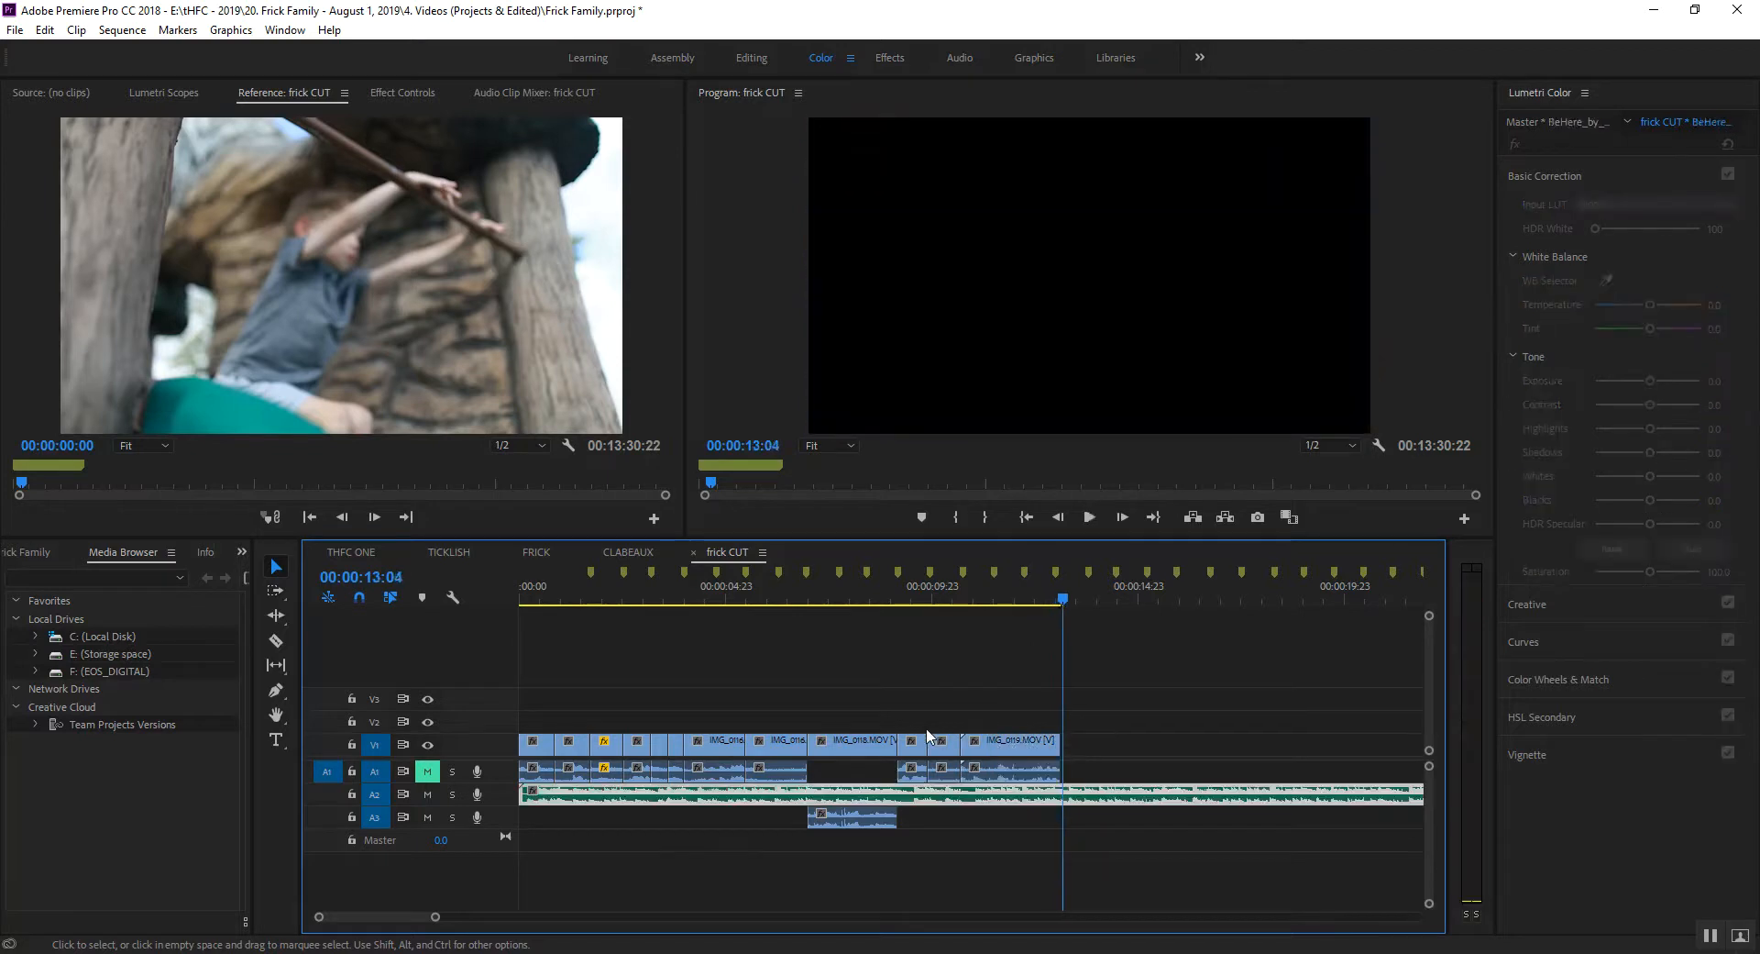
pyautogui.moveTo(866, 723); pyautogui.dragTo(1018, 759)
pyautogui.moveTo(1016, 715); pyautogui.dragTo(839, 752)
pyautogui.click(1114, 710)
pyautogui.click(942, 747)
pyautogui.press('Delete')
pyautogui.click(814, 602)
pyautogui.press('space')
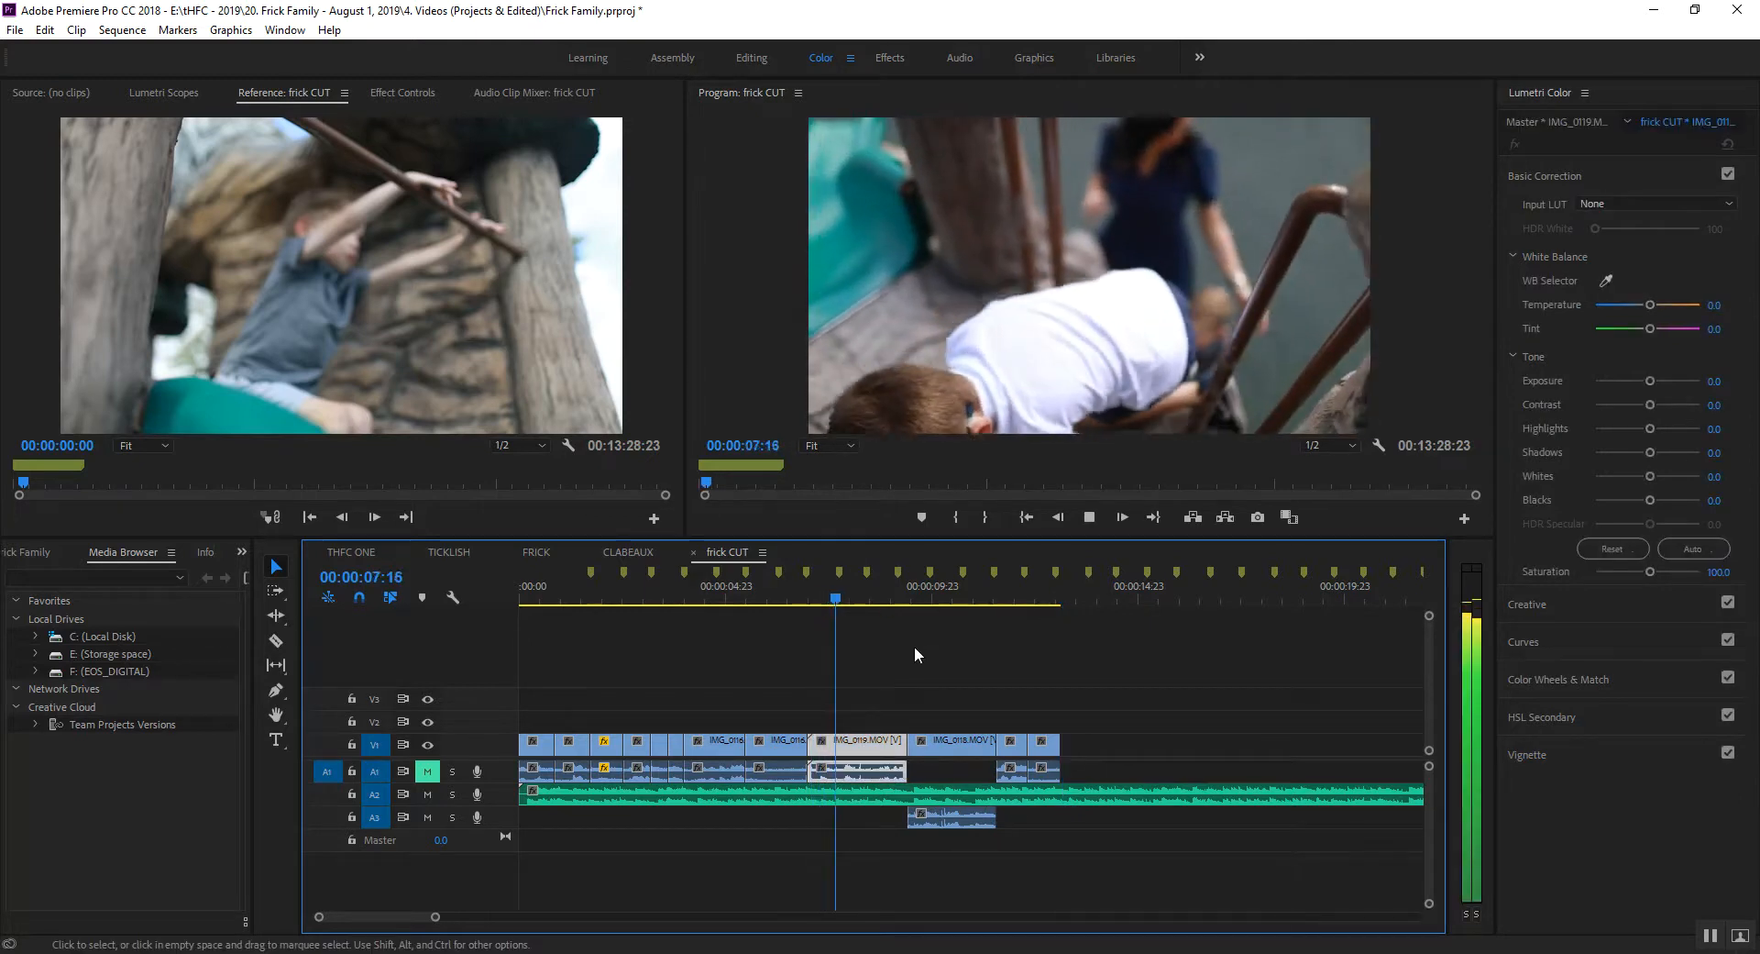
# Trim the white-shirt clip to end at the music marker near 00:00:07:18, close the gap before the rock wall clip, and play the cut.
pyautogui.press('space')
pyautogui.press('=')
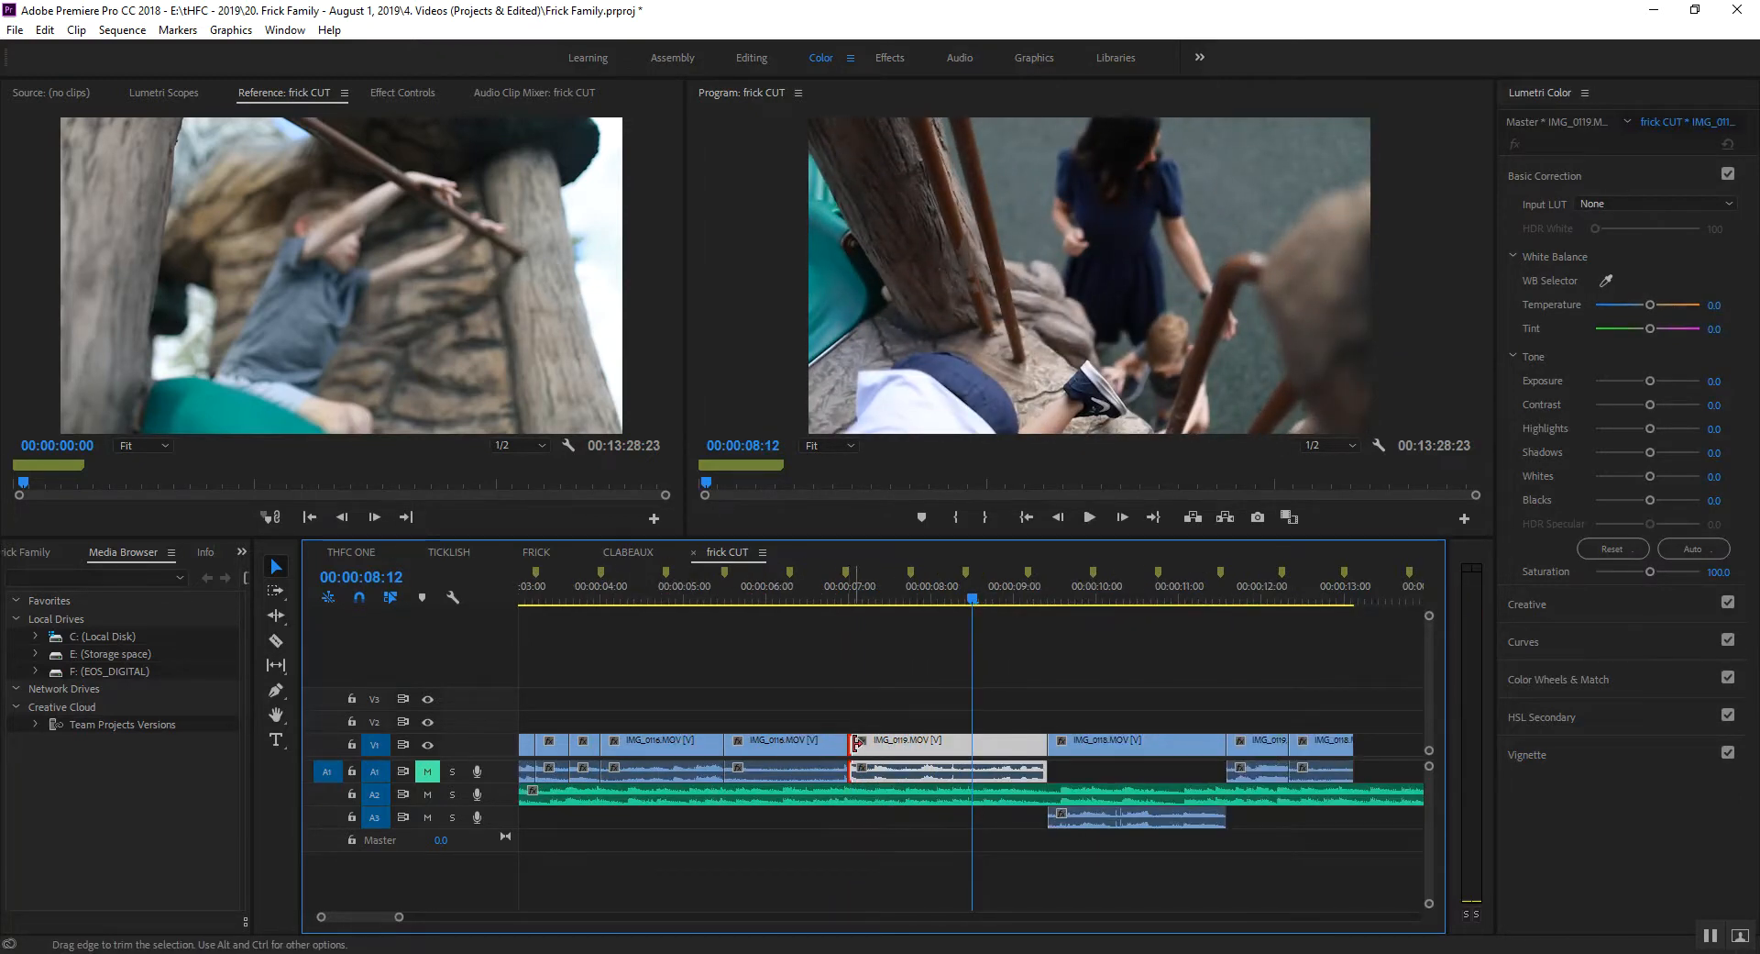
pyautogui.moveTo(856, 743); pyautogui.dragTo(899, 743)
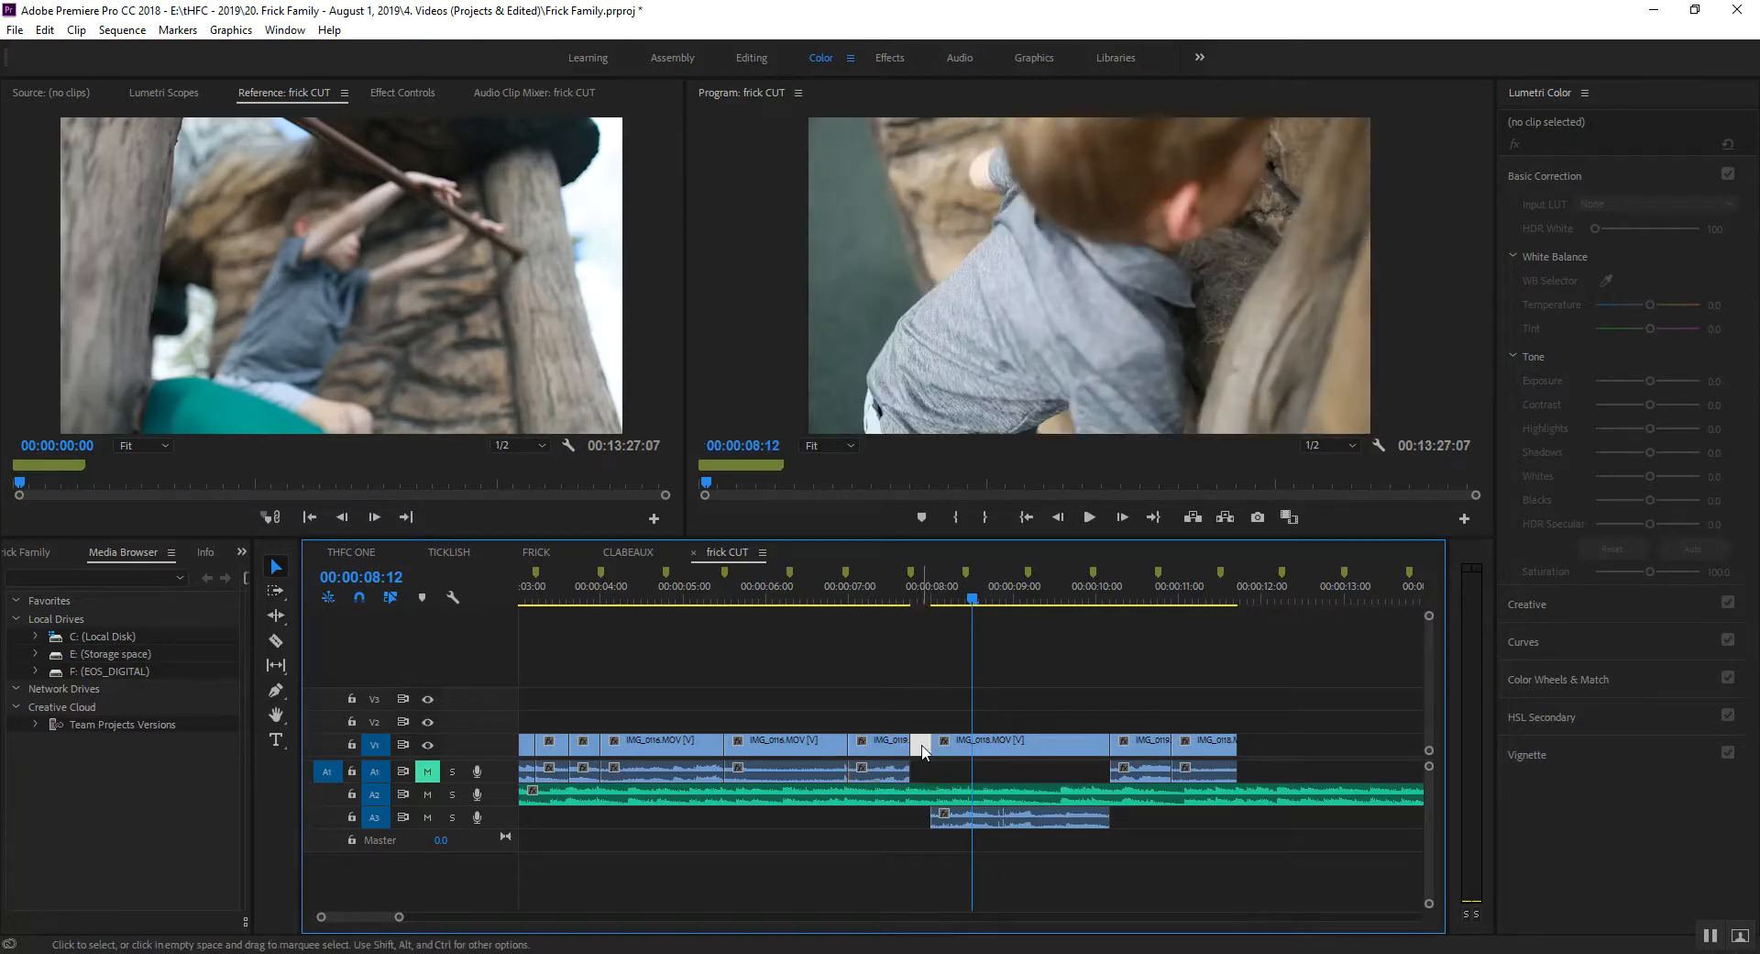
pyautogui.click(845, 598)
pyautogui.press('space')
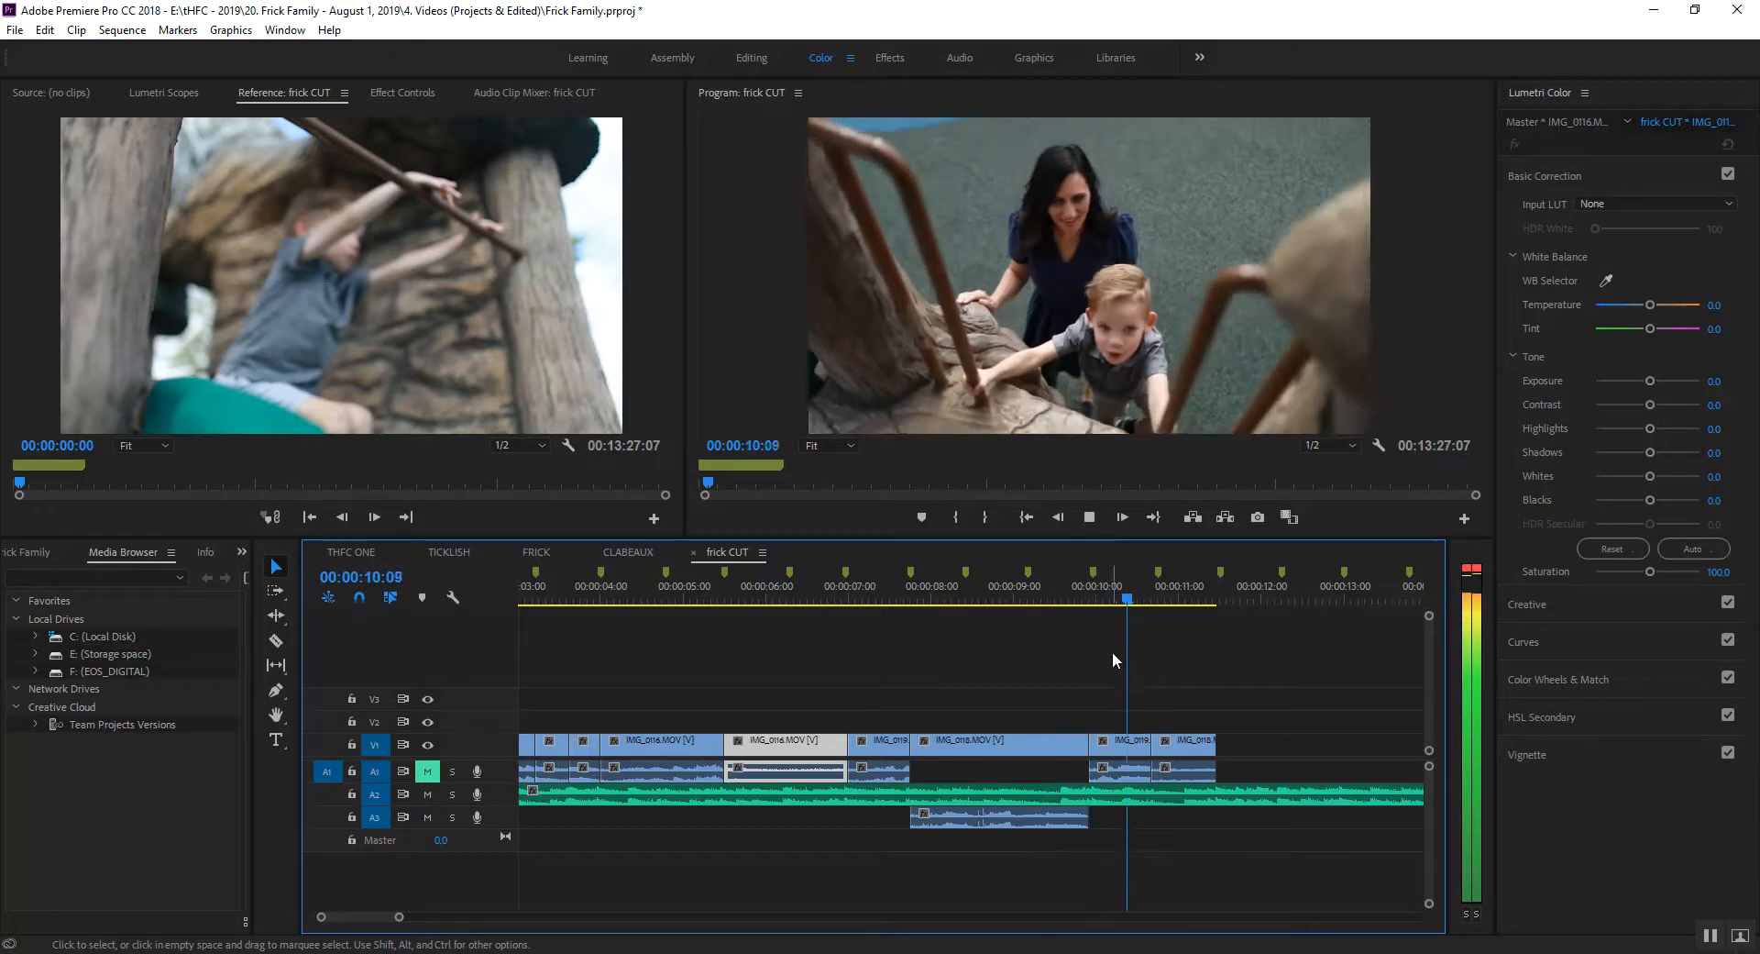
# Replay the last two climbing clips after the rock wall clip and save the project.
pyautogui.press('space')
pyautogui.click(1088, 598)
pyautogui.press('space')
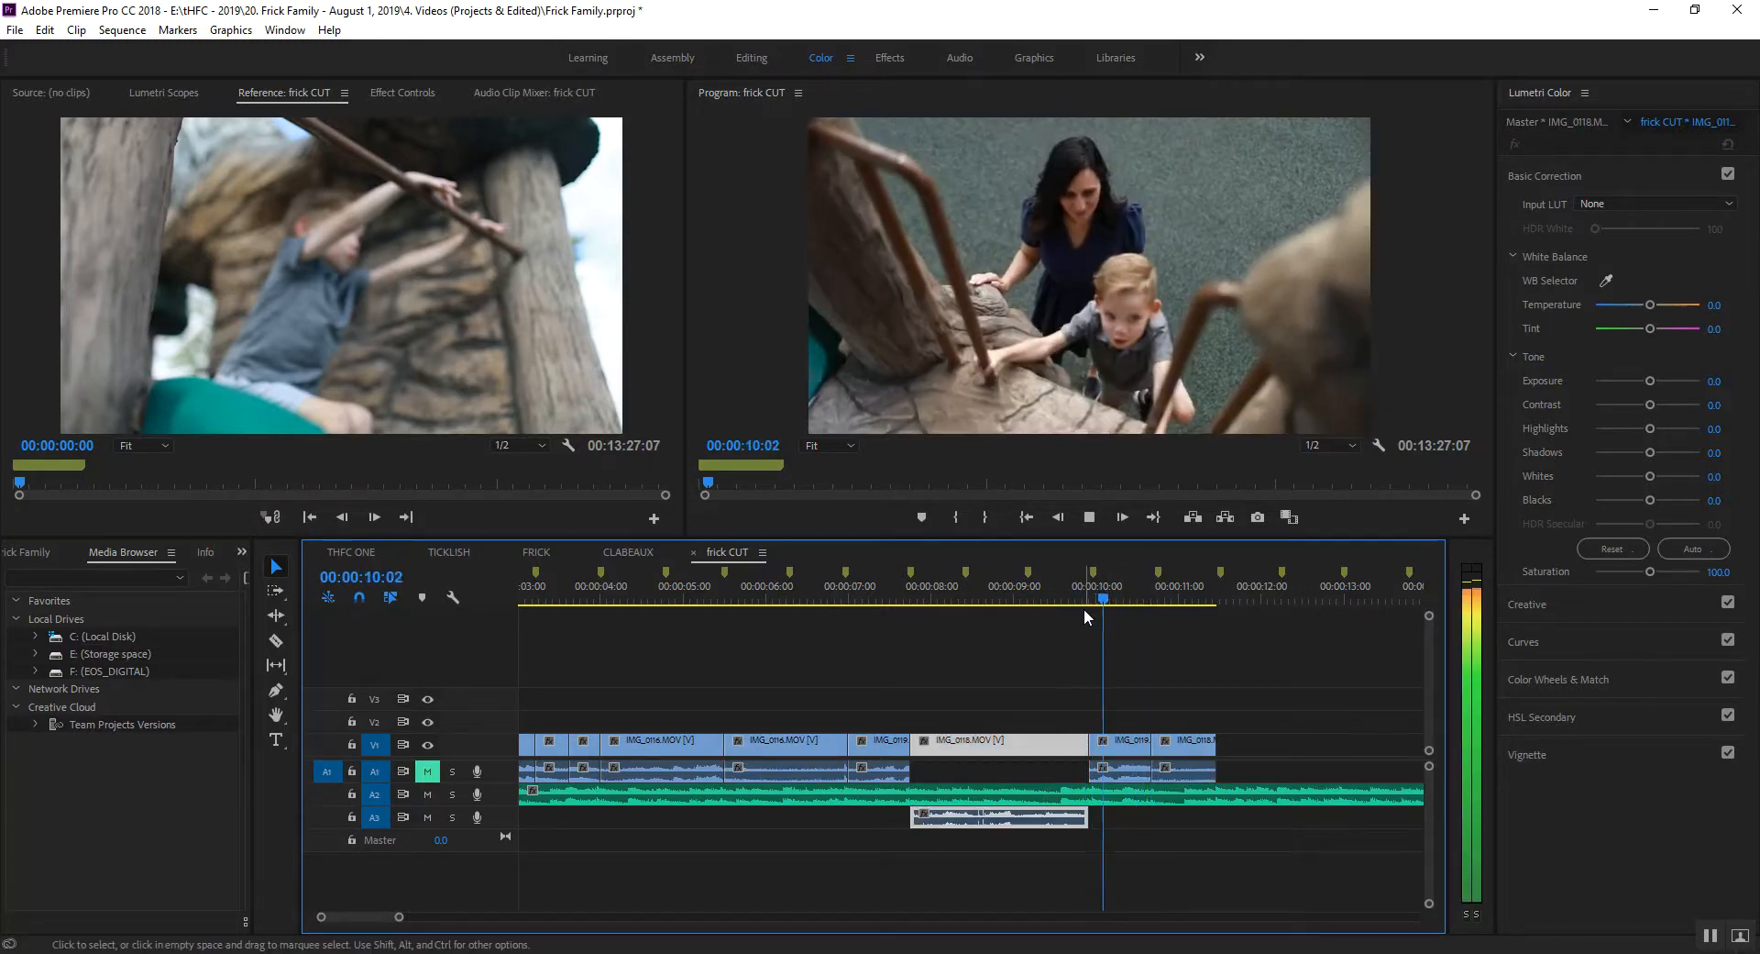
pyautogui.press('space')
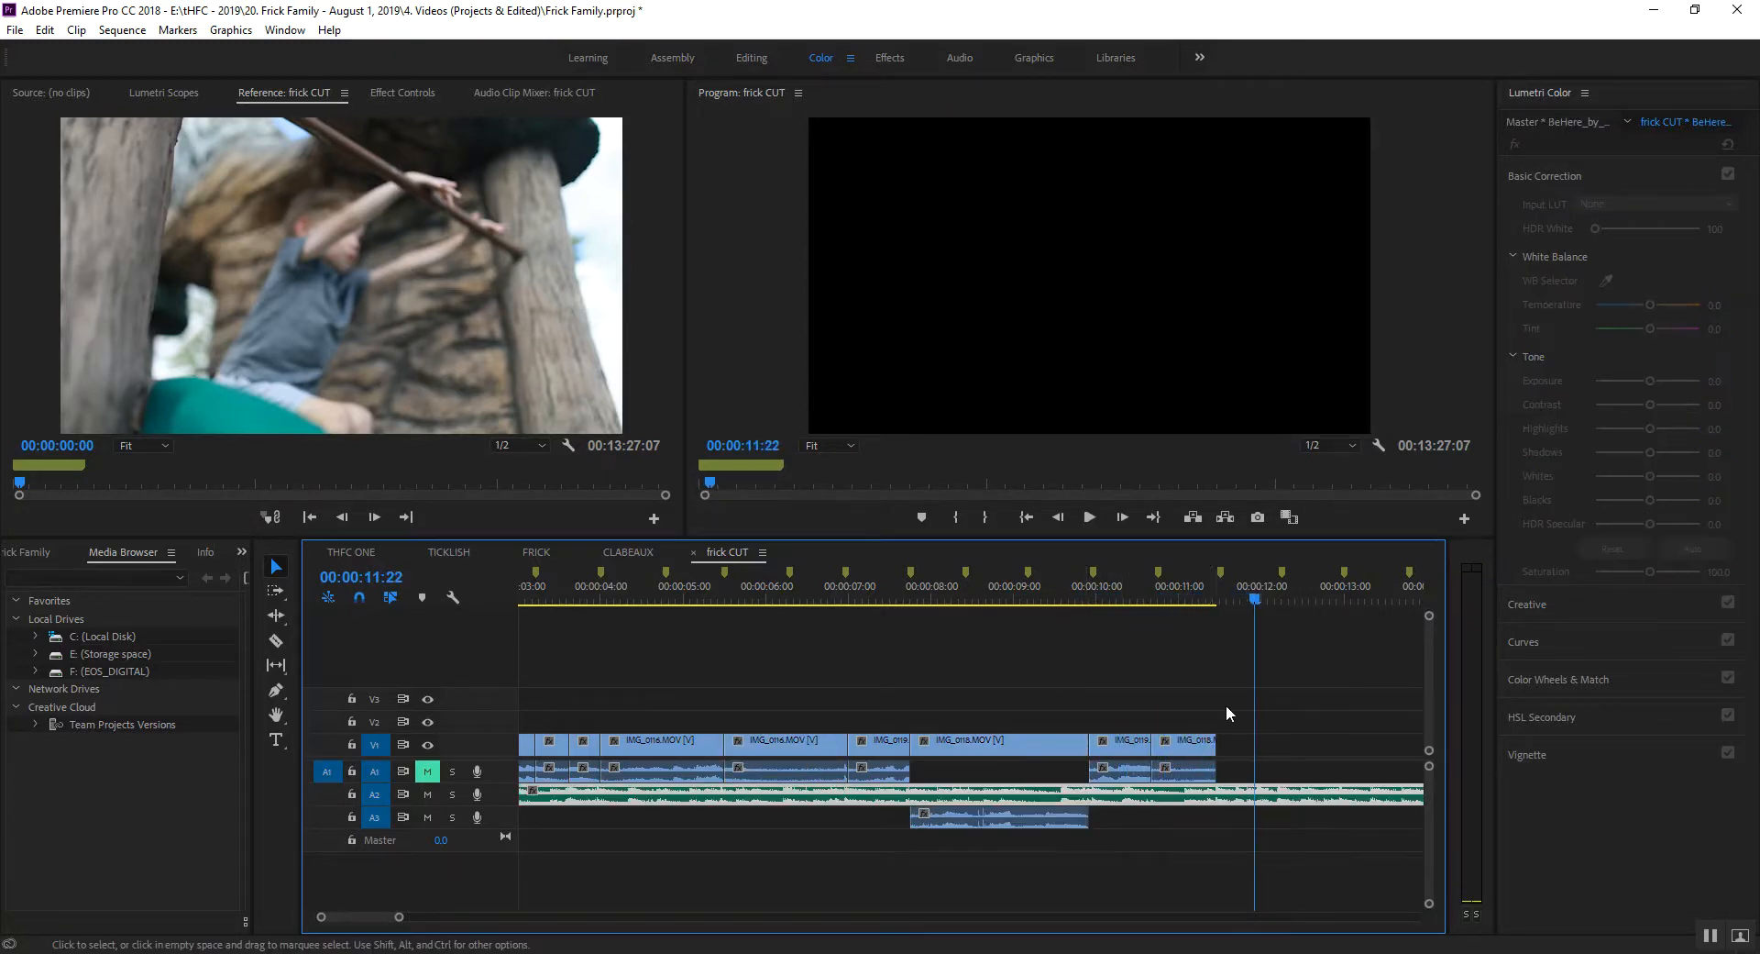
pyautogui.hotkey('ctrl', 's')
# Scan the remaining clips and move the IMG_0128 clip of the boy entering the green tunnel slide into the empty space after the edited section.
pyautogui.press('-')
pyautogui.press('-')
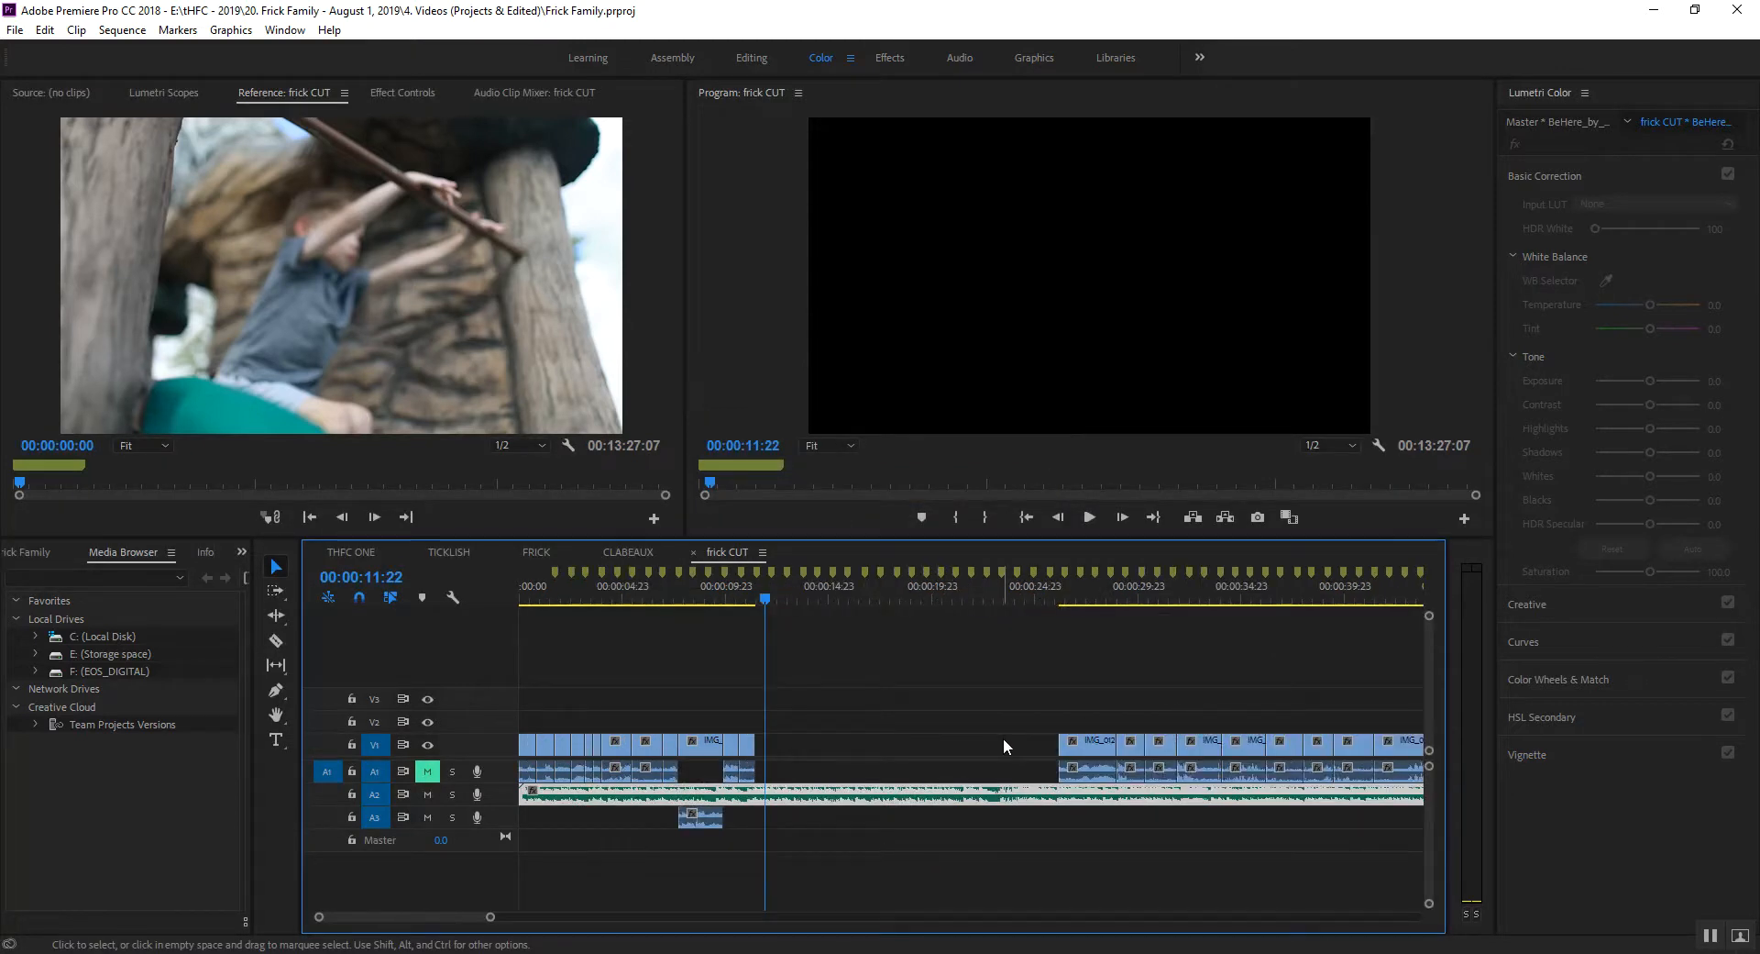
pyautogui.click(1066, 601)
pyautogui.moveTo(1065, 601); pyautogui.dragTo(1313, 611)
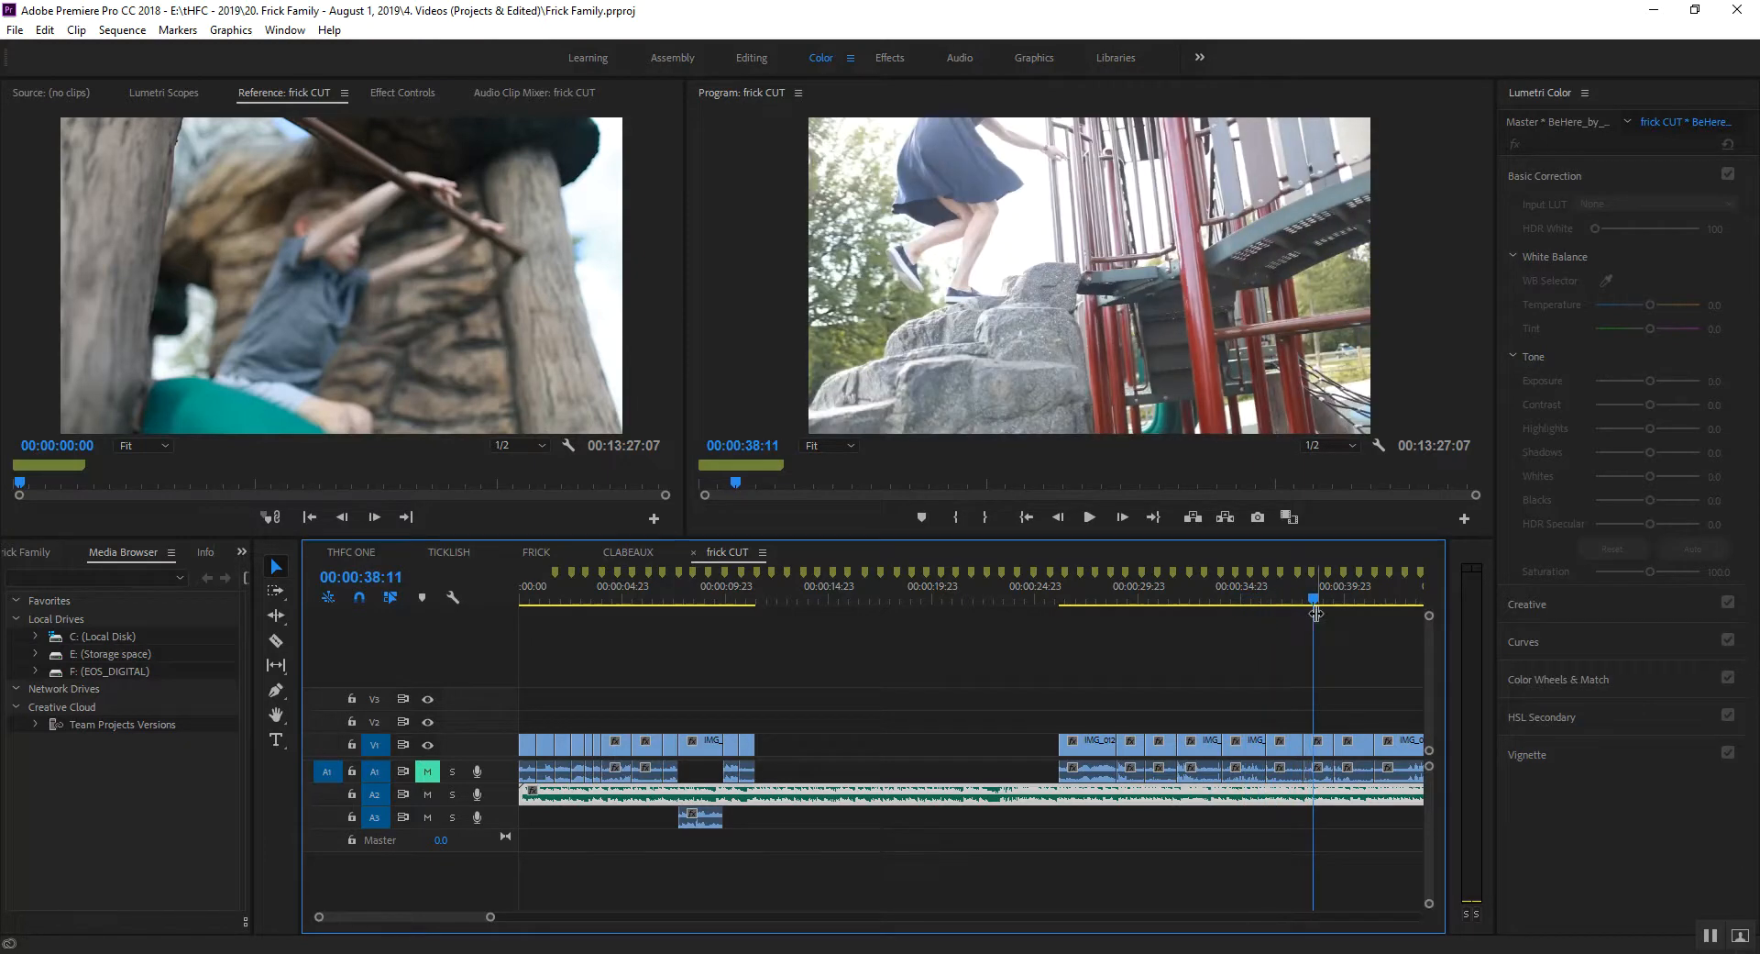
pyautogui.press('-')
pyautogui.moveTo(902, 605); pyautogui.dragTo(1269, 645)
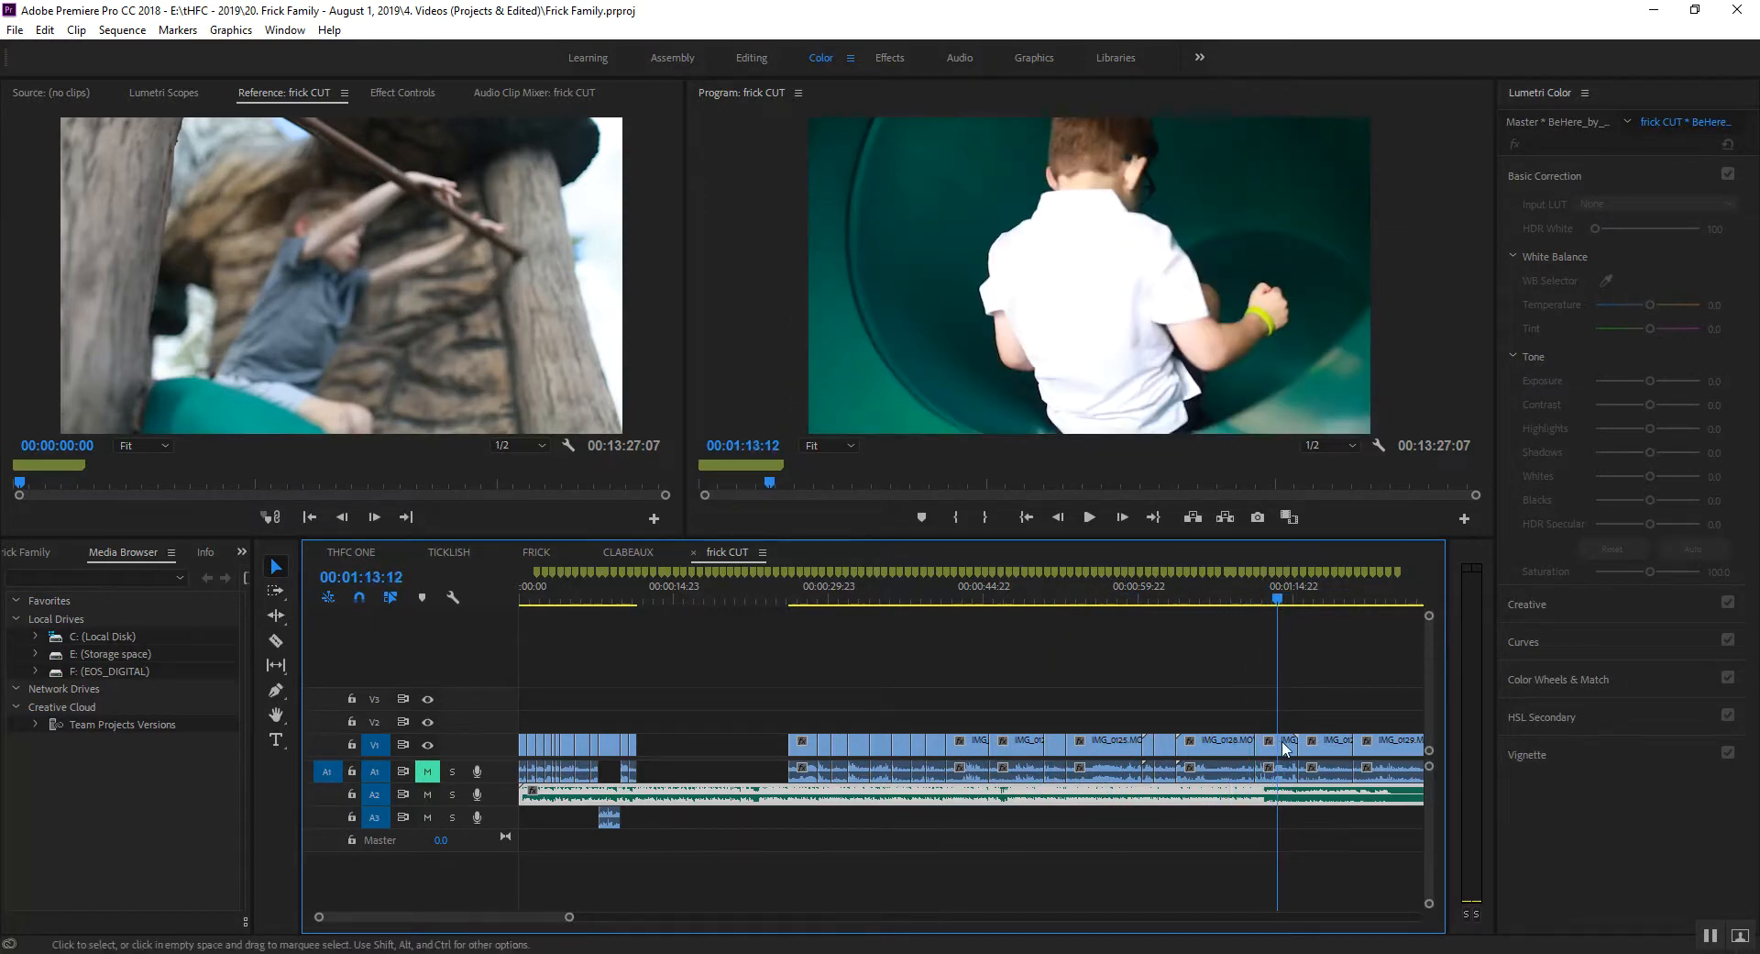
pyautogui.moveTo(1274, 745); pyautogui.dragTo(711, 744)
# Place the IMG_0128 clip of the slide's exit behind the tunnel clip, check the merry-go-round footage, and shift the unused middle clips later.
pyautogui.moveTo(1205, 598); pyautogui.dragTo(1222, 602)
pyautogui.moveTo(759, 724); pyautogui.dragTo(786, 754)
pyautogui.click(1264, 719)
pyautogui.moveTo(1299, 595); pyautogui.dragTo(1322, 596)
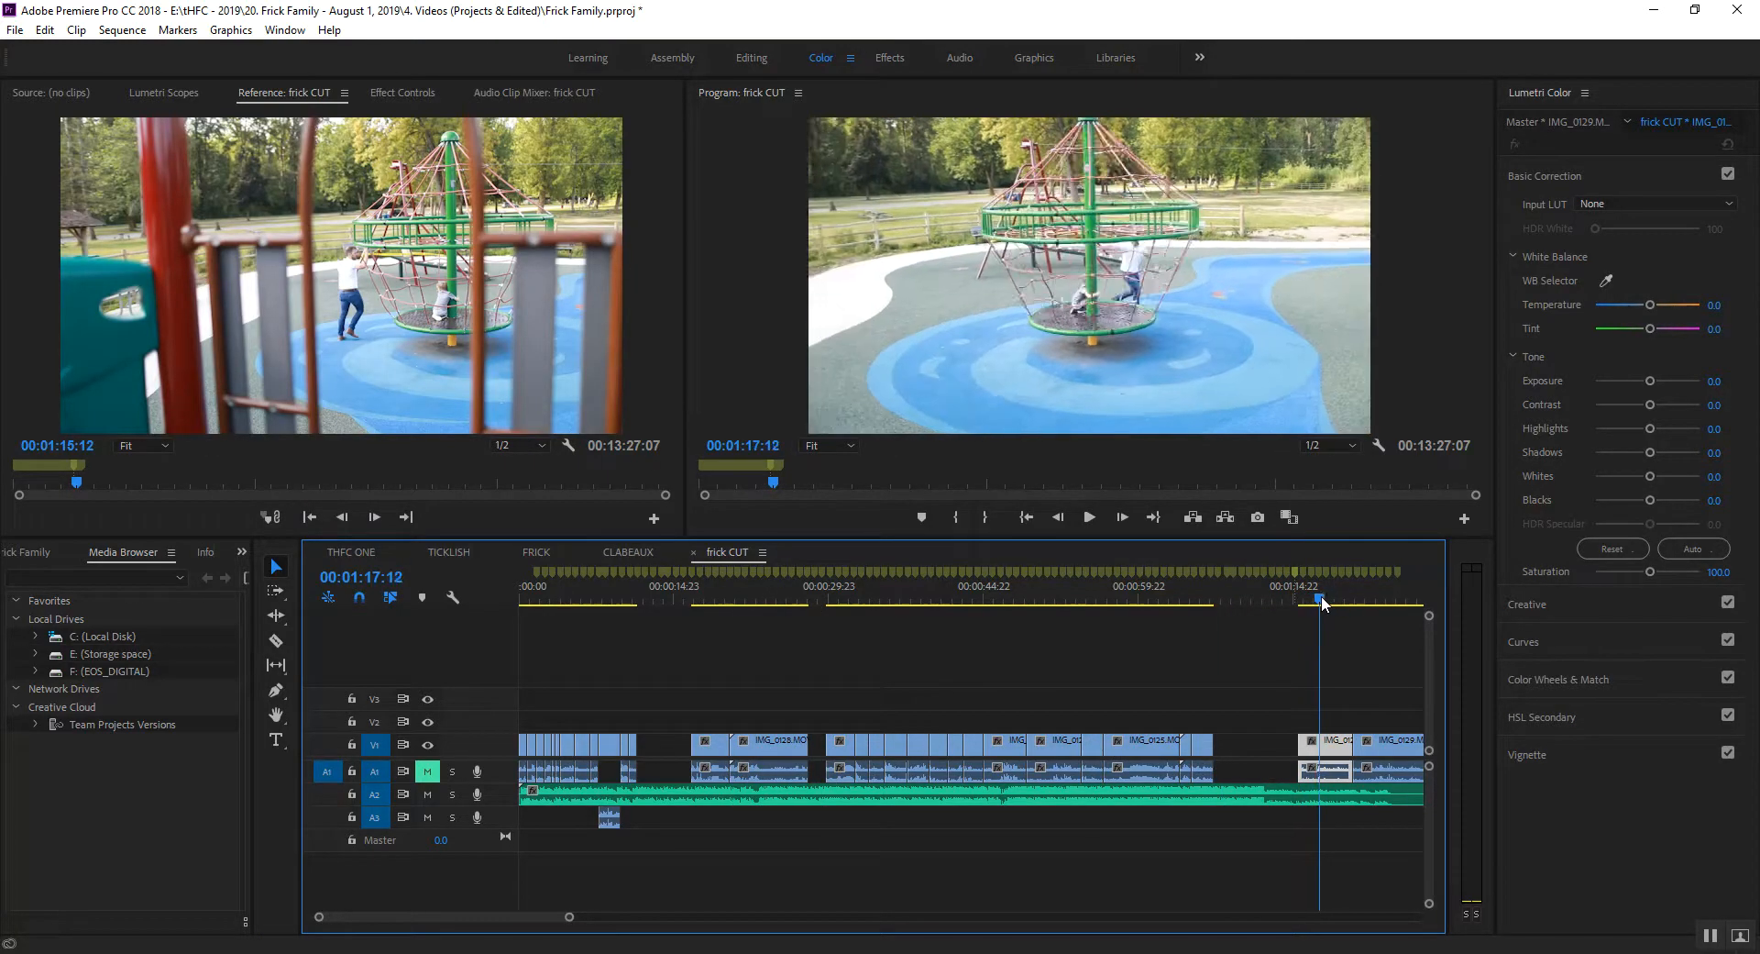
pyautogui.moveTo(1206, 712); pyautogui.dragTo(963, 754)
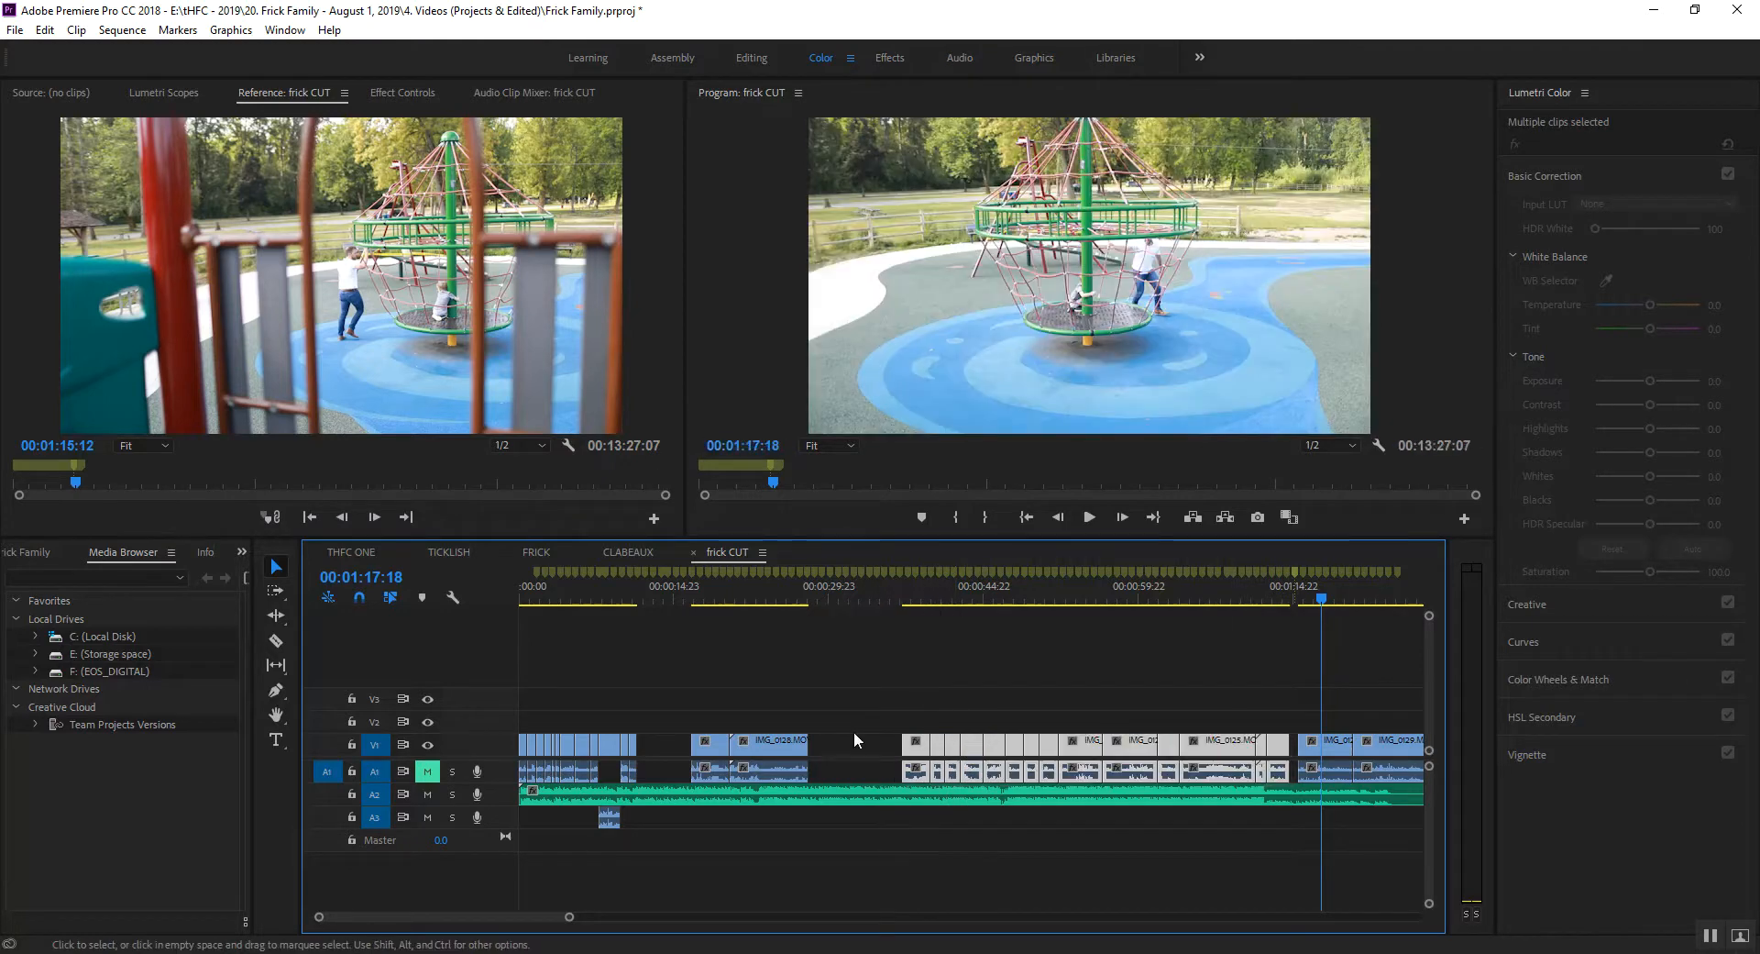
# Move both IMG_0128 slide clips directly behind the last climbing clip.
pyautogui.click(616, 601)
pyautogui.press('=')
pyautogui.press('=')
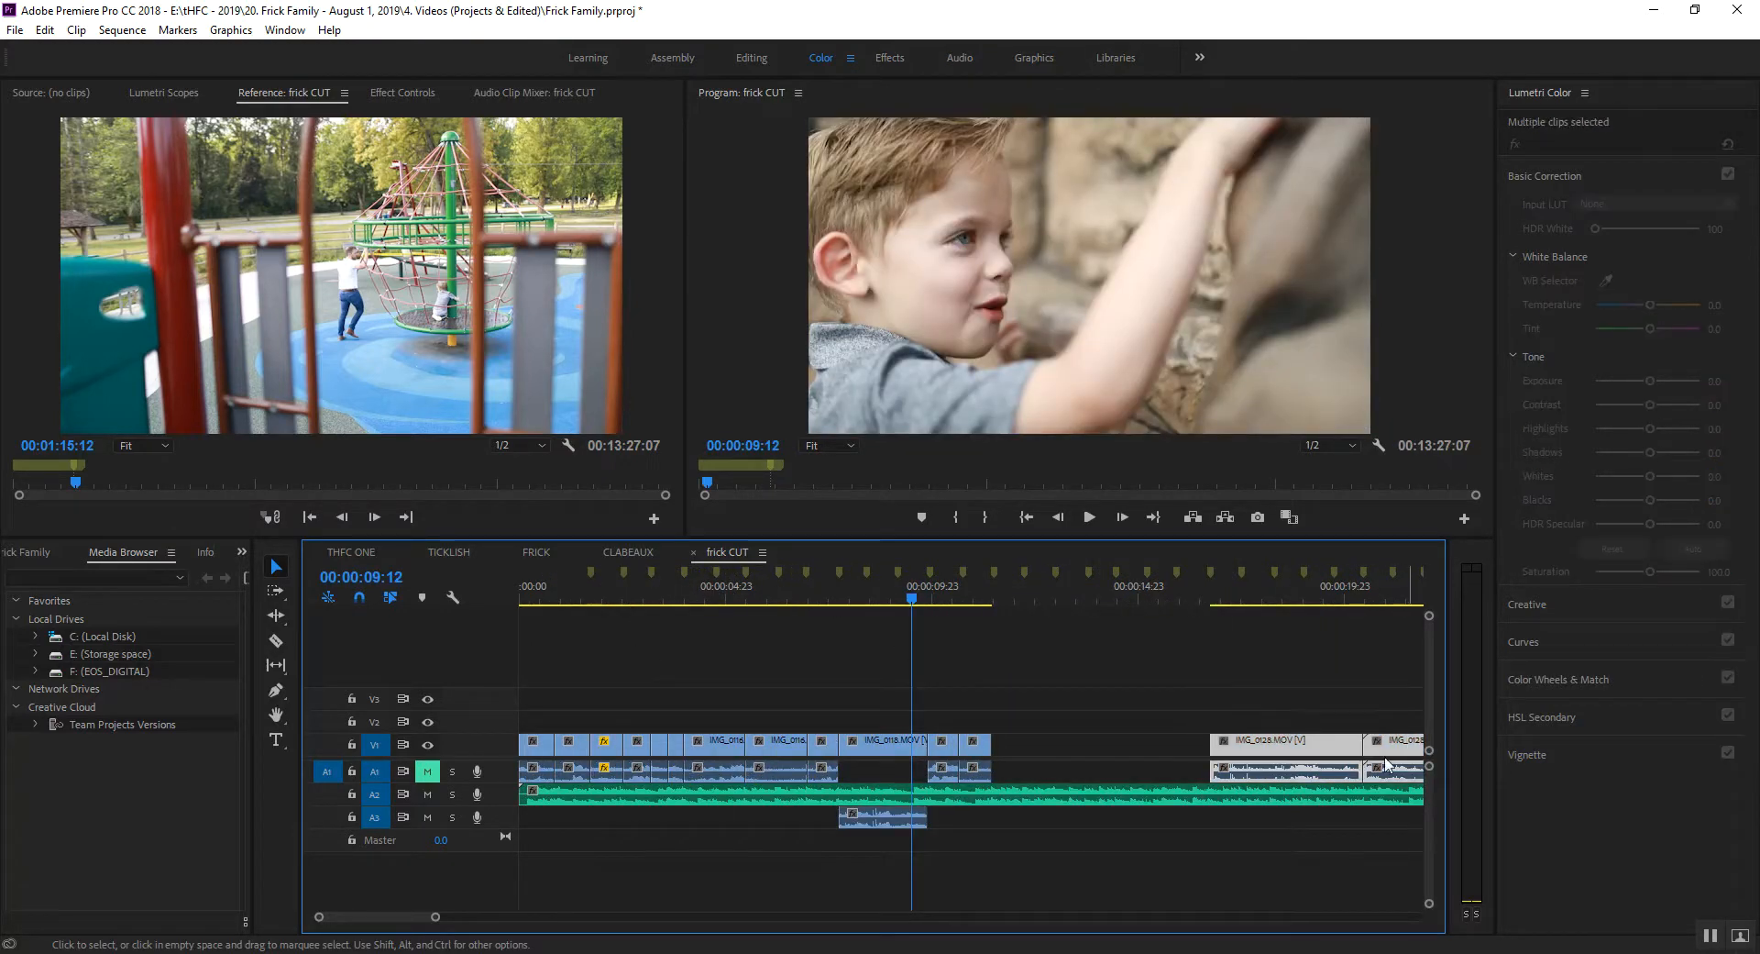
pyautogui.moveTo(1270, 755); pyautogui.dragTo(1081, 759)
pyautogui.press('=')
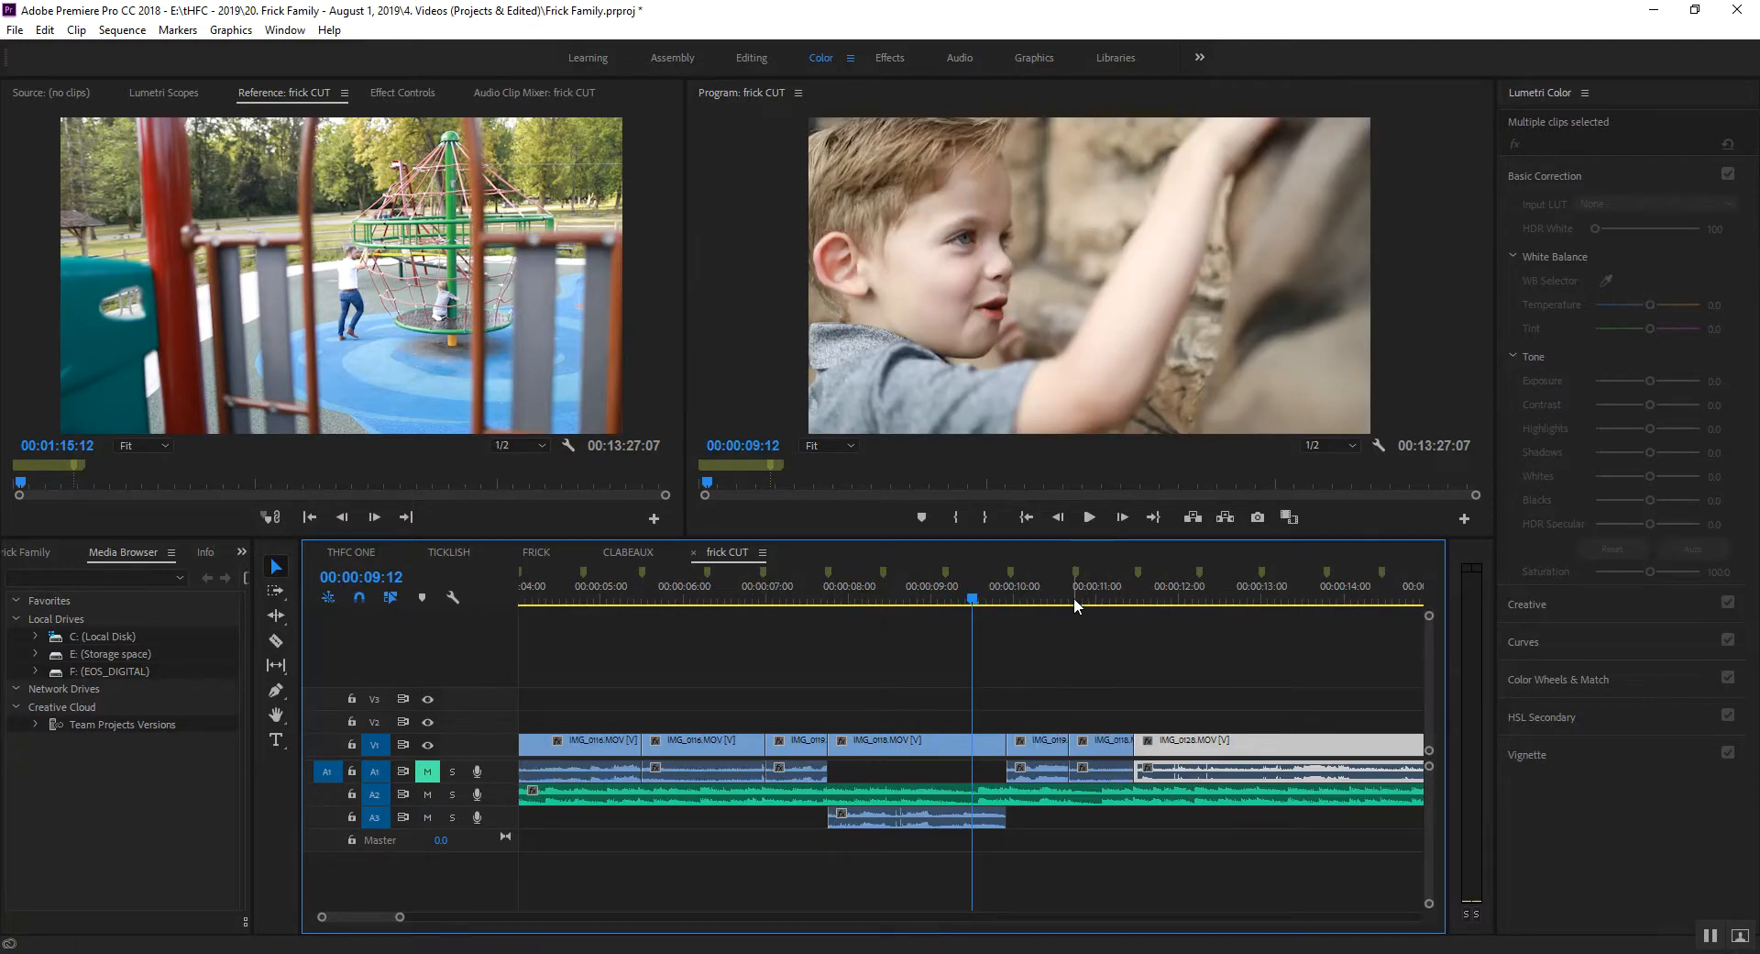
pyautogui.press('-')
pyautogui.press('-')
pyautogui.press('-')
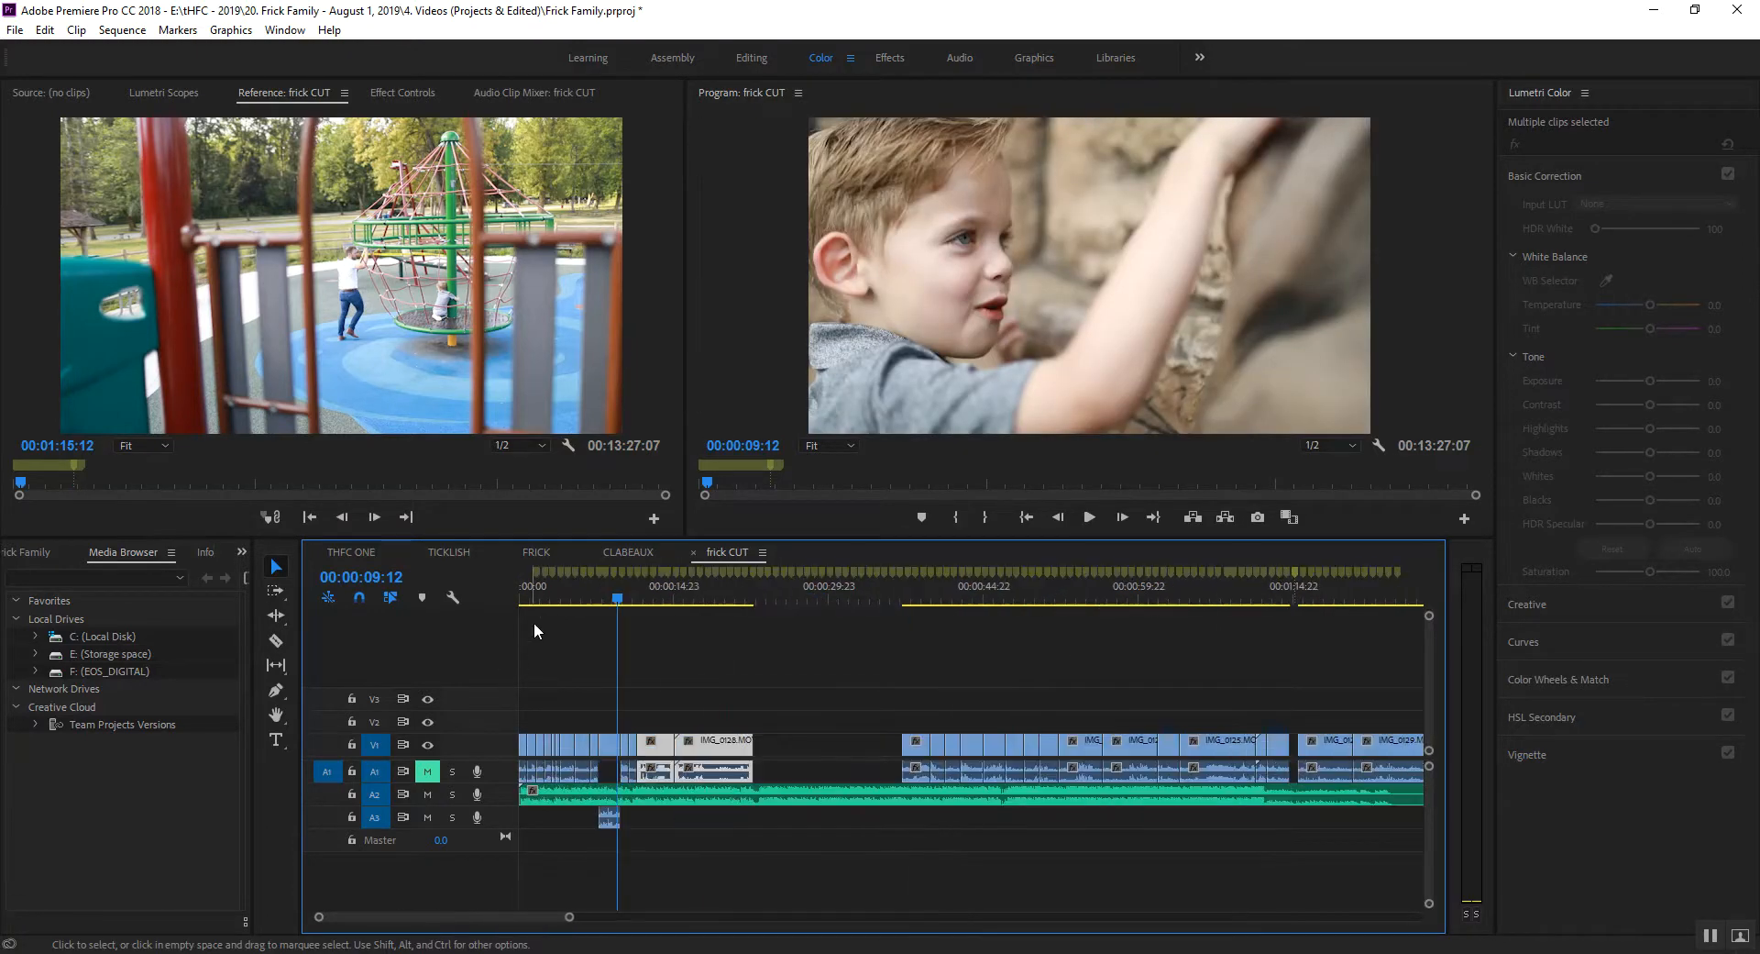
# Play the sequence from the beginning through the first slide clip.
pyautogui.moveTo(526, 601); pyautogui.dragTo(396, 588)
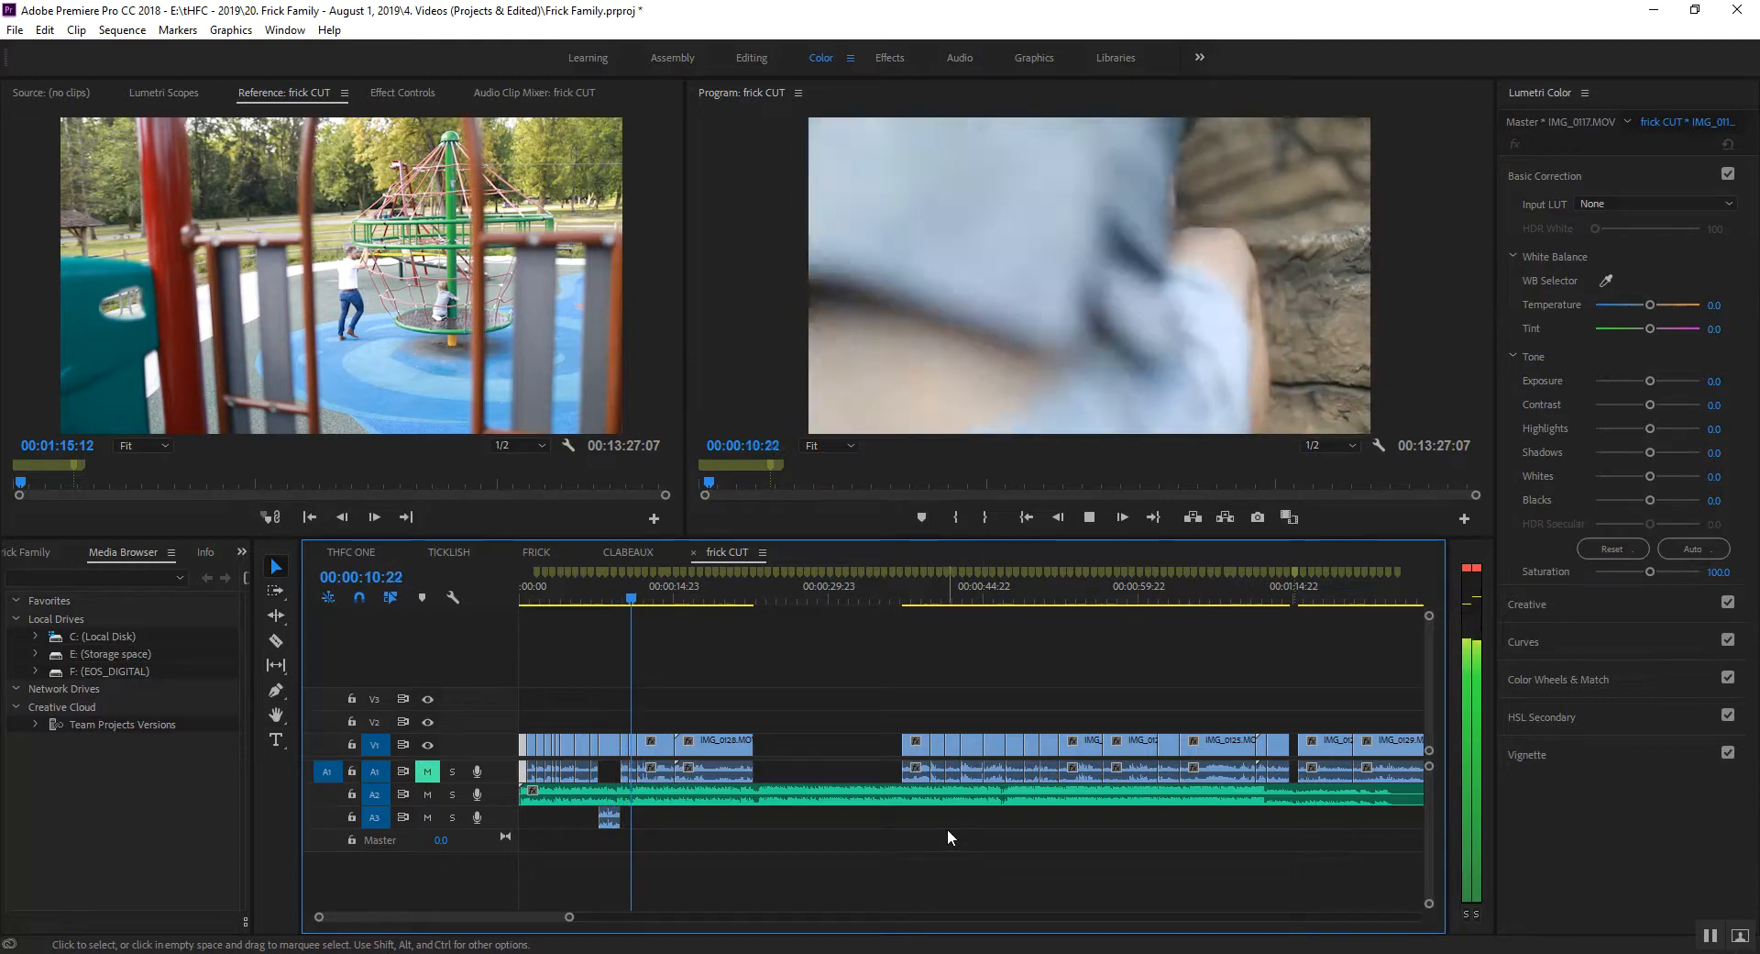
pyautogui.press('space')
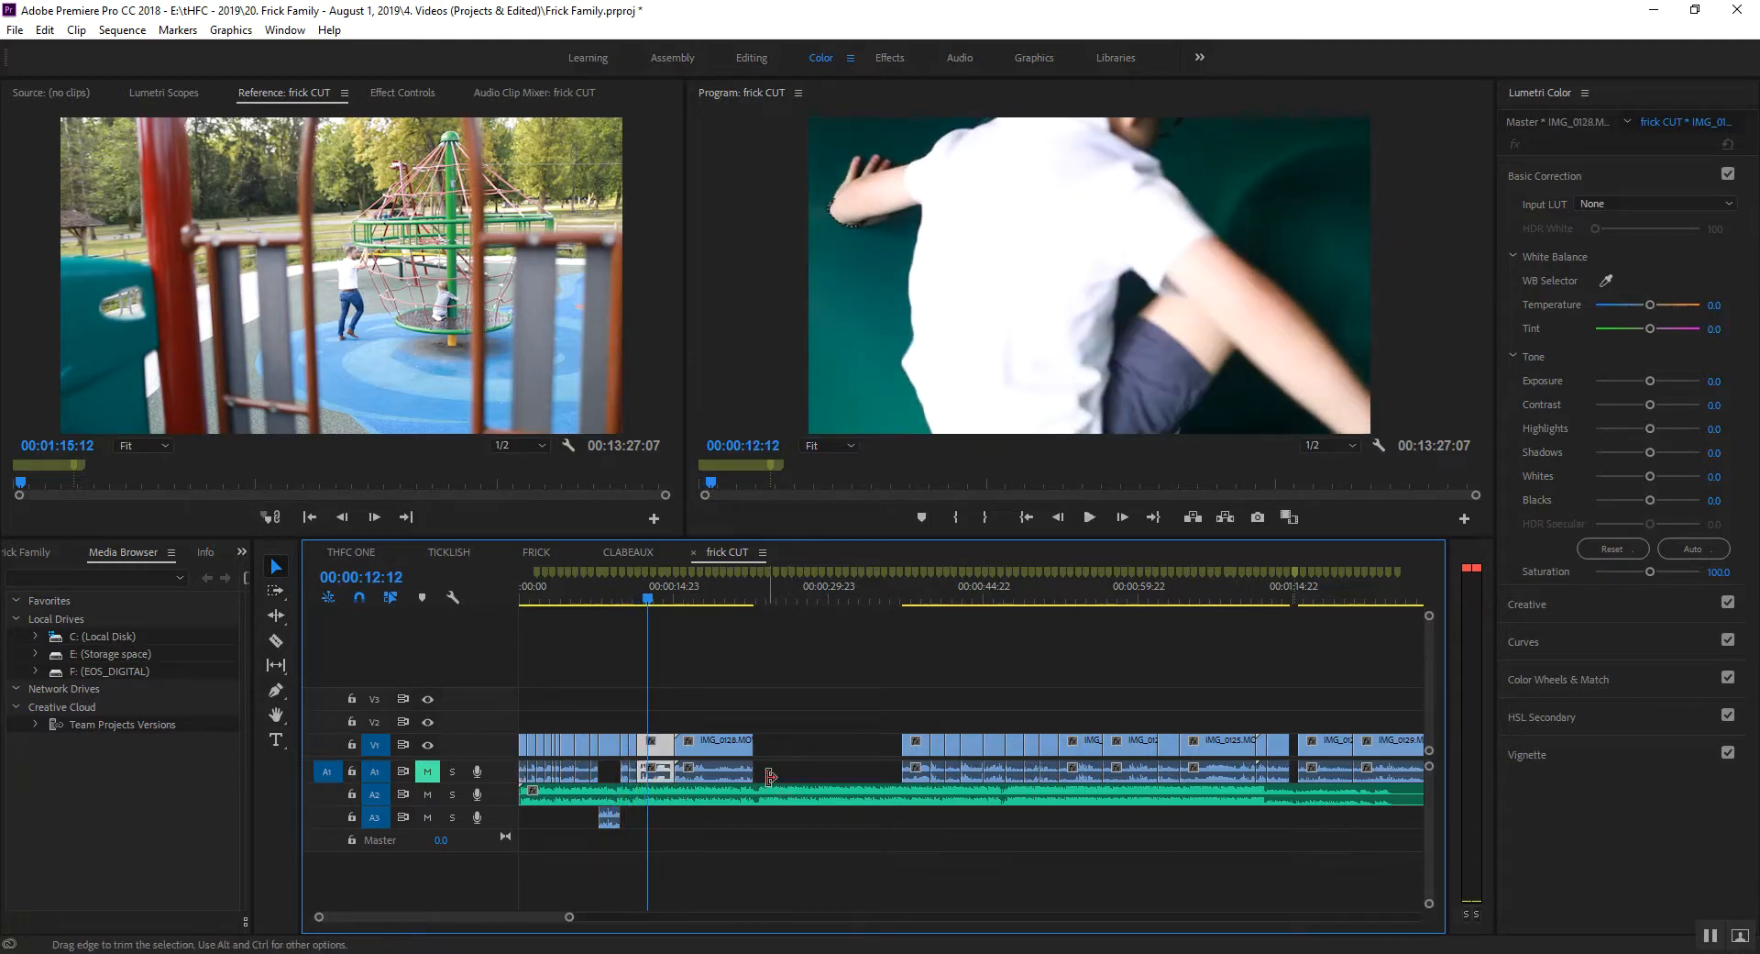
pyautogui.press('=')
pyautogui.press('space')
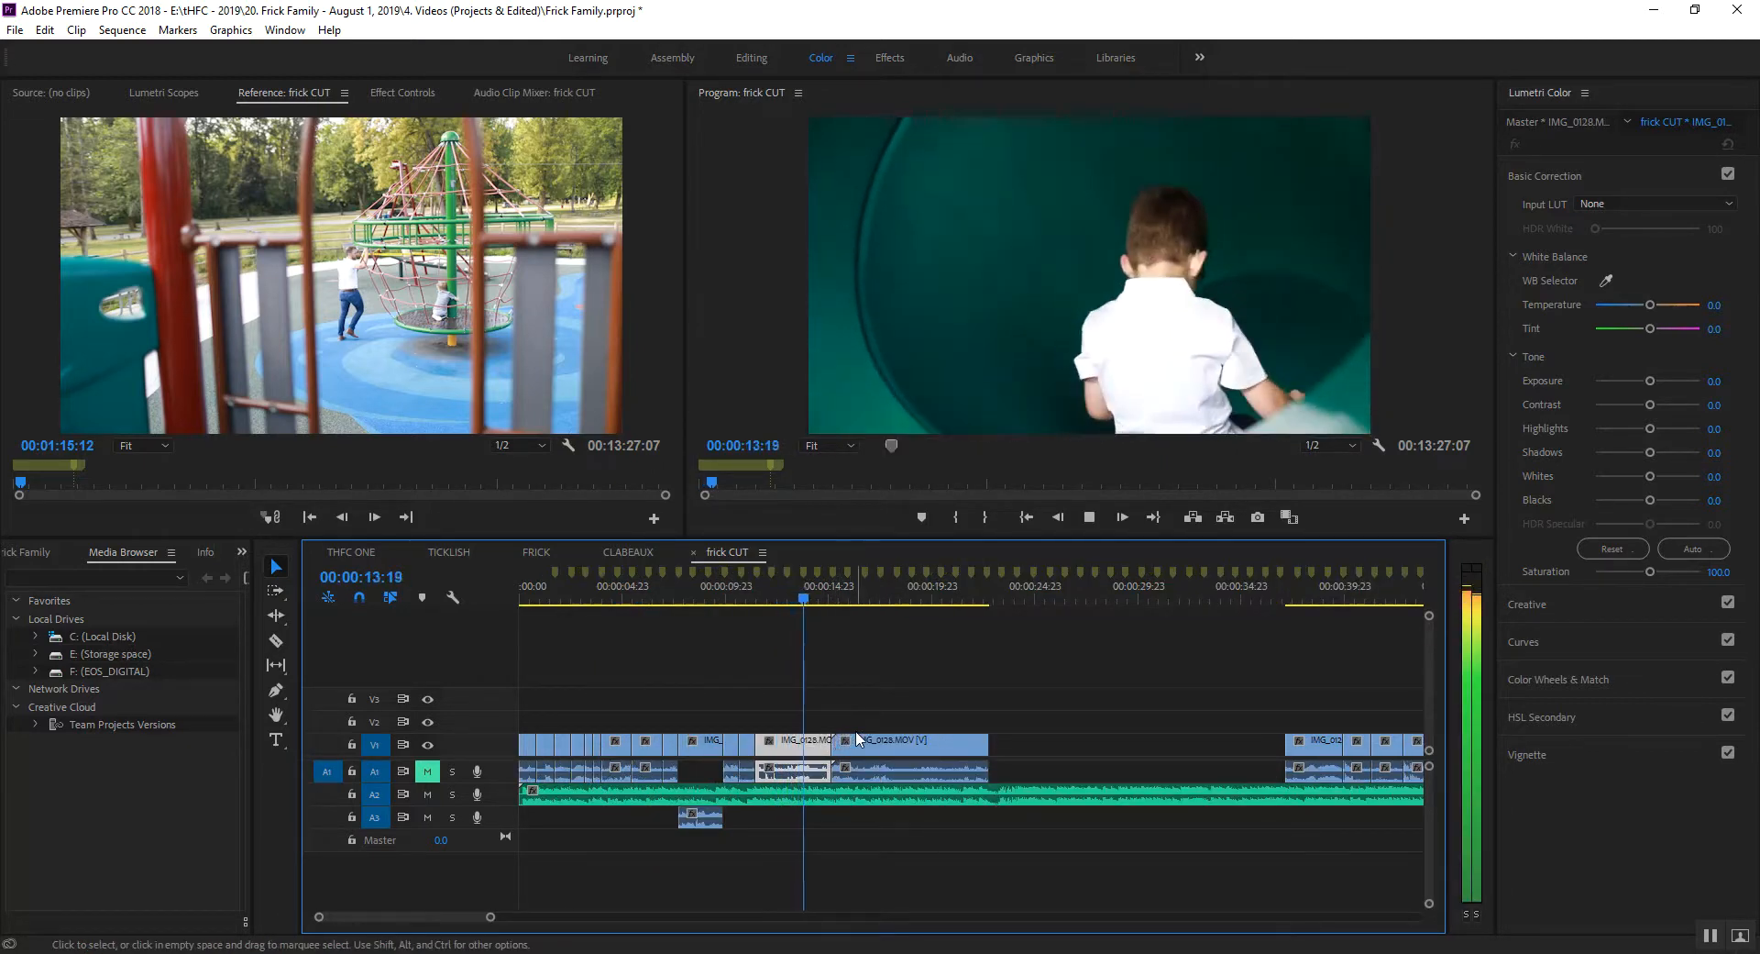
pyautogui.press('space')
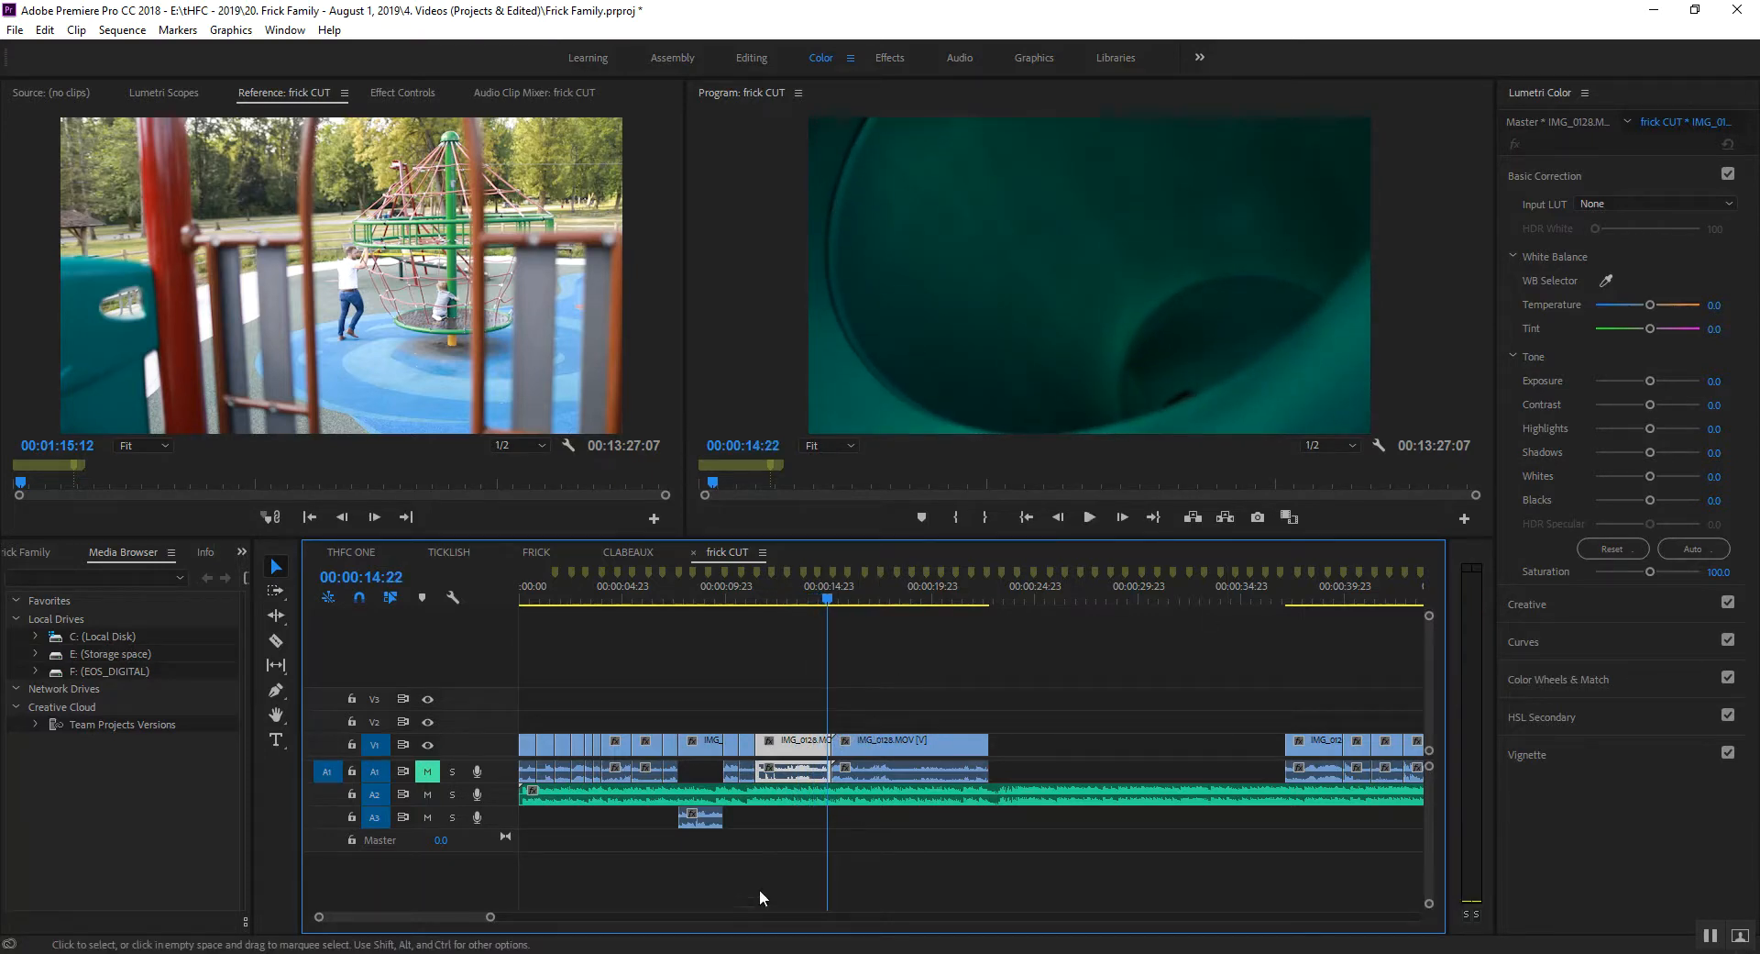
# Play the start of the first slide clip and split it at the music marker near 00:00:12:06.
pyautogui.press('=')
pyautogui.click(695, 598)
pyautogui.press('space')
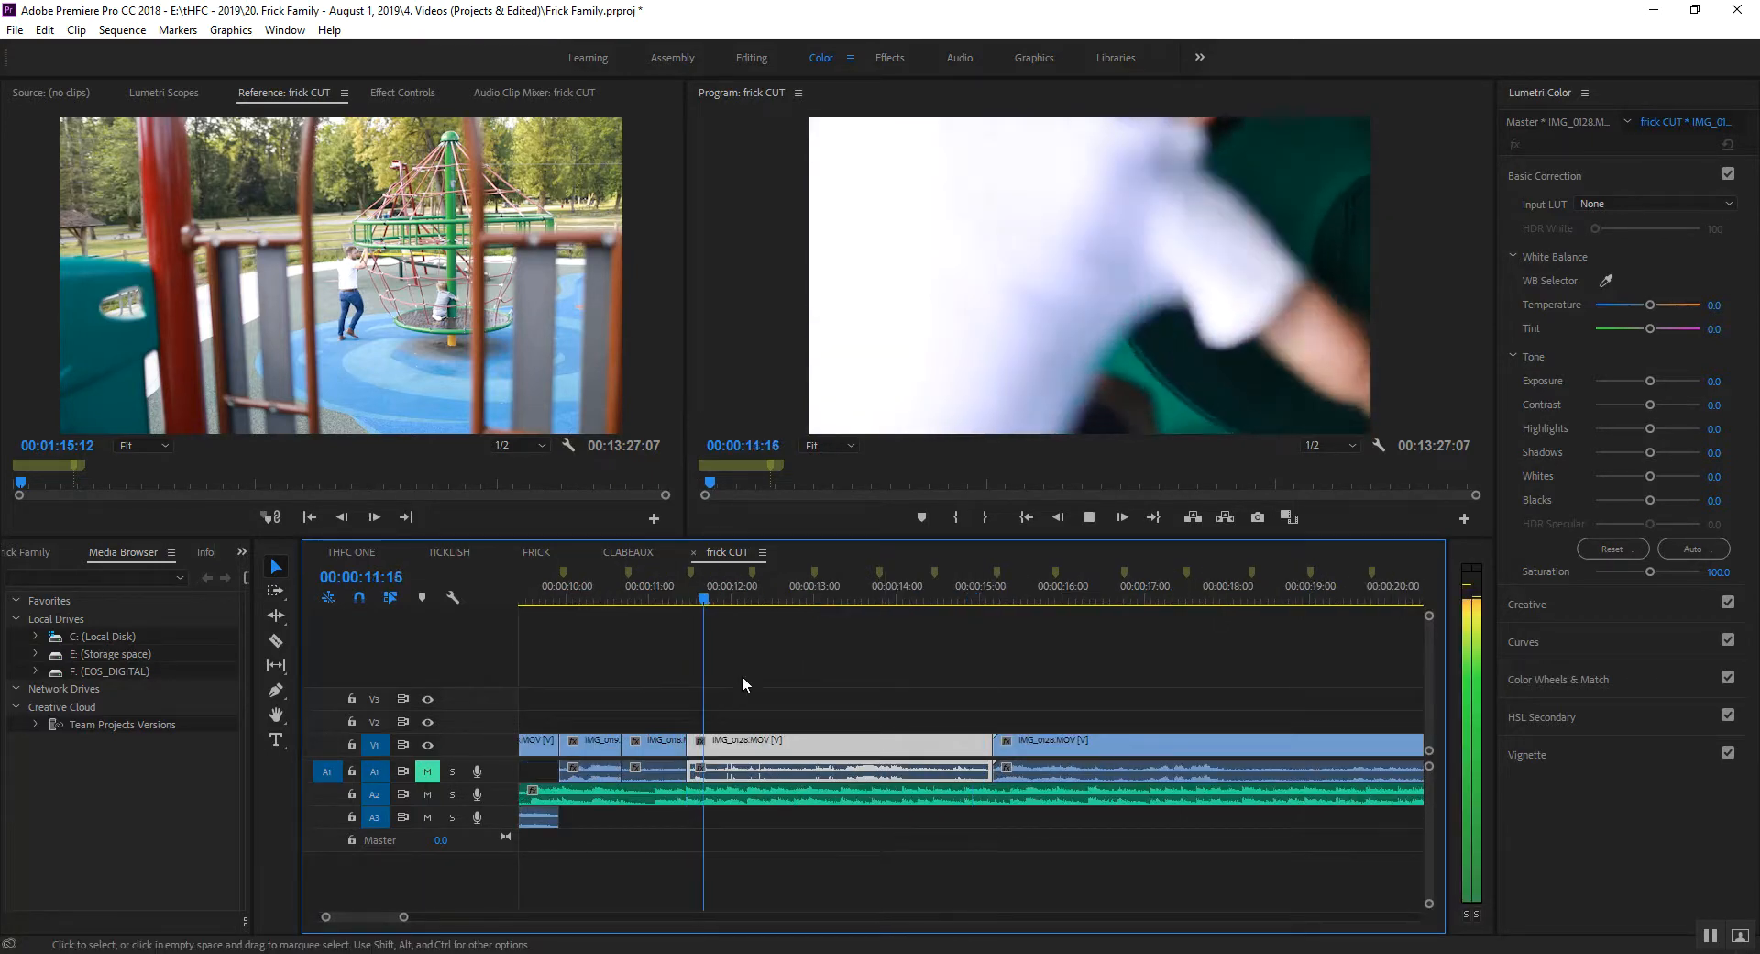
pyautogui.press('c')
pyautogui.click(758, 745)
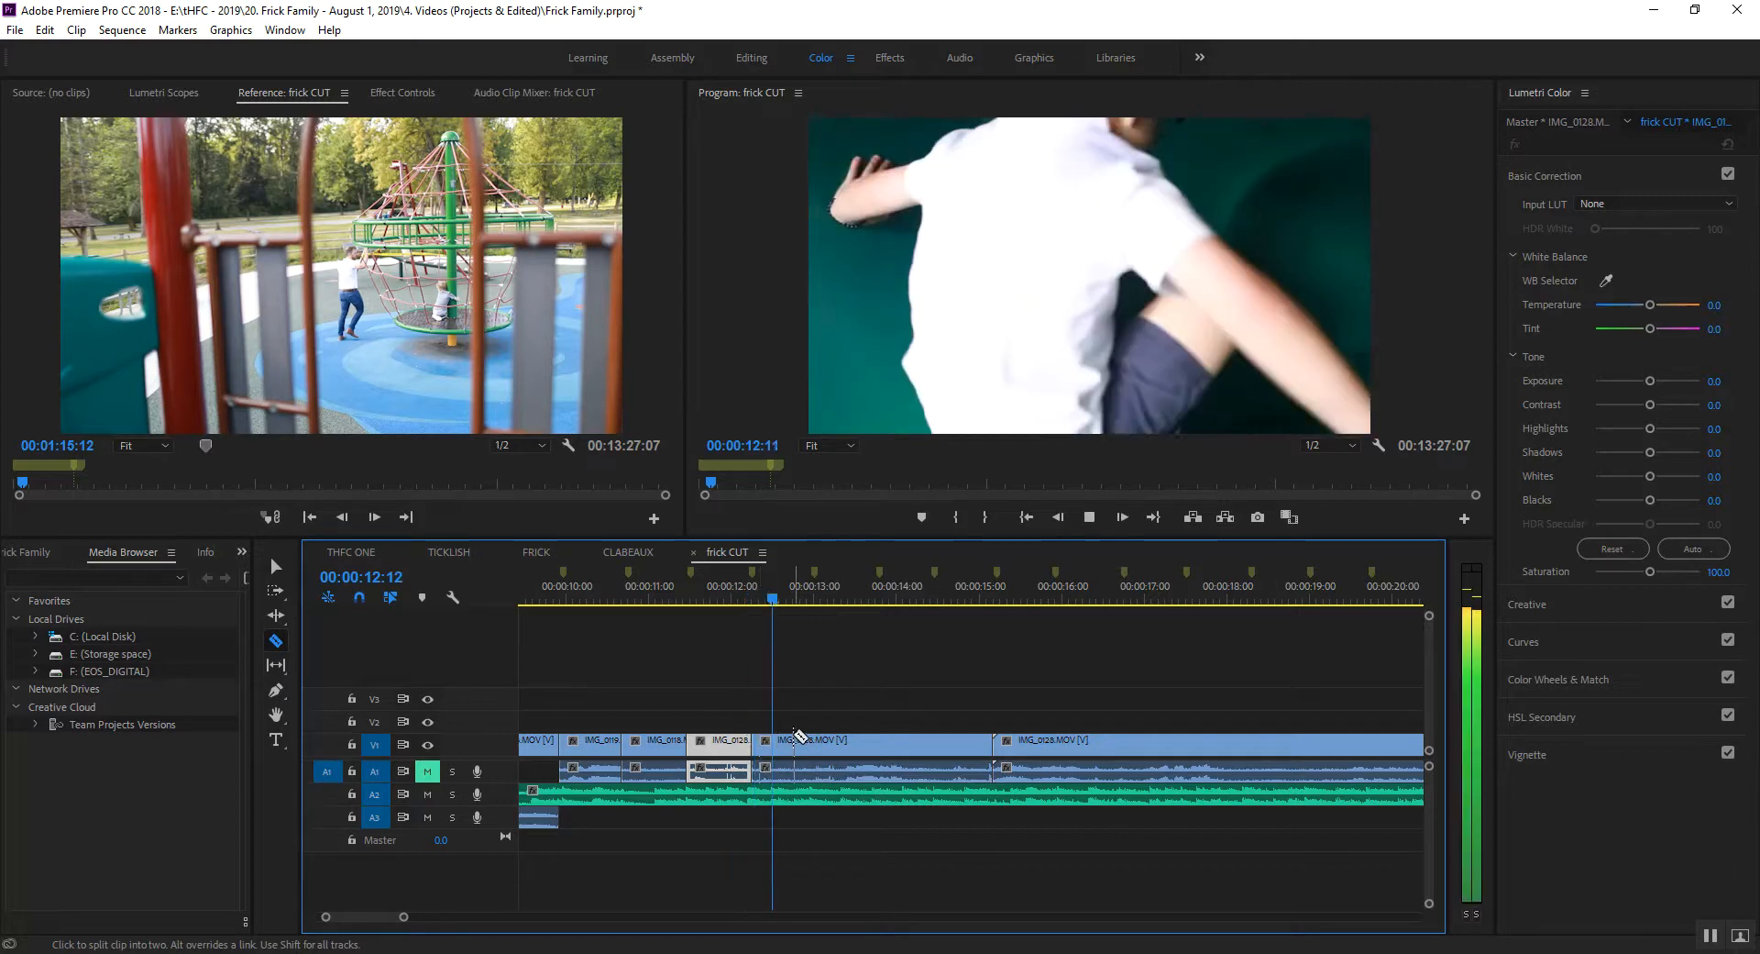
pyautogui.press('v')
pyautogui.press('space')
# Trim about 1.5 seconds off the start of the slide clip's second part, close the gap, and play the cut.
pyautogui.click(781, 740)
pyautogui.moveTo(759, 744); pyautogui.dragTo(886, 744)
pyautogui.click(836, 747)
pyautogui.press('Delete')
pyautogui.click(703, 598)
pyautogui.press('space')
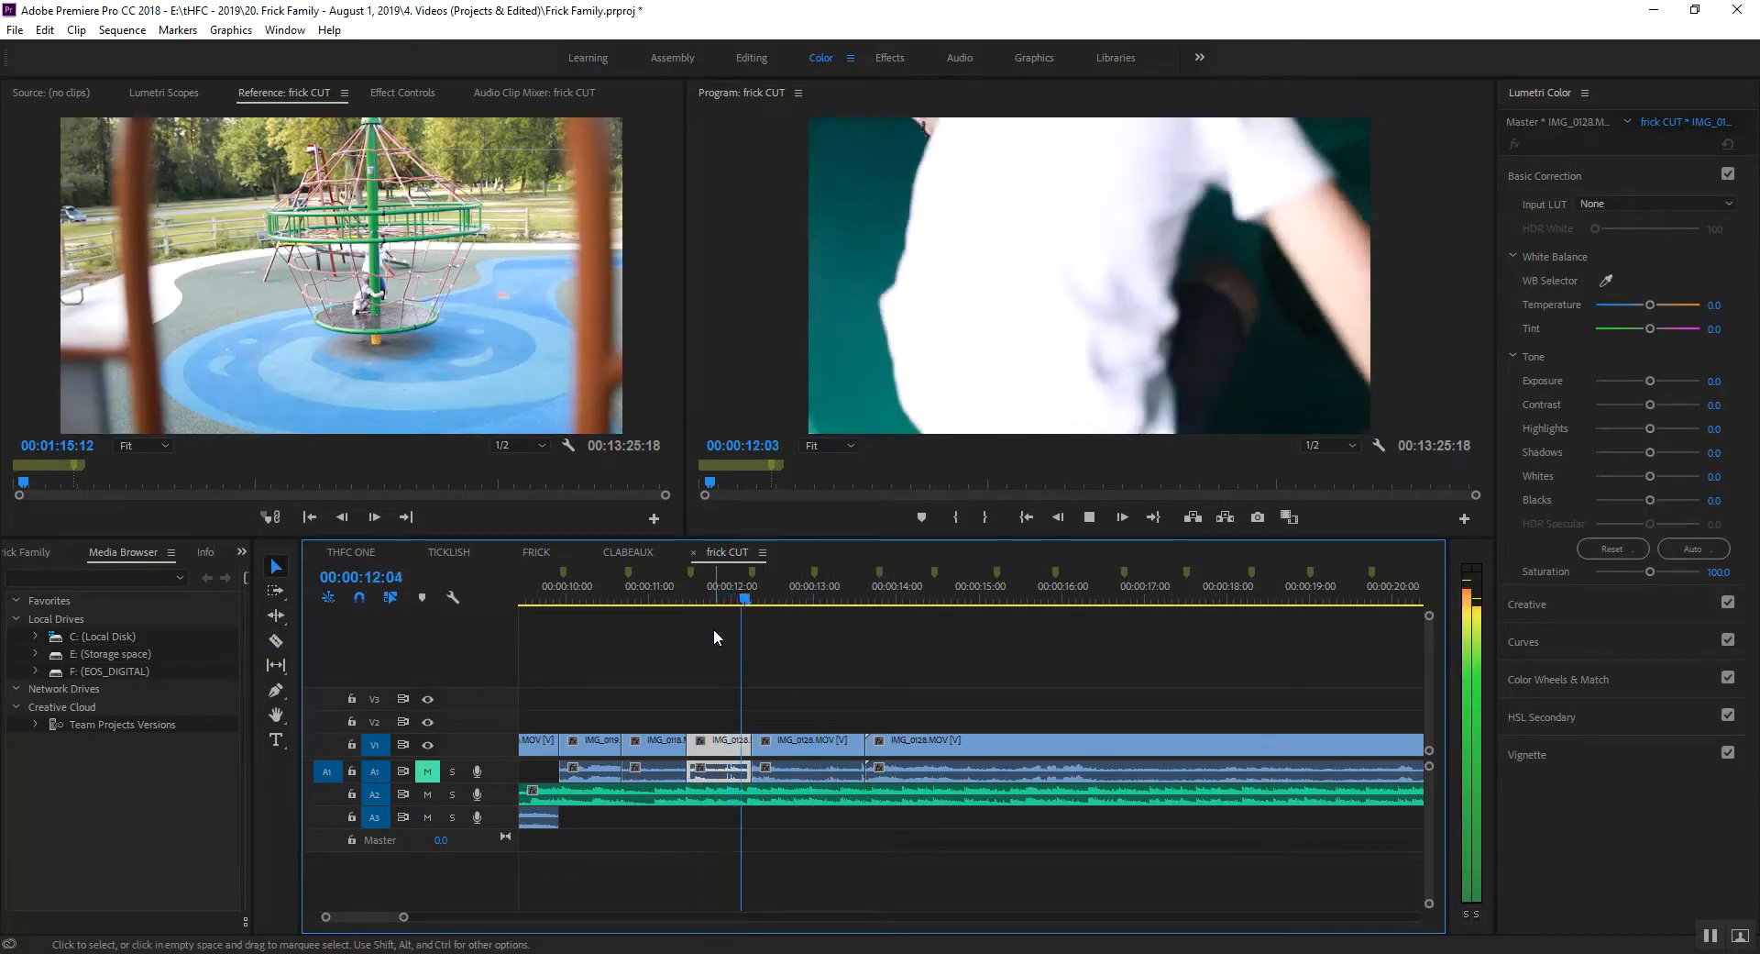
# Trim the second part's end back to the music marker near 00:00:13:00, close the gap, and play into the slide exit clip.
pyautogui.moveTo(861, 744); pyautogui.dragTo(809, 746)
pyautogui.click(839, 745)
pyautogui.press('Delete')
pyautogui.click(735, 596)
pyautogui.press('space')
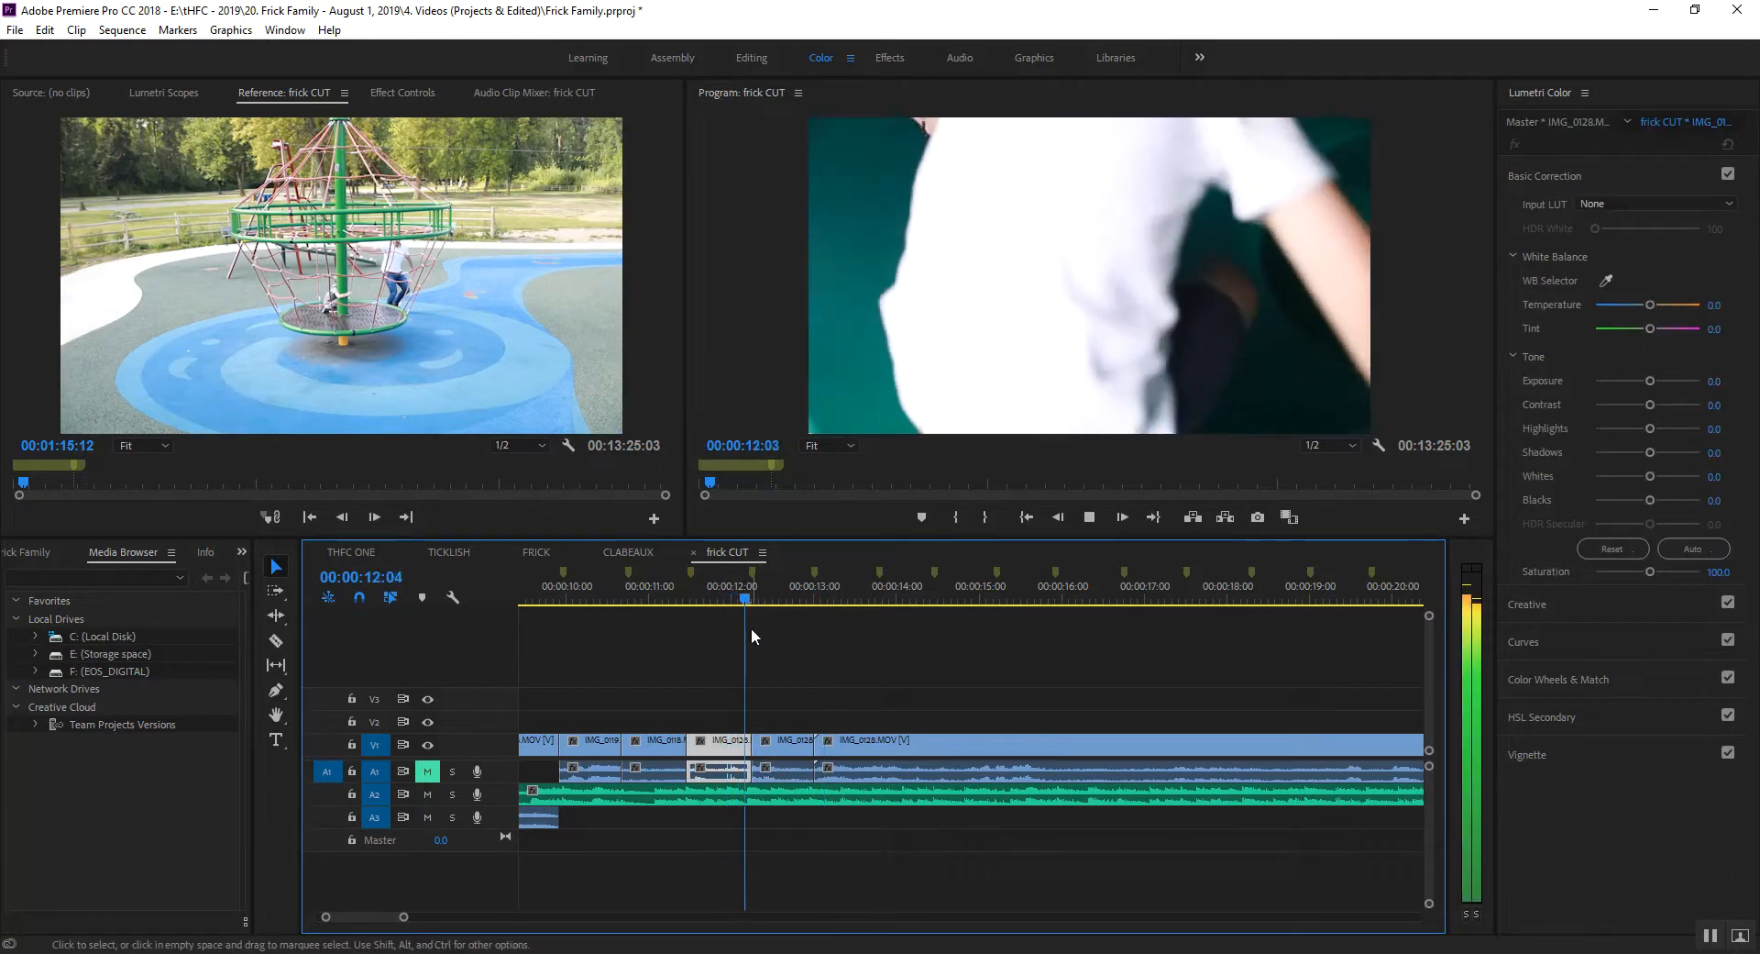
pyautogui.click(888, 760)
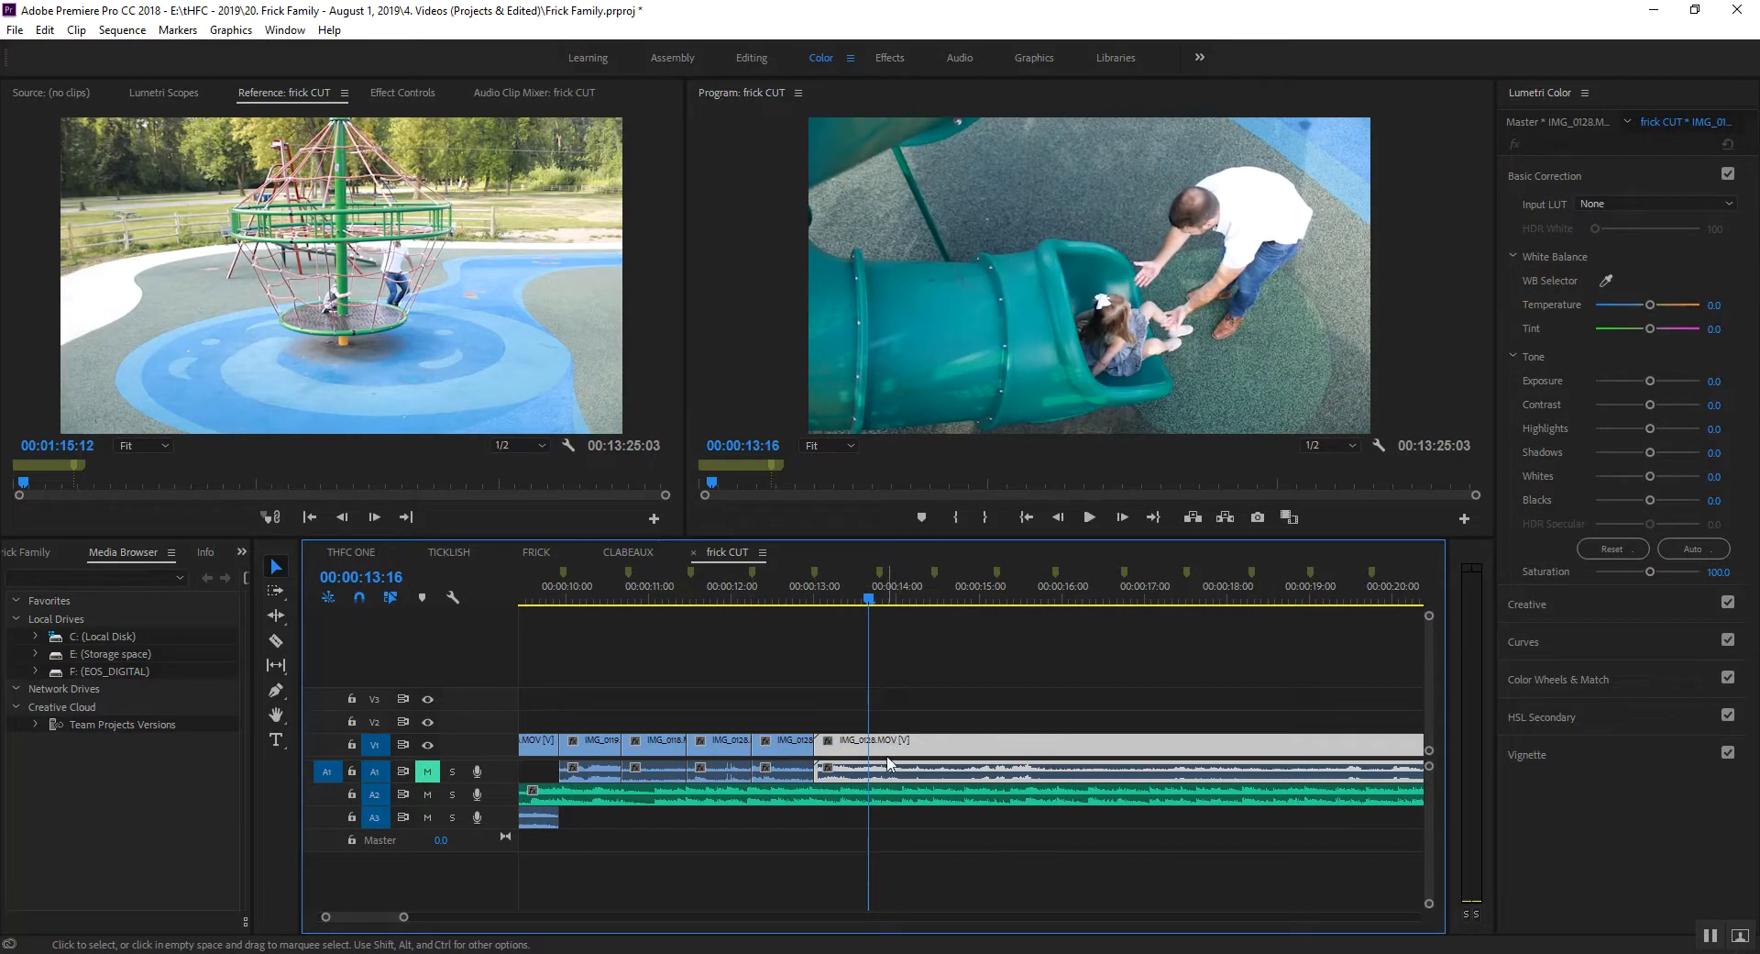
# Split the slide exit clip at the music marker near 00:00:13:19 and play on through it.
pyautogui.click(887, 741)
pyautogui.press('v')
pyautogui.press('space')
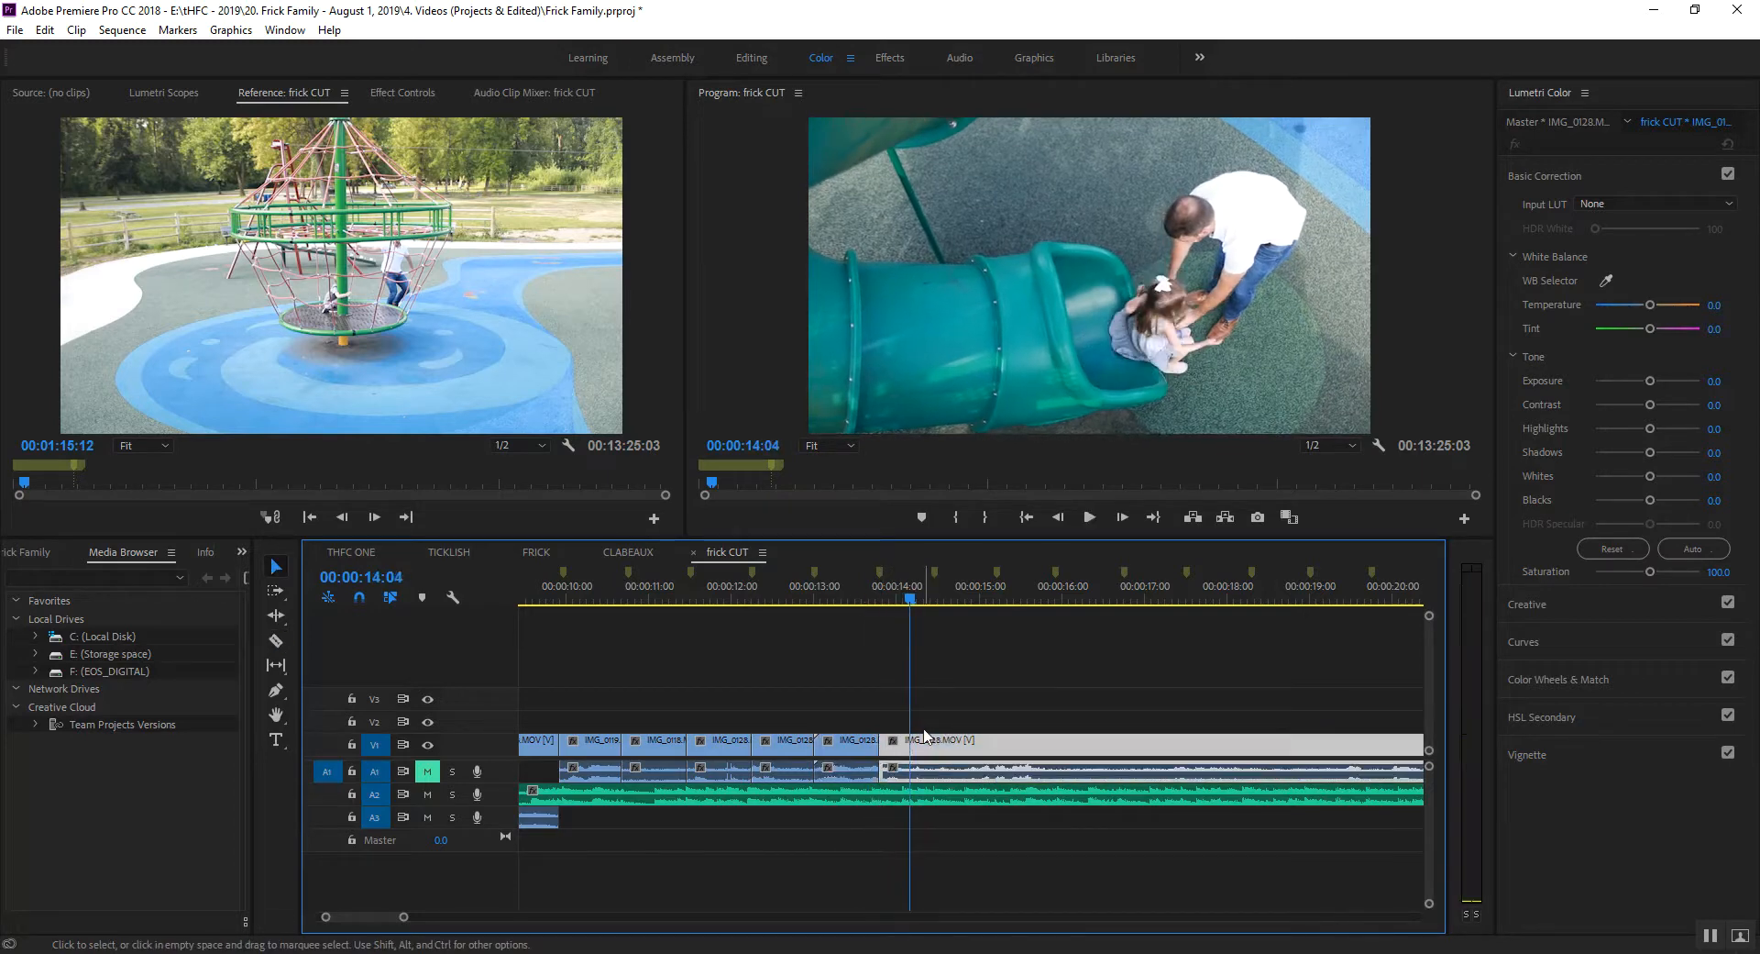
pyautogui.press('space')
pyautogui.press('-')
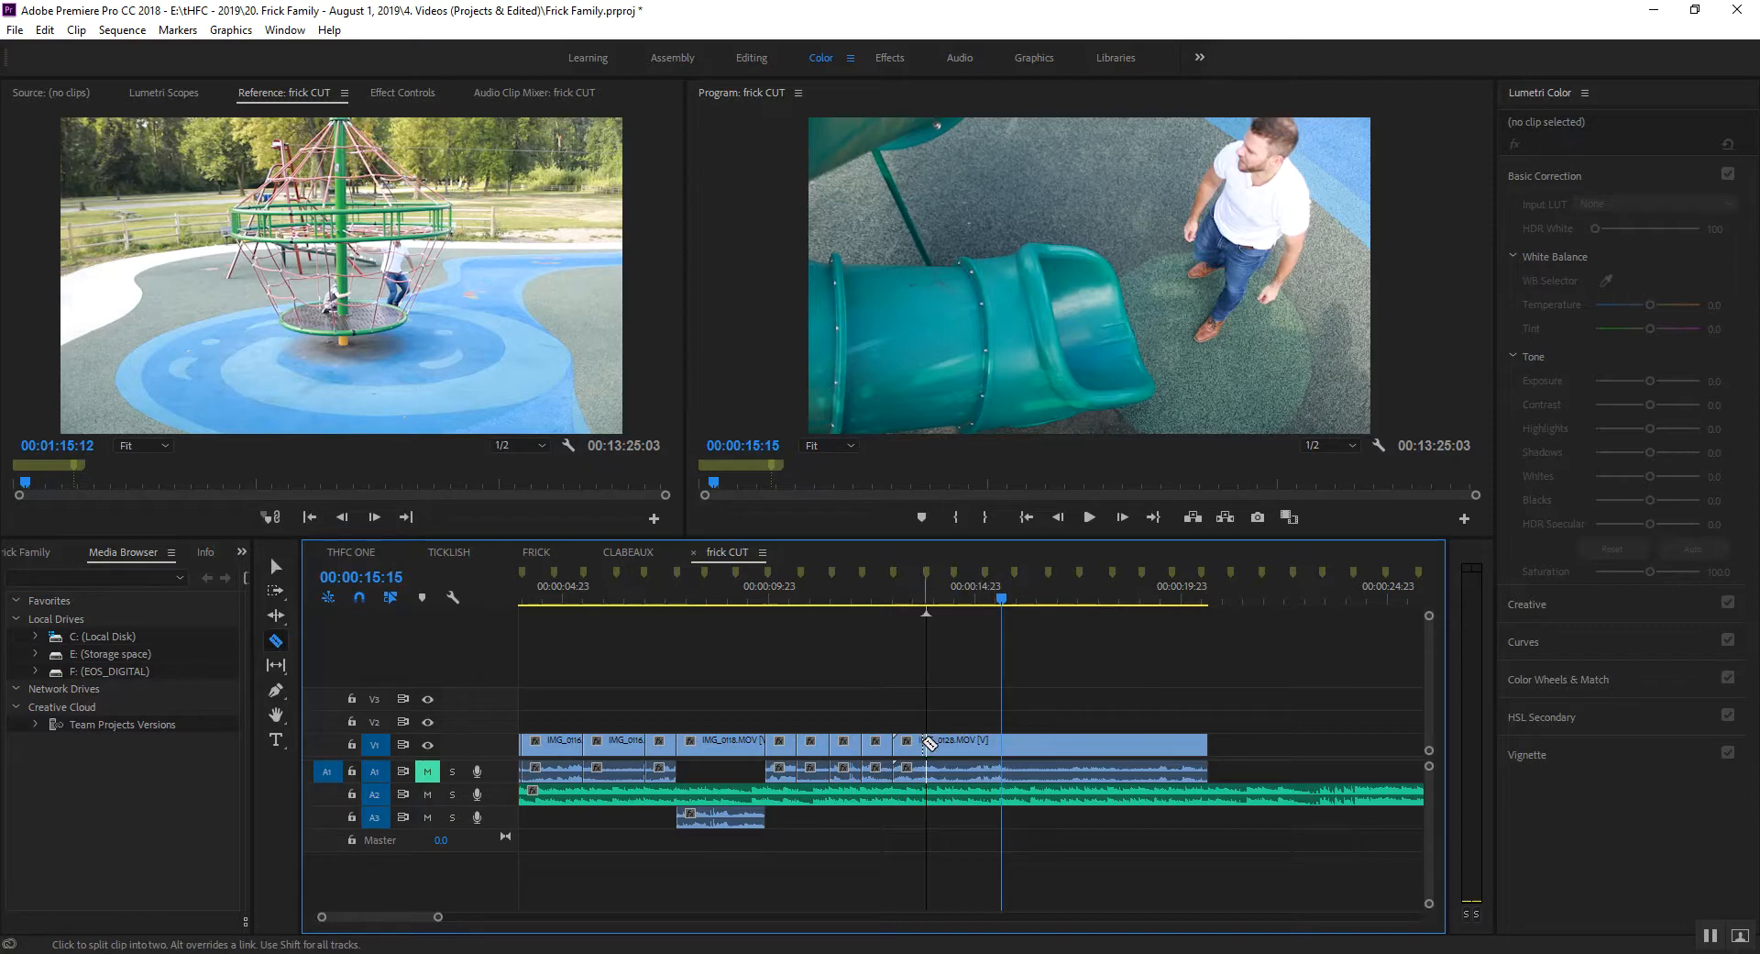
# Set the speed of the slide exit clip's second part to 250% and play the cut into it.
pyautogui.press('v')
pyautogui.rightClick(929, 743)
pyautogui.click(1016, 539)
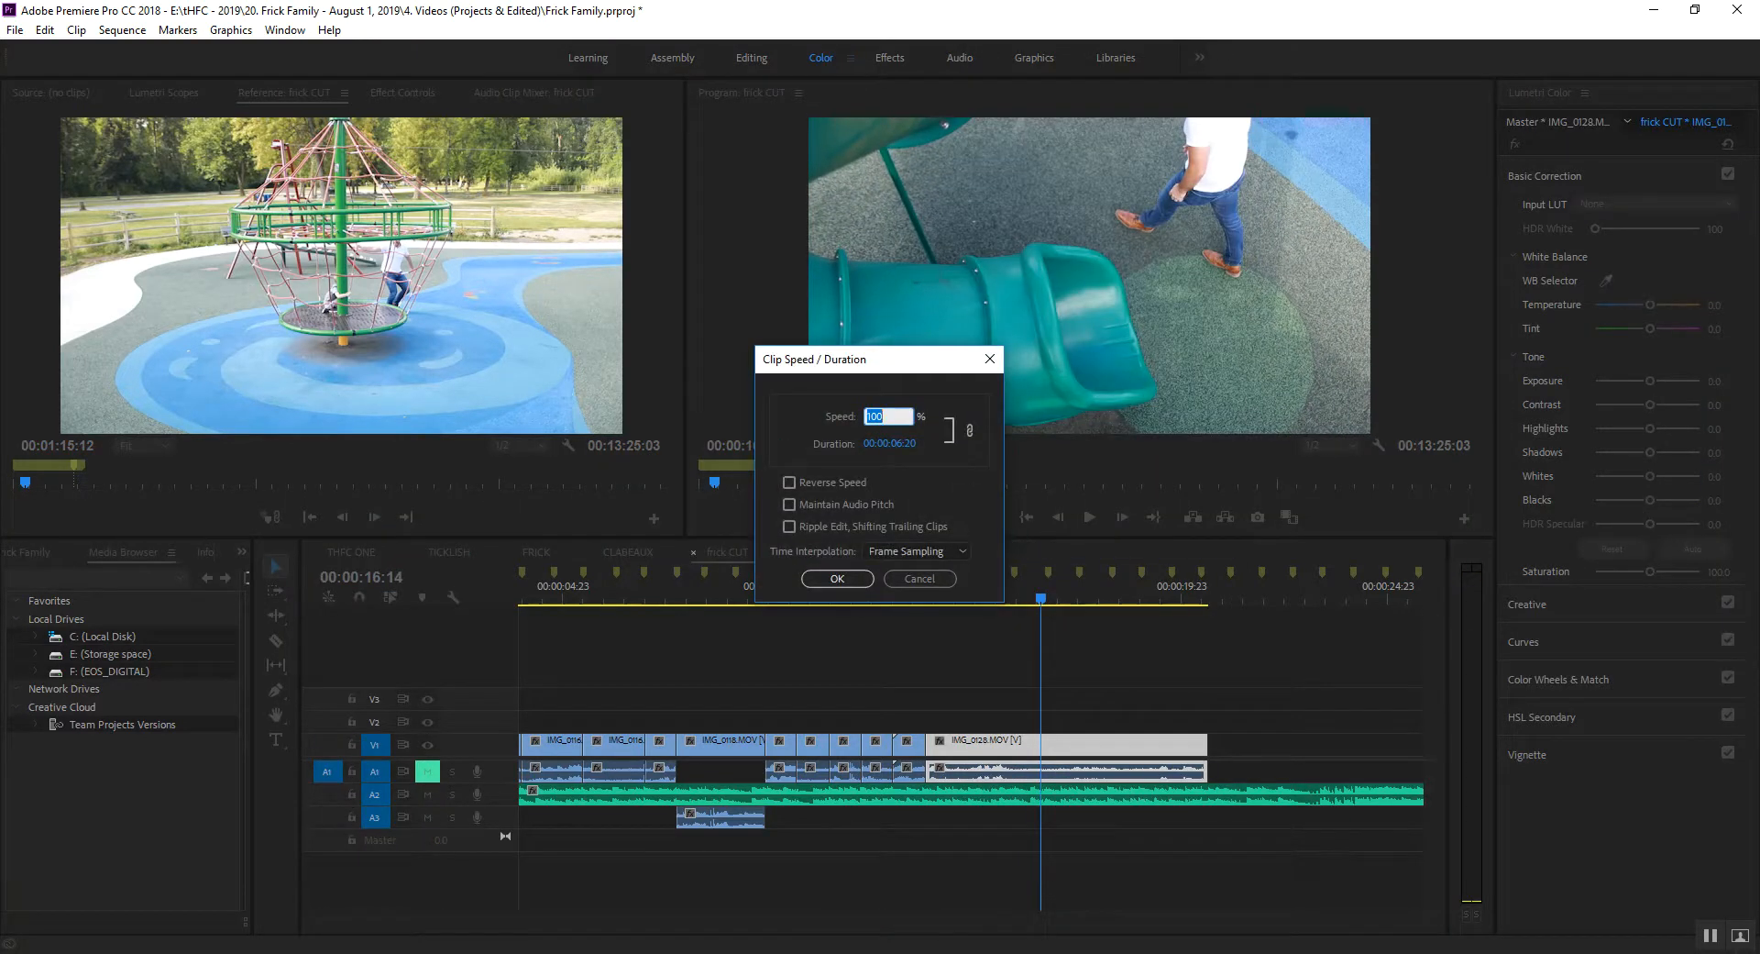
pyautogui.write('250')
pyautogui.press('Return')
pyautogui.click(897, 597)
pyautogui.press('space')
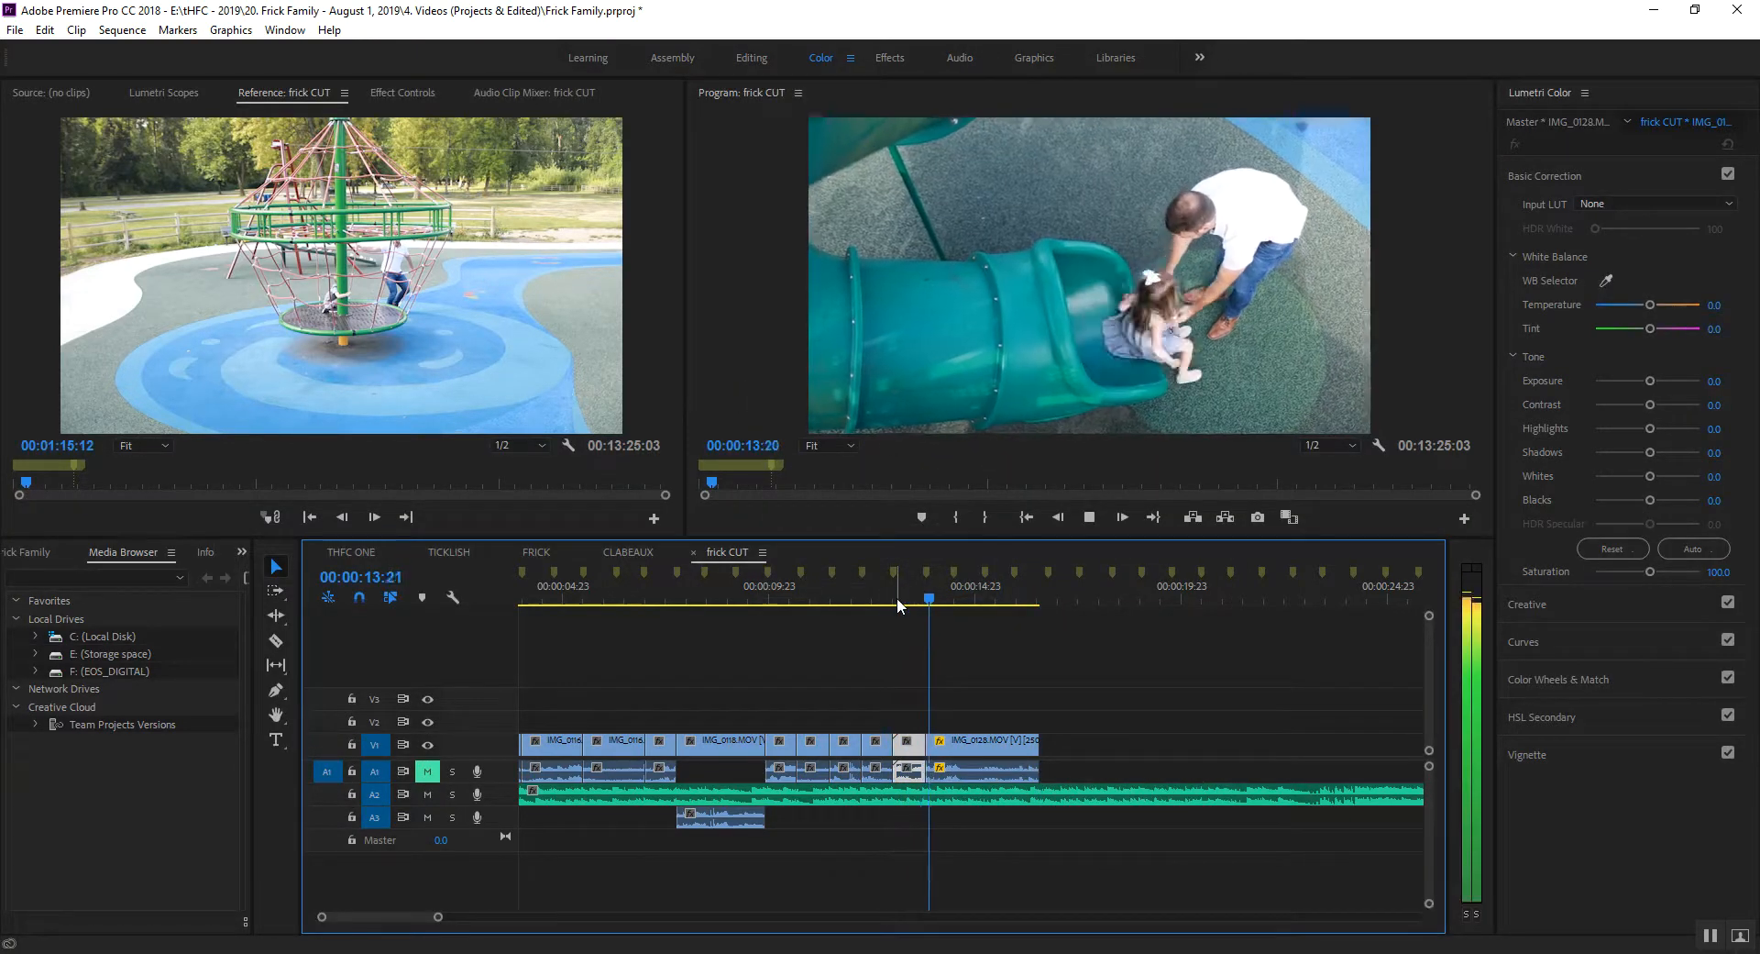
# Trim the end of the sped-up slide exit clip back to the music marker near 00:00:15:22.
pyautogui.press('c')
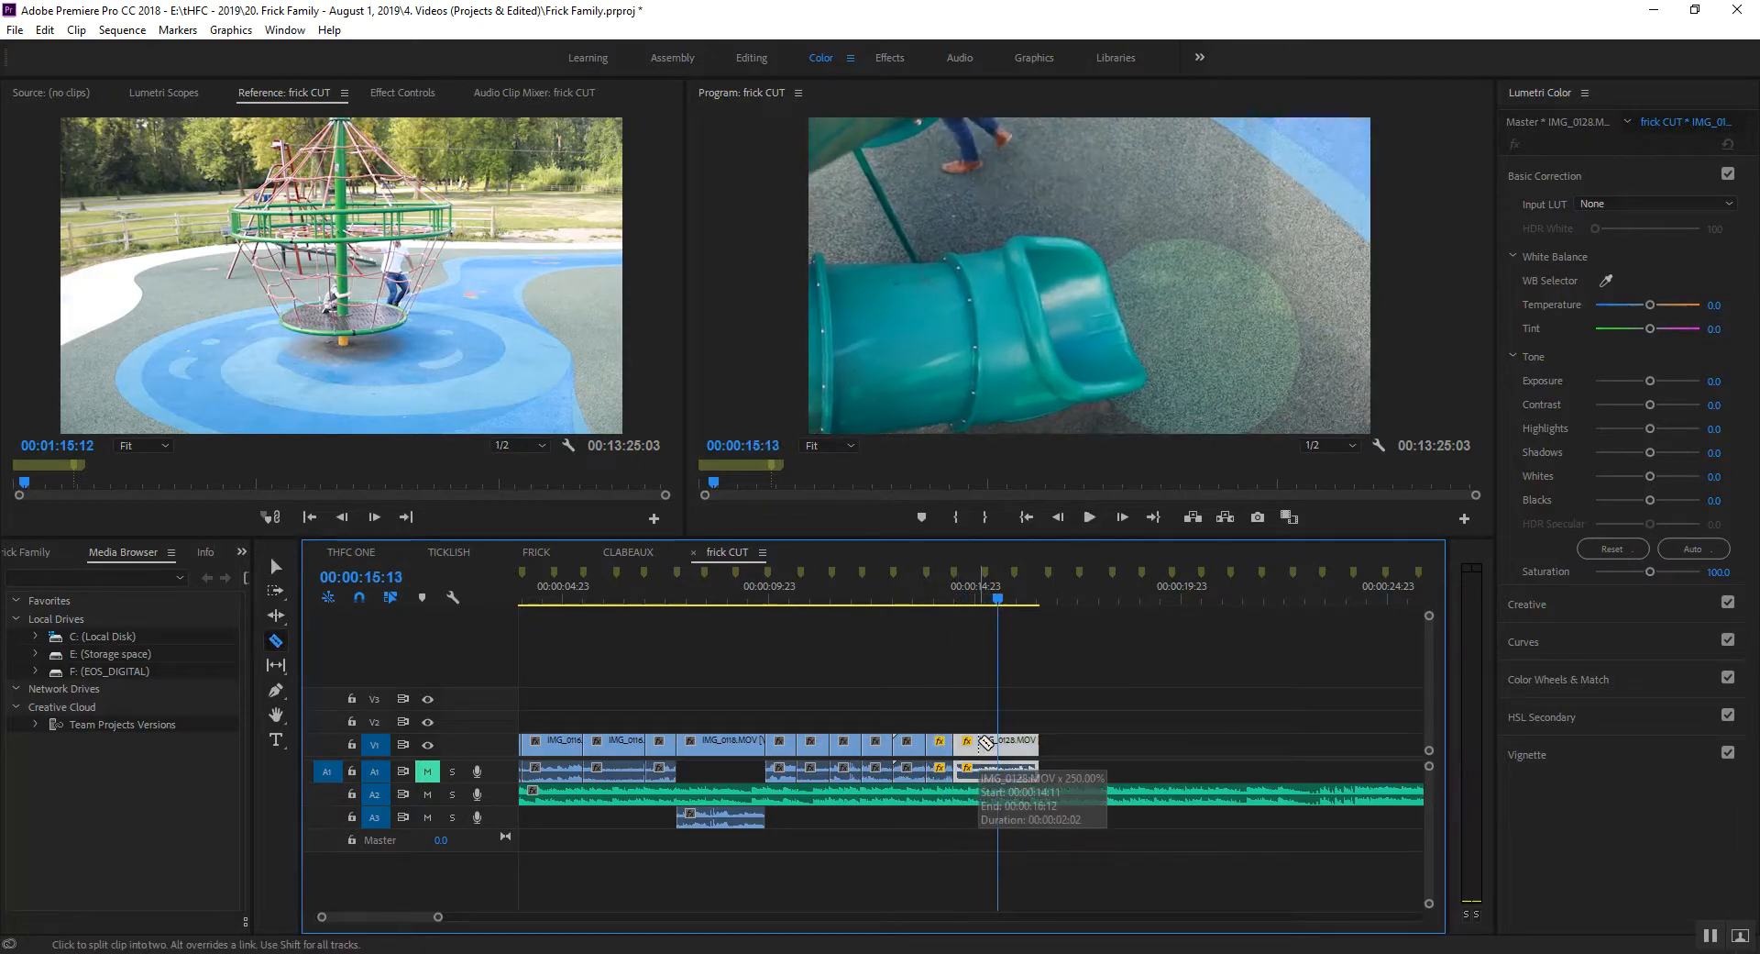
pyautogui.press('v')
pyautogui.click(1000, 744)
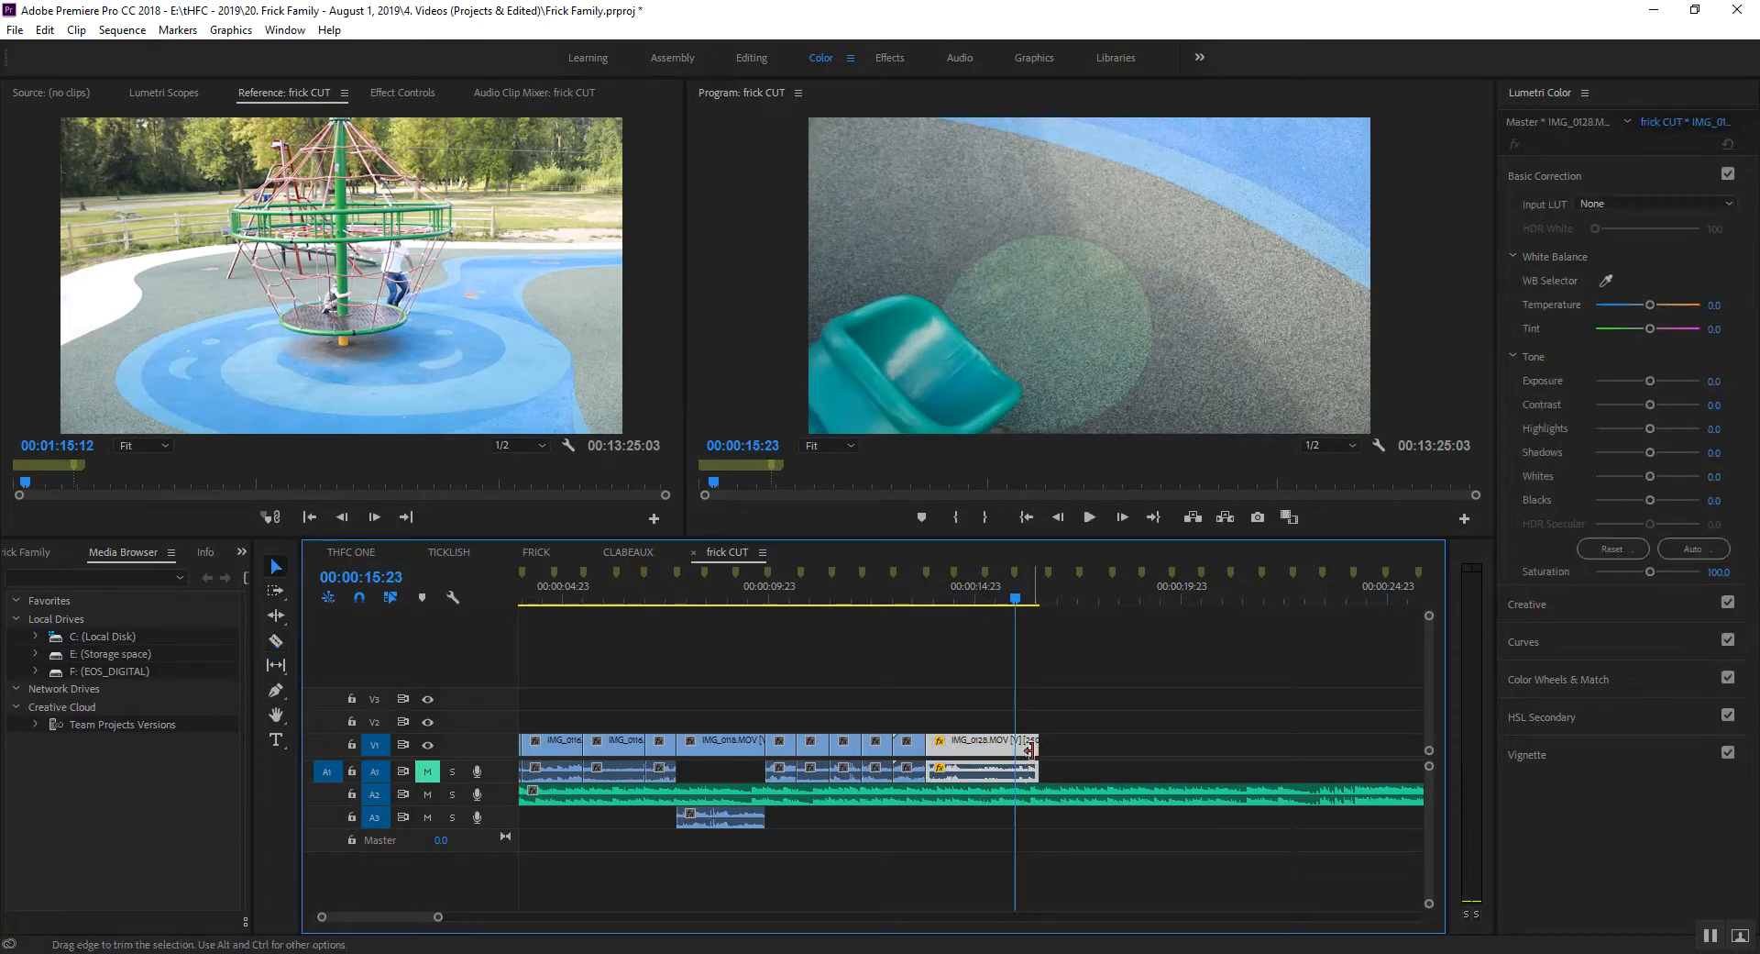
pyautogui.moveTo(1036, 745); pyautogui.dragTo(1006, 750)
# Move the IMG_0120 playground clip from near 00:00:36 to directly after the sped-up clip and play the transition.
pyautogui.press('-')
pyautogui.press('-')
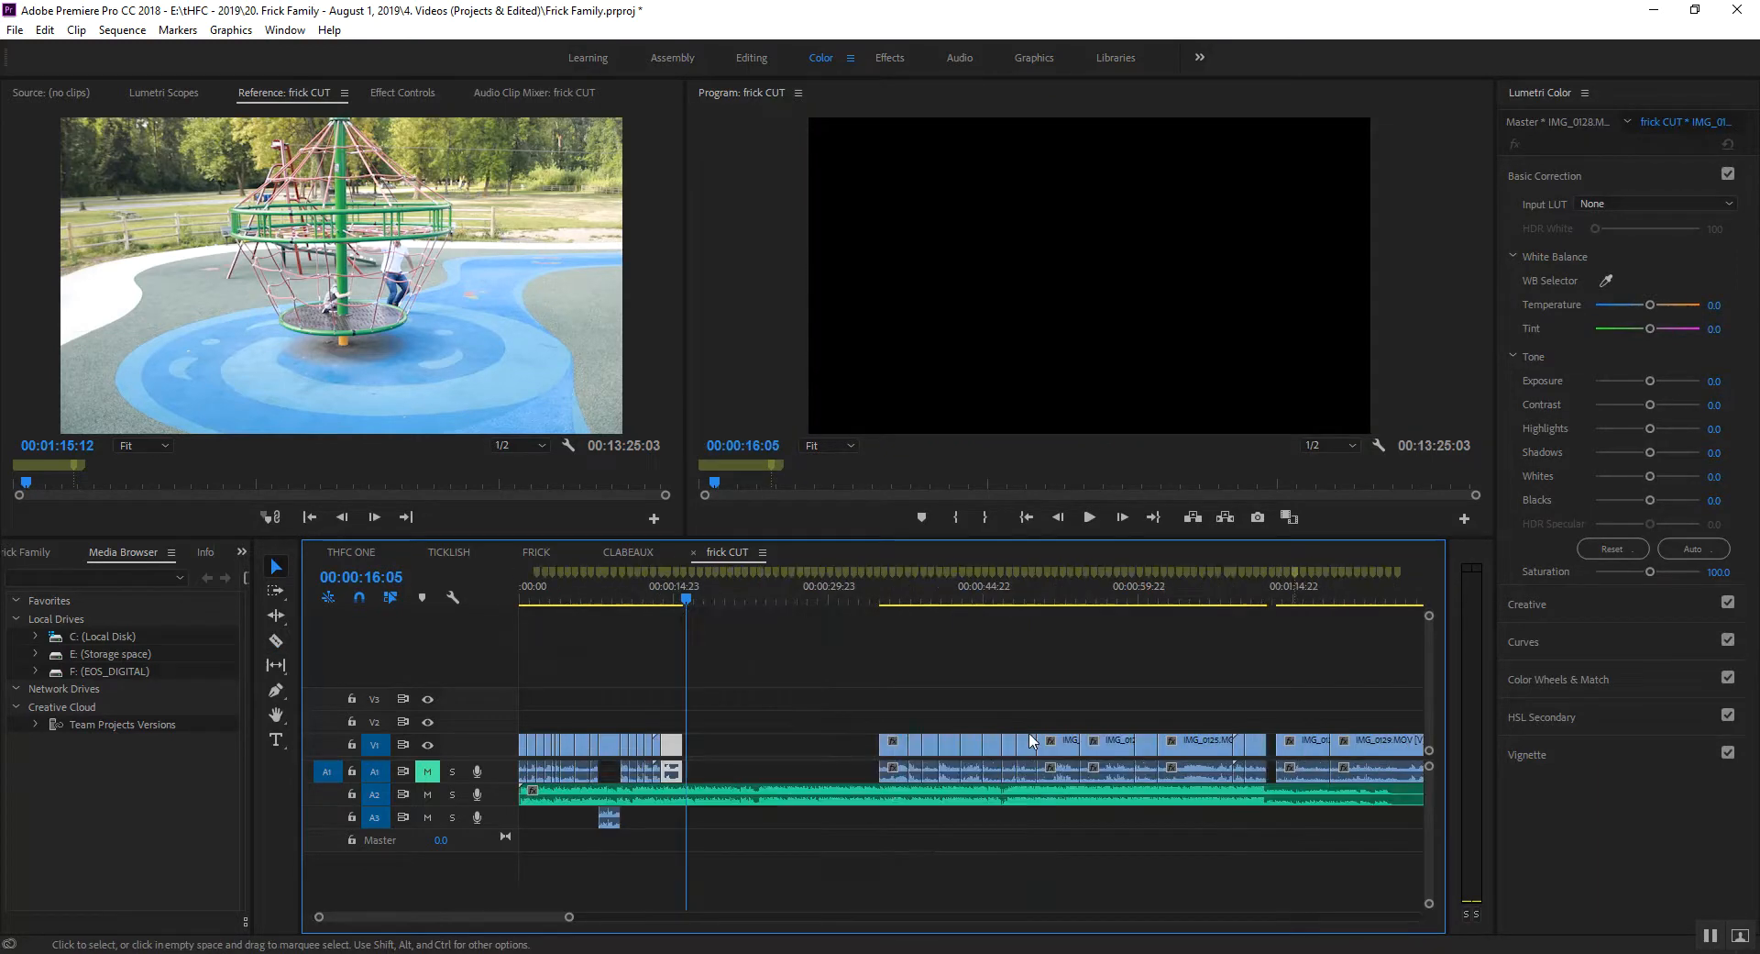
pyautogui.moveTo(888, 598); pyautogui.dragTo(892, 601)
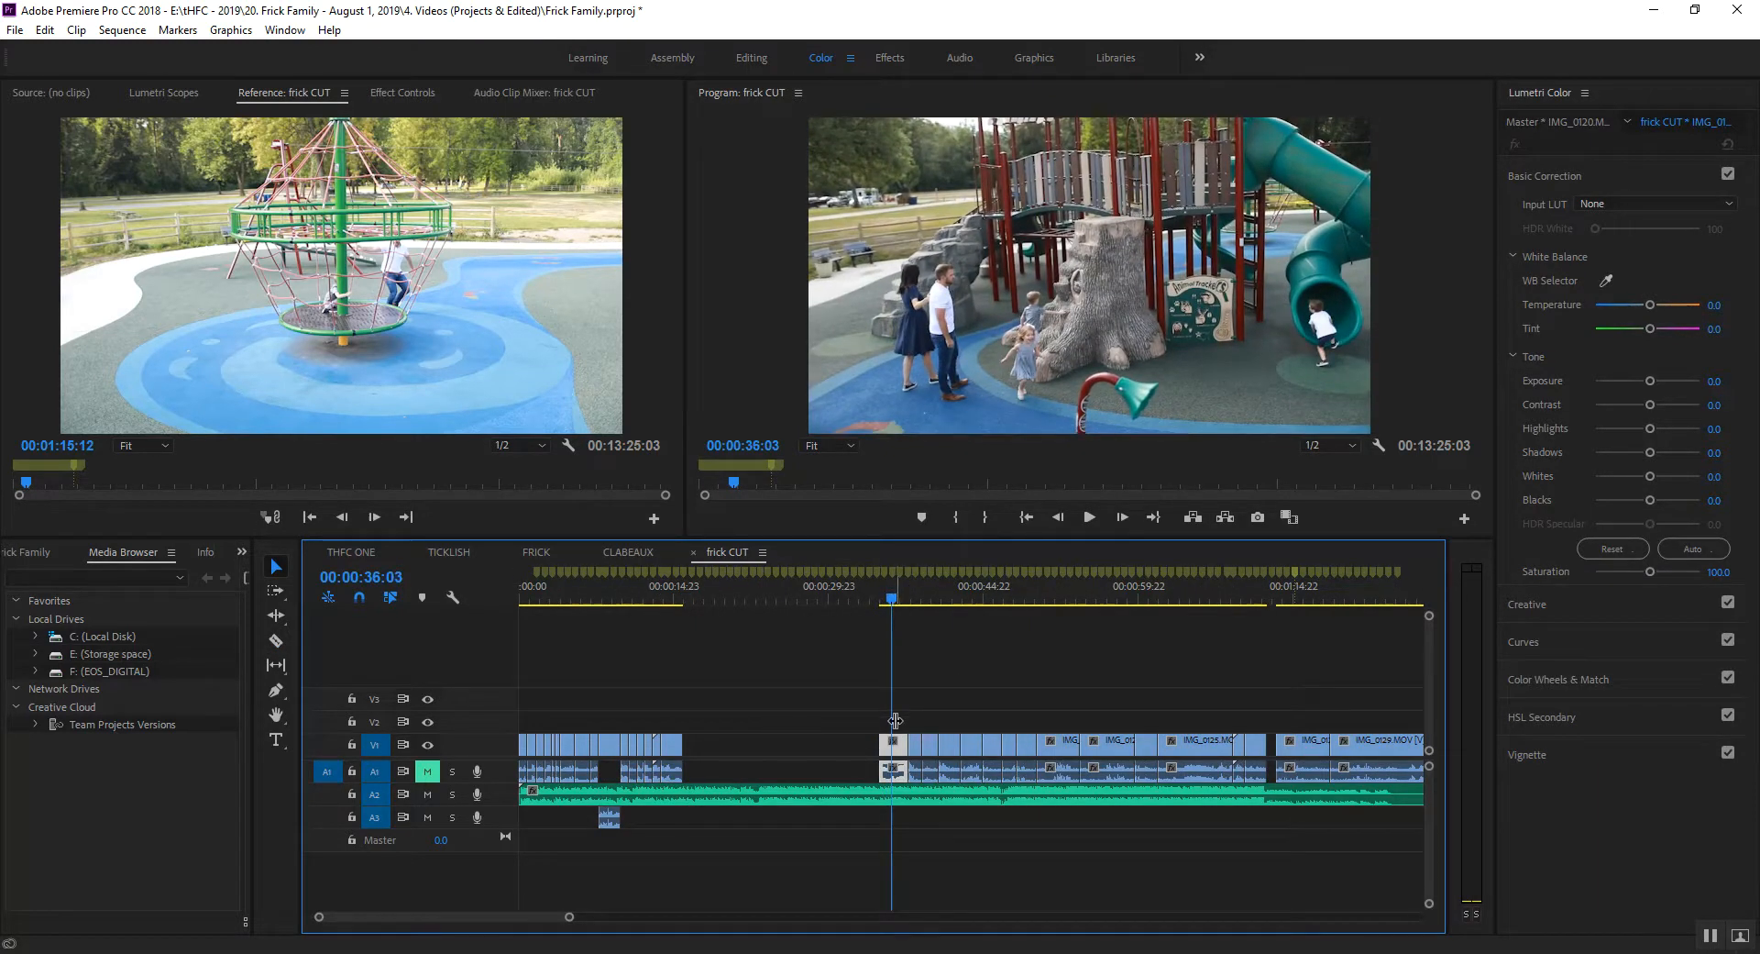
pyautogui.moveTo(897, 757); pyautogui.dragTo(707, 761)
pyautogui.moveTo(917, 602); pyautogui.dragTo(926, 603)
pyautogui.click(689, 597)
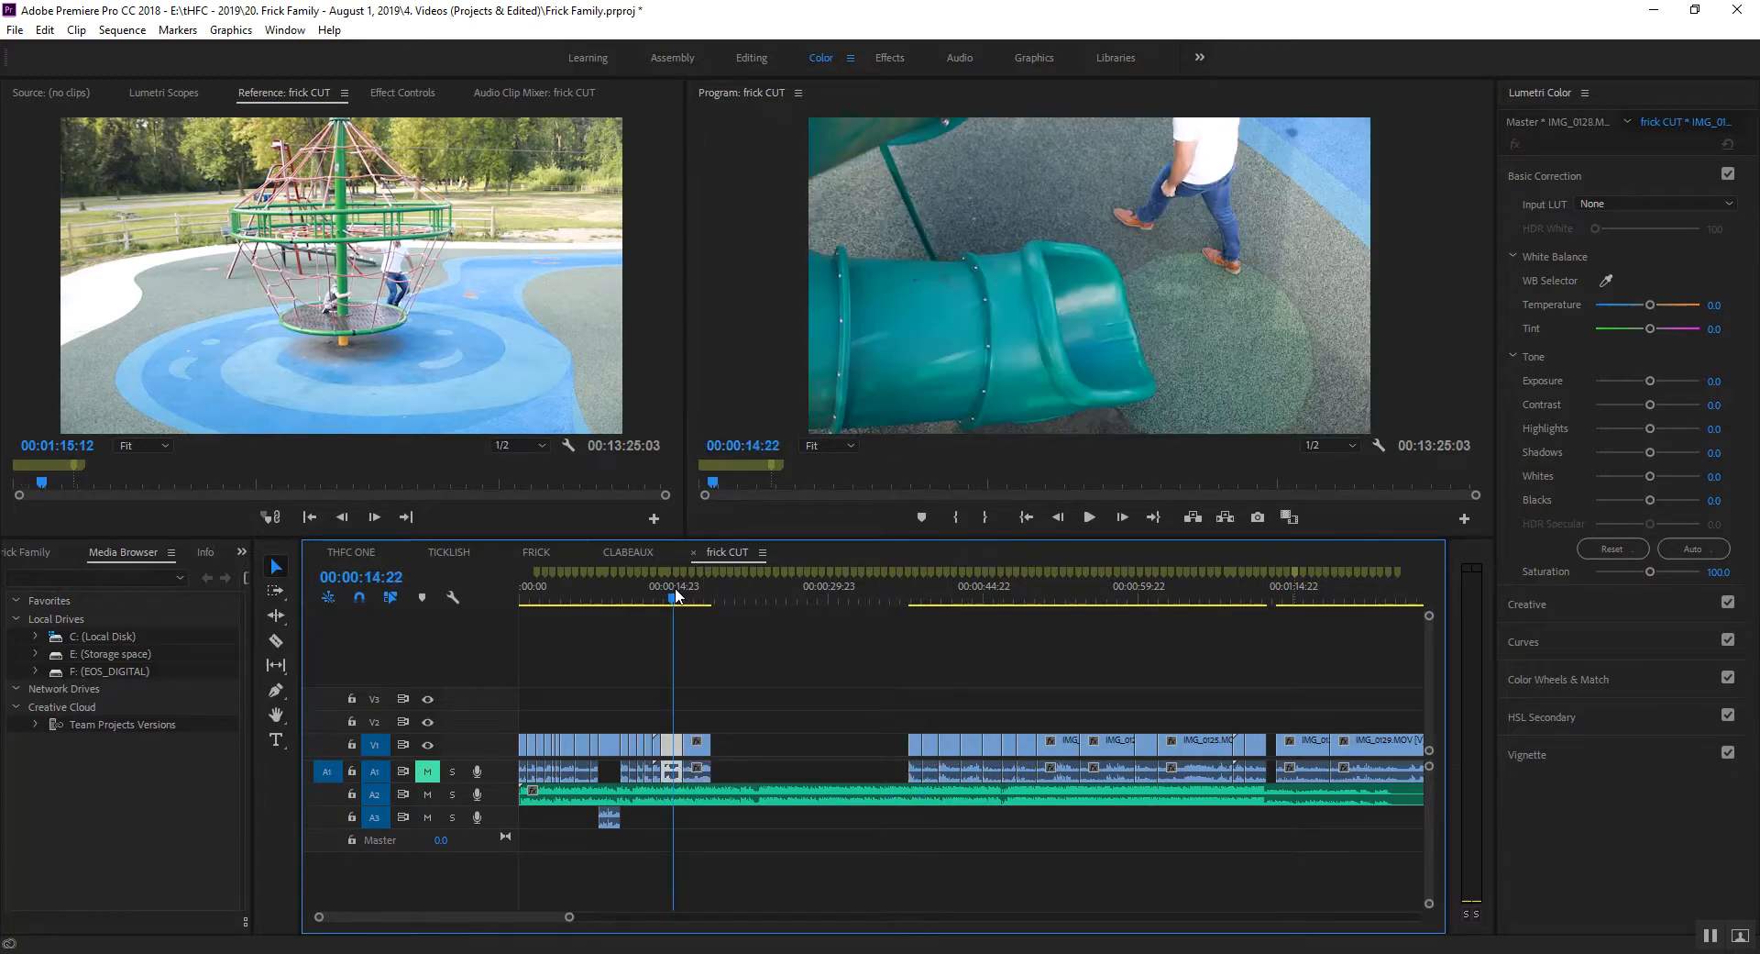
pyautogui.press('=')
pyautogui.press('space')
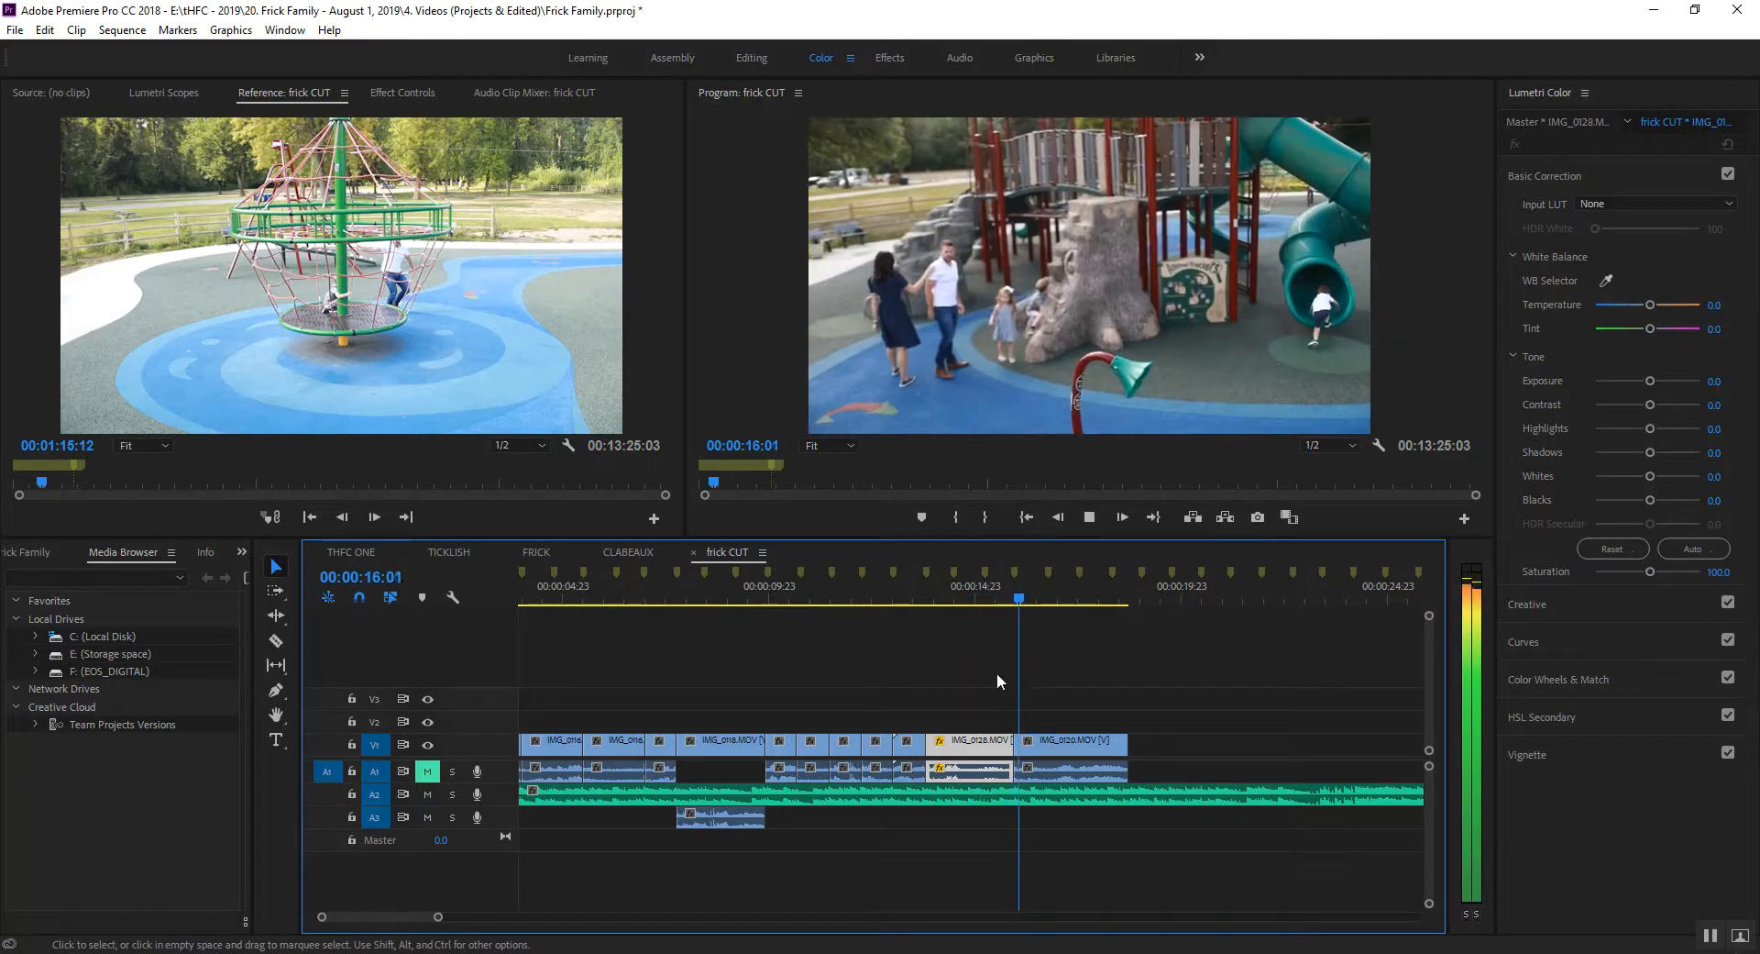
# Play through the IMG_0120 clip and trim its end back to the music marker near 00:00:18:07.
pyautogui.click(1121, 744)
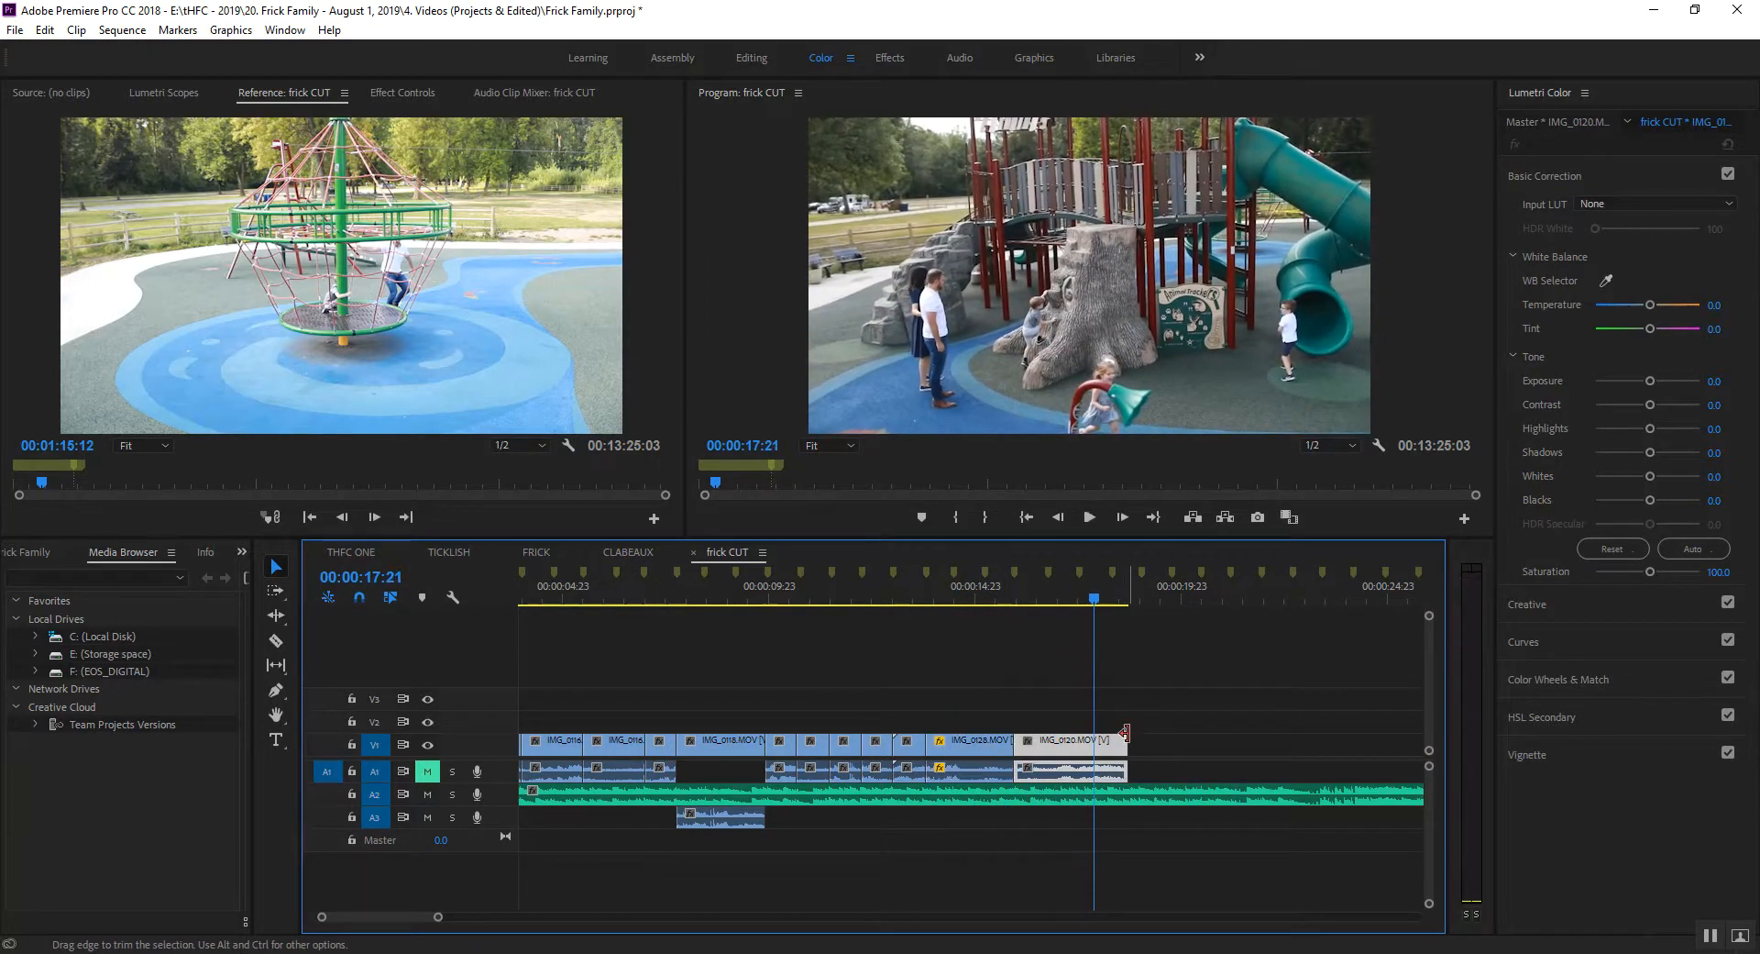
pyautogui.press('space')
pyautogui.press('space')
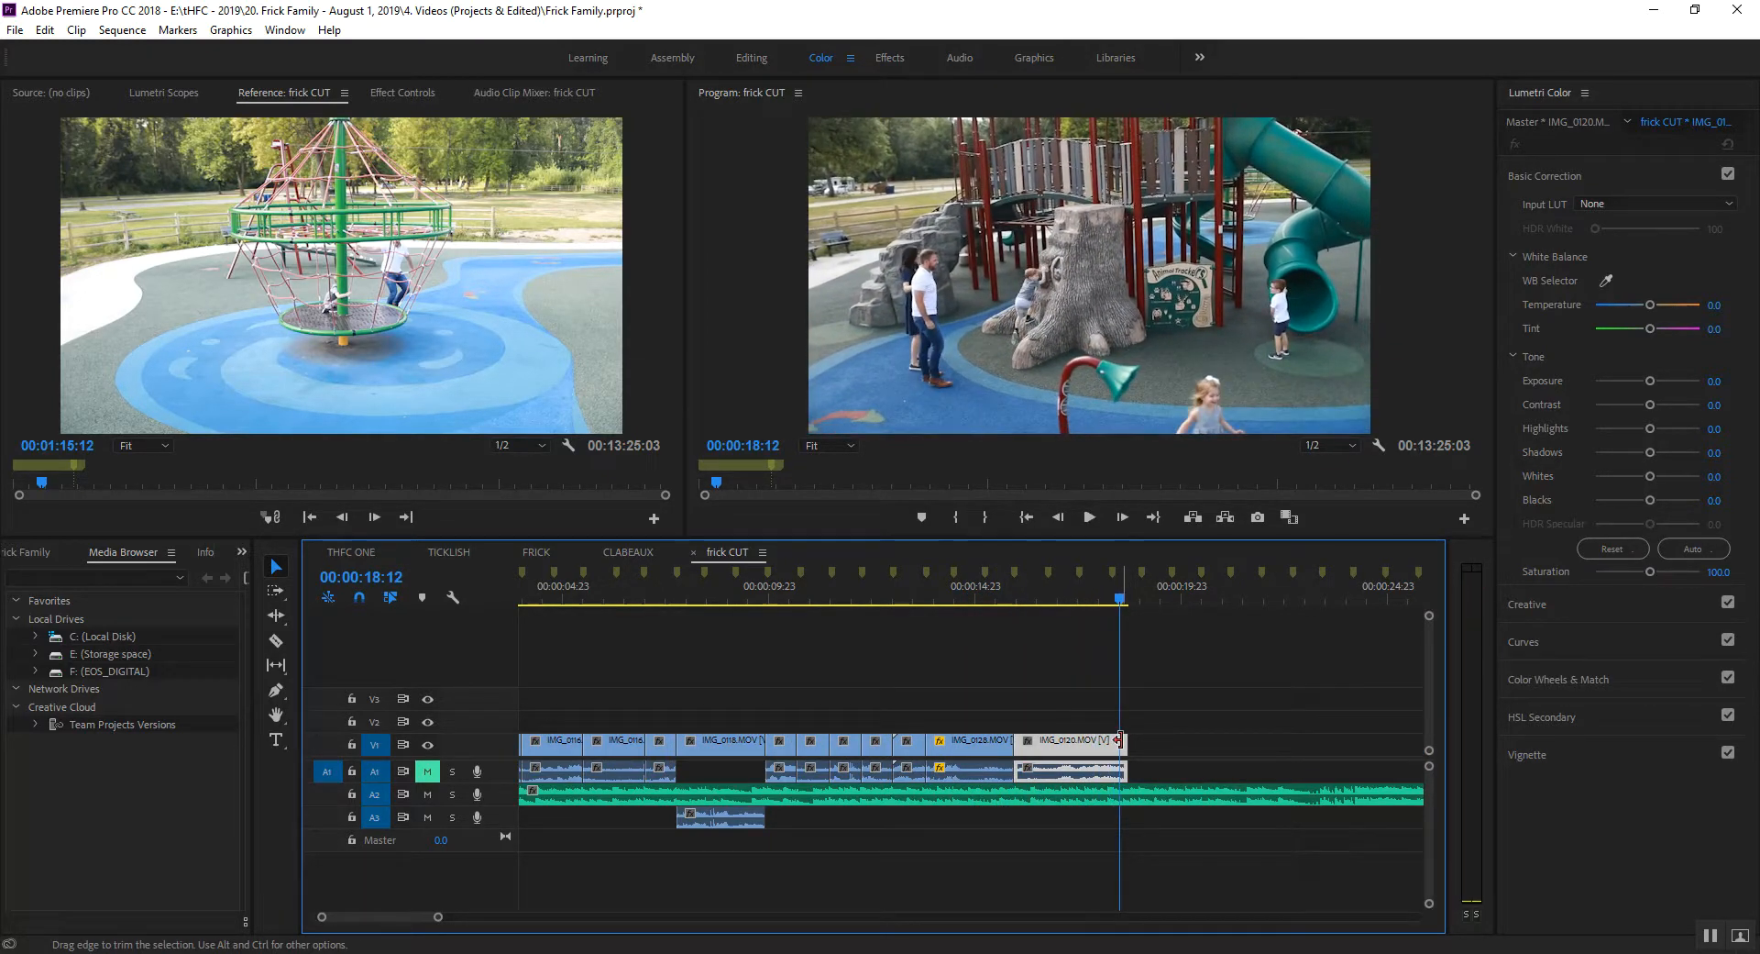
pyautogui.press('space')
pyautogui.press('space')
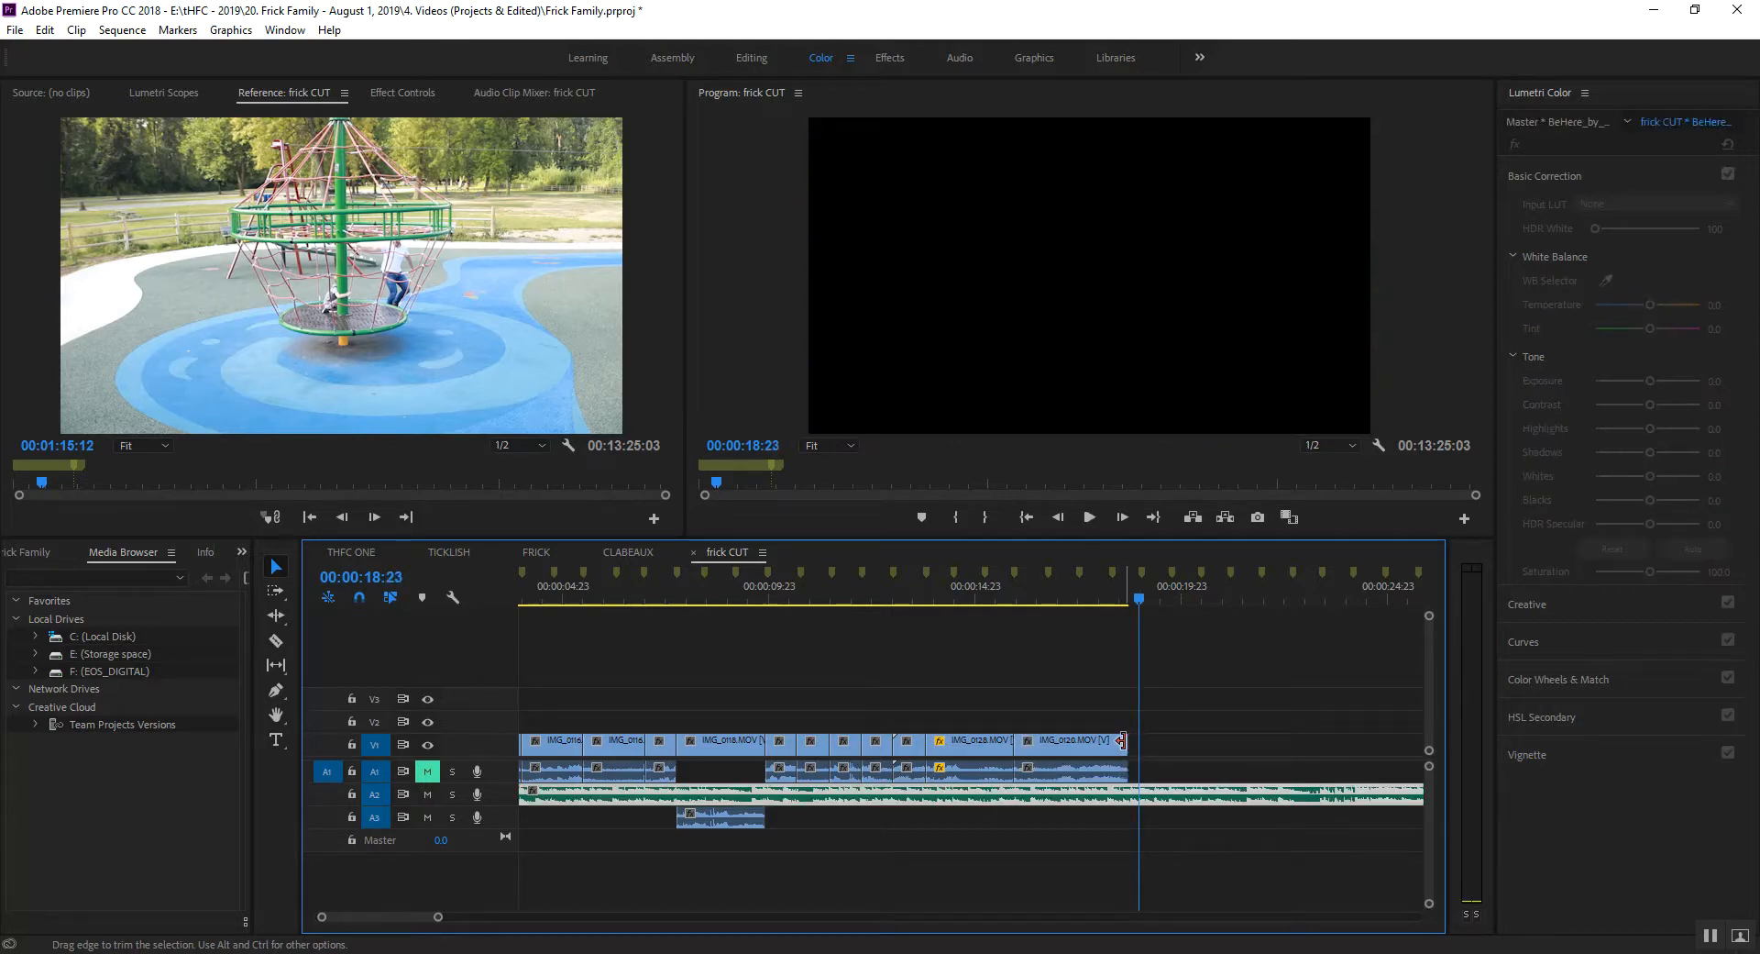
pyautogui.moveTo(1122, 740); pyautogui.dragTo(1107, 740)
# Move the next three IMG_0121 clips up behind the IMG_0120 clip, close the remaining gap, and play the start of IMG_0120.
pyautogui.press('-')
pyautogui.press('-')
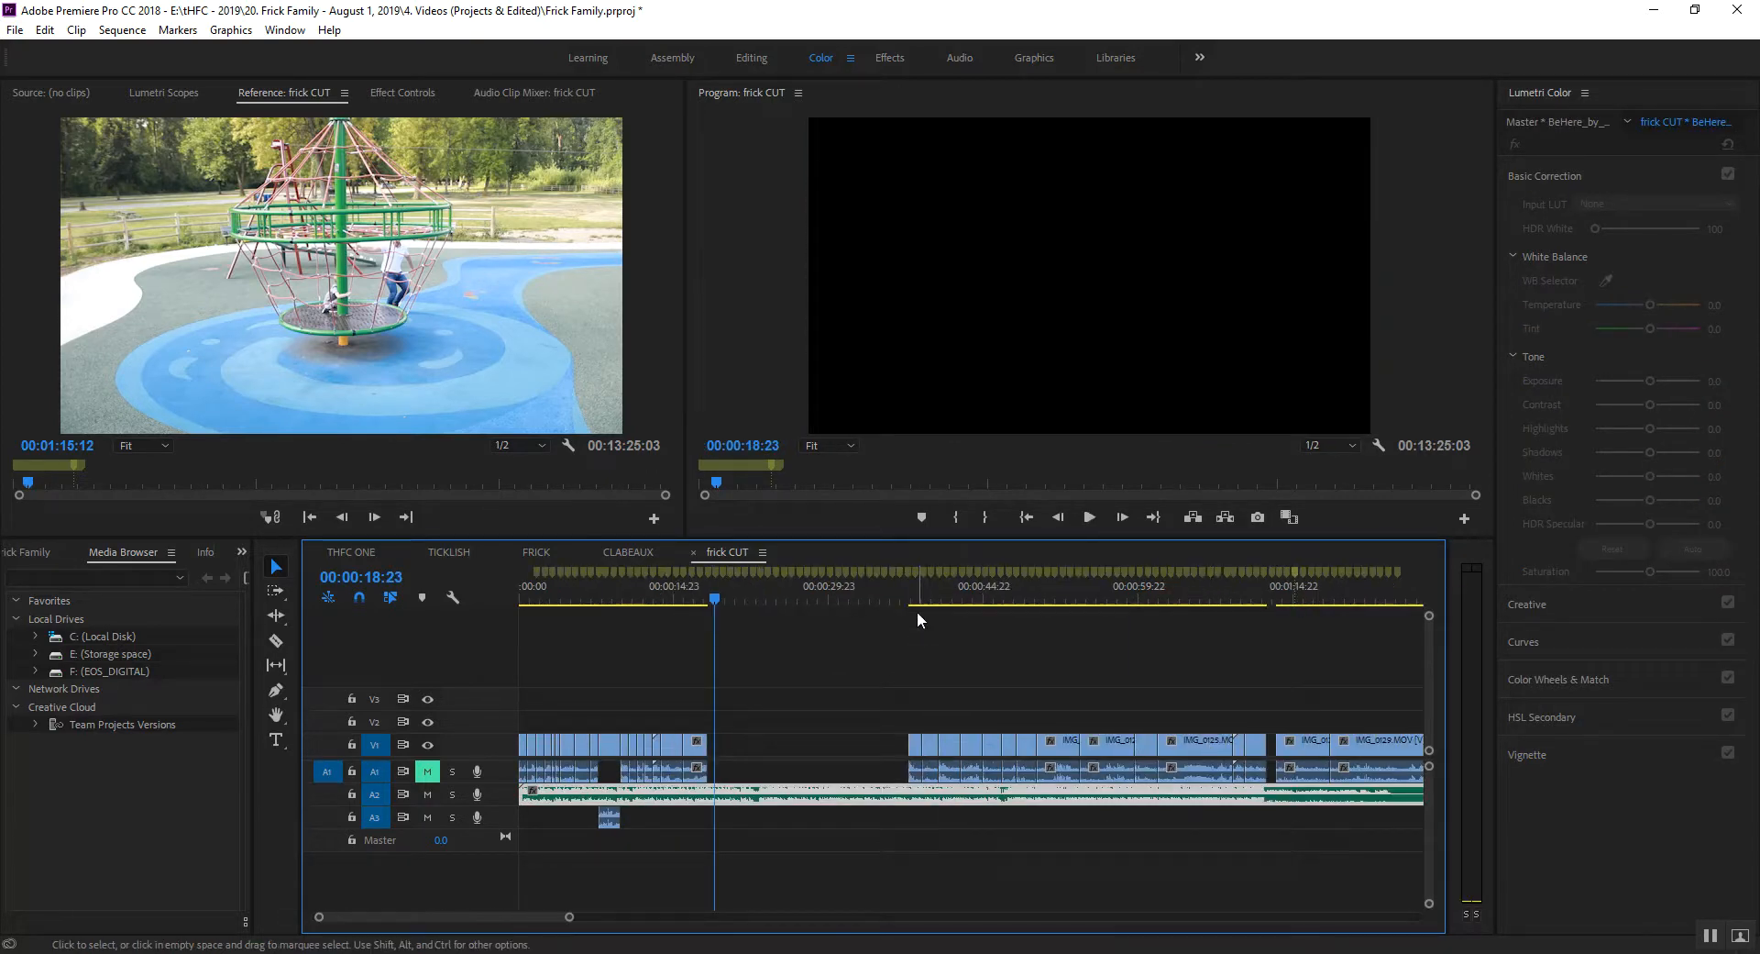
pyautogui.moveTo(917, 610); pyautogui.dragTo(955, 689)
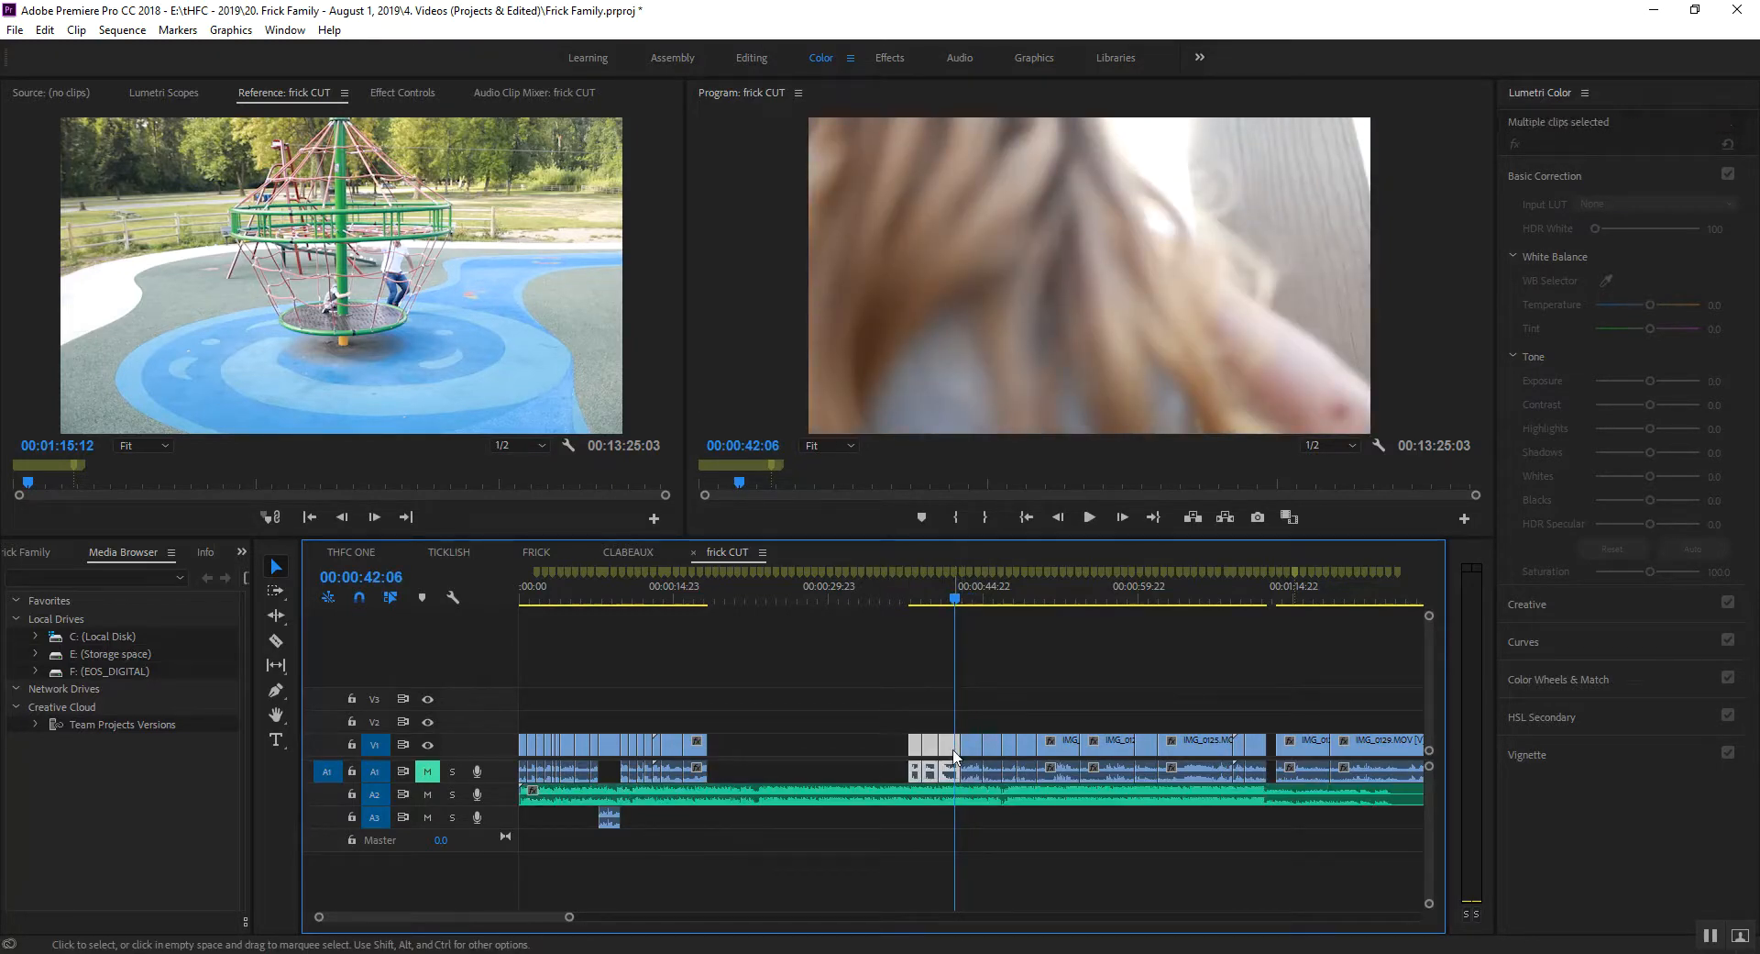
pyautogui.moveTo(954, 758); pyautogui.dragTo(825, 762)
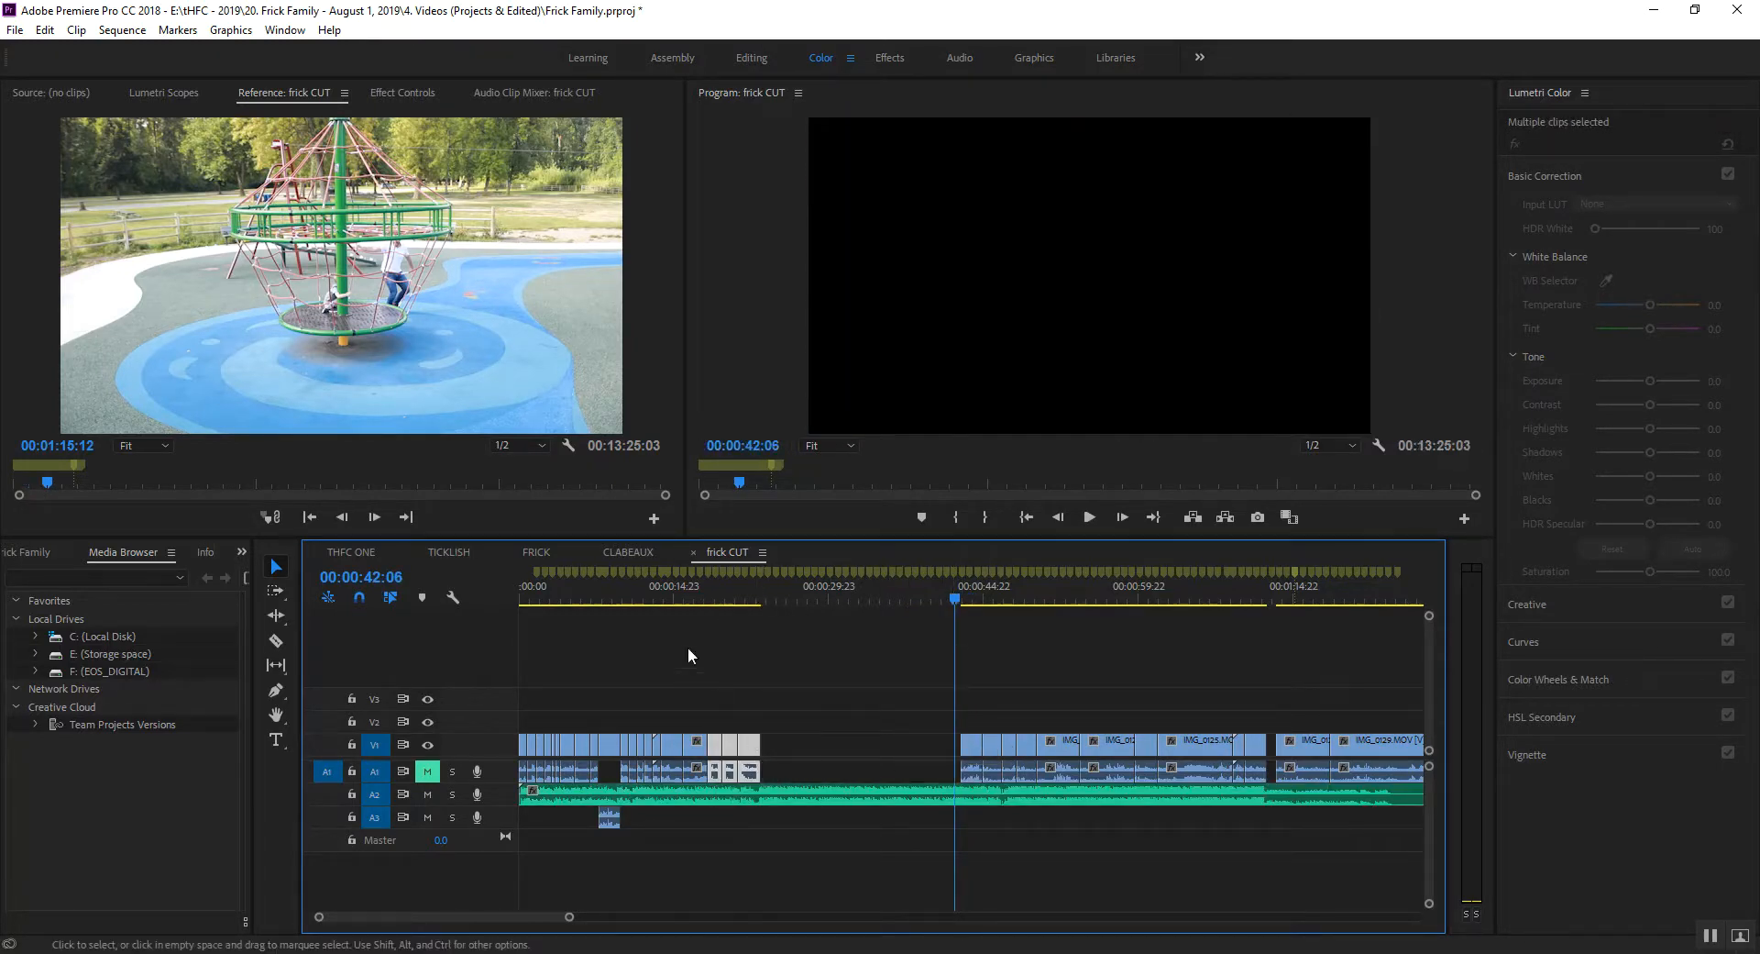
pyautogui.click(683, 594)
pyautogui.press('=')
pyautogui.press('=')
pyautogui.press('=')
pyautogui.press('space')
pyautogui.press('space')
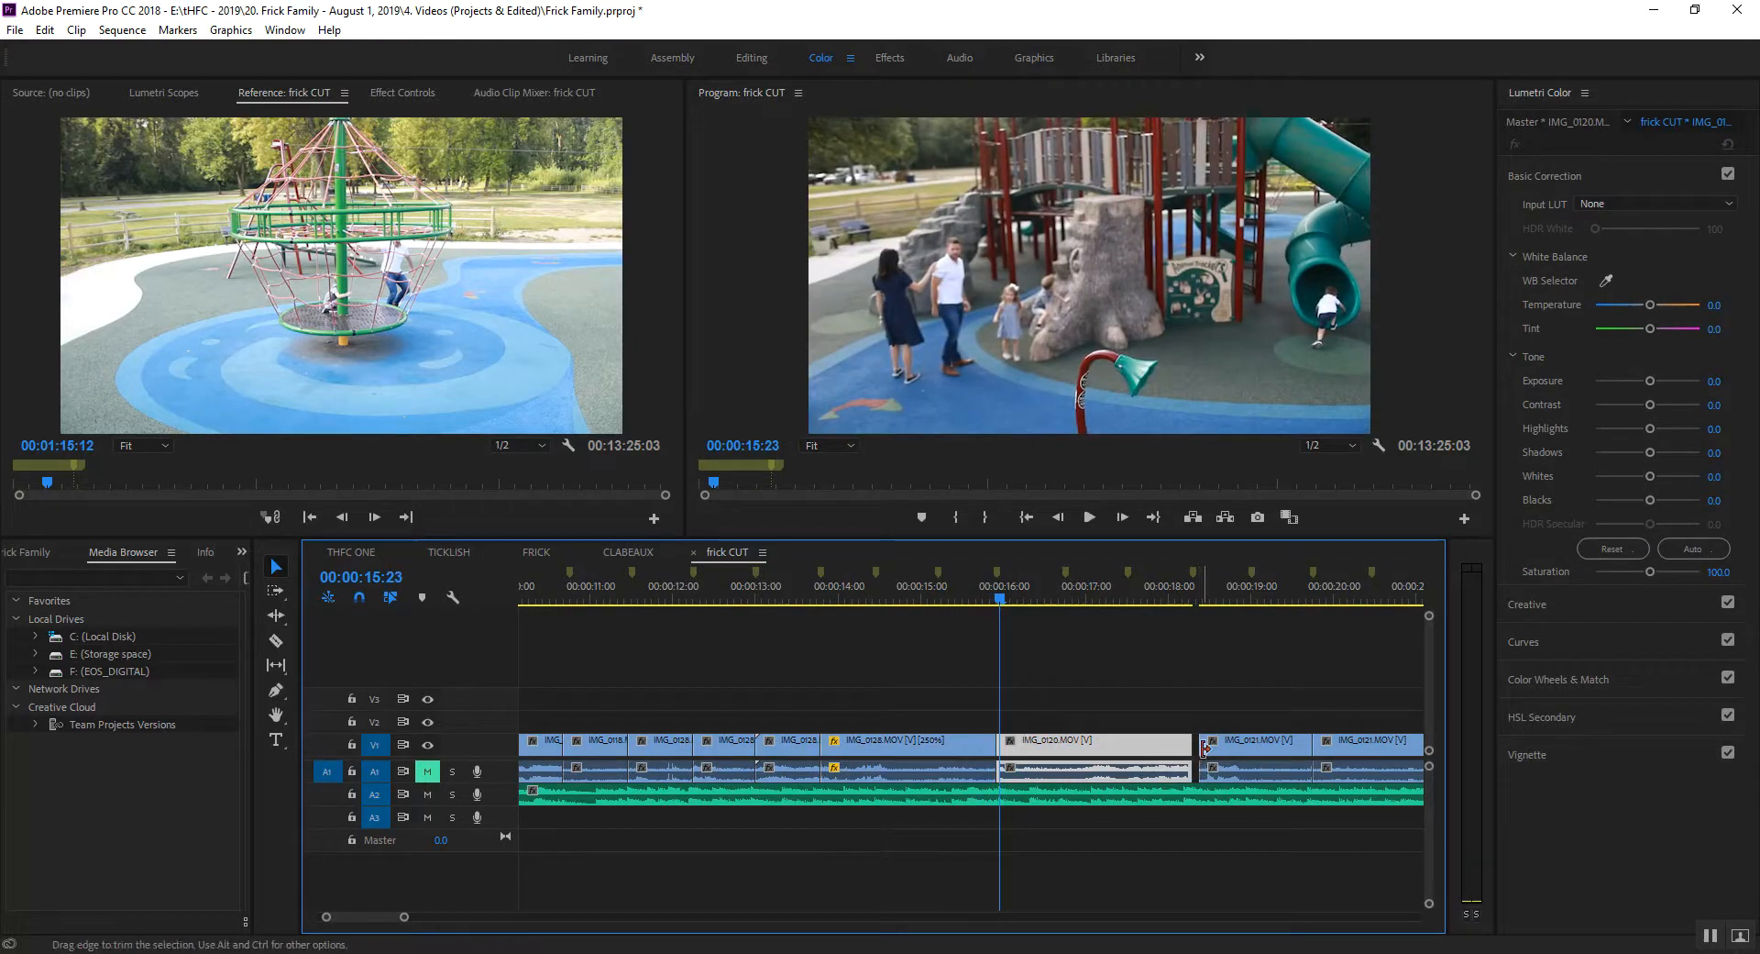
# Trim the start of the IMG_0120 clip to 00:00:16:19, close the gap, and play the new cut.
pyautogui.press('space')
pyautogui.press('space')
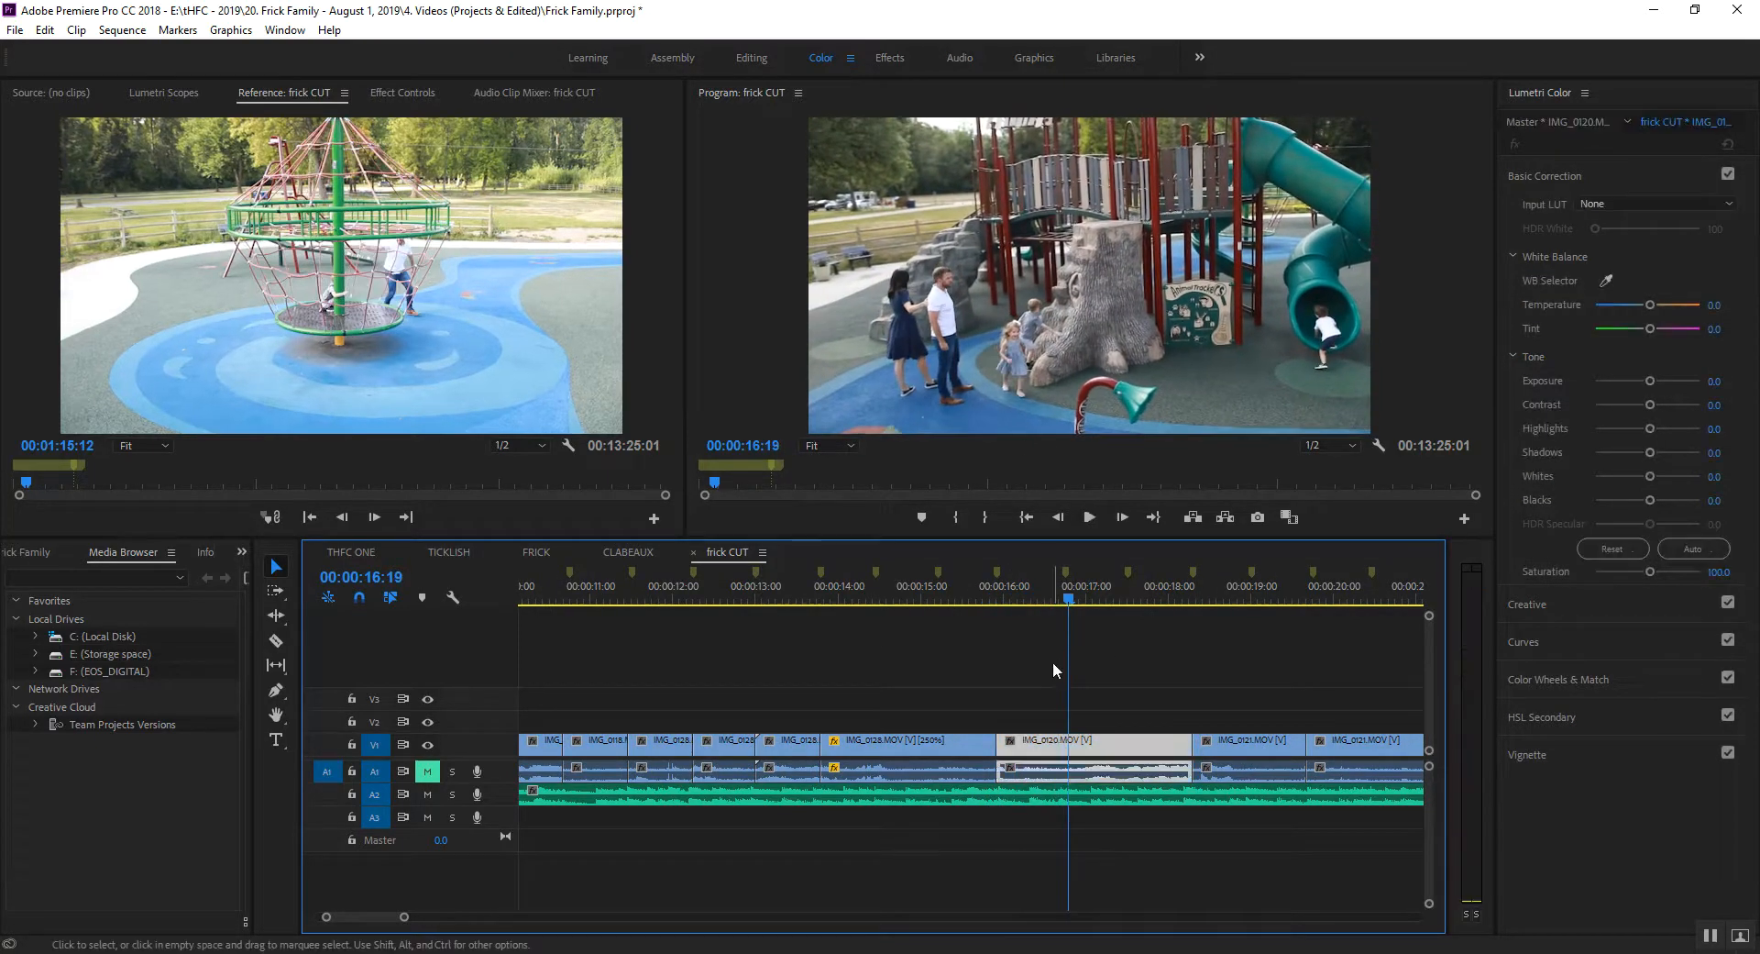
pyautogui.moveTo(1005, 743); pyautogui.dragTo(1071, 743)
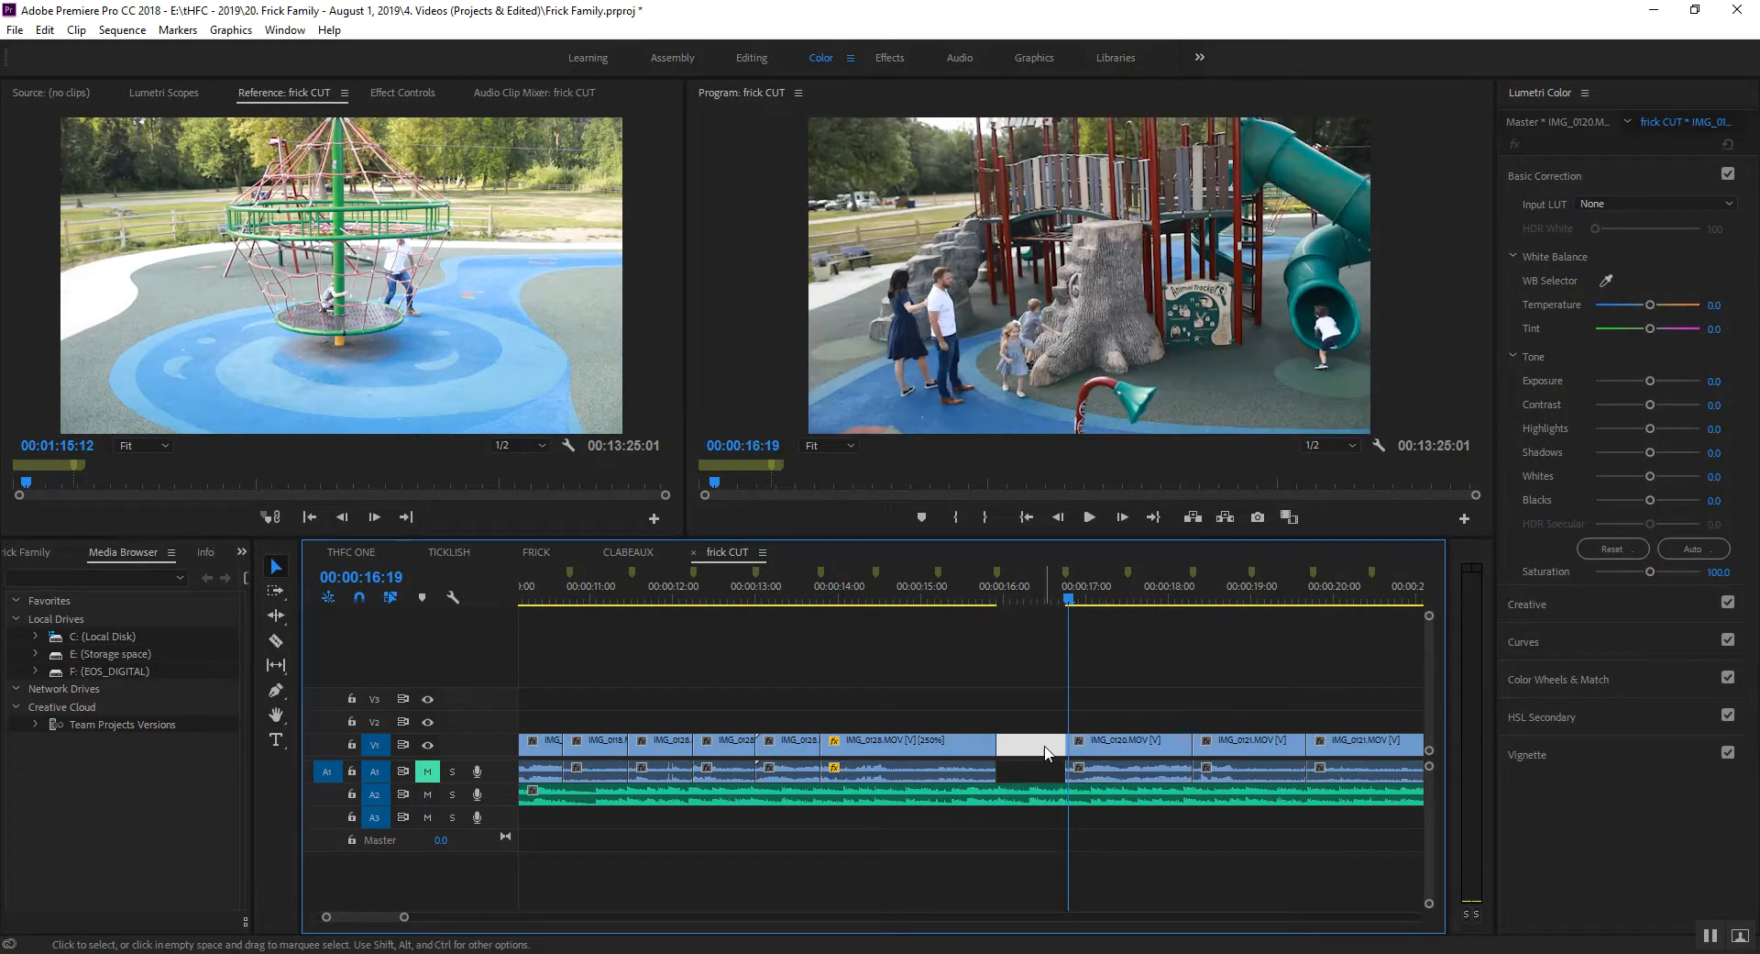
pyautogui.click(960, 578)
pyautogui.press('space')
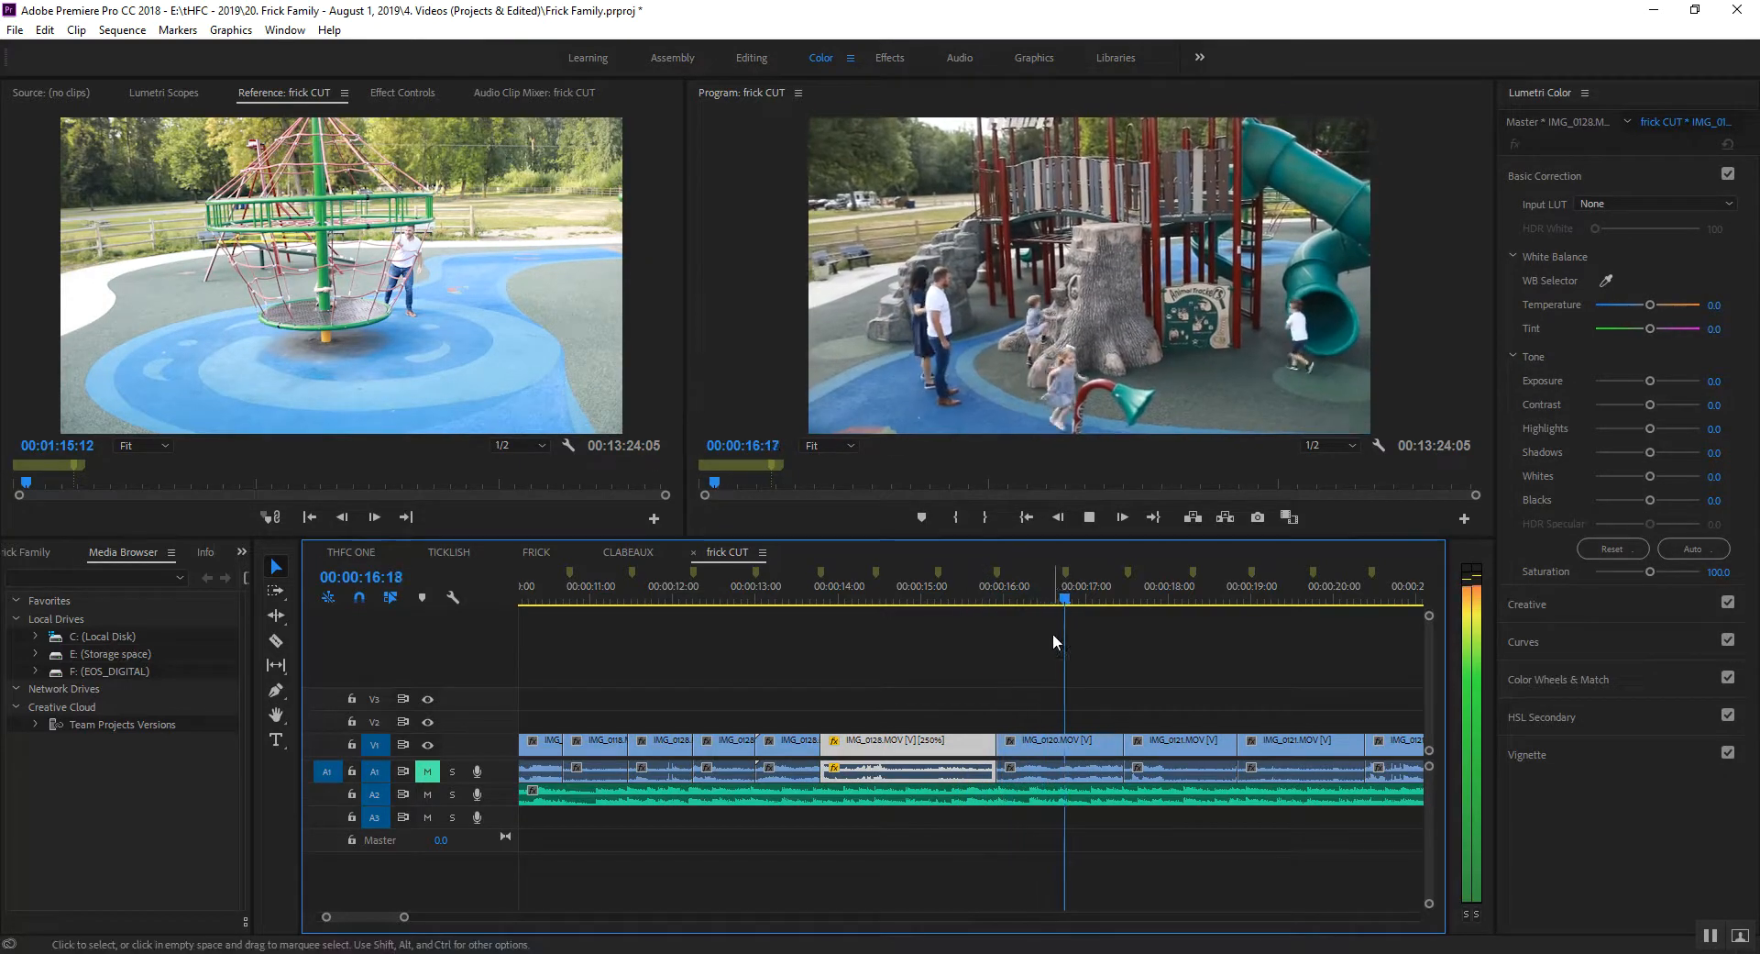
# Try trimming the IMG_0120 clip's start further to near 00:00:16:18, closing the gap and playing it, and undo the trim.
pyautogui.click(1007, 769)
pyautogui.moveTo(1006, 743); pyautogui.dragTo(1060, 745)
pyautogui.click(1025, 744)
pyautogui.press('Delete')
pyautogui.click(971, 596)
pyautogui.press('space')
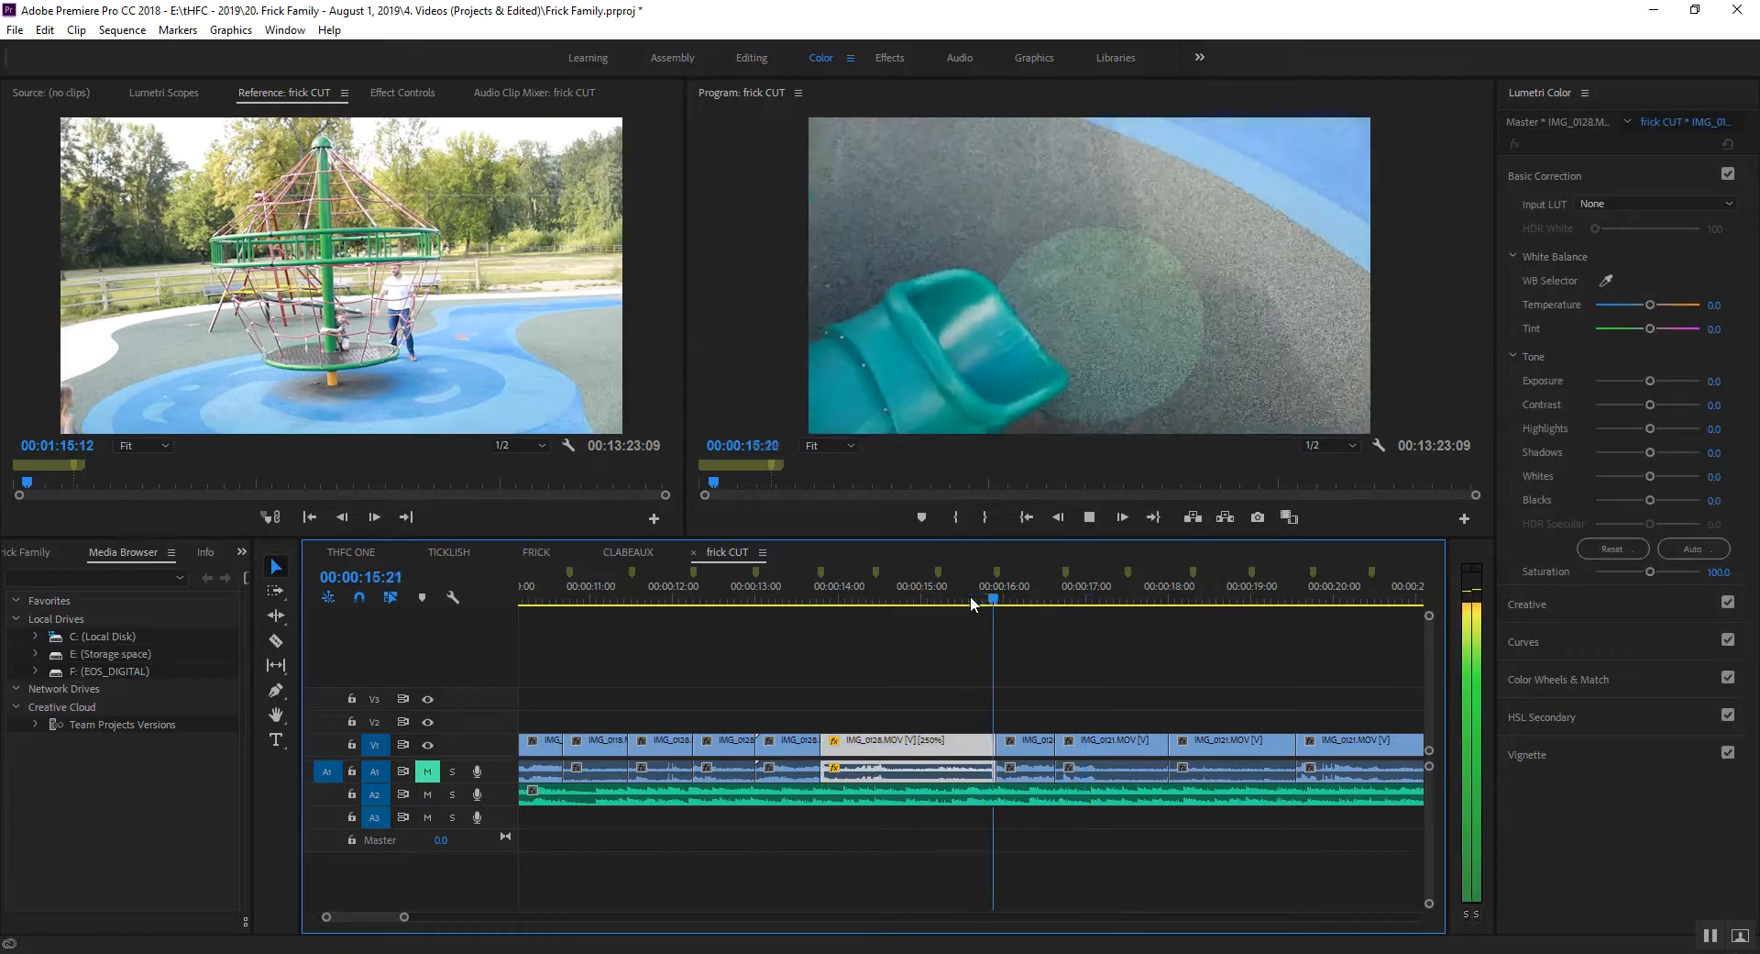
pyautogui.click(1057, 761)
pyautogui.hotkey('ctrl', 'z')
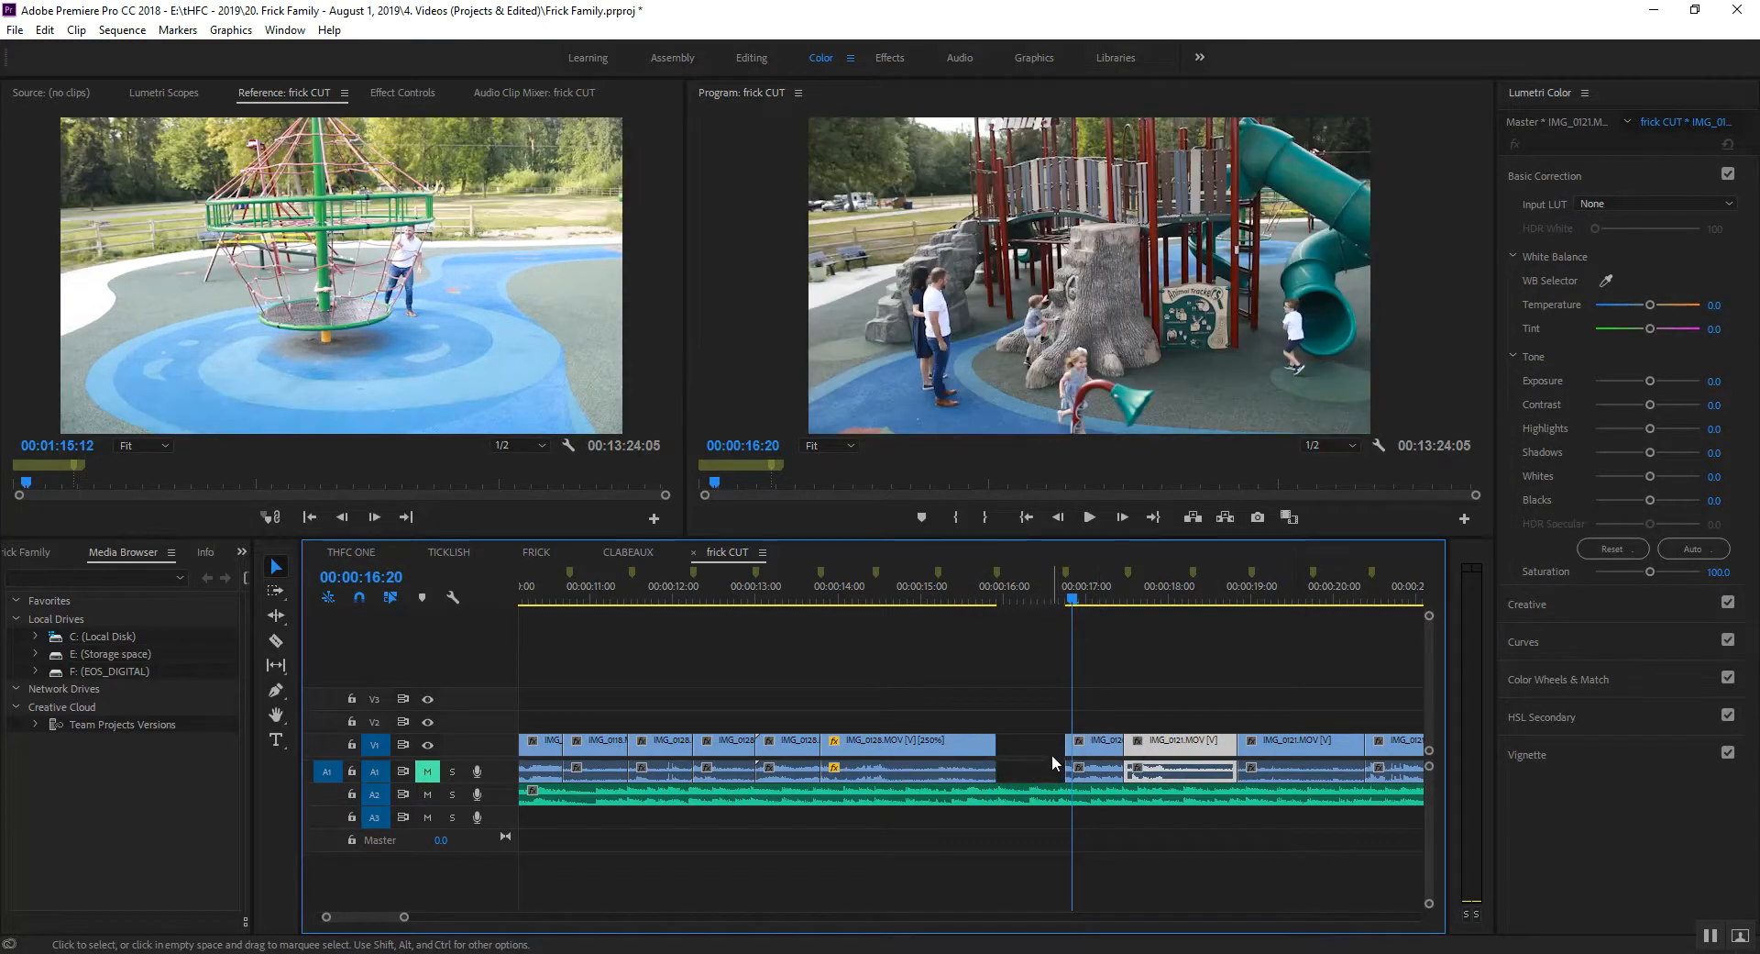
# Play into the first IMG_0121 clip, trim its end to the music marker near 00:00:18:07, close the gap, and play.
pyautogui.click(1014, 596)
pyautogui.press('space')
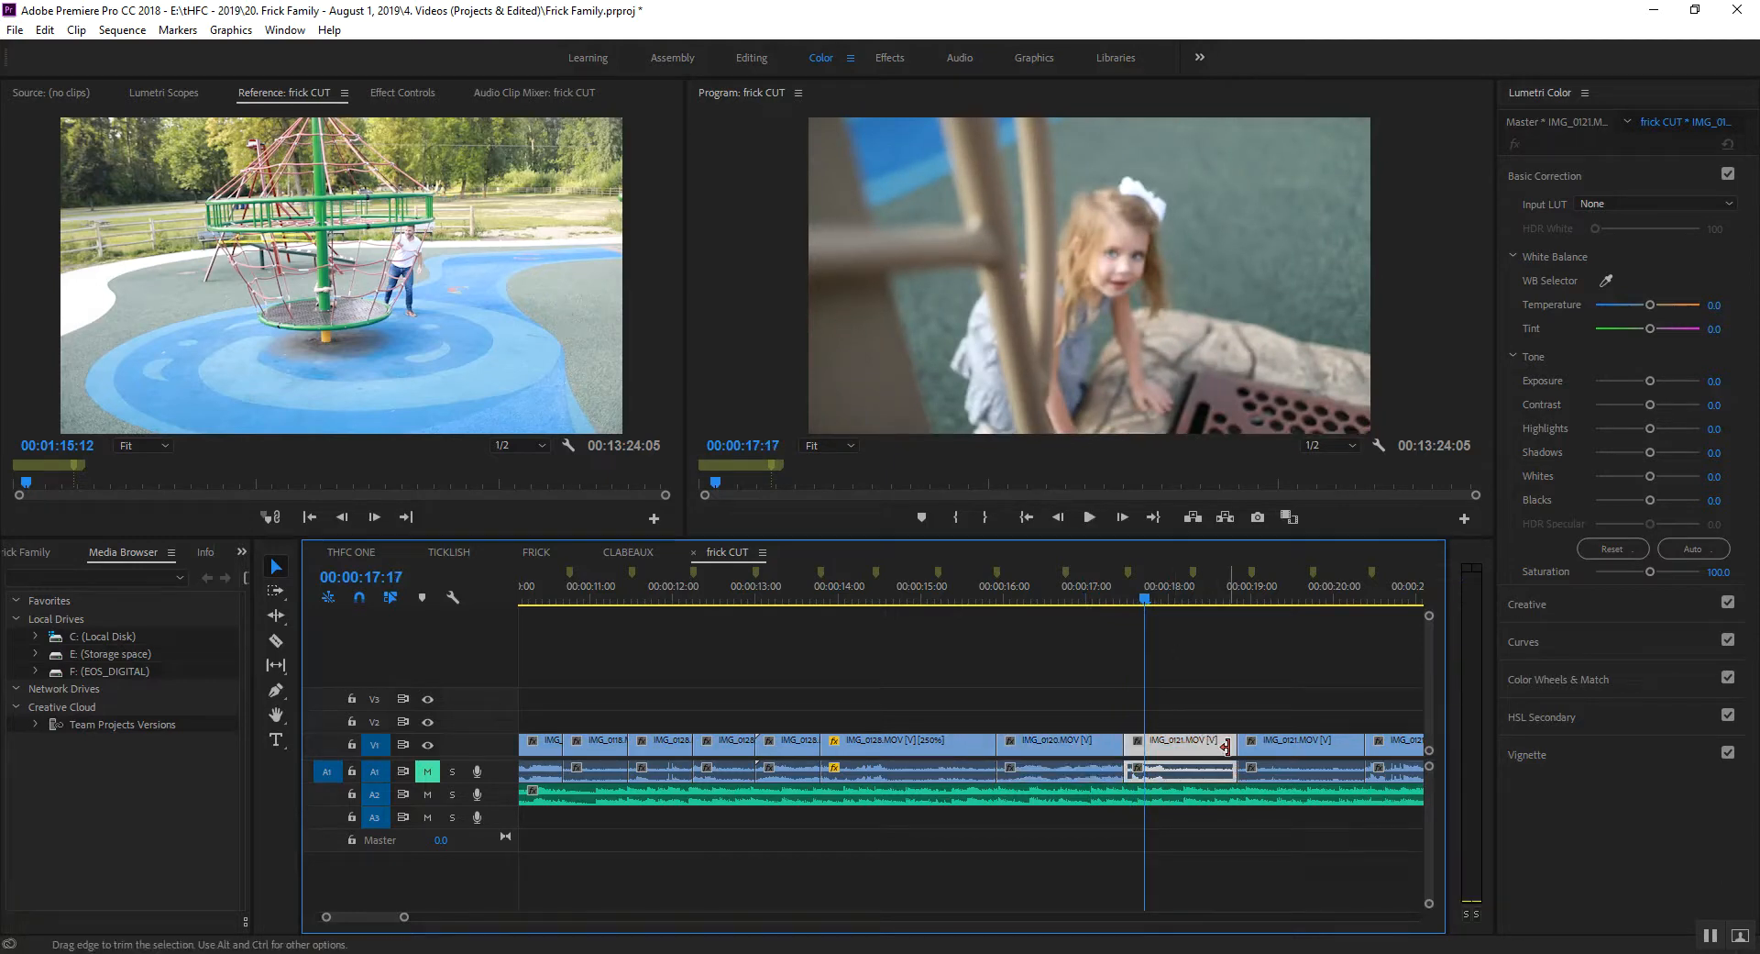
pyautogui.moveTo(1226, 747); pyautogui.dragTo(1192, 747)
pyautogui.press('Delete')
pyautogui.press('space')
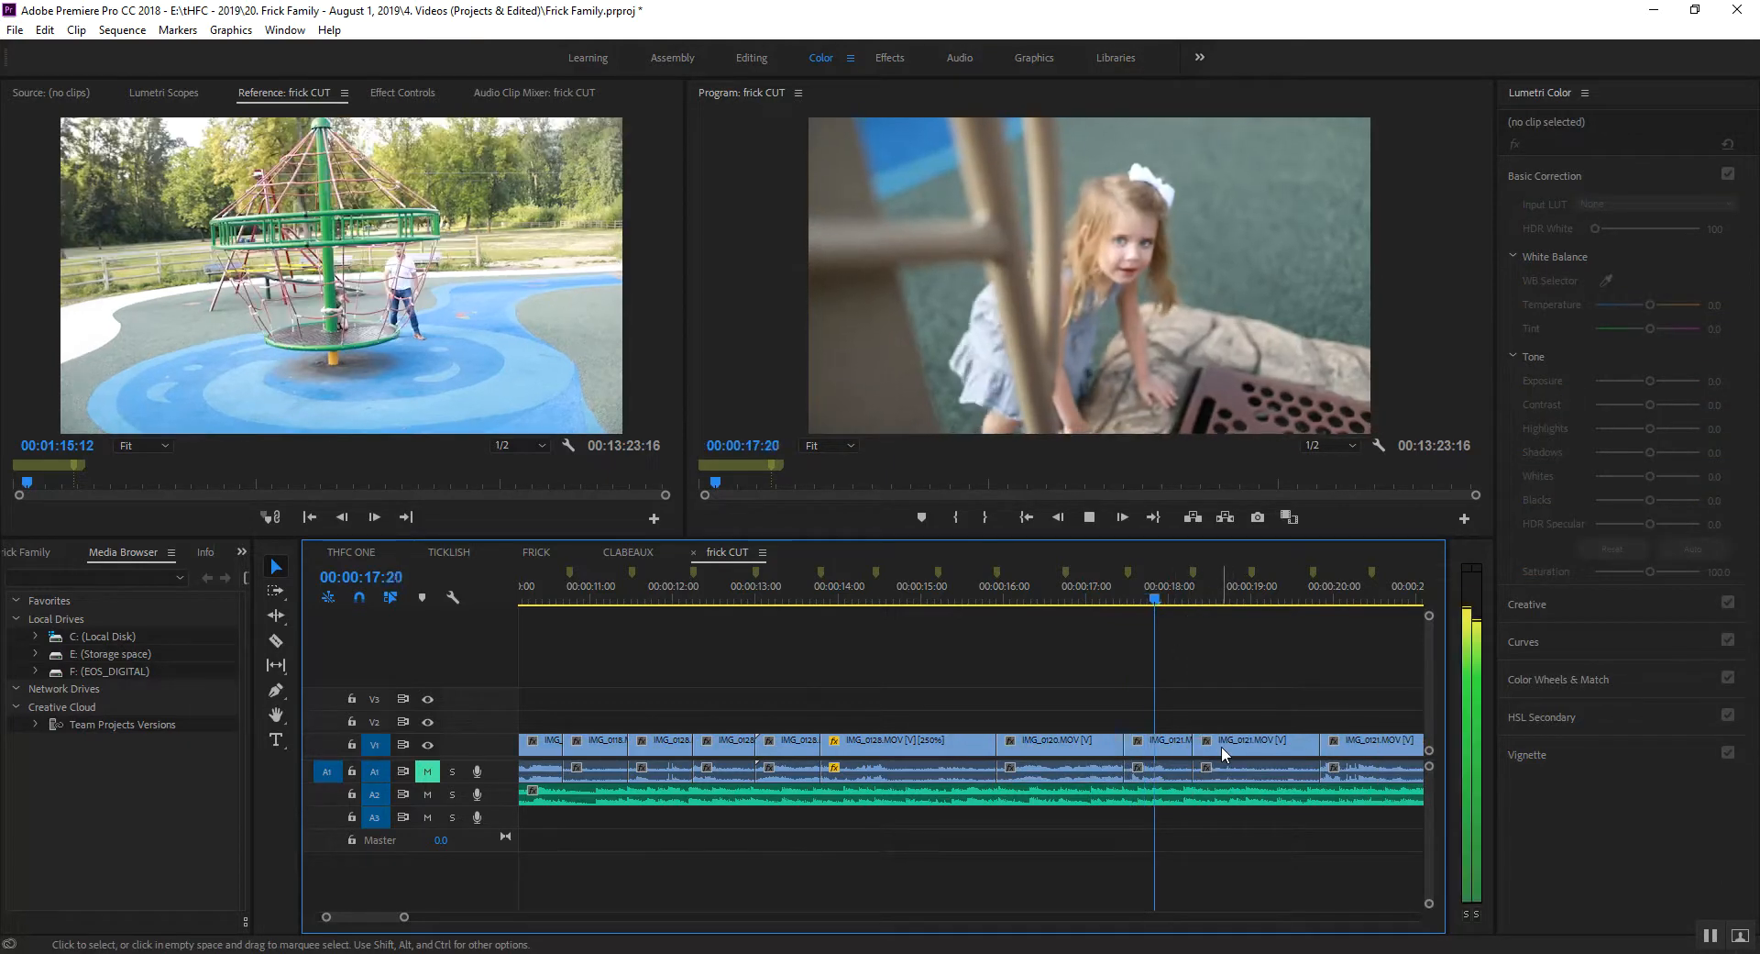
# Preview and delete the second IMG_0121 clip, close its gap, and play into the remaining IMG_0121 clip.
pyautogui.click(1282, 758)
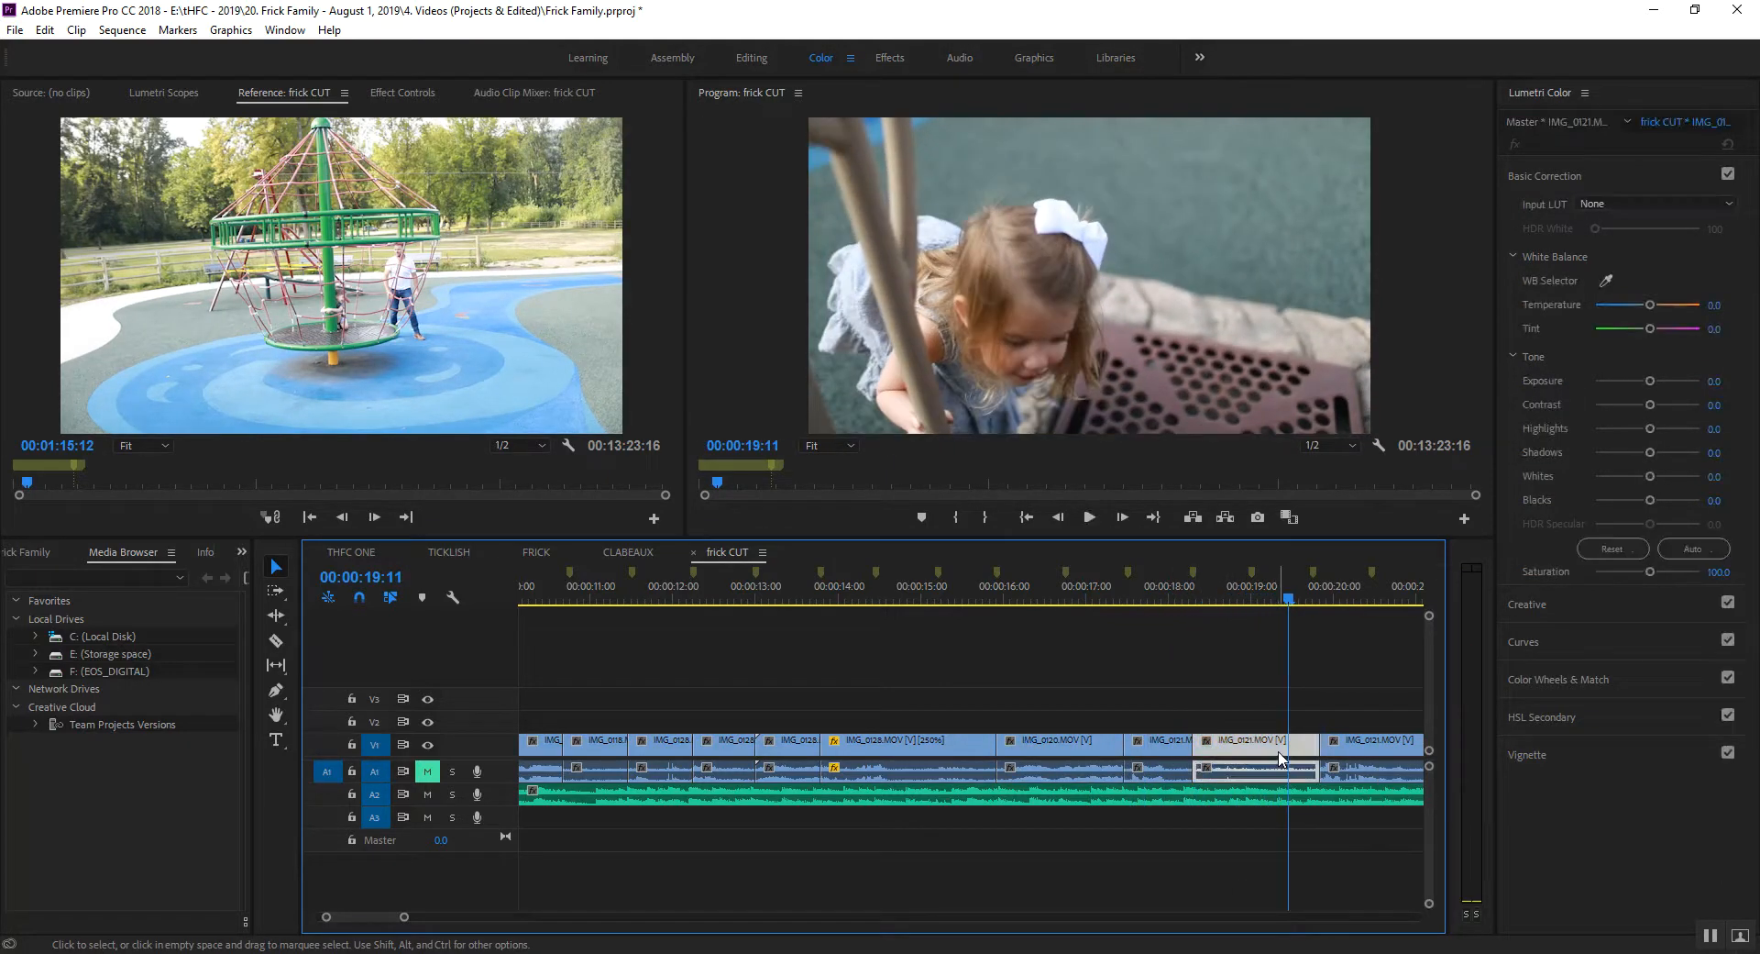
pyautogui.press('space')
pyautogui.press('space')
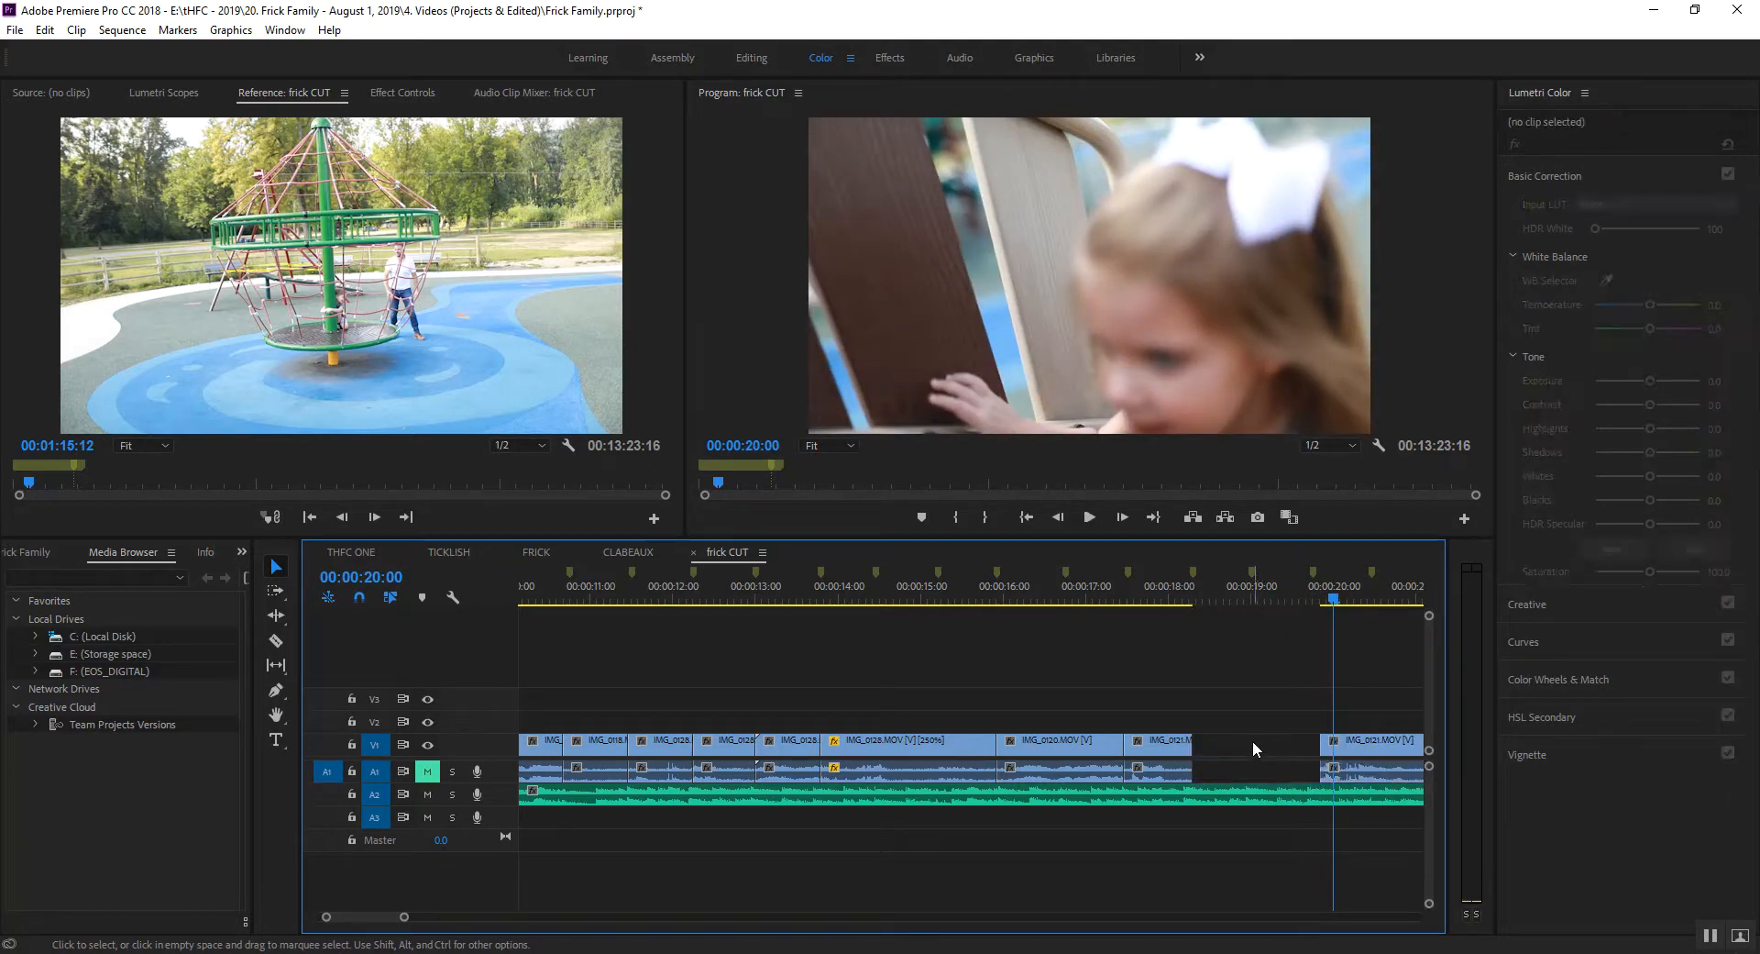
pyautogui.click(1254, 748)
pyautogui.press('Delete')
pyautogui.click(1143, 598)
pyautogui.press('space')
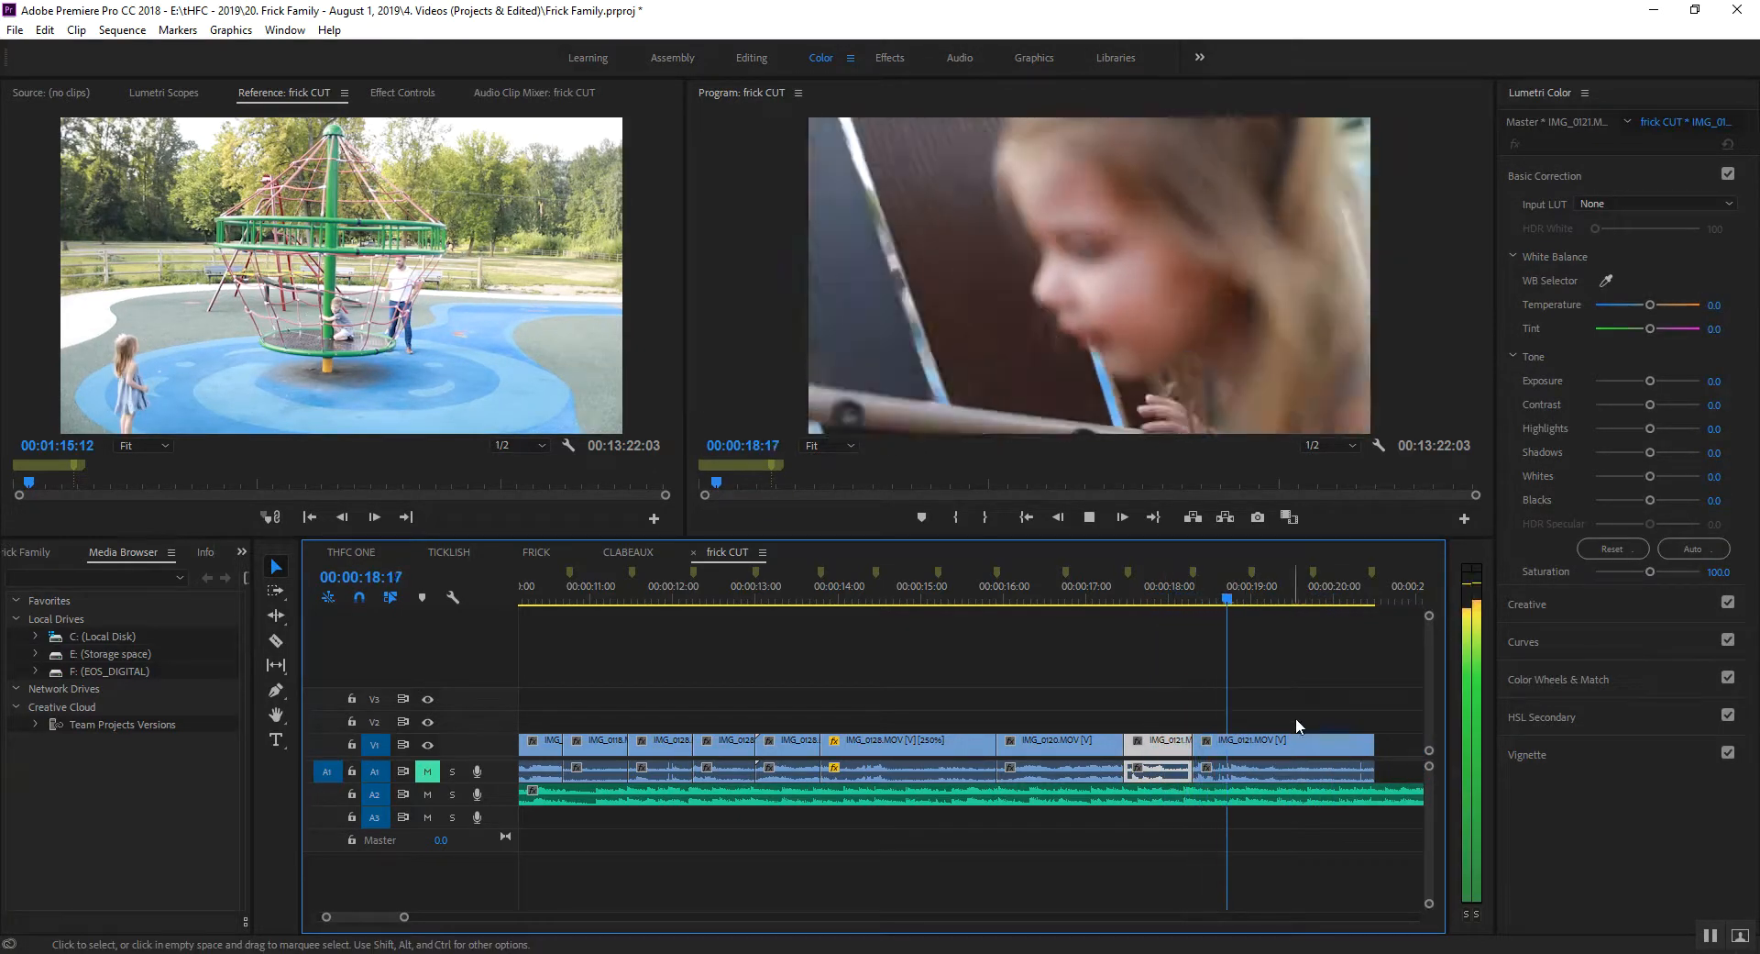
# Trim the last IMG_0121 clip's start and its end to the music marker near 00:00:19:00, and replay the section.
pyautogui.click(1217, 759)
pyautogui.moveTo(1185, 748); pyautogui.dragTo(1246, 741)
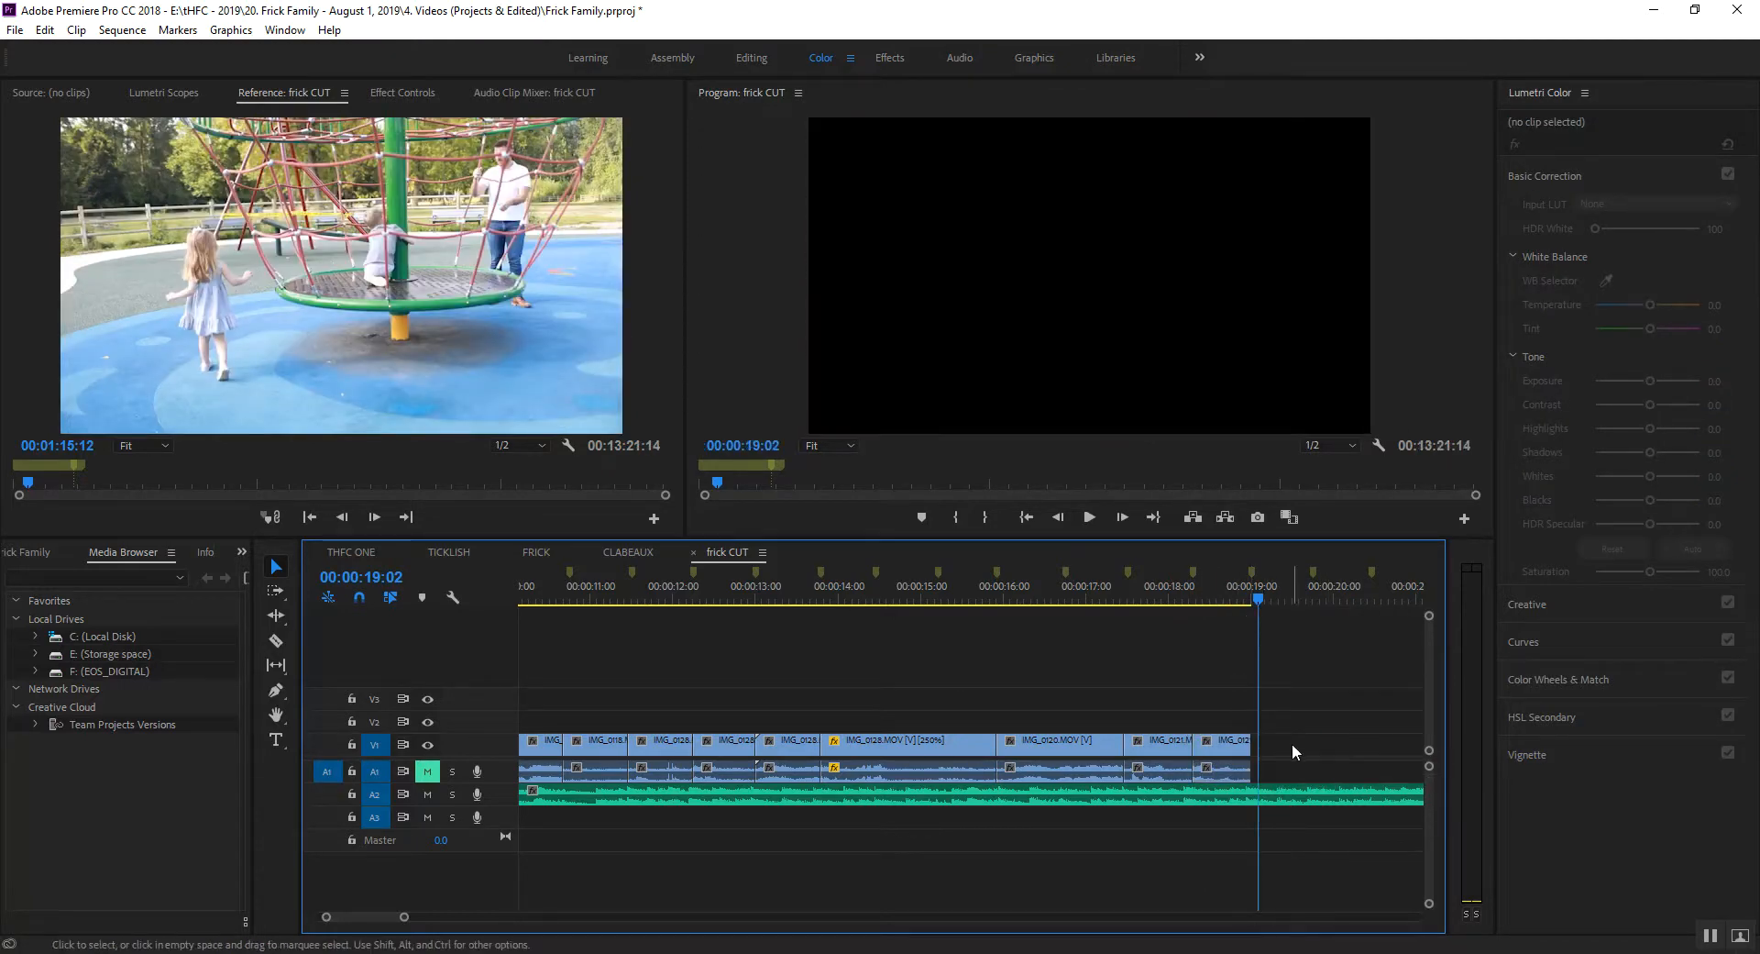
pyautogui.press('-')
pyautogui.click(1030, 598)
pyautogui.press('space')
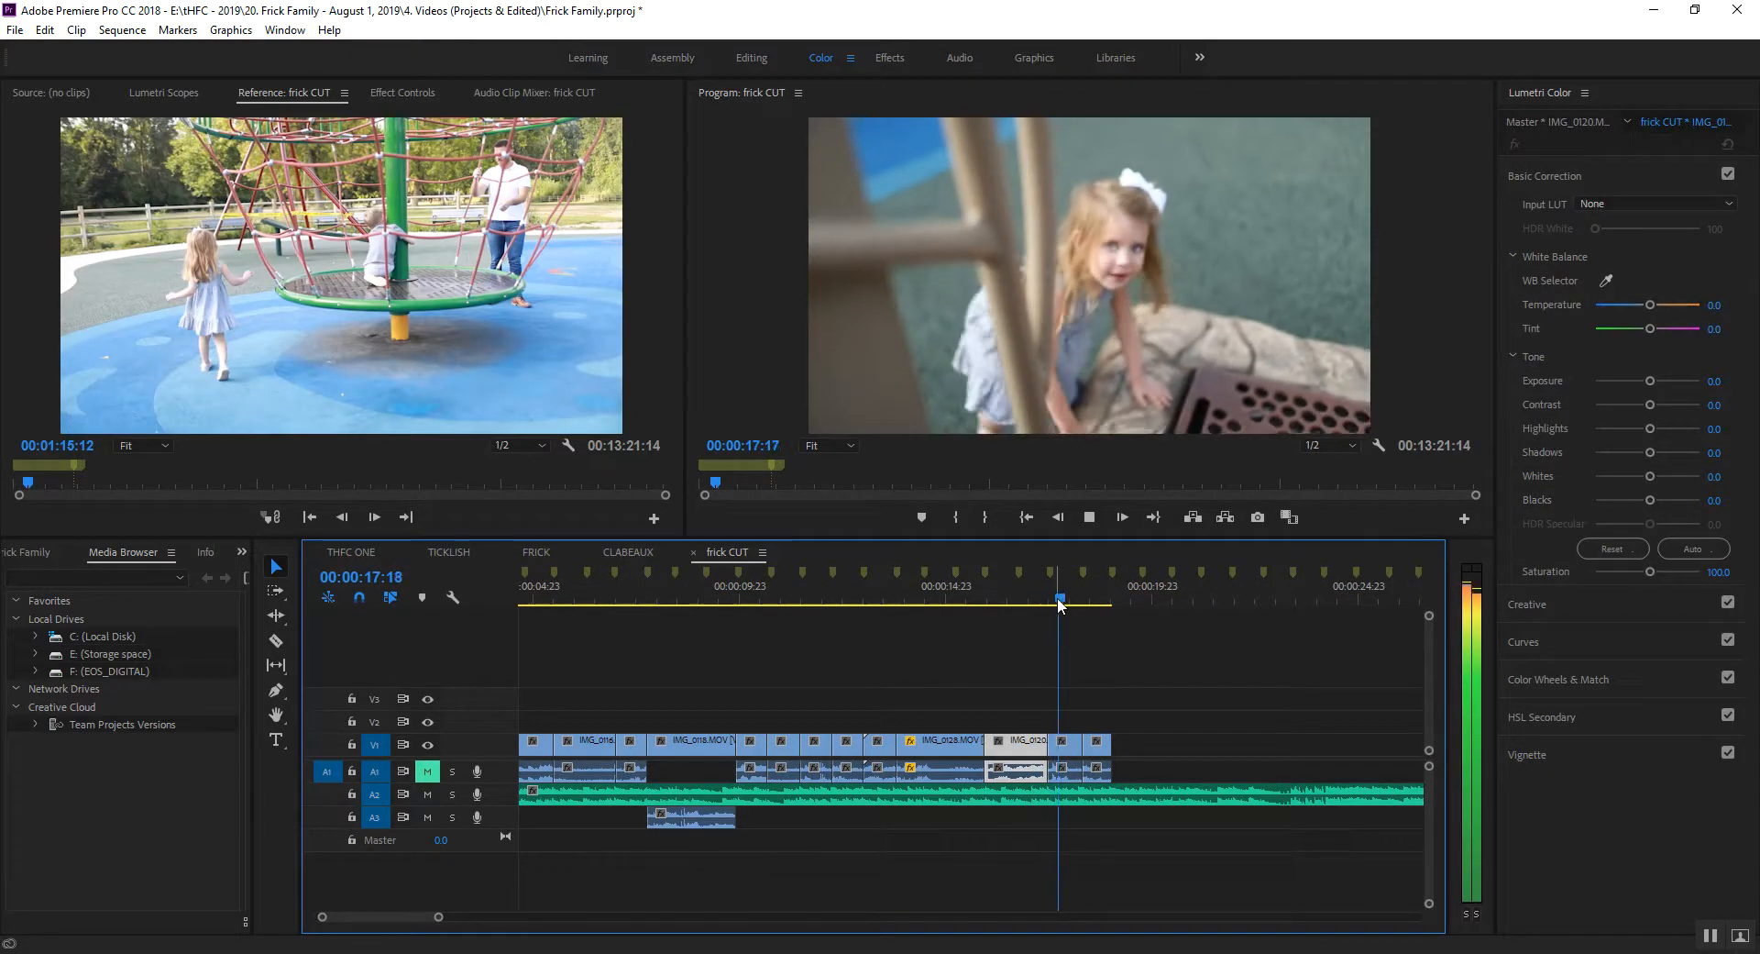
pyautogui.press('space')
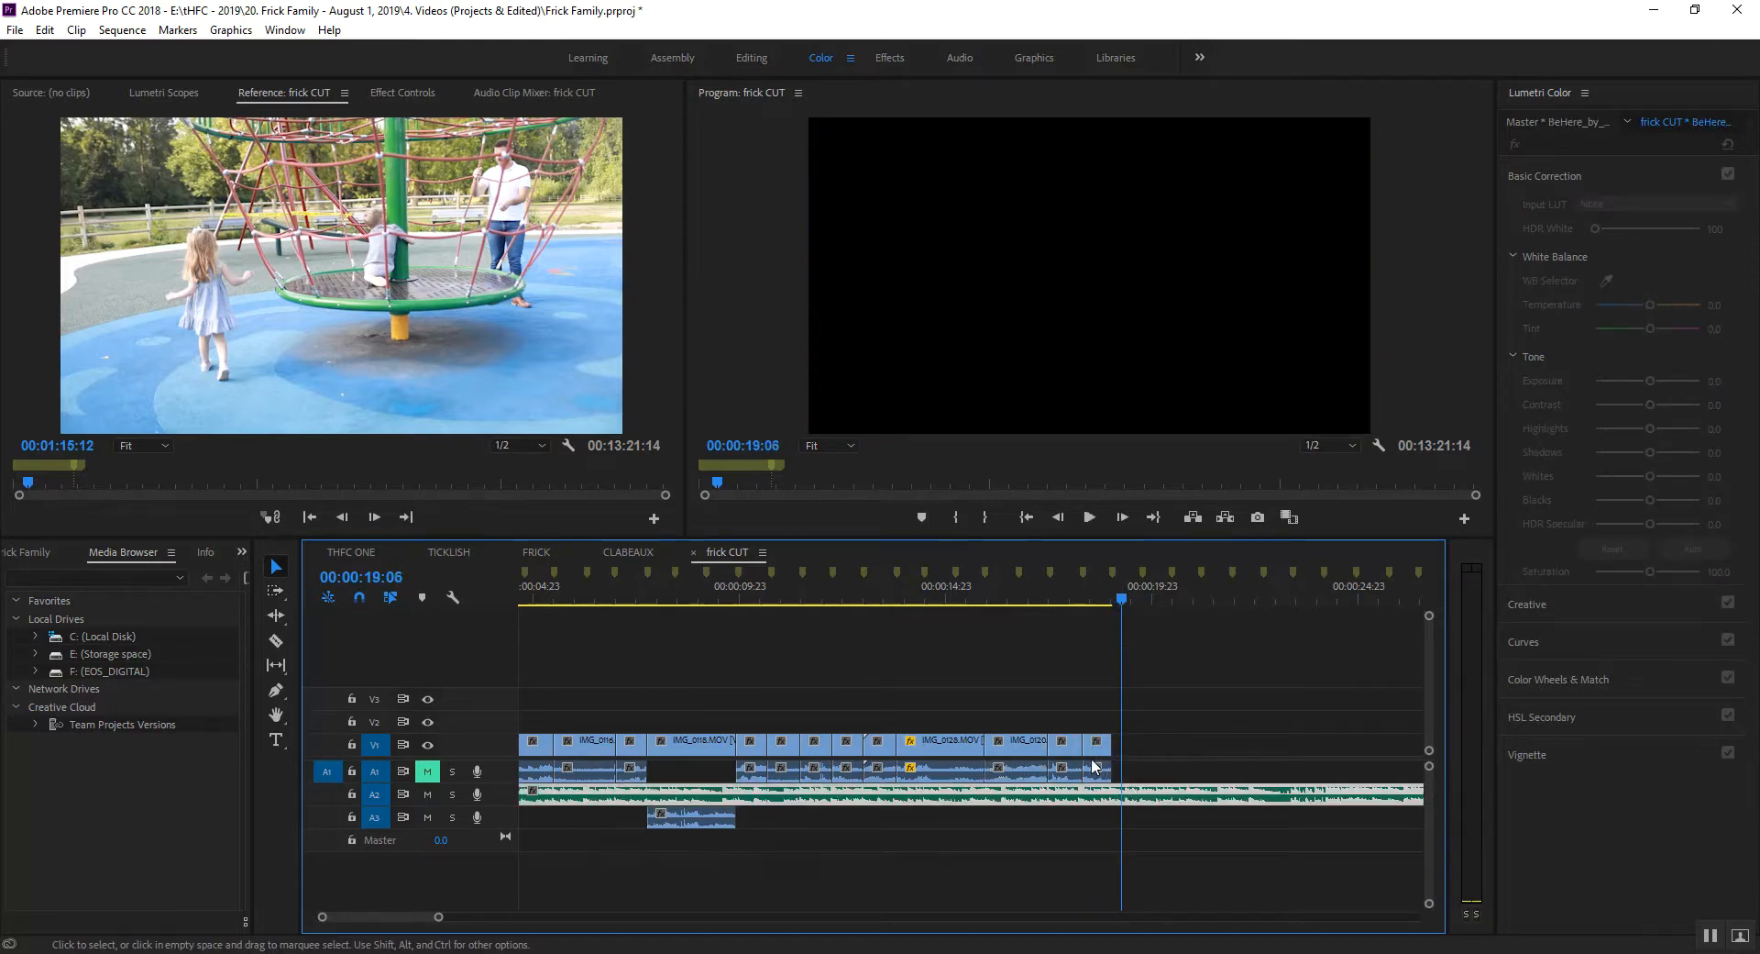
# Extend the last IMG_0121 clip's start to include earlier footage from the marker near 00:00:18:07, and trim its end to about 00:00:19:00.
pyautogui.press('=')
pyautogui.press('=')
pyautogui.moveTo(939, 745); pyautogui.dragTo(814, 740)
pyautogui.click(814, 598)
pyautogui.press('space')
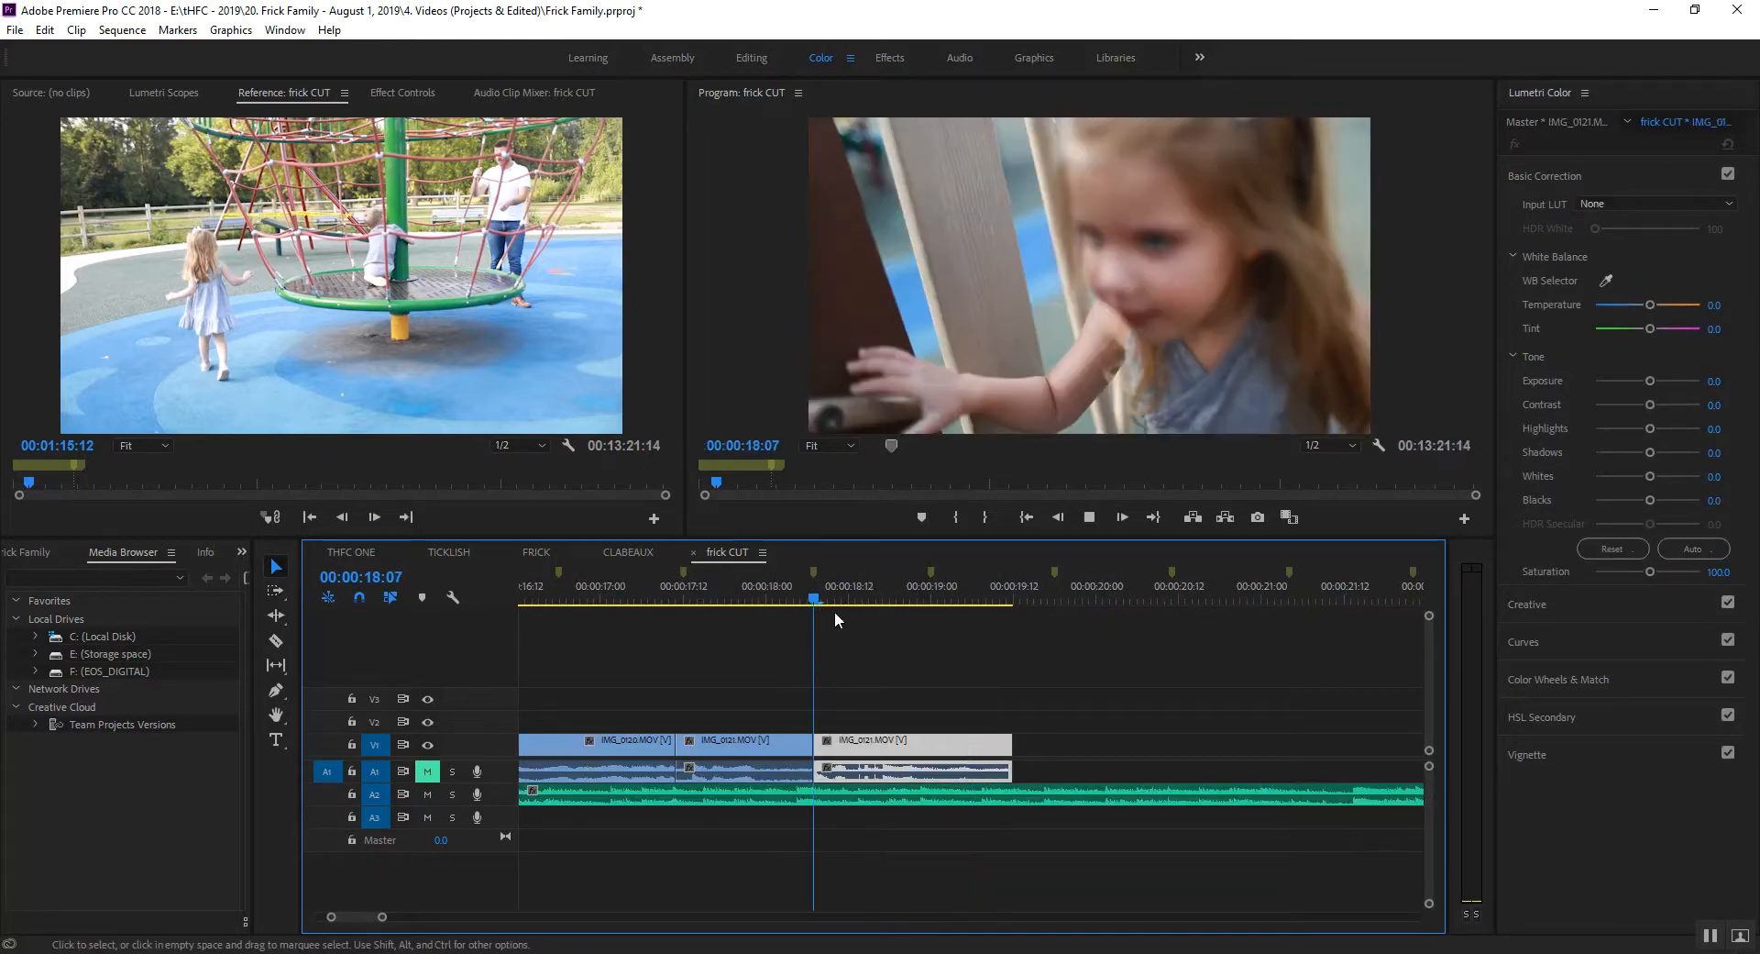
pyautogui.press('space')
pyautogui.moveTo(1008, 742); pyautogui.dragTo(934, 744)
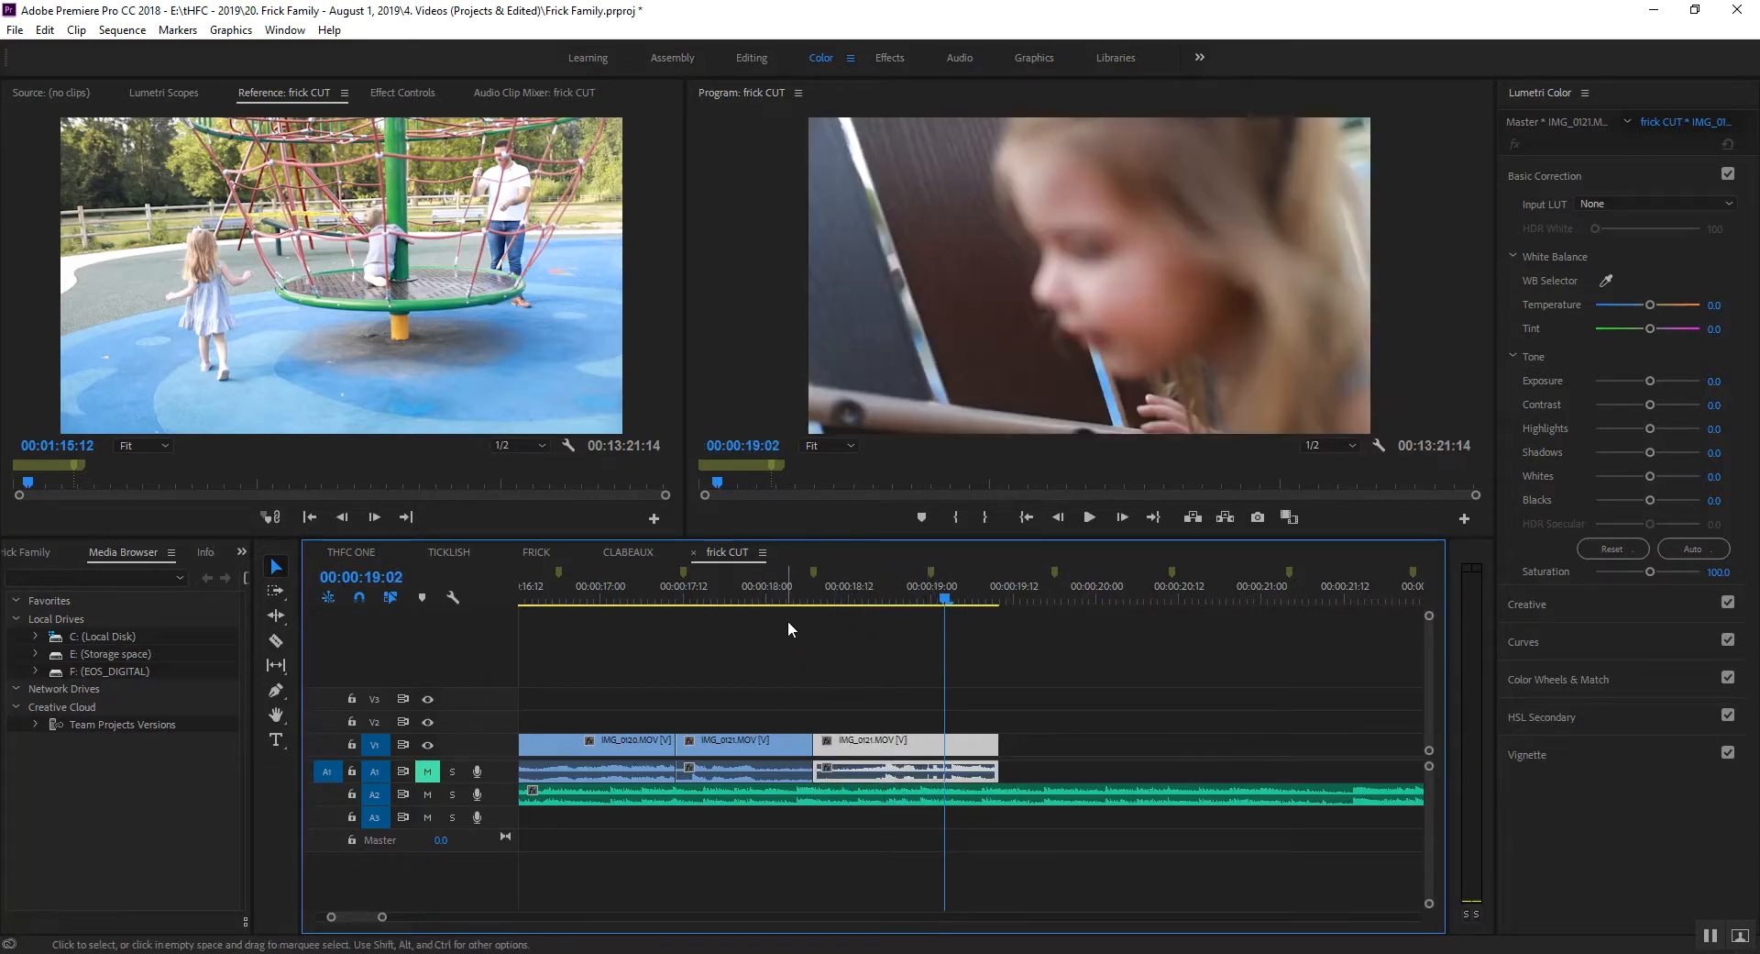
# Replay the last IMG_0121 clip, undo its latest adjustment, and save the project.
pyautogui.click(801, 596)
pyautogui.press('space')
pyautogui.press('space')
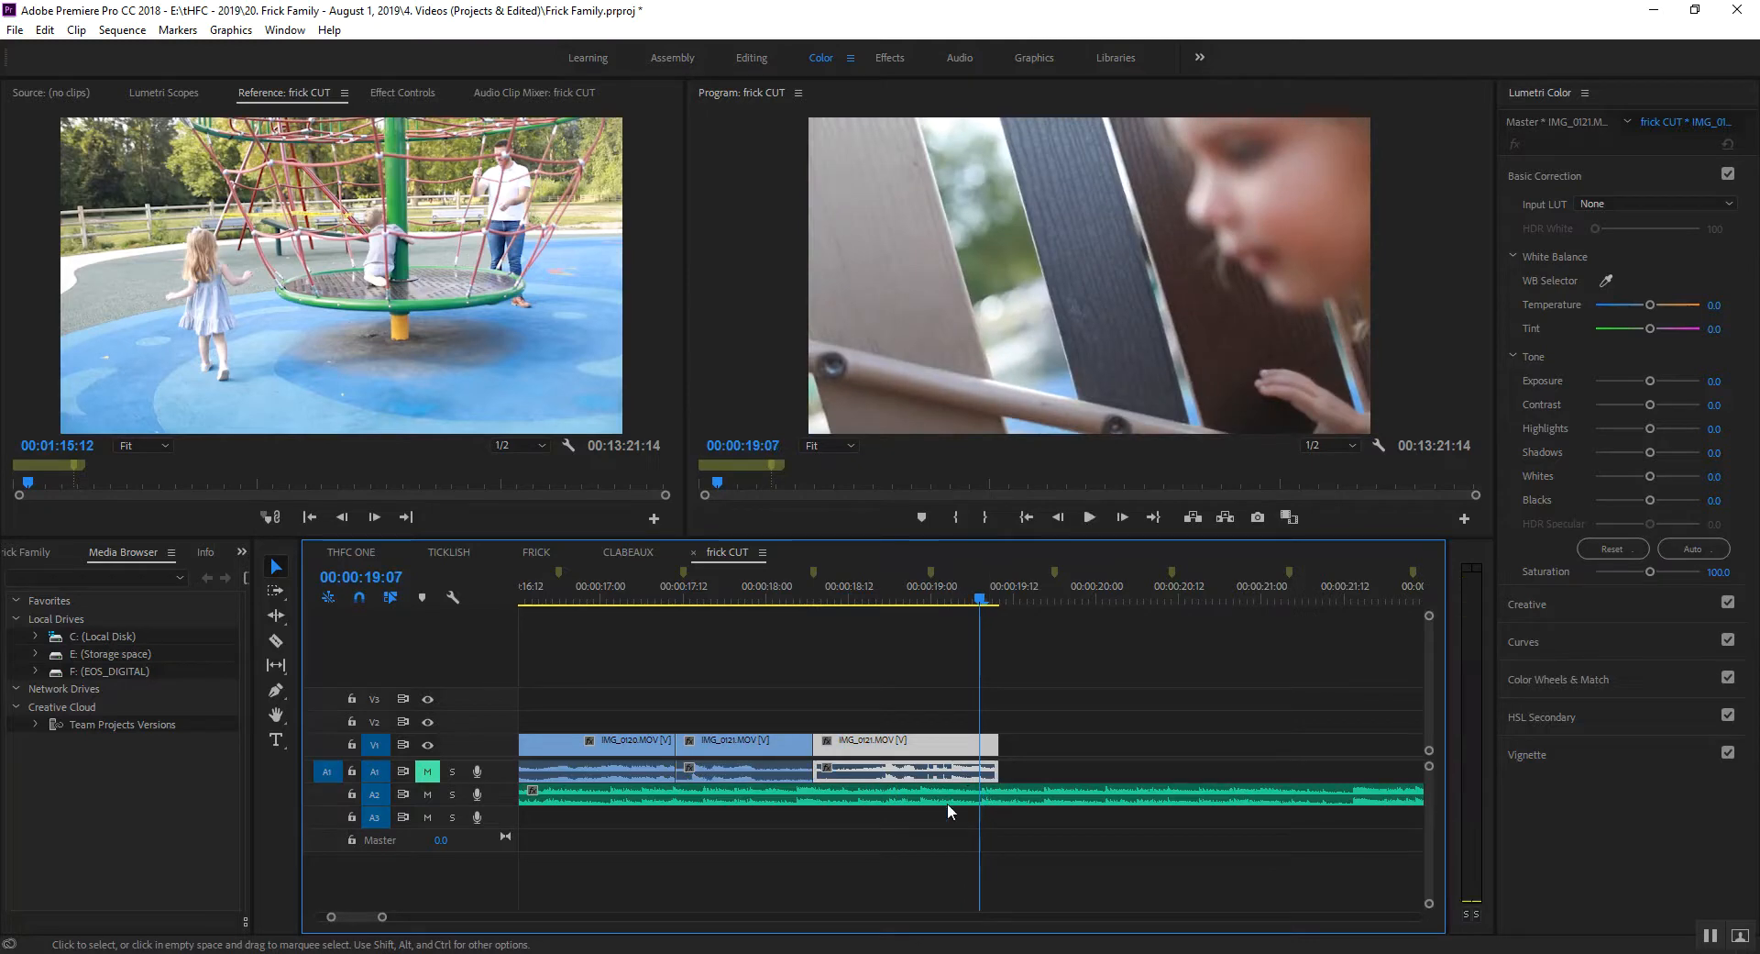
pyautogui.hotkey('ctrl', 'z')
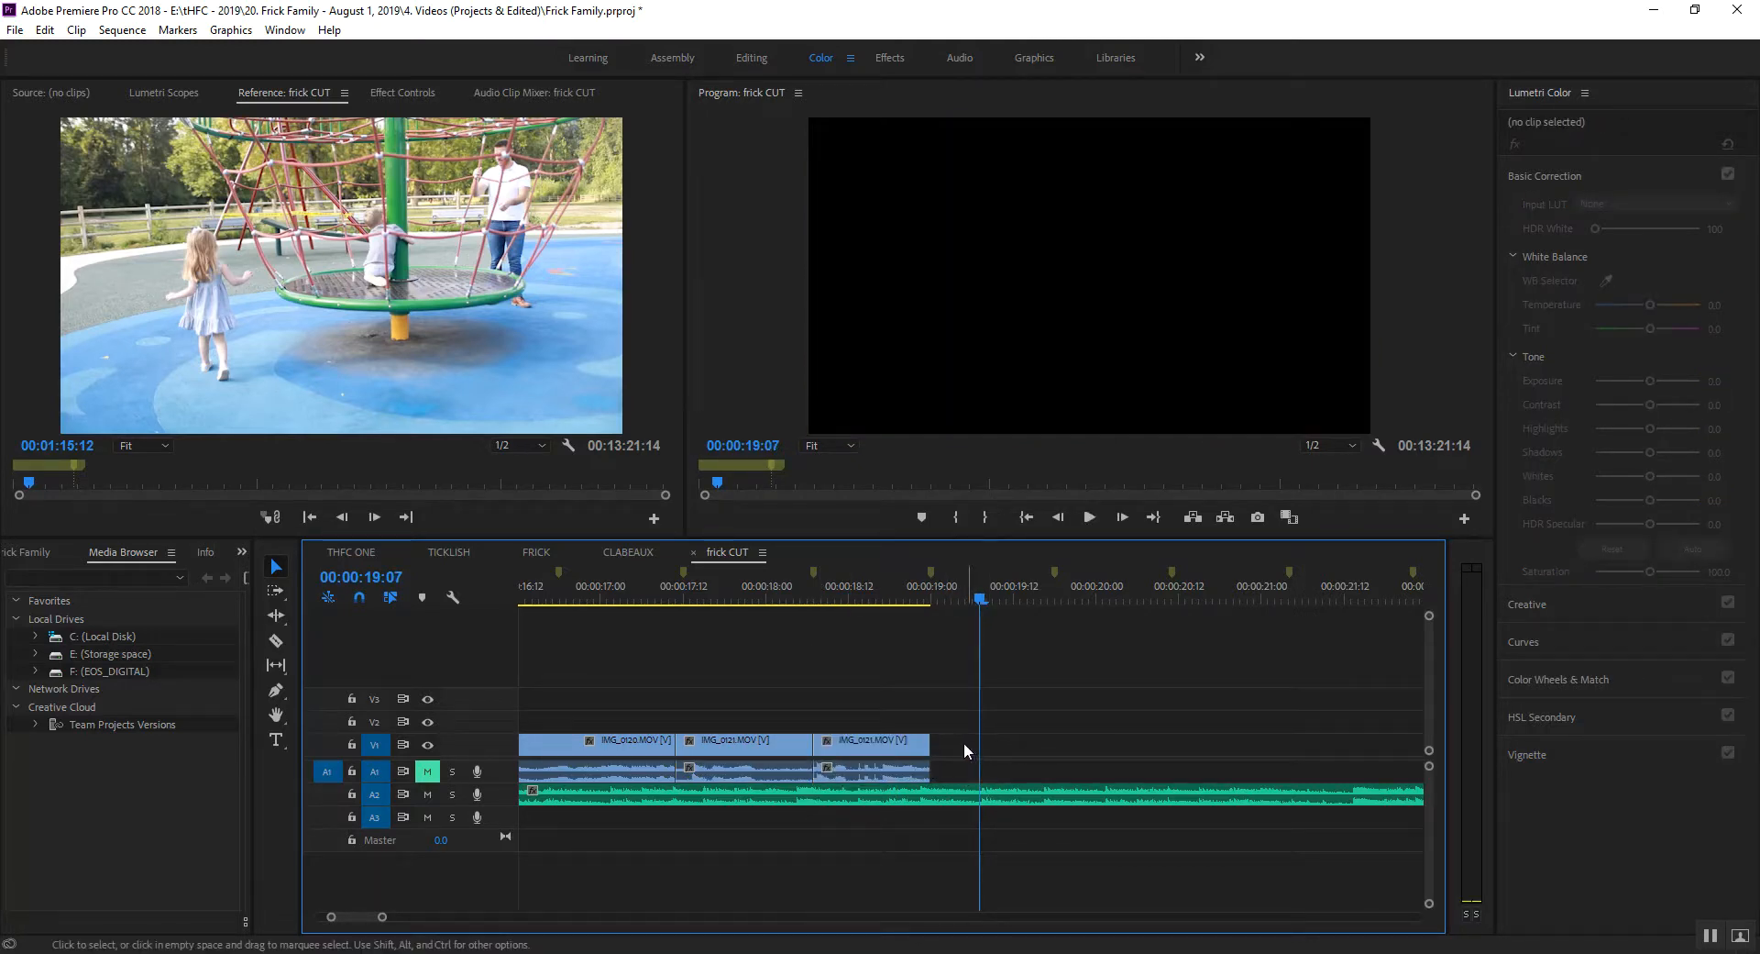
pyautogui.hotkey('ctrl', 's')
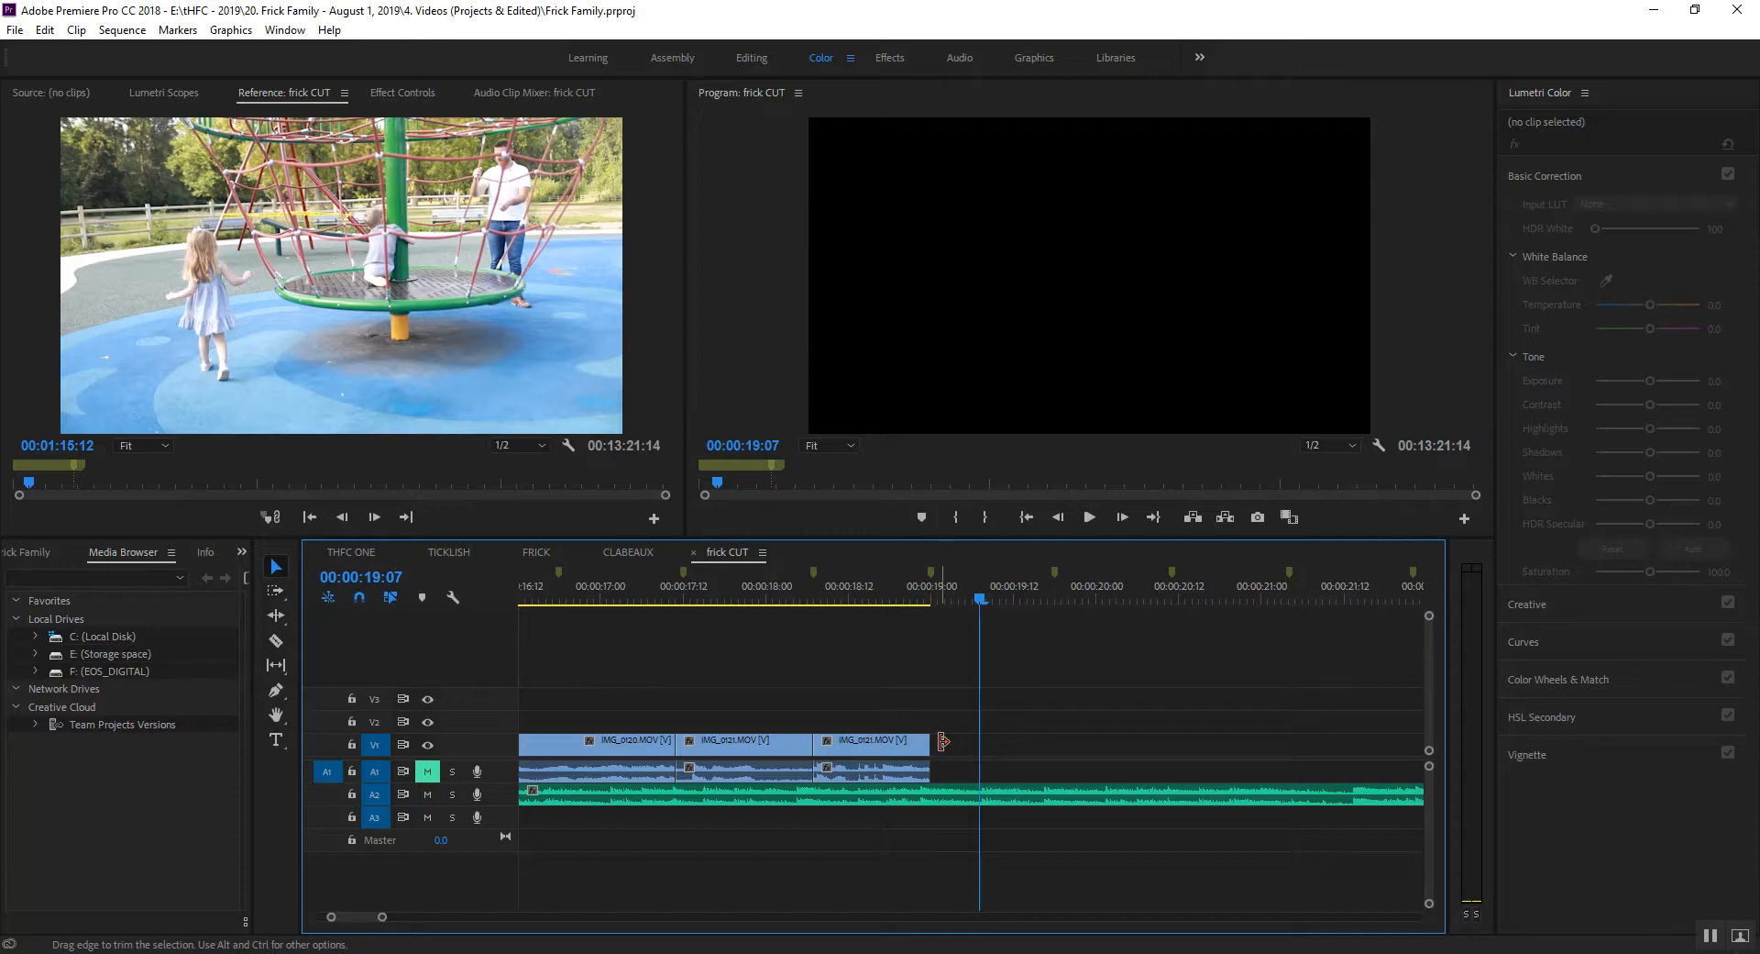
# Preview the IMG_0123 clip near 00:00:42:15 and move it earlier into the empty gap after the opening clips.
pyautogui.press('-')
pyautogui.press('-')
pyautogui.press('-')
pyautogui.press('-')
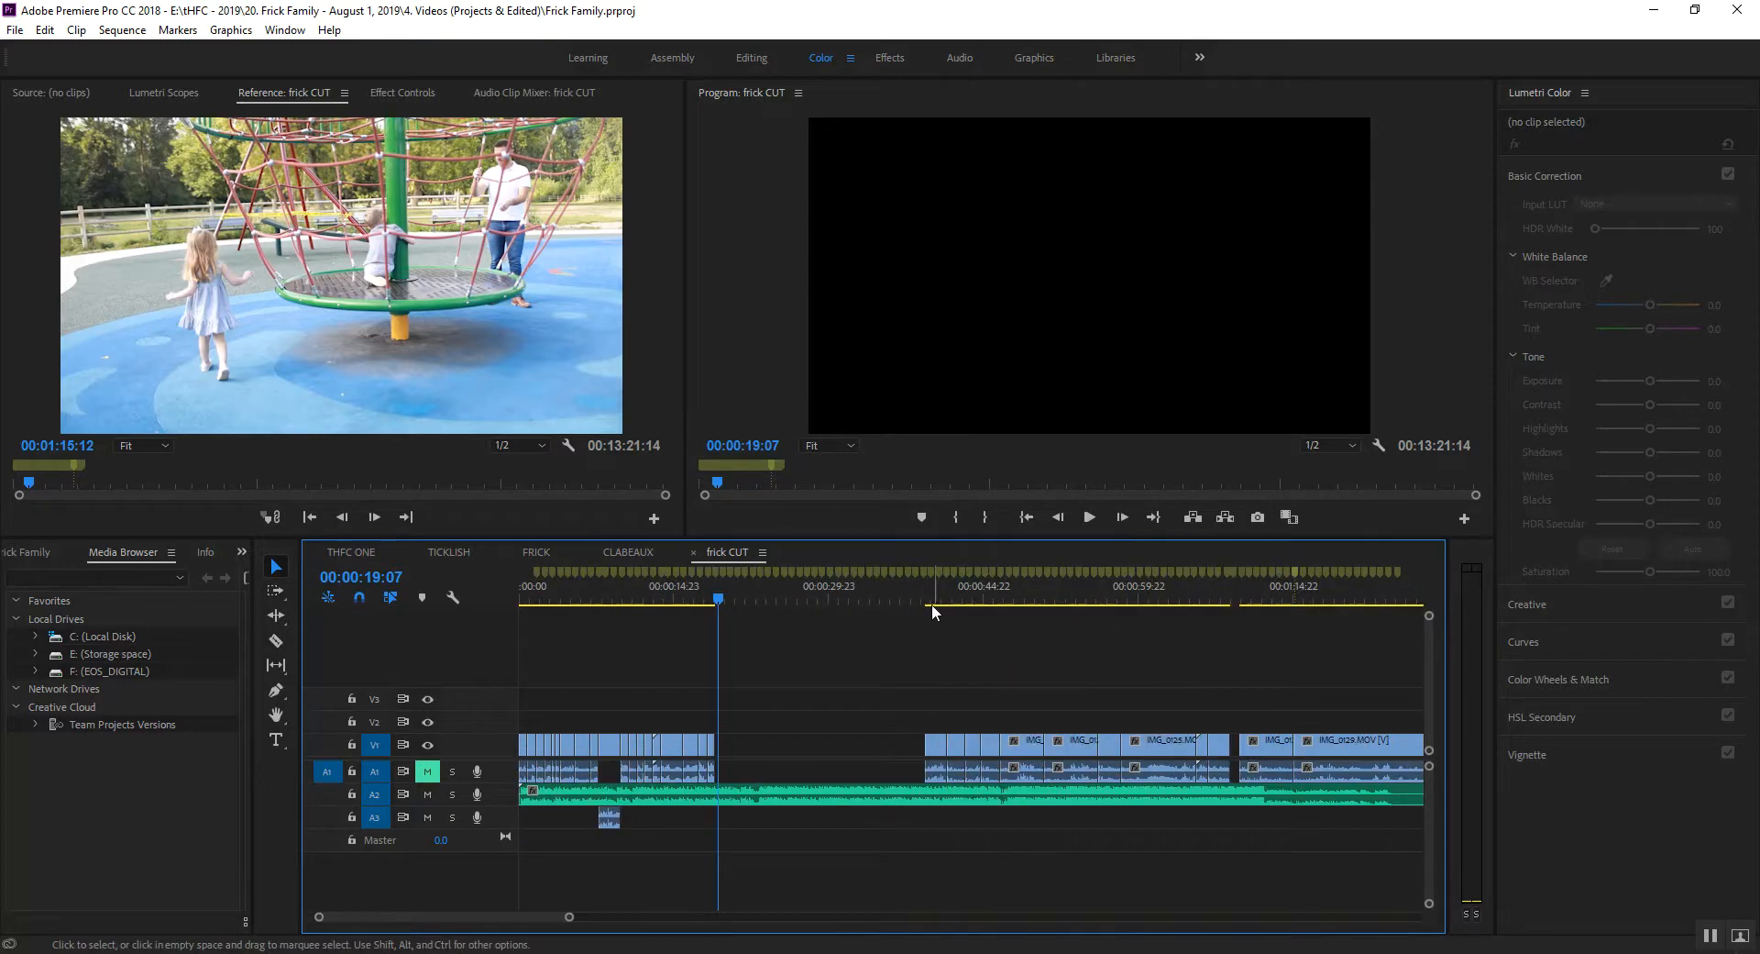
pyautogui.moveTo(933, 602); pyautogui.dragTo(959, 635)
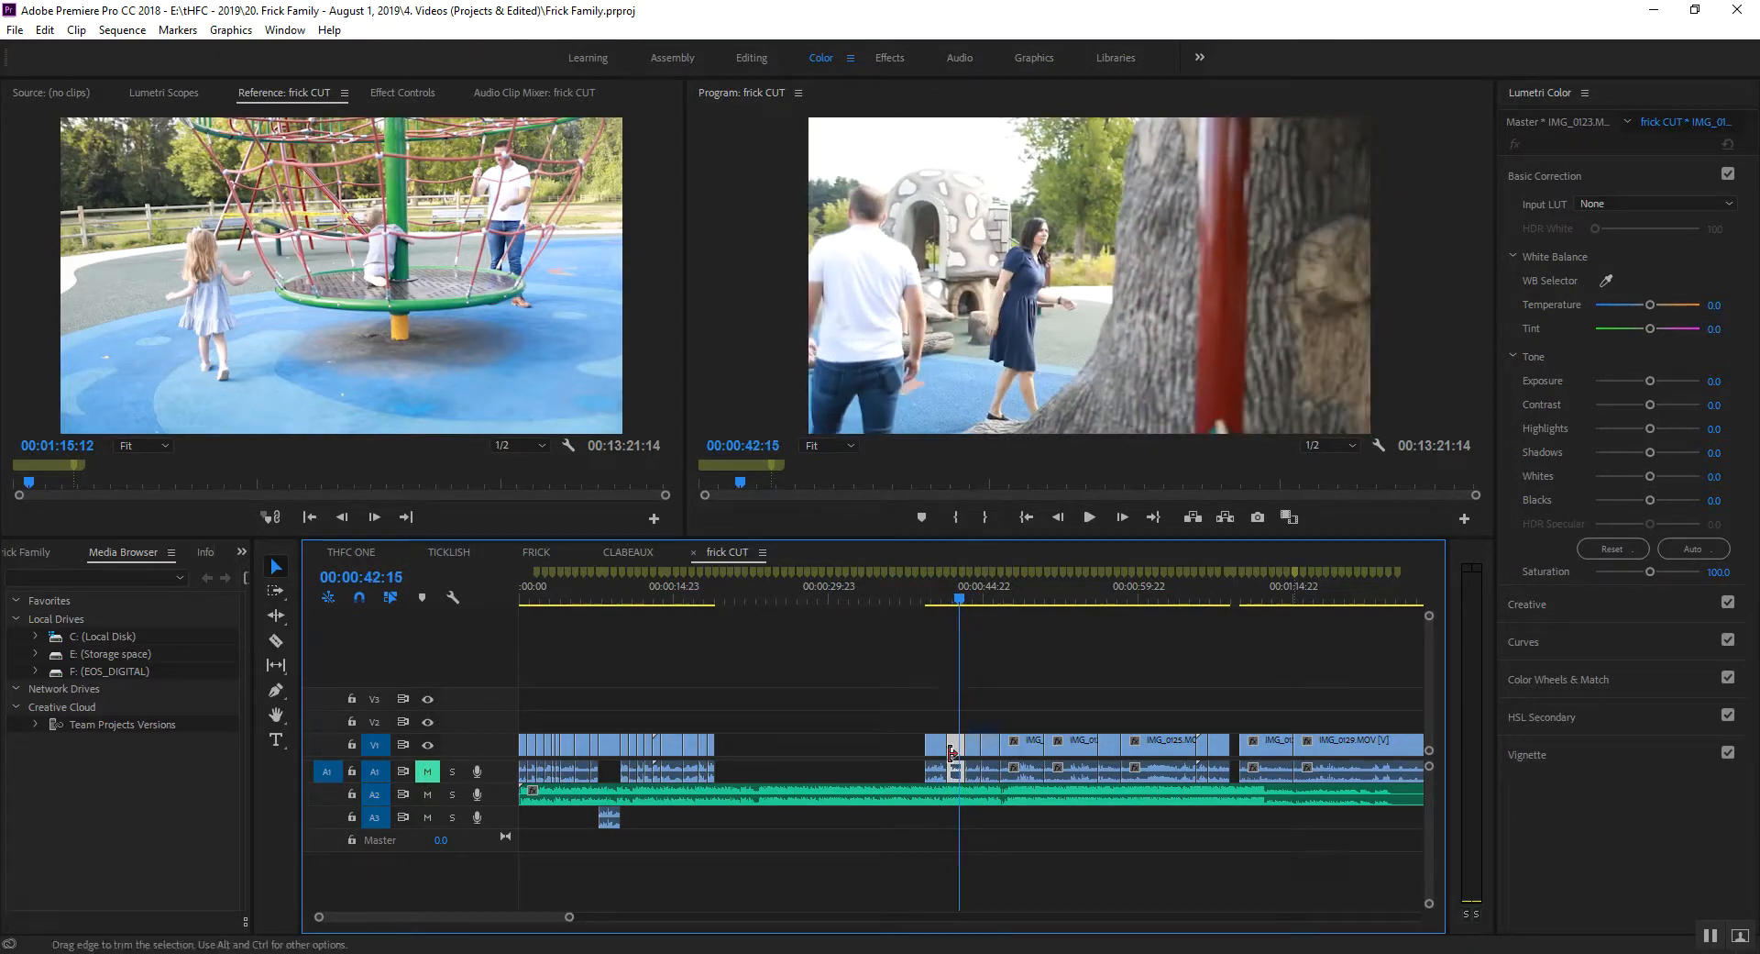
pyautogui.moveTo(957, 761); pyautogui.dragTo(807, 759)
# Move the IMG_0125 clip near 00:00:48:22 and the clip following it directly behind the relocated IMG_0123 clip.
pyautogui.moveTo(979, 600); pyautogui.dragTo(1027, 618)
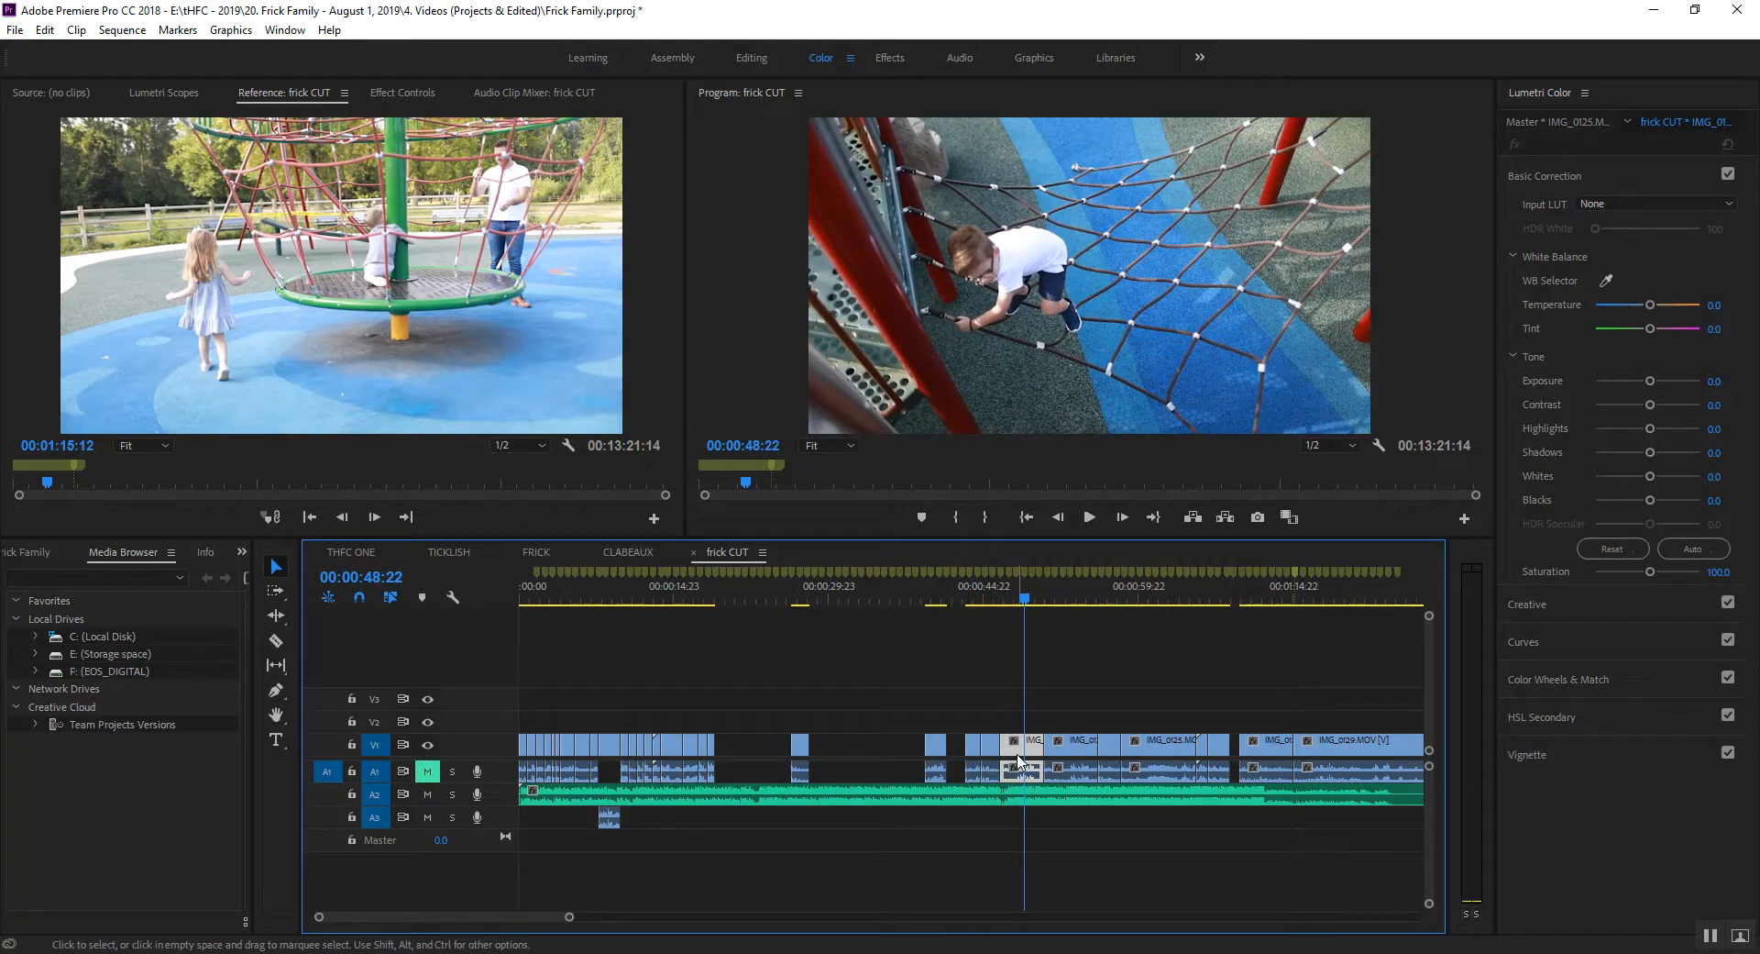
pyautogui.moveTo(1028, 760); pyautogui.dragTo(847, 766)
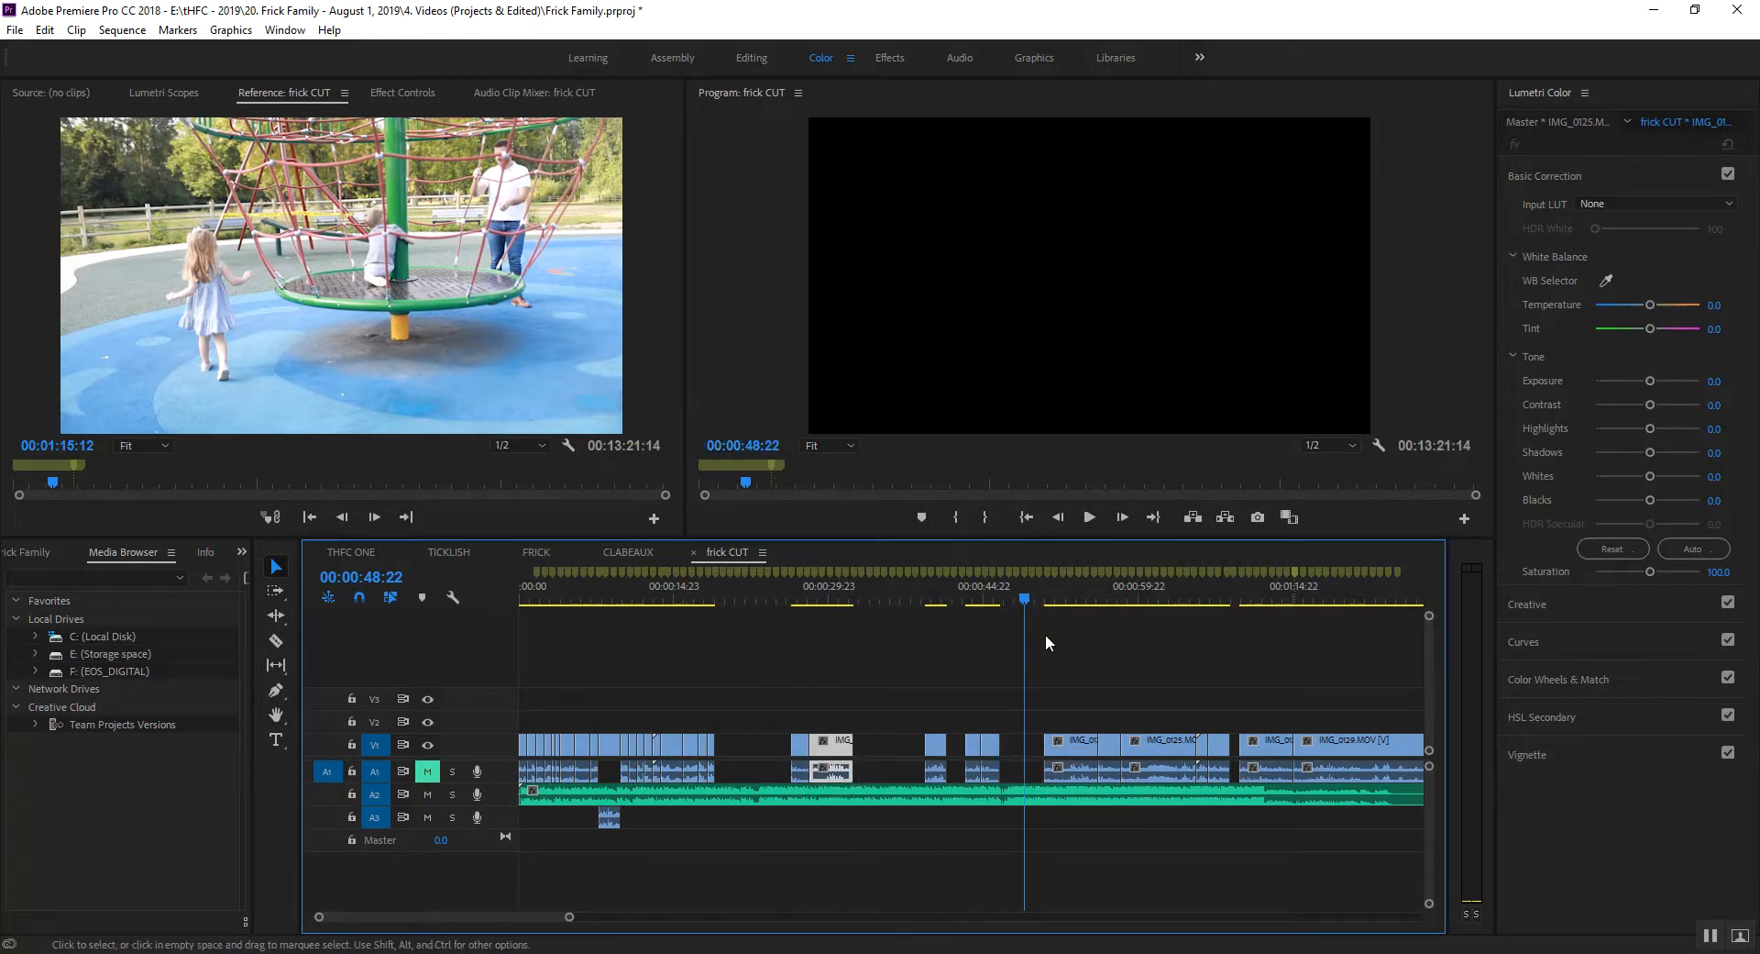
pyautogui.moveTo(1052, 601); pyautogui.dragTo(1064, 602)
pyautogui.moveTo(1091, 759); pyautogui.dragTo(903, 759)
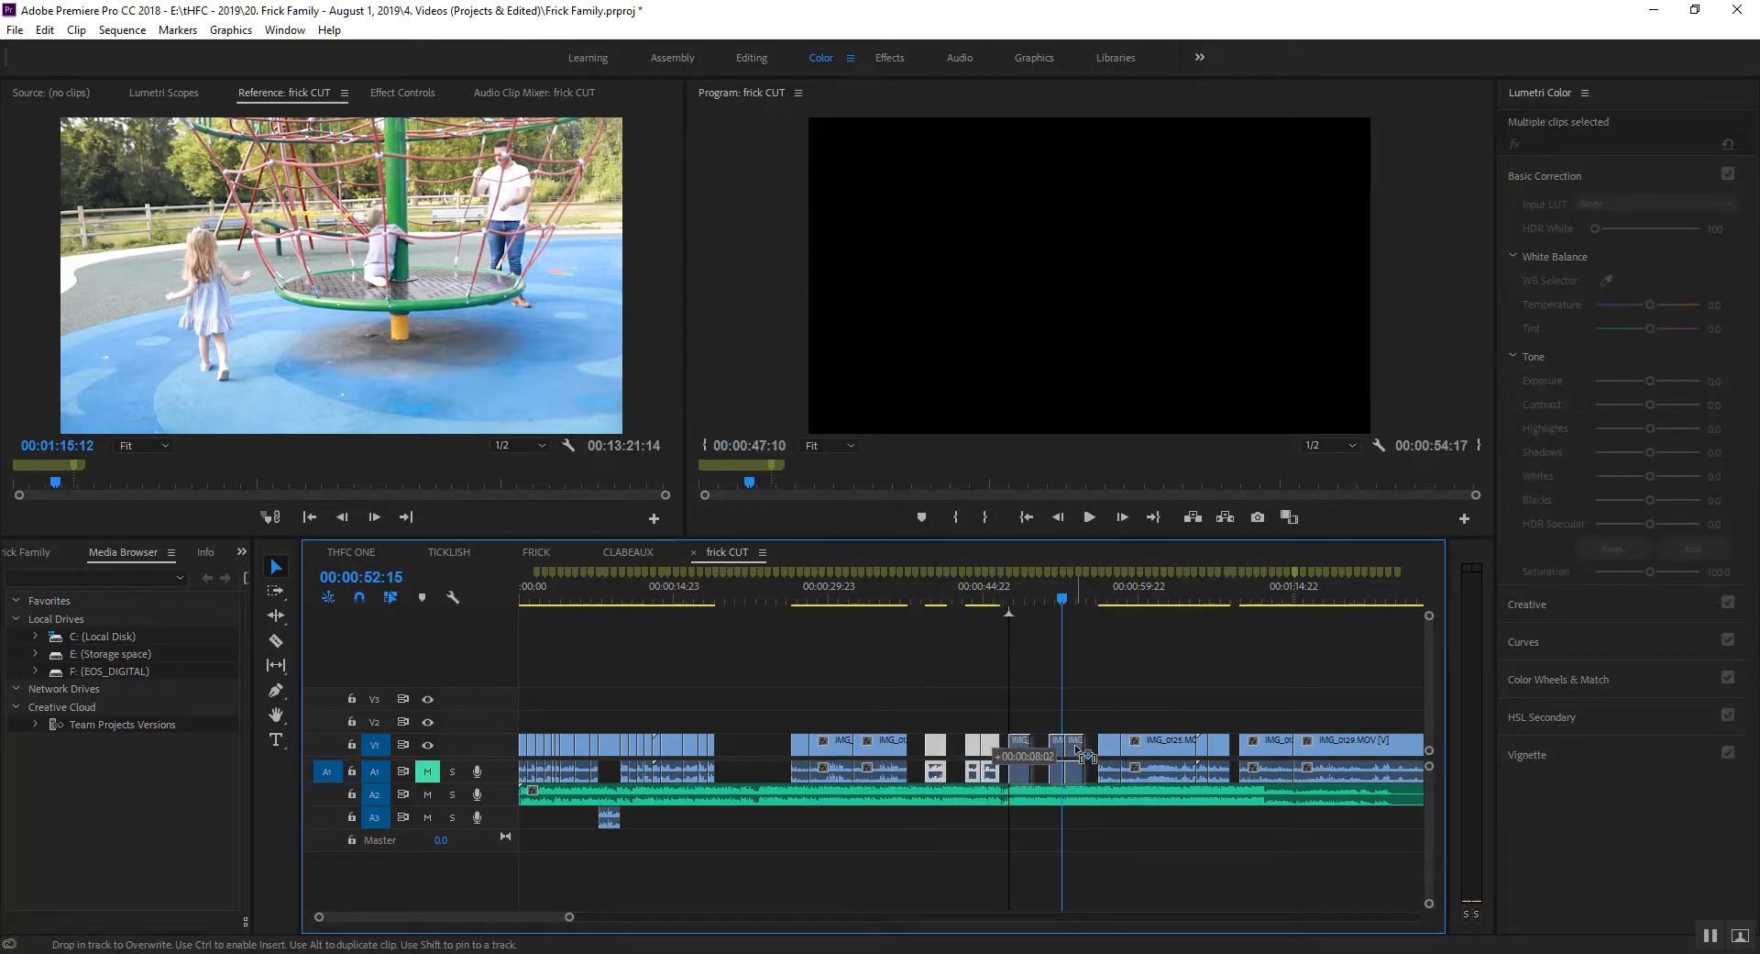
# Shift the short leftover clips later and append the clips from about 00:00:55:01, including the long IMG_0125 clip, to the gathered group.
pyautogui.moveTo(1087, 757); pyautogui.dragTo(1084, 758)
pyautogui.click(1084, 598)
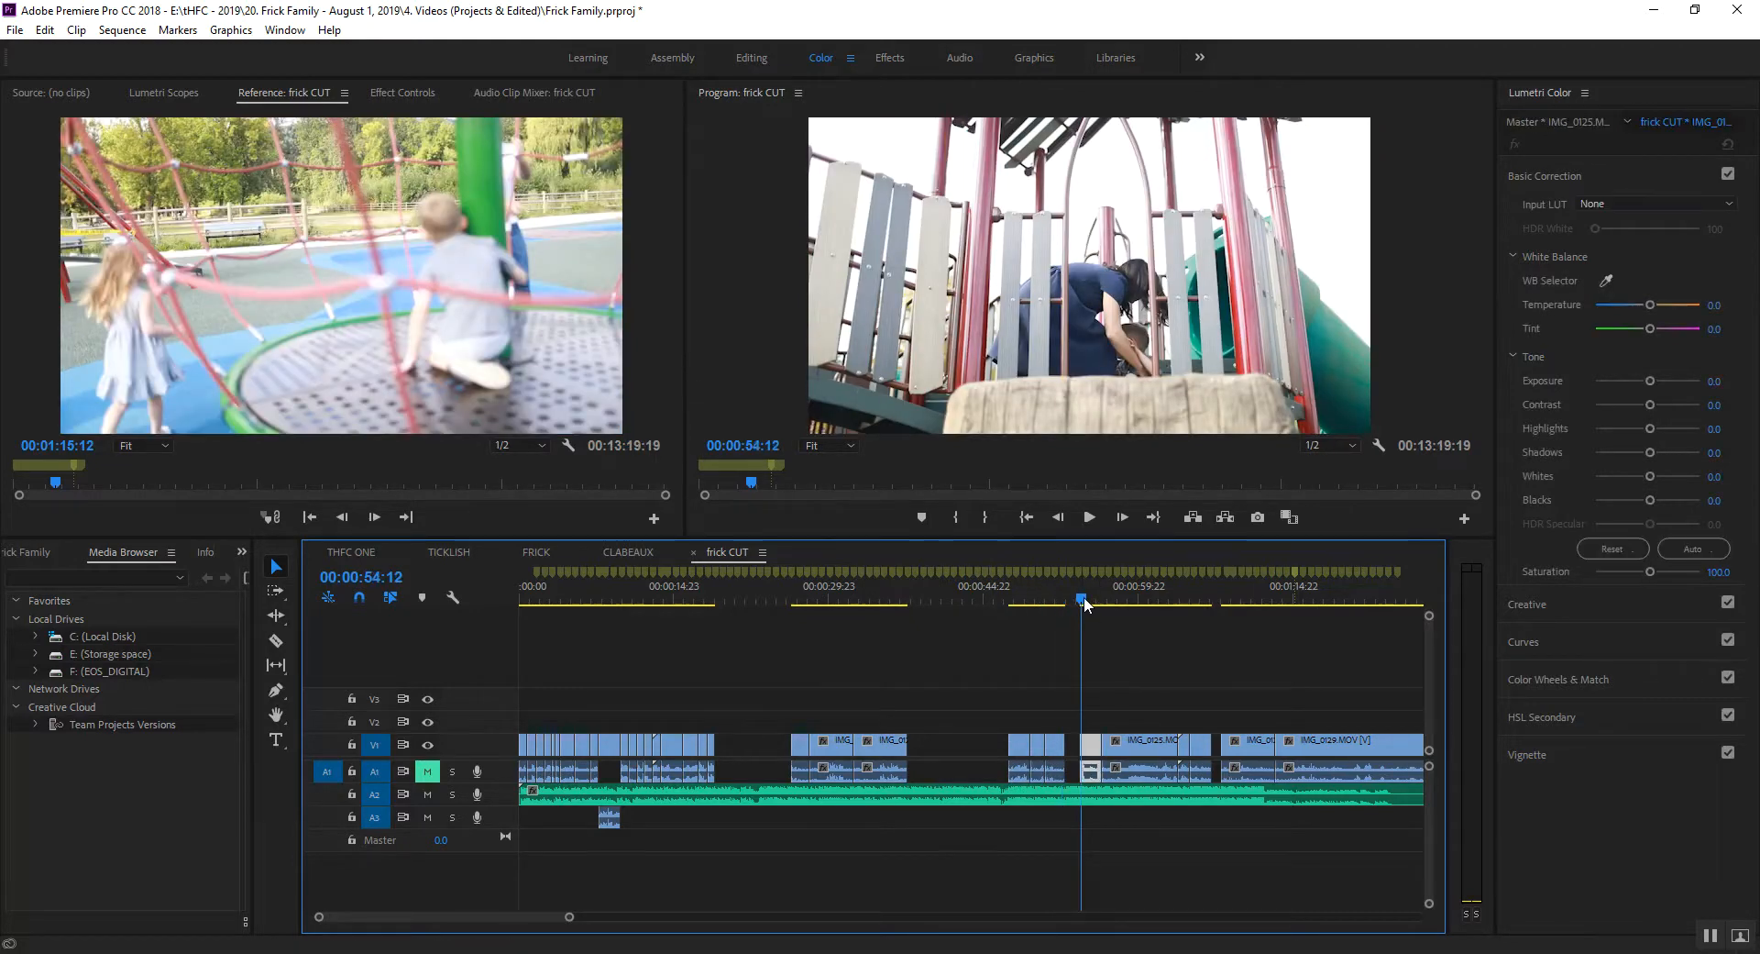
pyautogui.moveTo(1084, 598); pyautogui.dragTo(1088, 598)
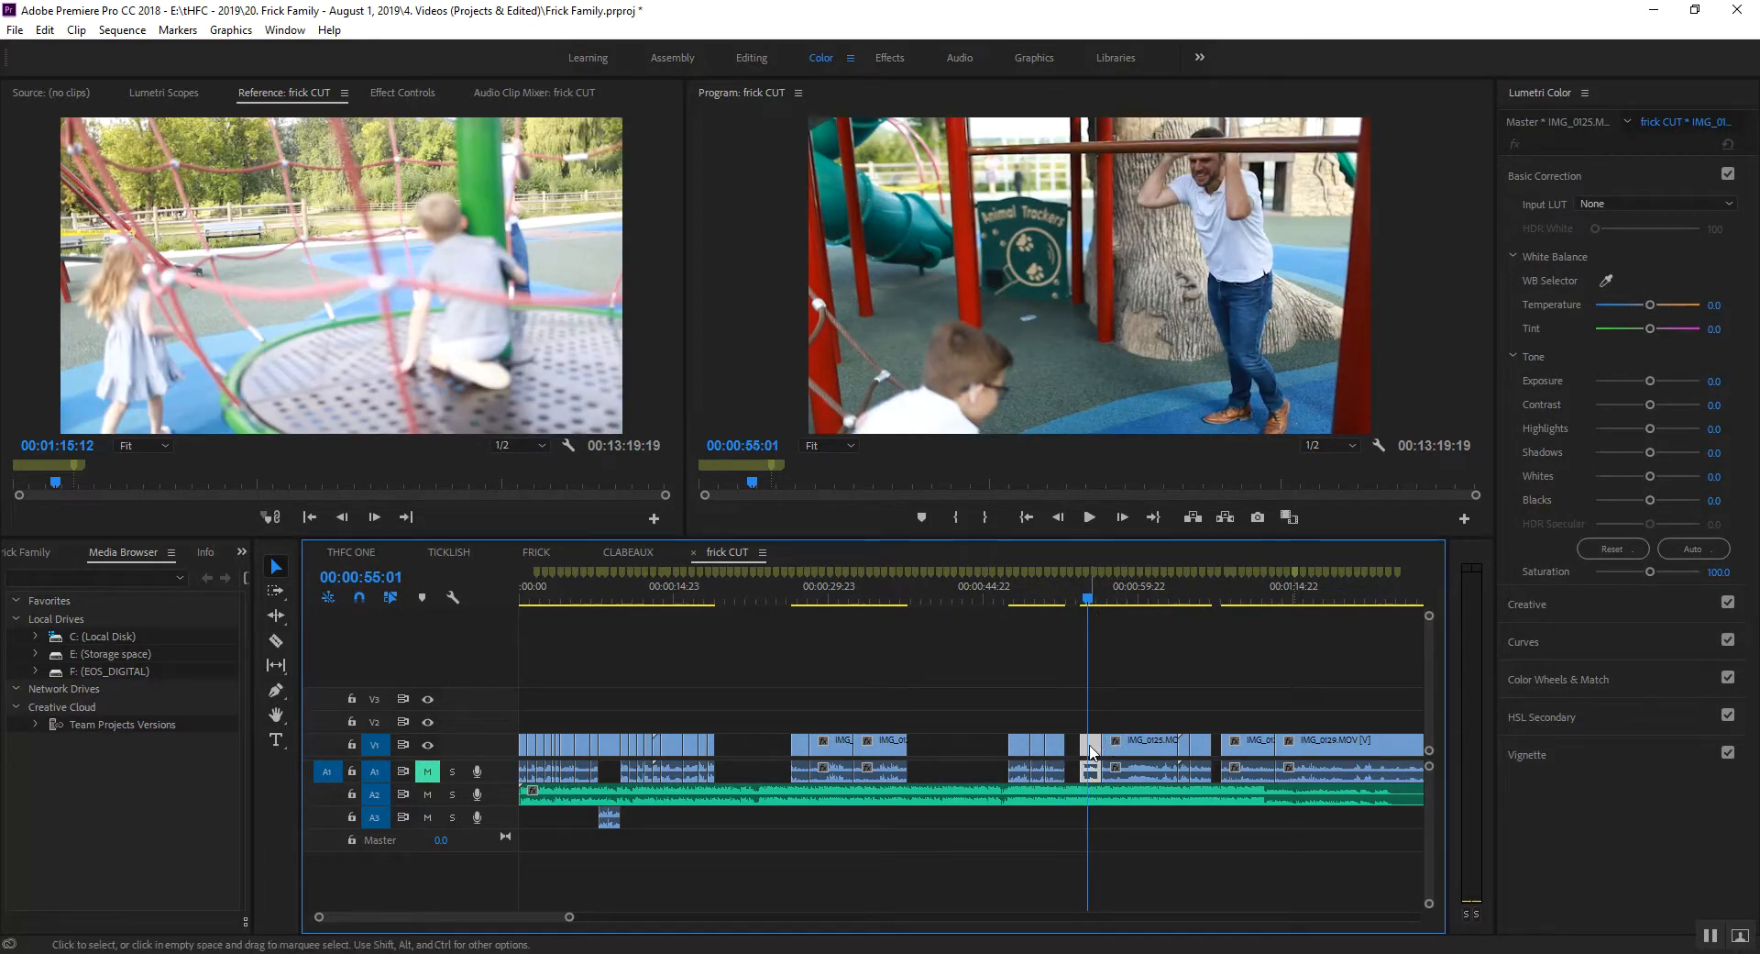
pyautogui.moveTo(1091, 752); pyautogui.dragTo(980, 760)
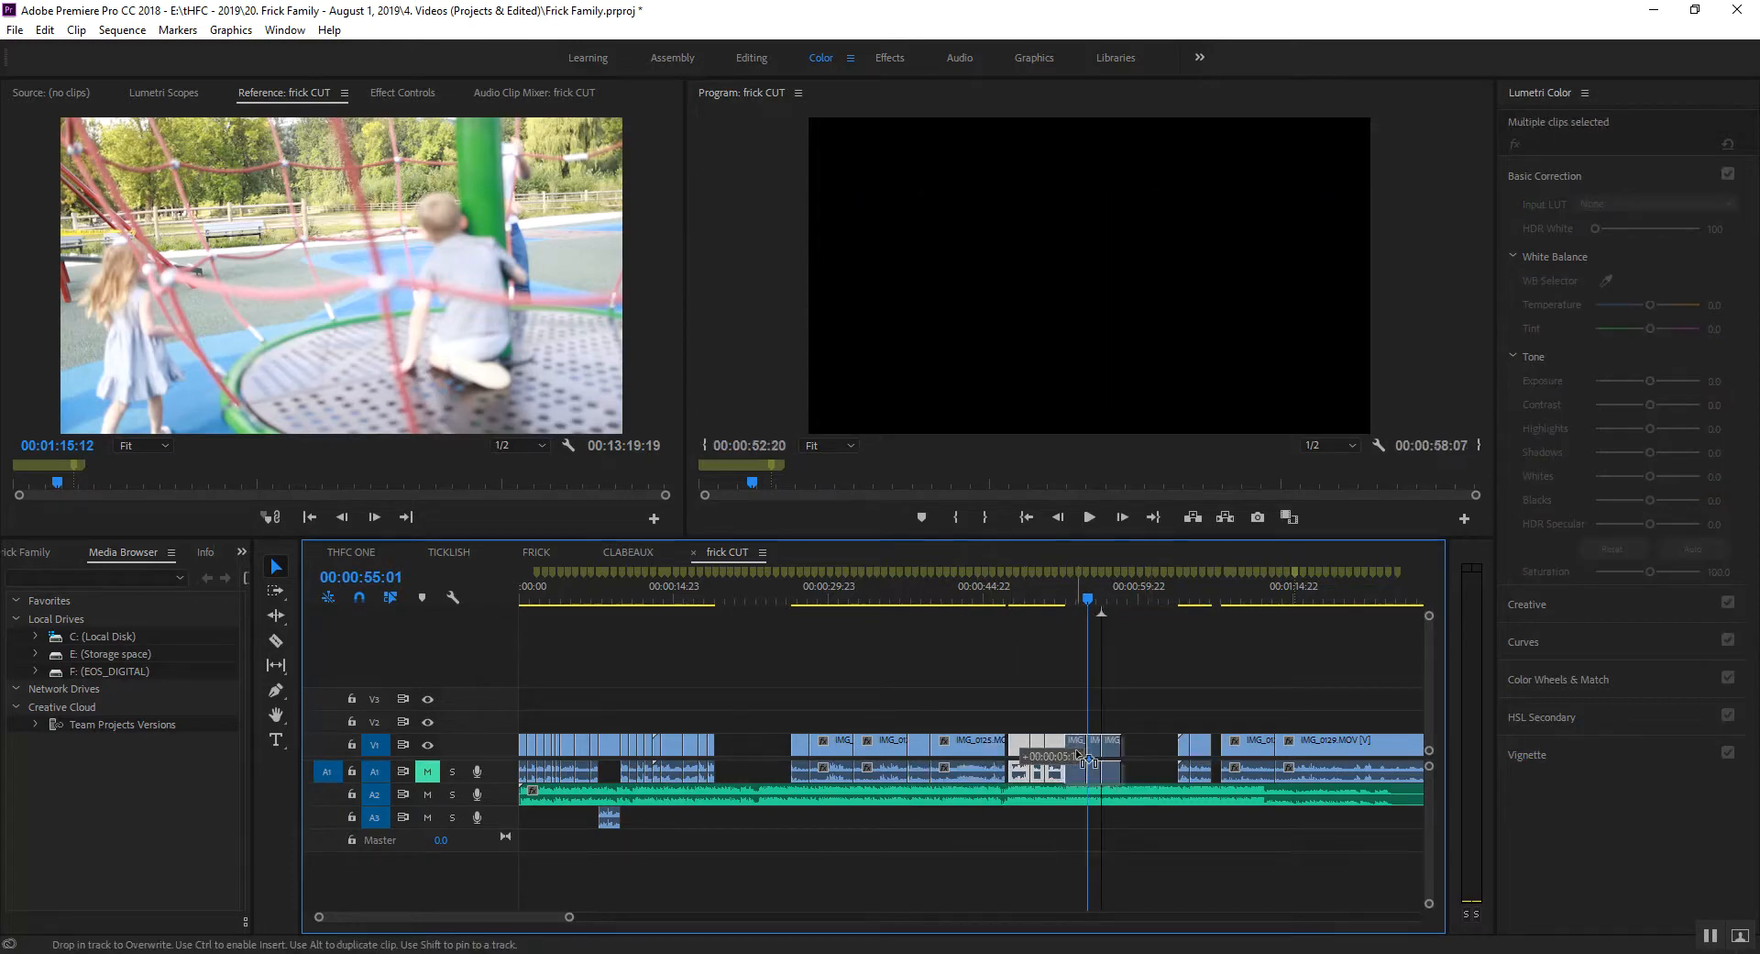
pyautogui.moveTo(1084, 756); pyautogui.dragTo(1096, 758)
# Preview the long IMG_0125 clip and the clips near 00:01:05:19, and move the latter to the end of the opening sequence.
pyautogui.moveTo(950, 596); pyautogui.dragTo(975, 598)
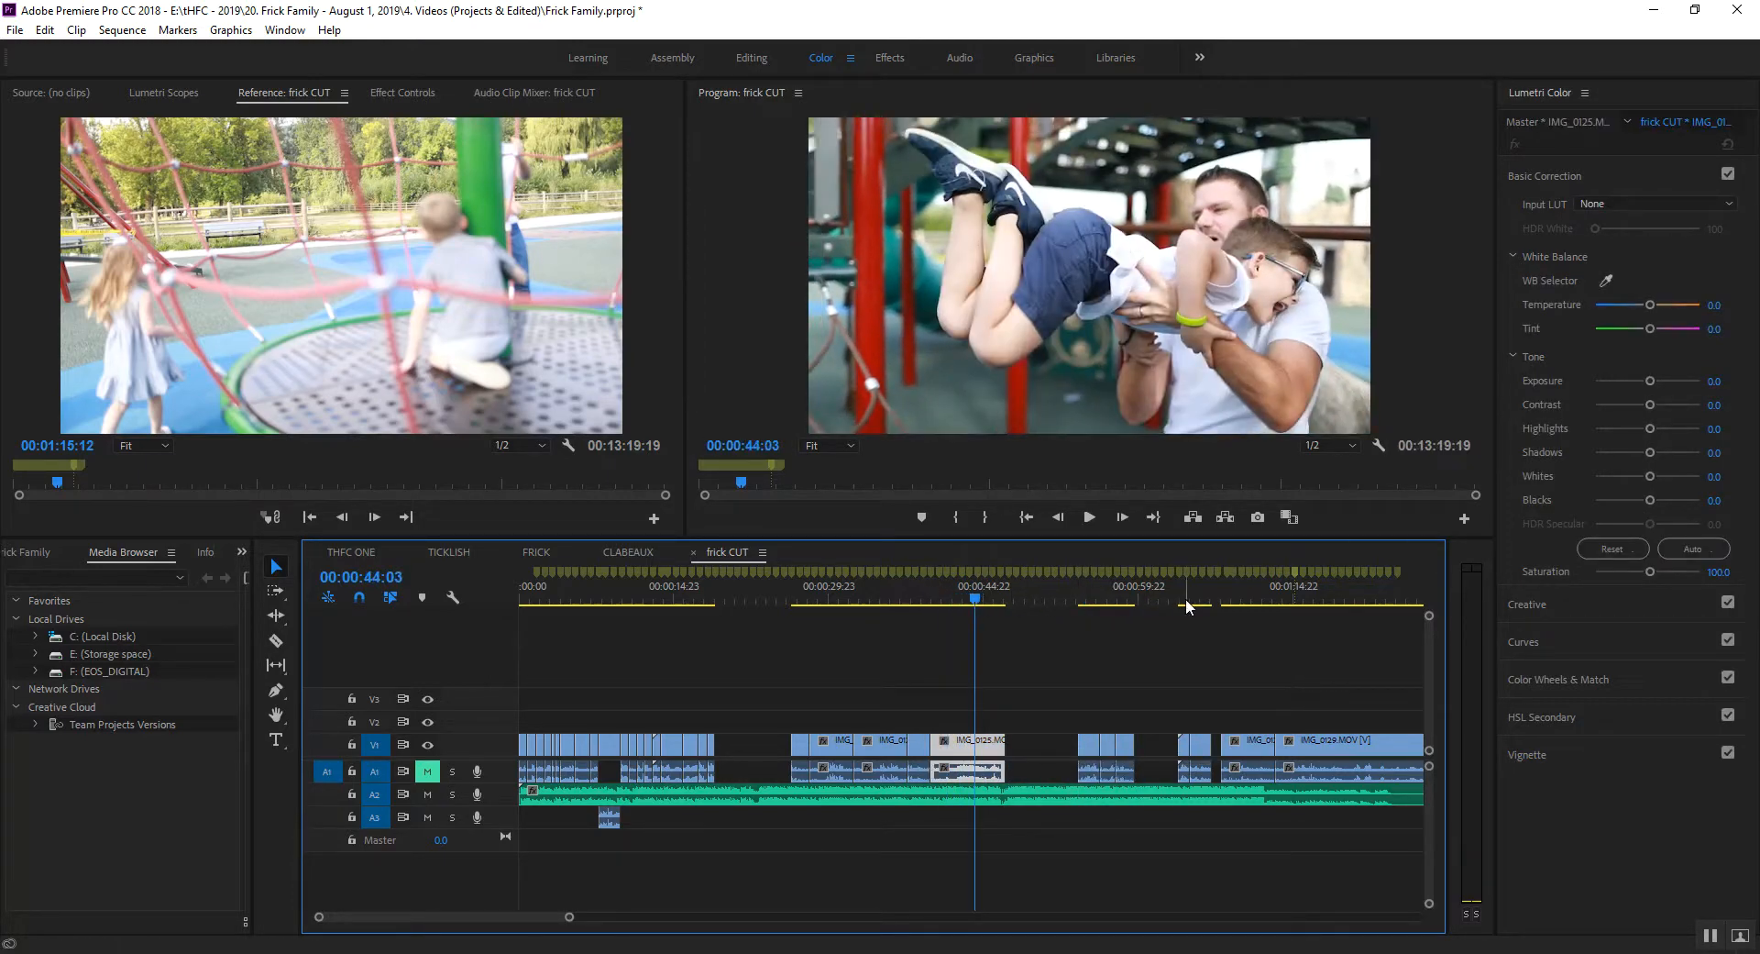
pyautogui.moveTo(1186, 600); pyautogui.dragTo(1201, 603)
pyautogui.moveTo(1204, 751); pyautogui.dragTo(744, 757)
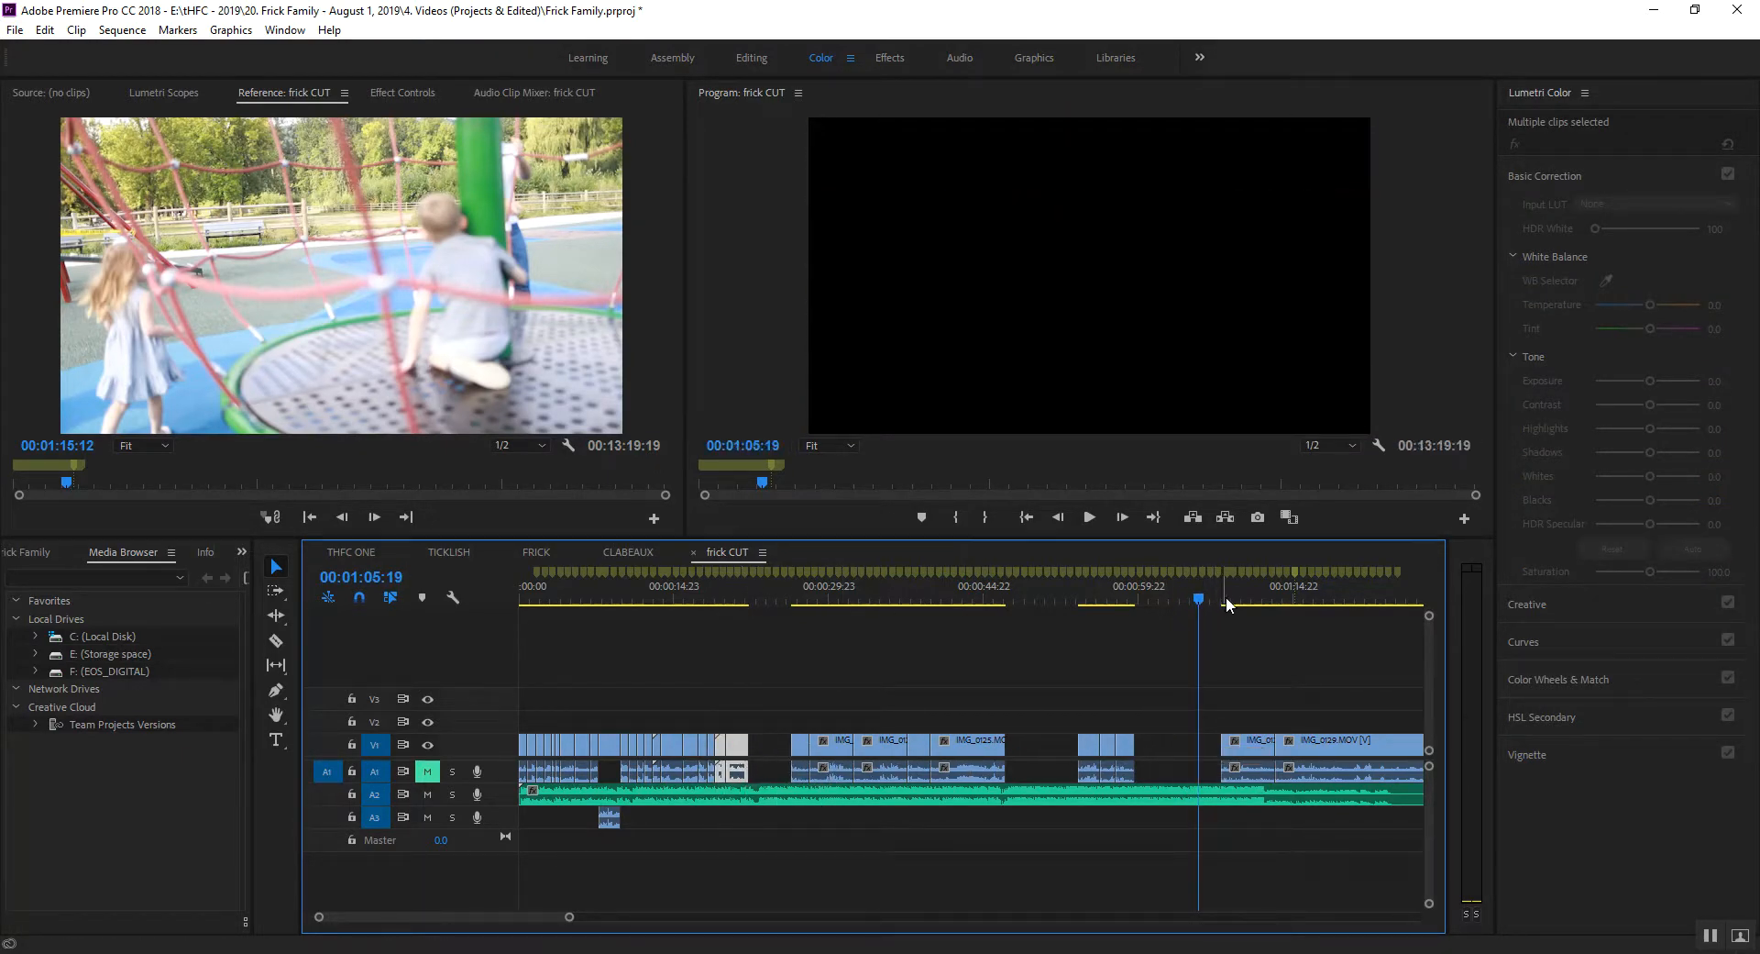
# Preview the first clips of the last group, and inspect the opening's IMG_0120 cut near 00:00:17:01.
pyautogui.moveTo(1228, 603); pyautogui.dragTo(1263, 598)
pyautogui.click(697, 598)
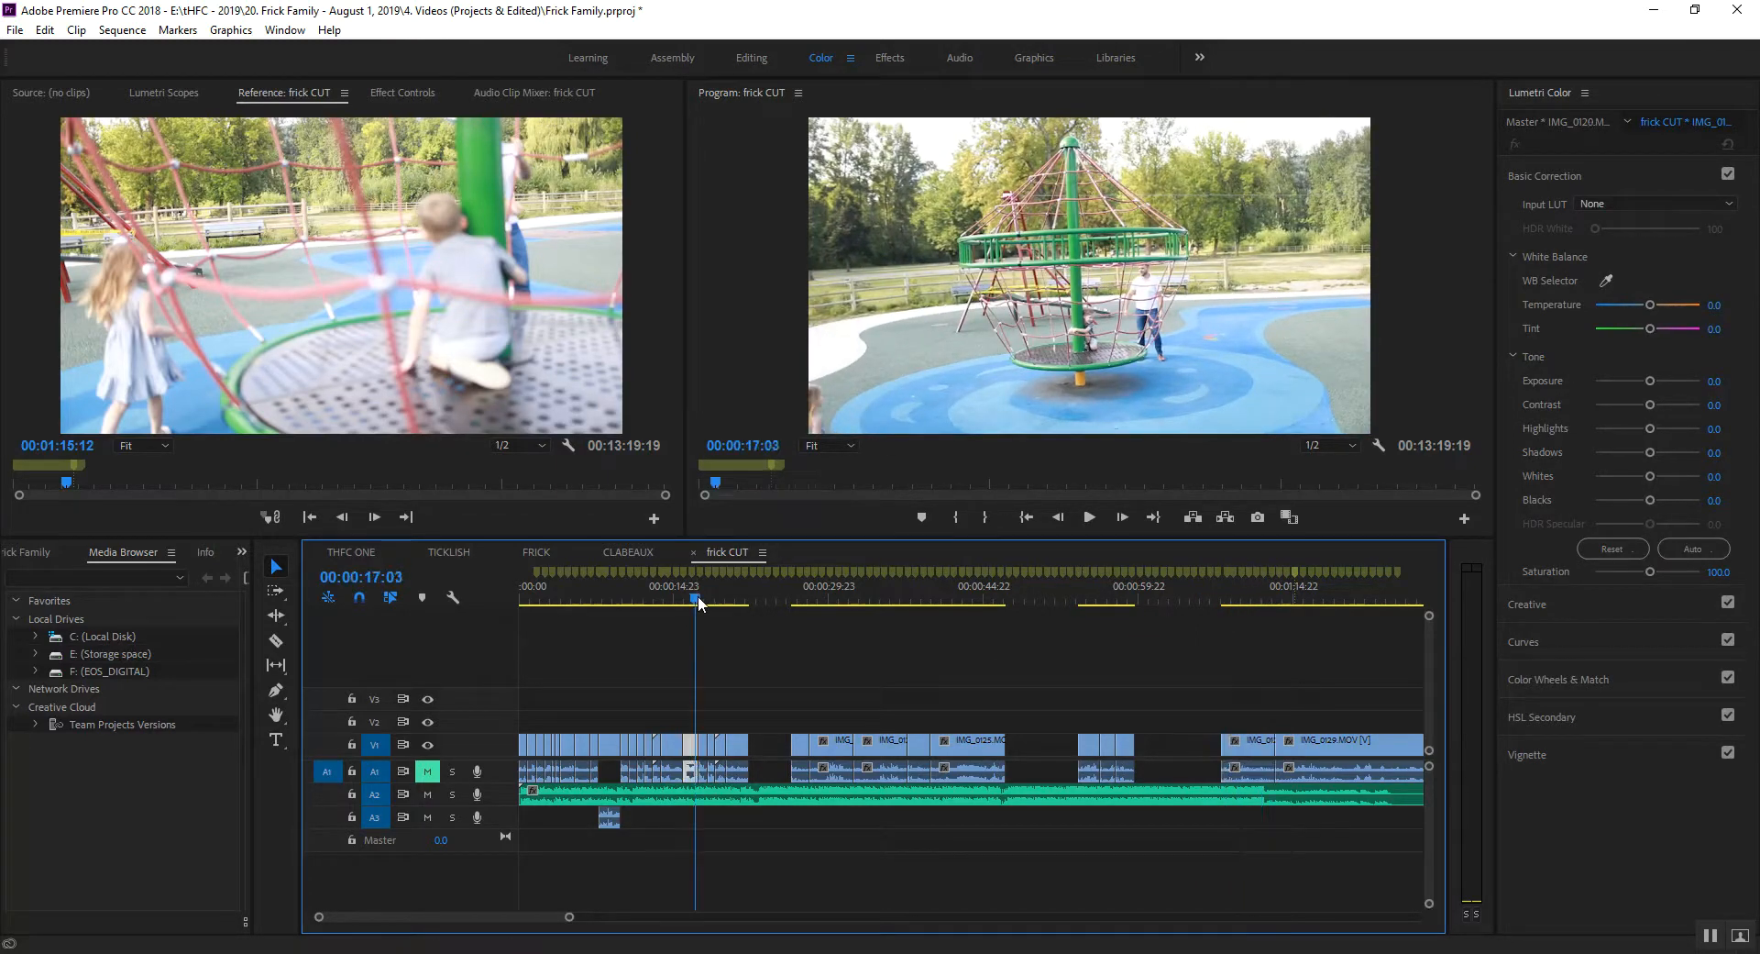
pyautogui.press('Left')
pyautogui.press('Left')
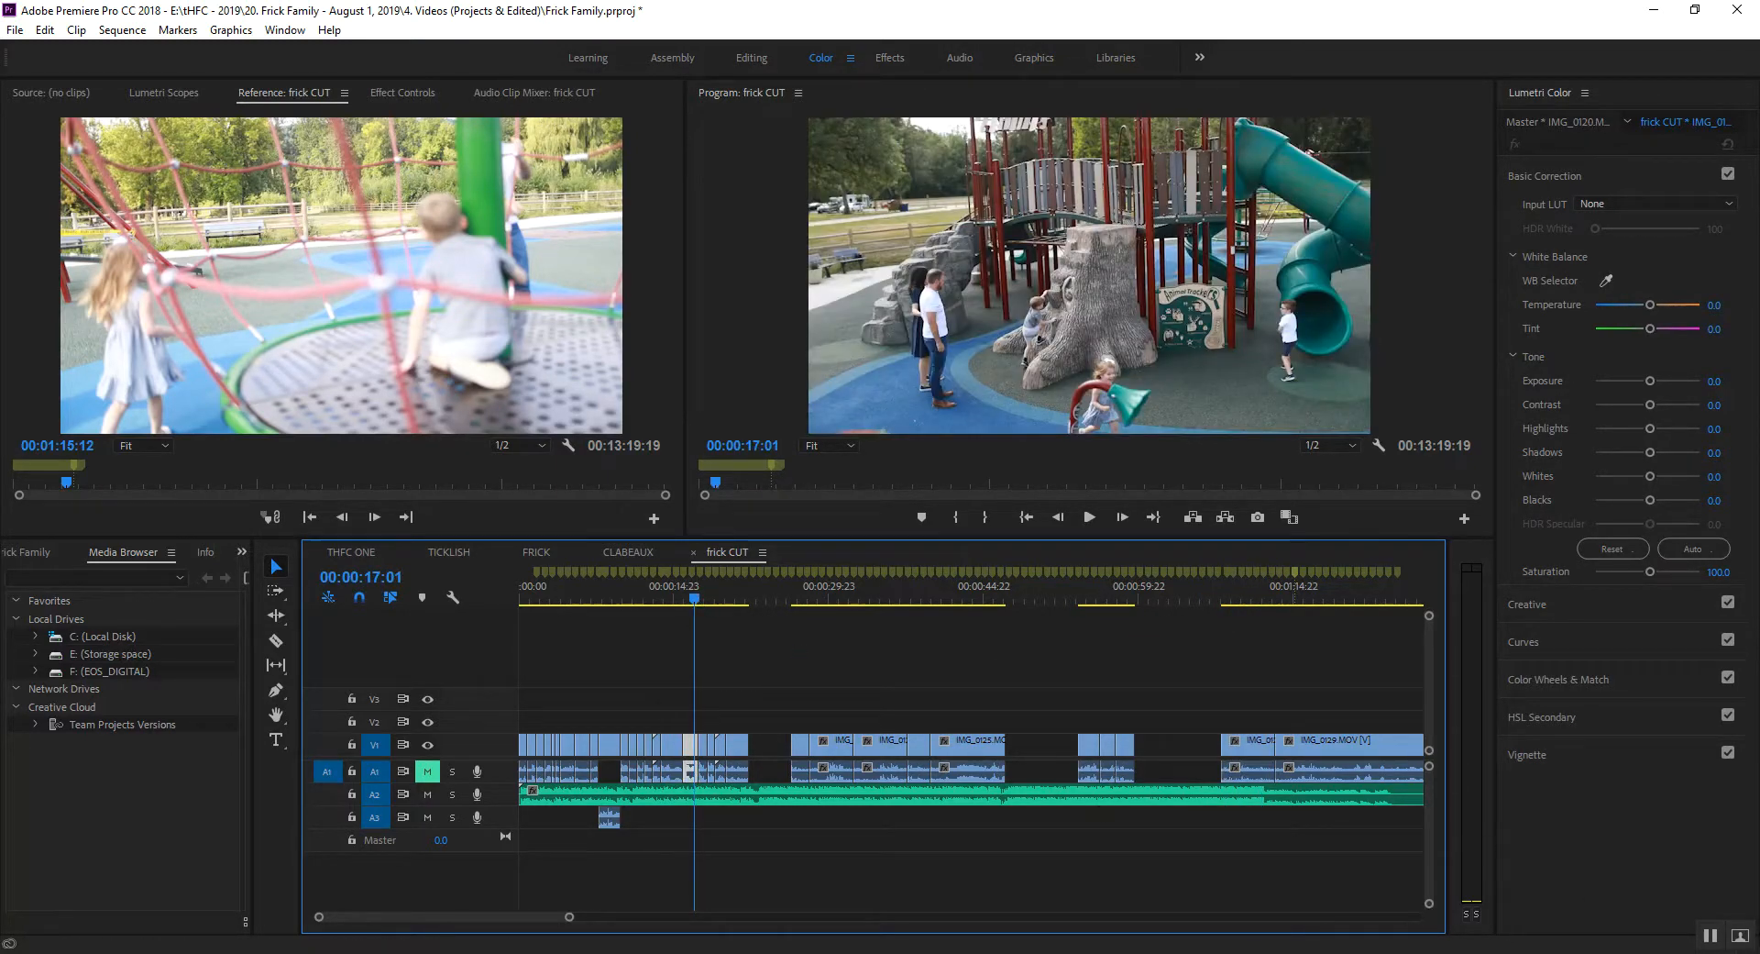